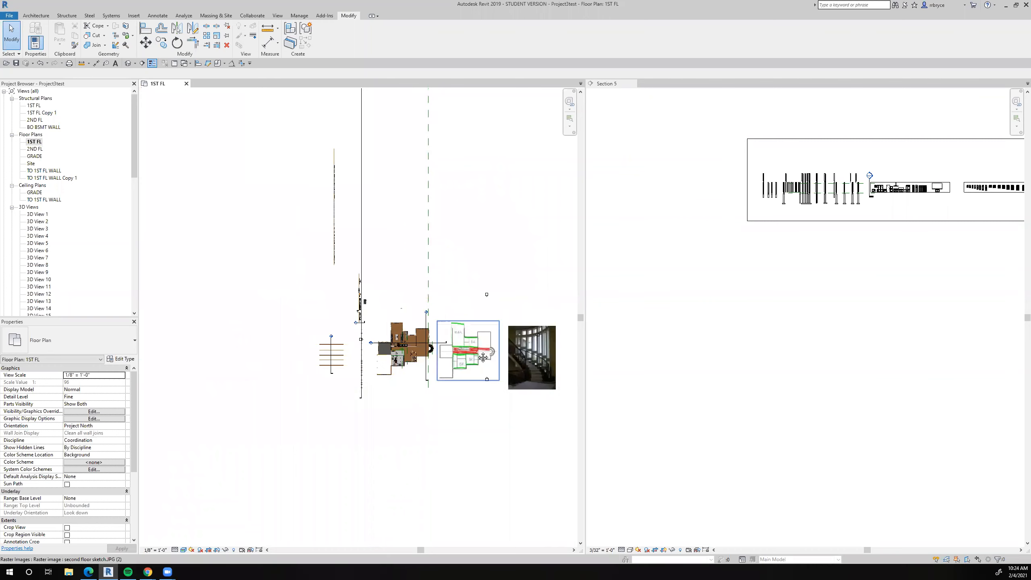
Step: Examine the staircase photo and second-floor sketch in the plan, along with the casement windows in Section 5
{"action": "scroll", "coordinate": [435, 328], "scroll_direction": "up", "scroll_amount": 10}
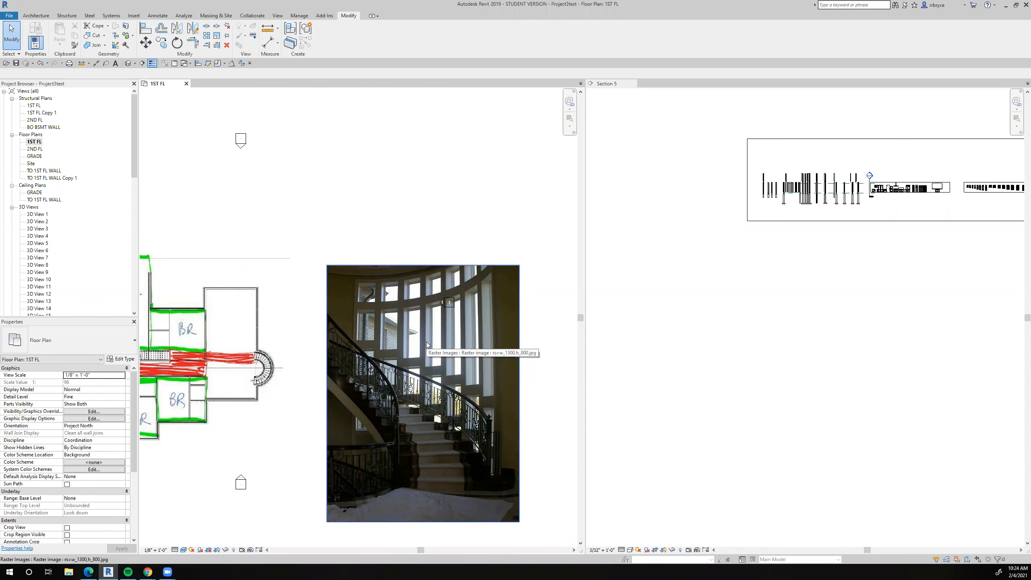
{"action": "scroll", "coordinate": [755, 316], "scroll_direction": "down", "scroll_amount": 2}
{"action": "middle_click_drag", "start_coordinate": [755, 295], "coordinate": [597, 284]}
{"action": "scroll", "coordinate": [690, 255], "scroll_direction": "up", "scroll_amount": 3}
{"action": "scroll", "coordinate": [679, 244], "scroll_direction": "up", "scroll_amount": 3}
{"action": "middle_click_drag", "start_coordinate": [650, 240], "coordinate": [739, 230]}
{"action": "scroll", "coordinate": [658, 215], "scroll_direction": "down", "scroll_amount": 2}
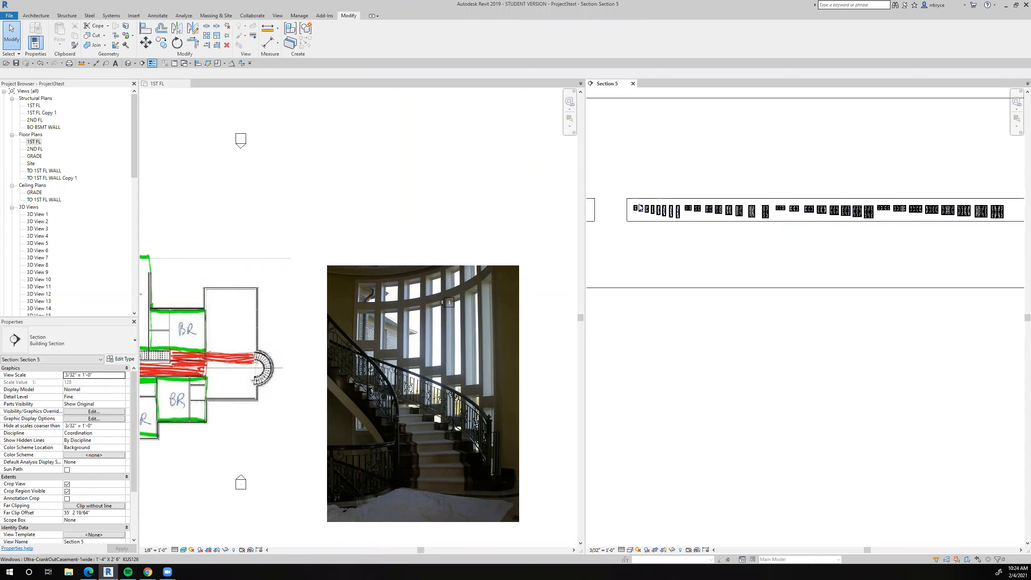
{"action": "scroll", "coordinate": [633, 213], "scroll_direction": "up", "scroll_amount": 2}
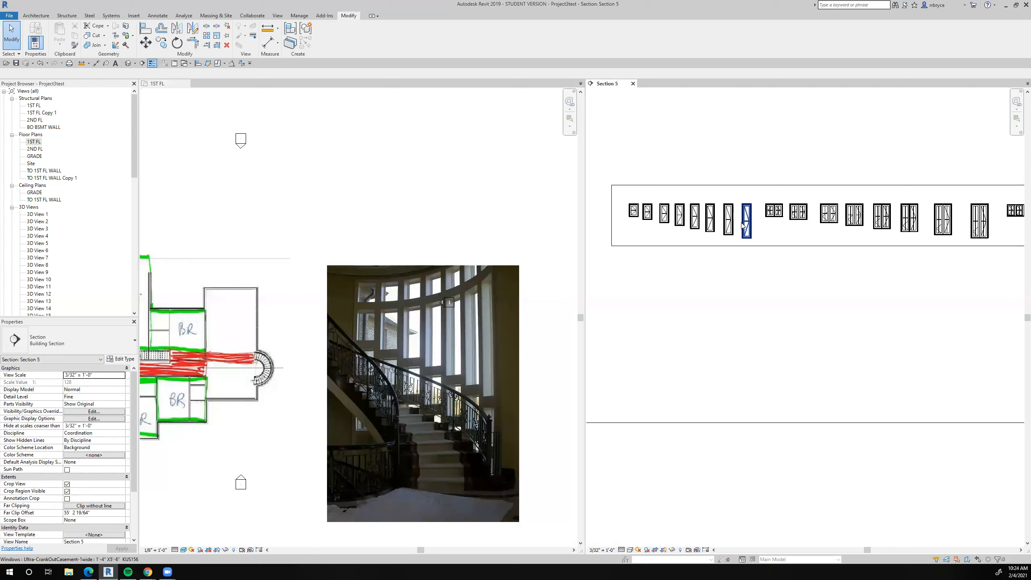
{"action": "scroll", "coordinate": [277, 364], "scroll_direction": "up", "scroll_amount": 4}
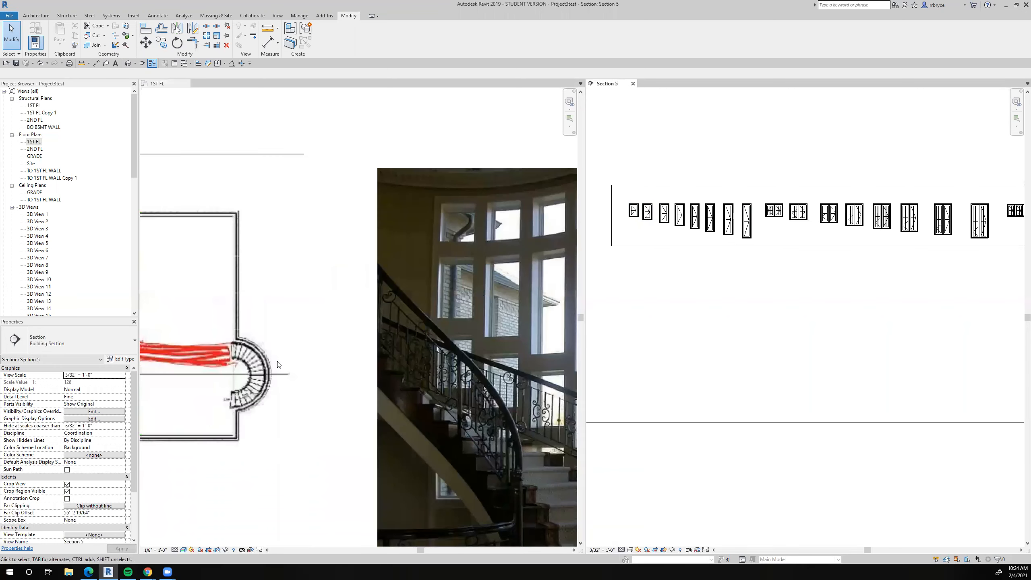
{"action": "left_click", "coordinate": [295, 337]}
{"action": "scroll", "coordinate": [213, 313], "scroll_direction": "down", "scroll_amount": 6}
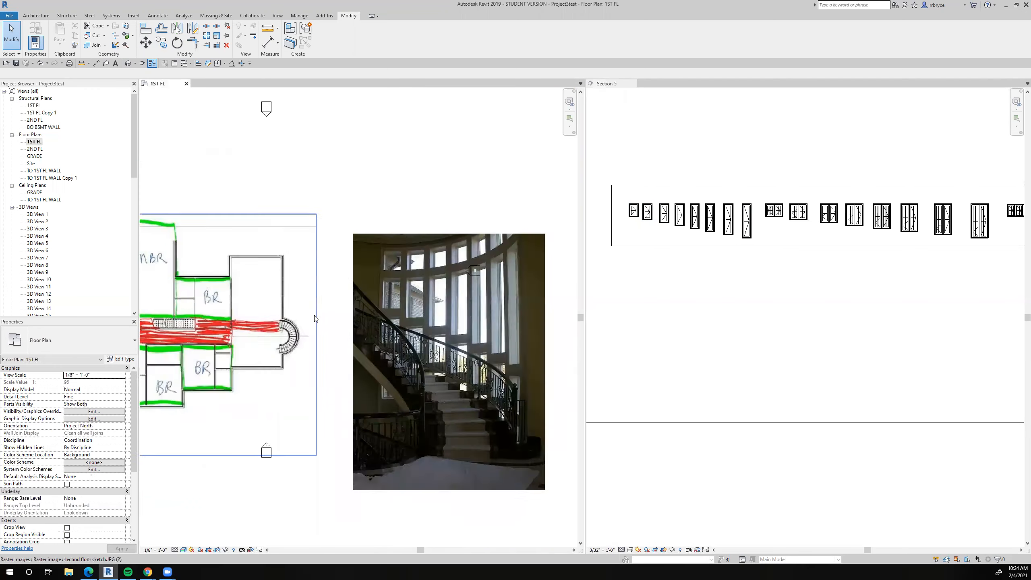
Step: Draw a horizontal detail line from the curved stair wall's inner end corner, beside the UP label, into the room
{"action": "scroll", "coordinate": [214, 313], "scroll_direction": "up", "scroll_amount": 10}
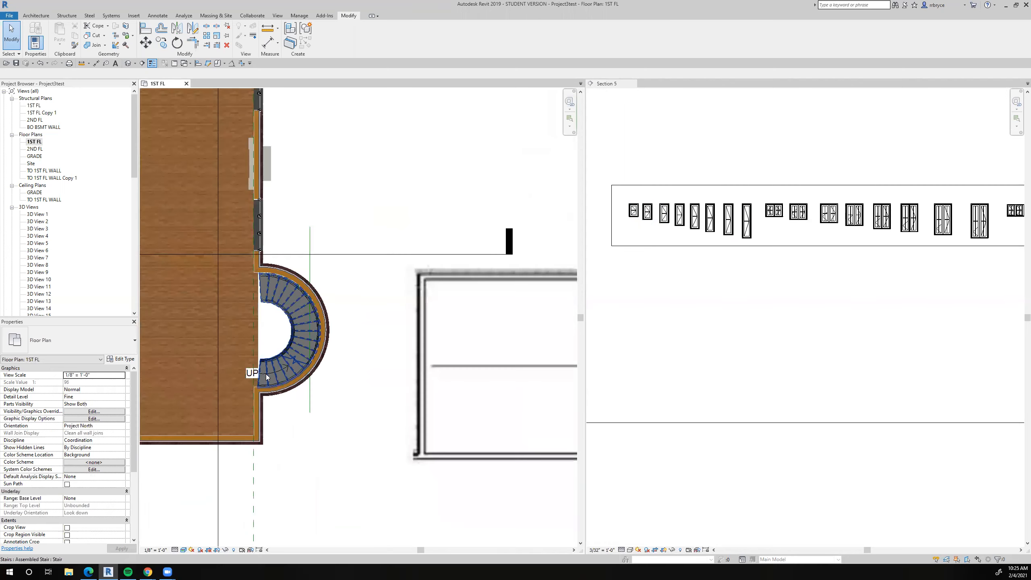
{"action": "scroll", "coordinate": [257, 410], "scroll_direction": "up", "scroll_amount": 6}
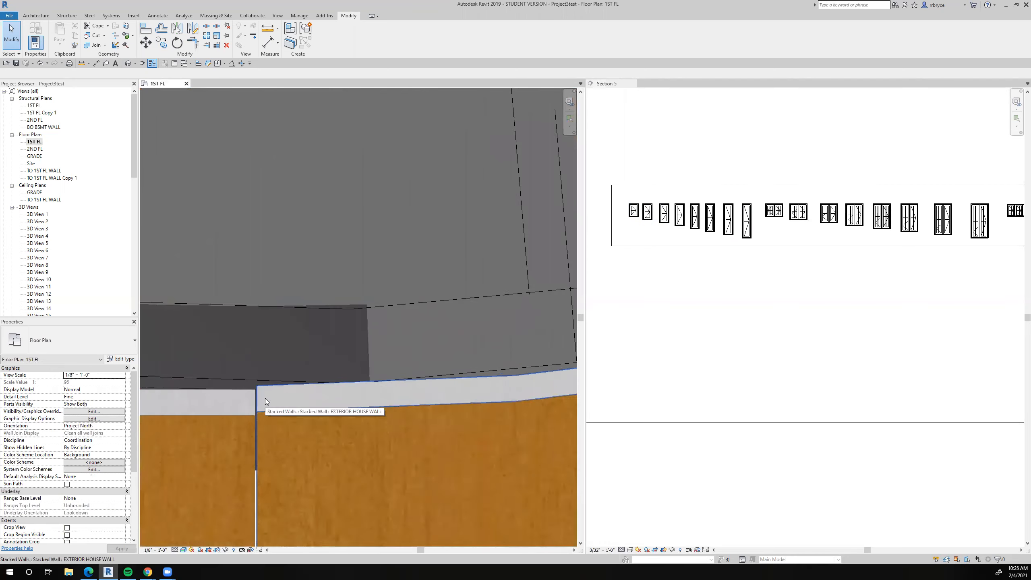
{"action": "middle_click_drag", "start_coordinate": [265, 394], "coordinate": [479, 349]}
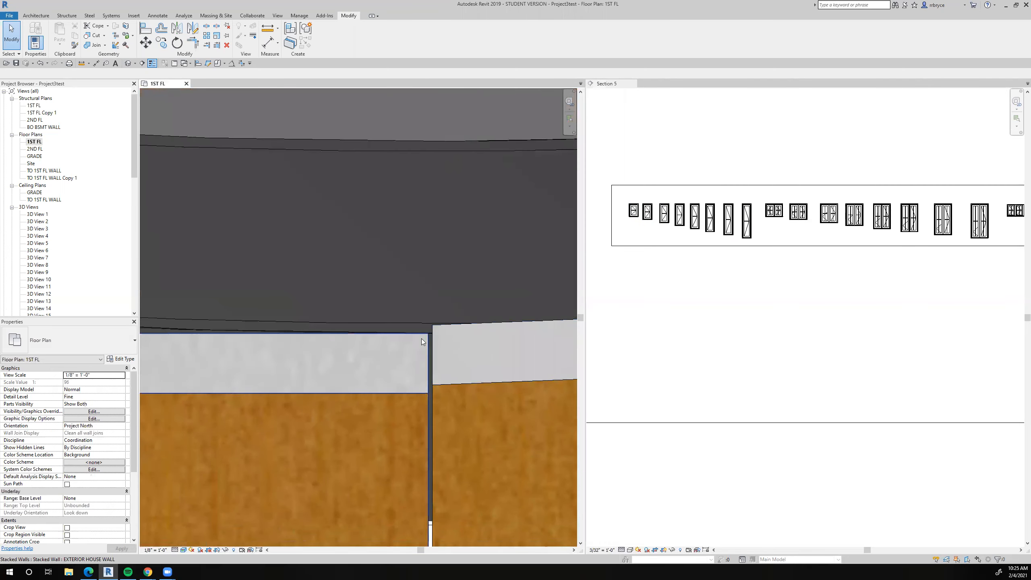
{"action": "left_click", "coordinate": [156, 15]}
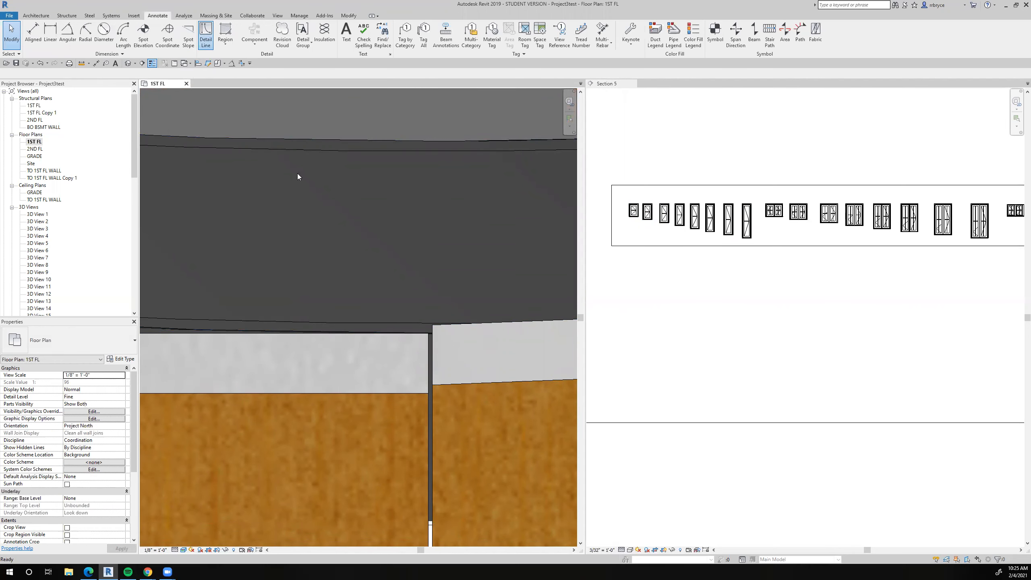
{"action": "left_click", "coordinate": [207, 46]}
{"action": "left_click", "coordinate": [429, 333]}
{"action": "scroll", "coordinate": [447, 321], "scroll_direction": "down", "scroll_amount": 5}
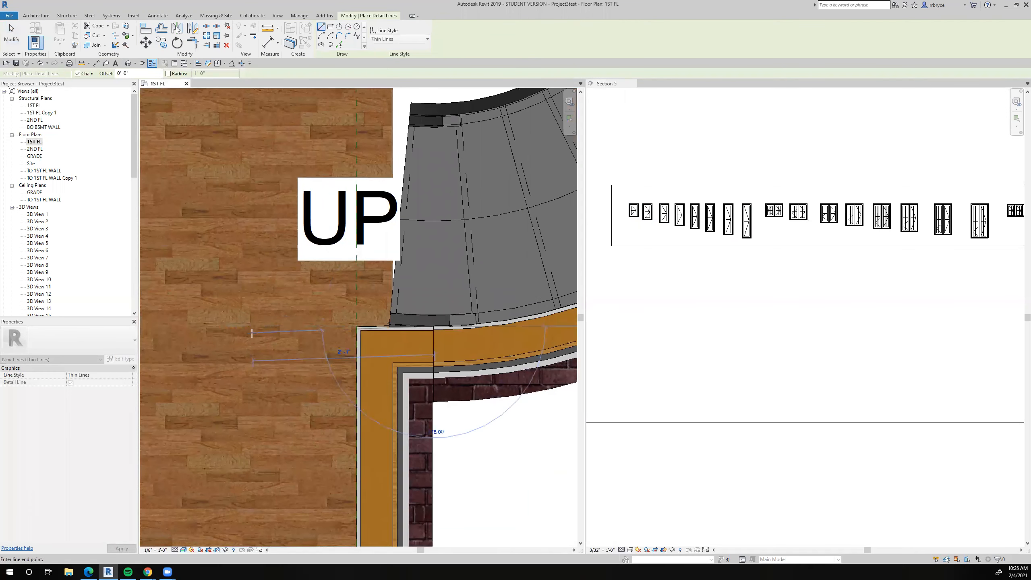
{"action": "left_click", "coordinate": [253, 326]}
Step: Align the inner face of the short straight exterior wall below the stair with the horizontal detail line
{"action": "left_click", "coordinate": [150, 31]}
{"action": "scroll", "coordinate": [378, 329], "scroll_direction": "up", "scroll_amount": 5}
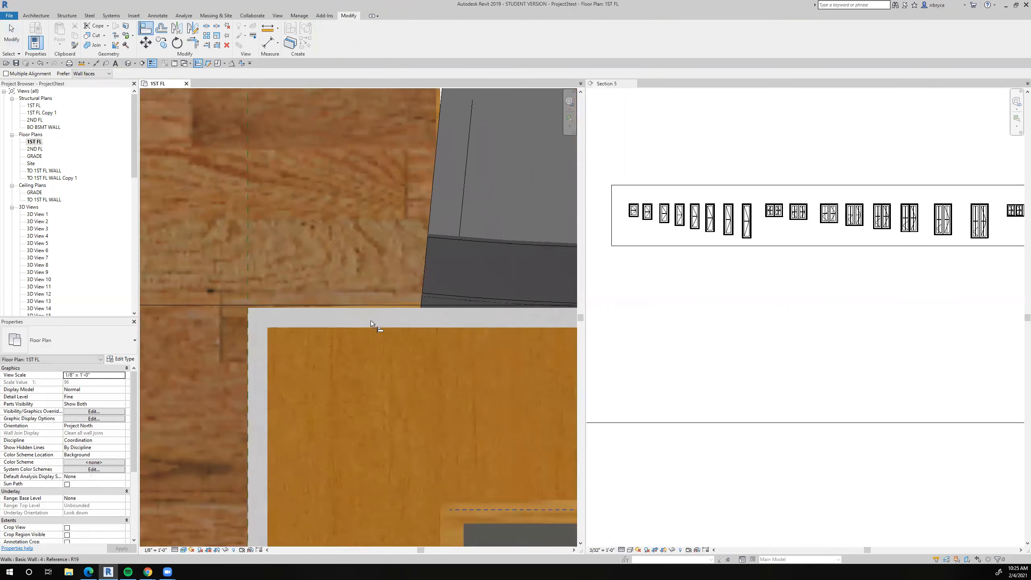
{"action": "scroll", "coordinate": [370, 321], "scroll_direction": "up", "scroll_amount": 3}
{"action": "middle_click_drag", "start_coordinate": [340, 298], "coordinate": [444, 281]}
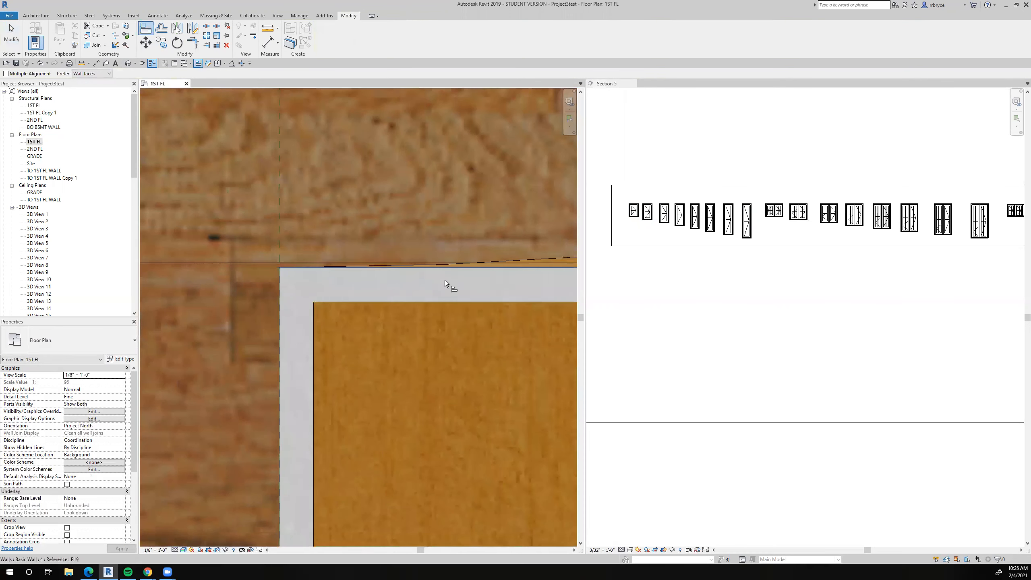
{"action": "scroll", "coordinate": [439, 281], "scroll_direction": "down", "scroll_amount": 3}
{"action": "left_click", "coordinate": [309, 271]}
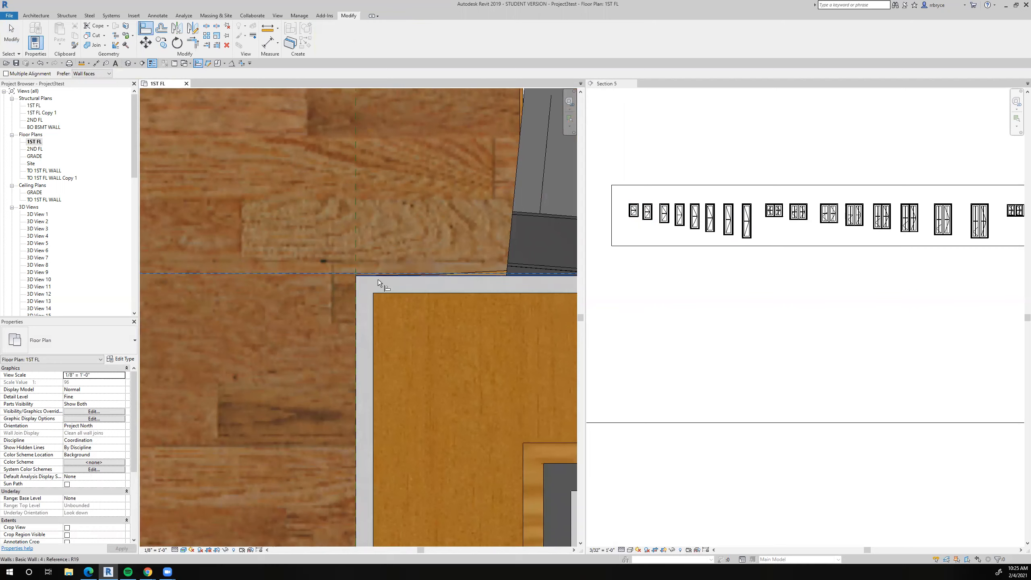
{"action": "scroll", "coordinate": [276, 323], "scroll_direction": "down", "scroll_amount": 4}
{"action": "middle_click_drag", "start_coordinate": [338, 331], "coordinate": [250, 308]}
{"action": "scroll", "coordinate": [401, 283], "scroll_direction": "up", "scroll_amount": 3}
{"action": "scroll", "coordinate": [412, 311], "scroll_direction": "down", "scroll_amount": 2}
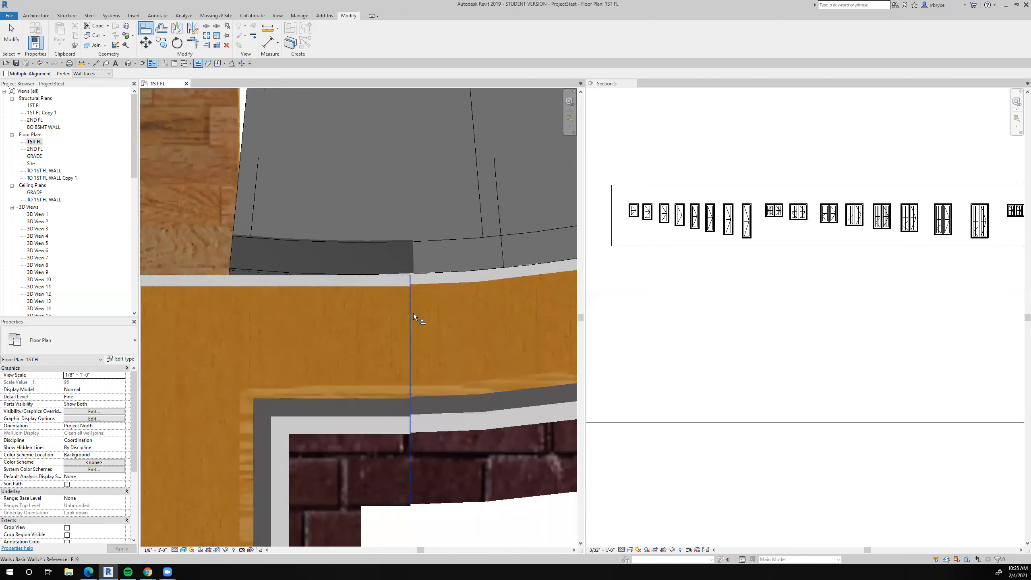
{"action": "left_click", "coordinate": [12, 35]}
{"action": "left_click", "coordinate": [381, 333]}
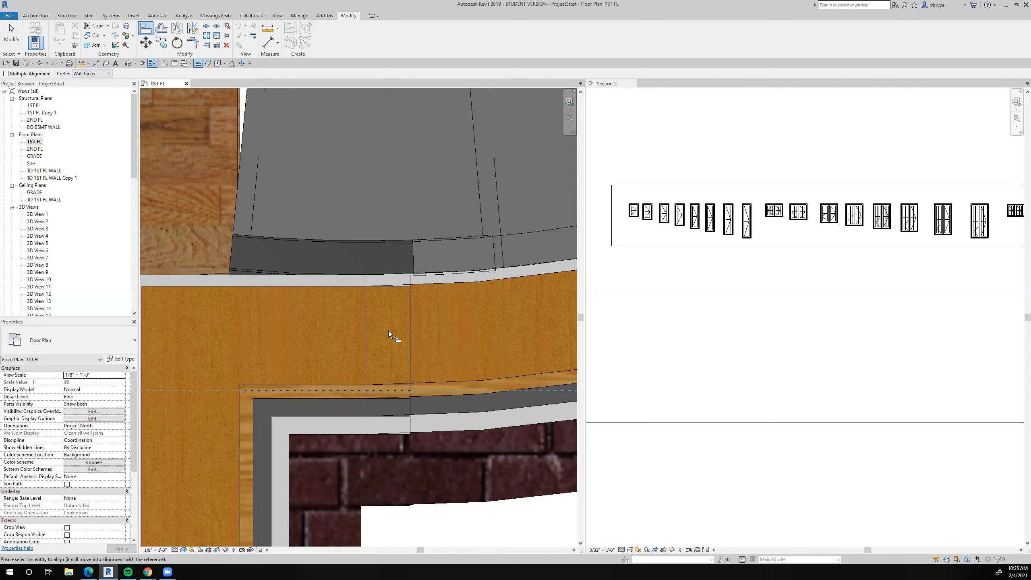
{"action": "left_click", "coordinate": [10, 40]}
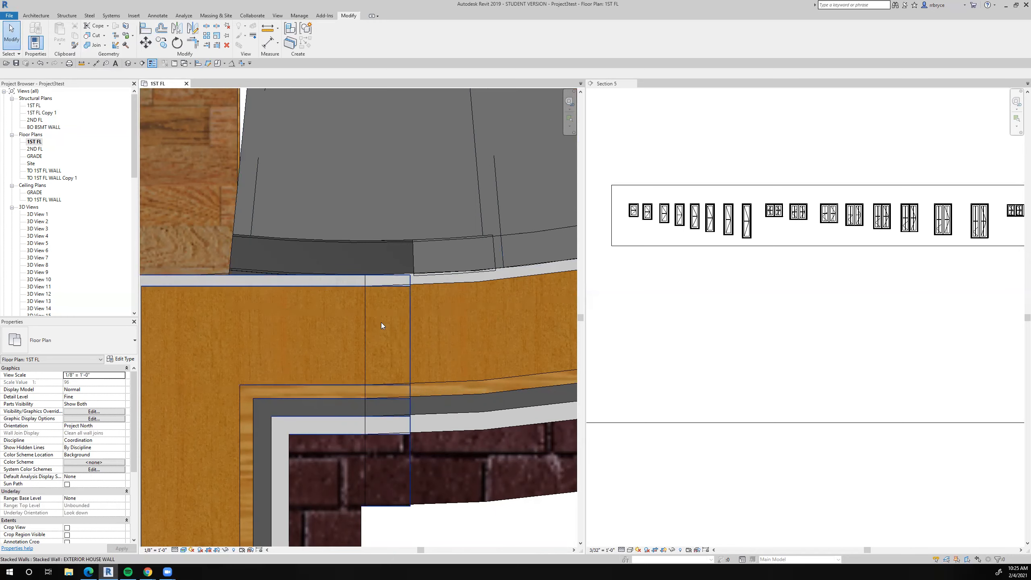
Step: Try to pull the short straight wall's end back from the curved stair wall
{"action": "scroll", "coordinate": [382, 317], "scroll_direction": "up", "scroll_amount": 3}
{"action": "scroll", "coordinate": [357, 316], "scroll_direction": "down", "scroll_amount": 2}
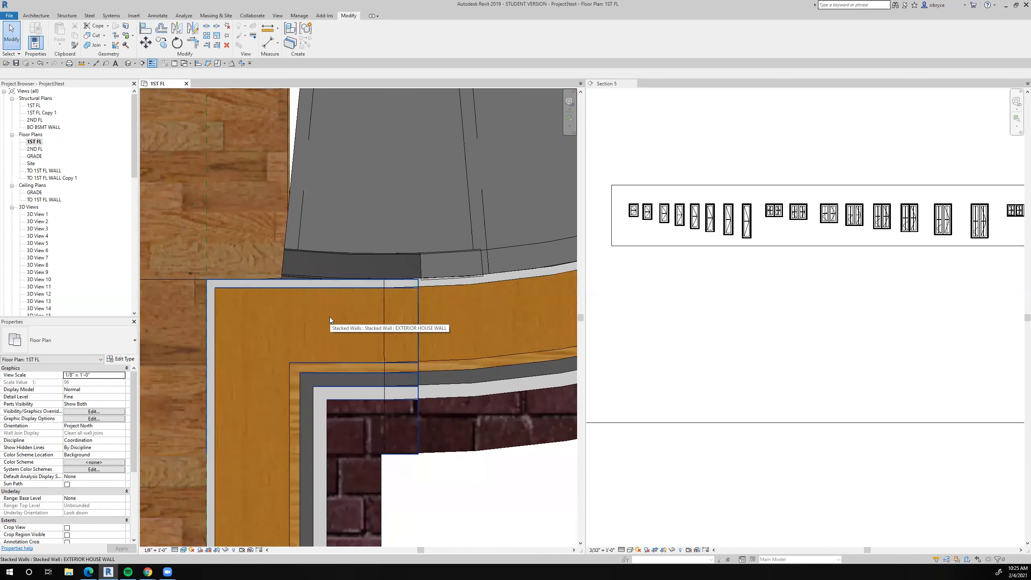
{"action": "left_click", "coordinate": [329, 317]}
{"action": "left_click_drag", "start_coordinate": [384, 373], "coordinate": [350, 369]}
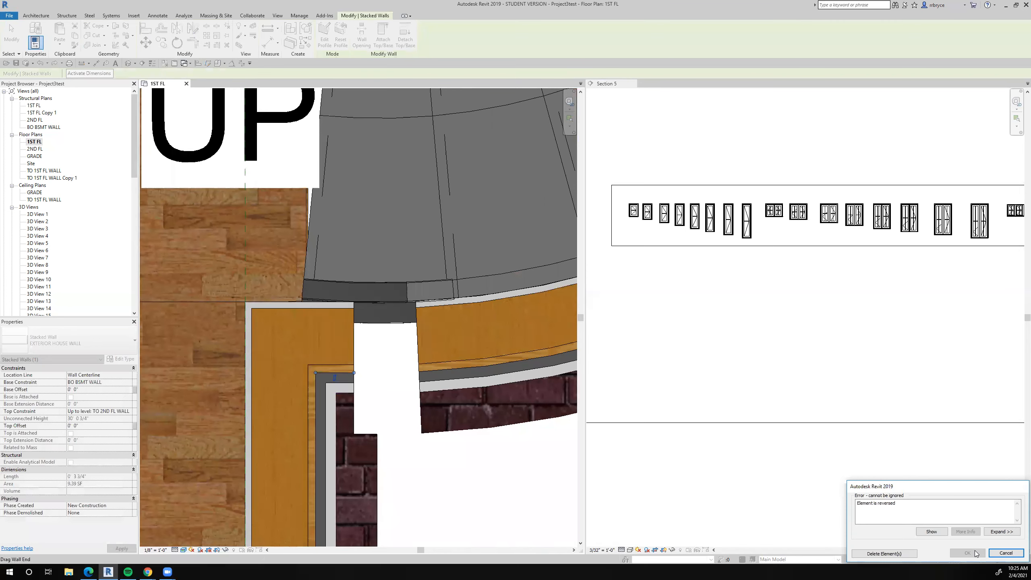
{"action": "left_click", "coordinate": [1006, 553]}
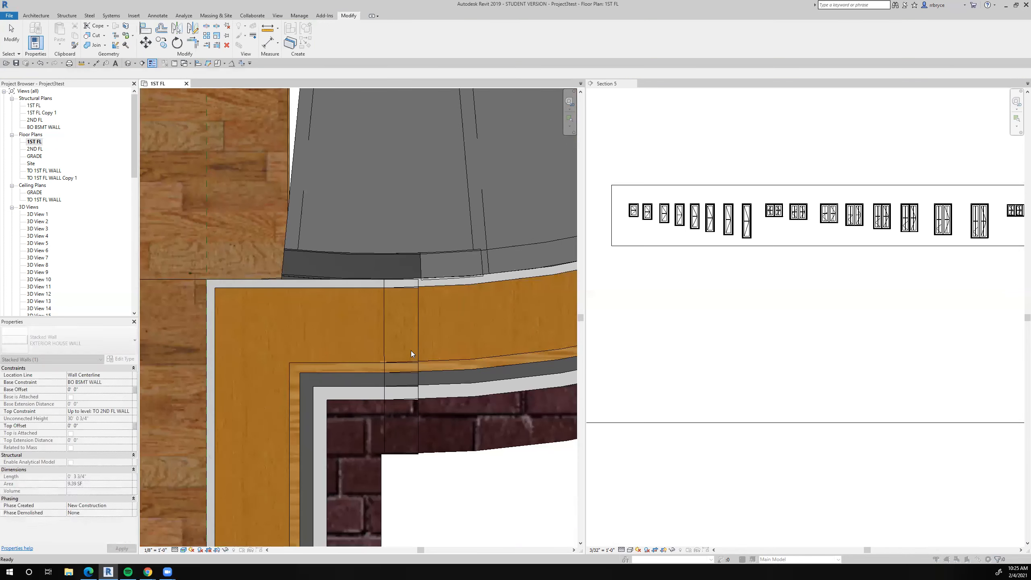
Step: Shorten the straight exterior wall below the stair at its end, leaving a gap before the curved wall
{"action": "left_click", "coordinate": [391, 348]}
{"action": "scroll", "coordinate": [391, 347], "scroll_direction": "up", "scroll_amount": 2}
{"action": "scroll", "coordinate": [431, 390], "scroll_direction": "up", "scroll_amount": 2}
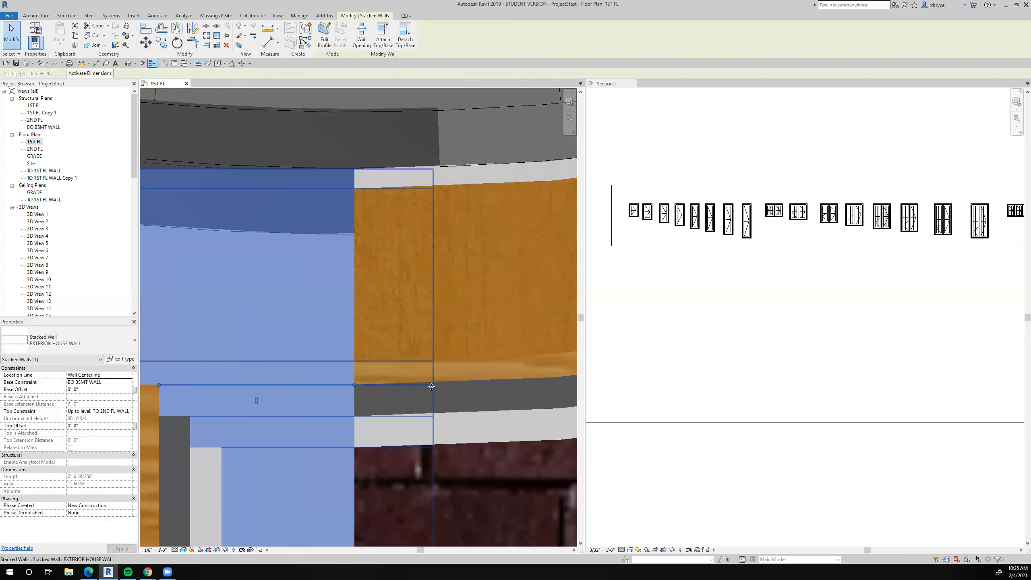
{"action": "left_click_drag", "start_coordinate": [354, 386], "coordinate": [333, 385]}
{"action": "scroll", "coordinate": [333, 385], "scroll_direction": "down", "scroll_amount": 4}
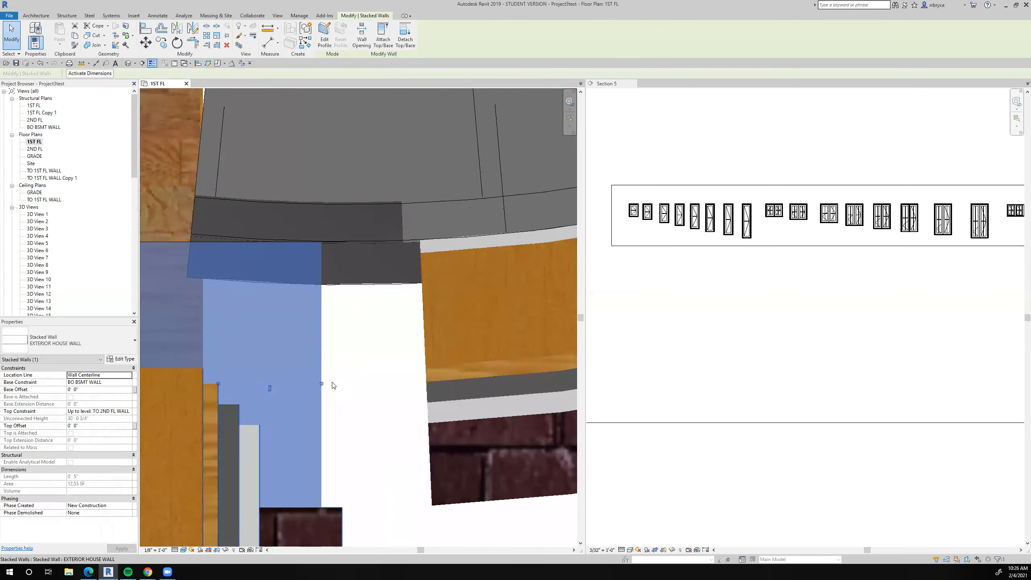
Step: Join the short straight wall and the curved stair wall across the gap with Trim/Extend to Corner
{"action": "left_click", "coordinate": [193, 43]}
{"action": "left_click", "coordinate": [354, 336]}
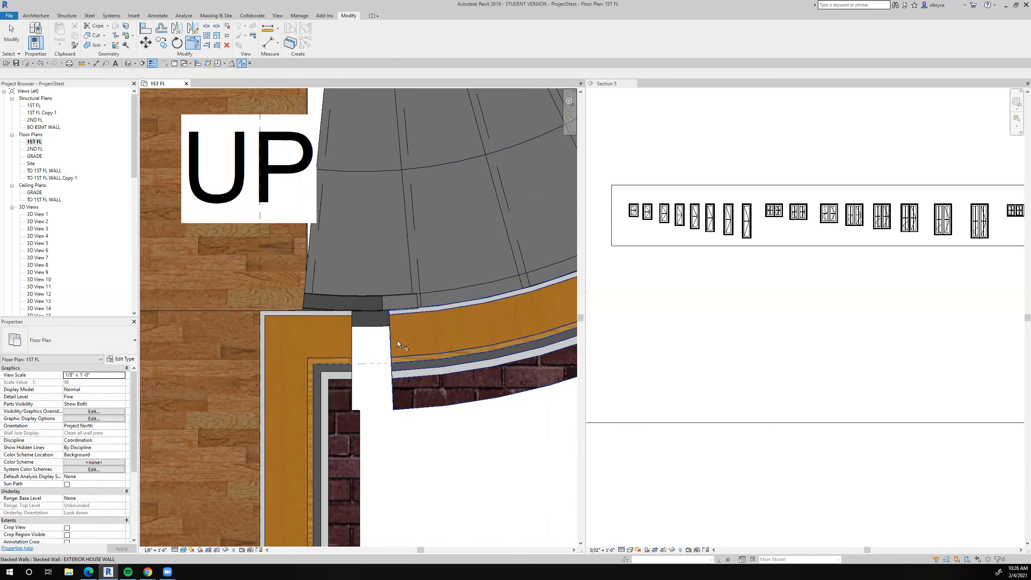
{"action": "left_click", "coordinate": [428, 392]}
Step: Inspect the wall layers at the lower joint and the whole curved wall around the stair
{"action": "scroll", "coordinate": [330, 309], "scroll_direction": "up", "scroll_amount": 3}
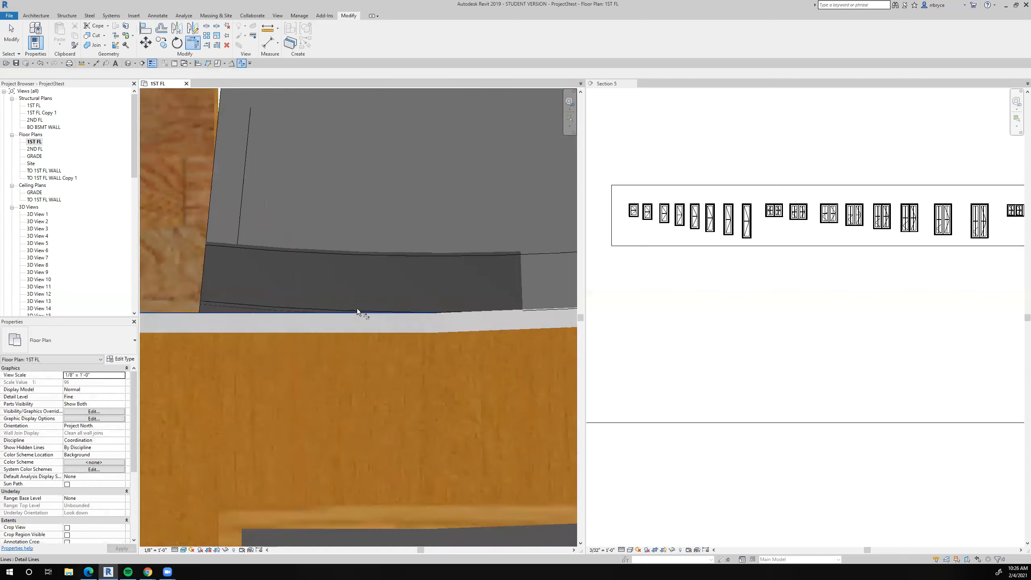
{"action": "scroll", "coordinate": [540, 291], "scroll_direction": "down", "scroll_amount": 3}
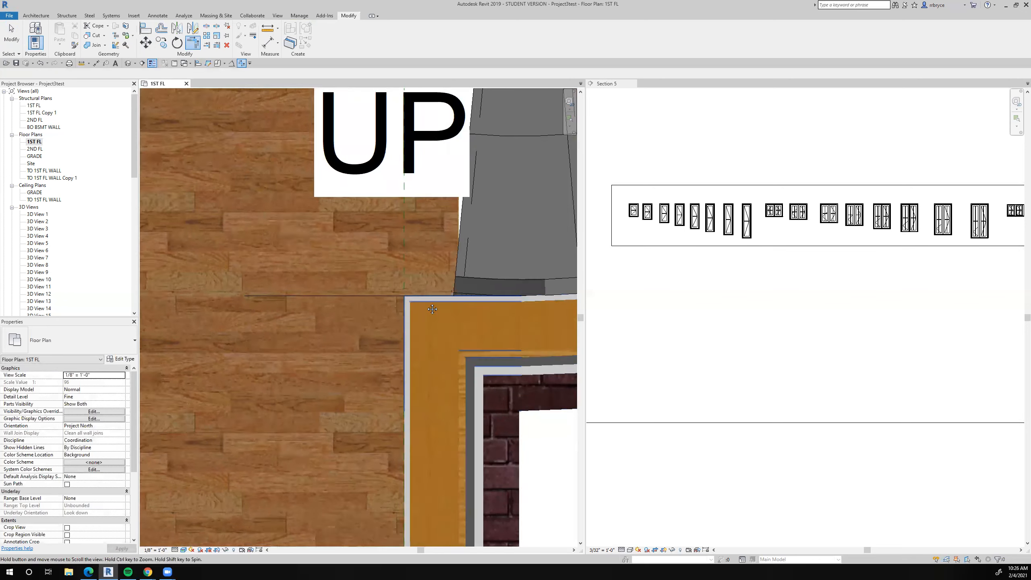
{"action": "scroll", "coordinate": [390, 303], "scroll_direction": "down", "scroll_amount": 2}
{"action": "scroll", "coordinate": [410, 329], "scroll_direction": "up", "scroll_amount": 5}
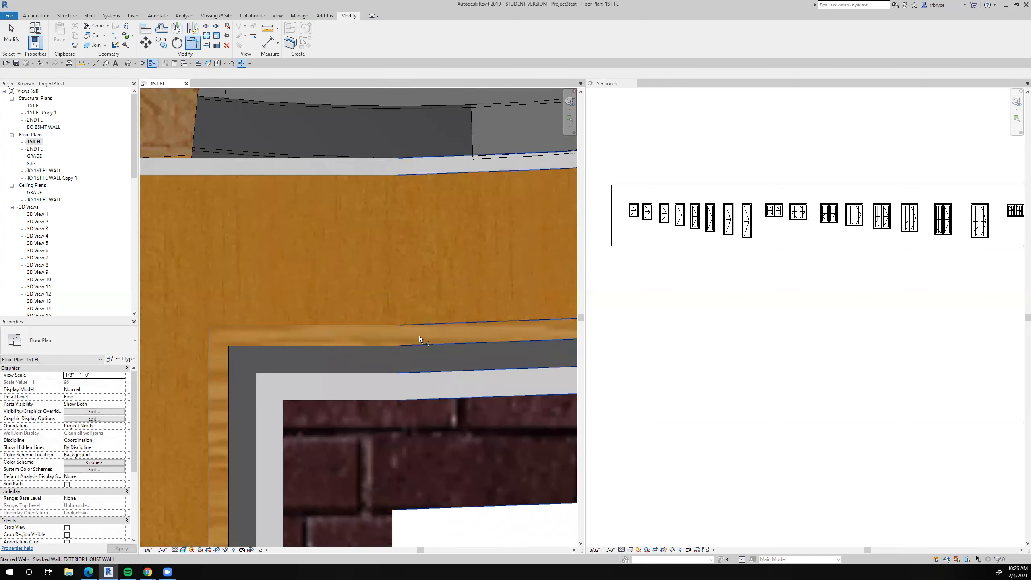
{"action": "scroll", "coordinate": [403, 341], "scroll_direction": "up", "scroll_amount": 4}
{"action": "scroll", "coordinate": [348, 321], "scroll_direction": "down", "scroll_amount": 7}
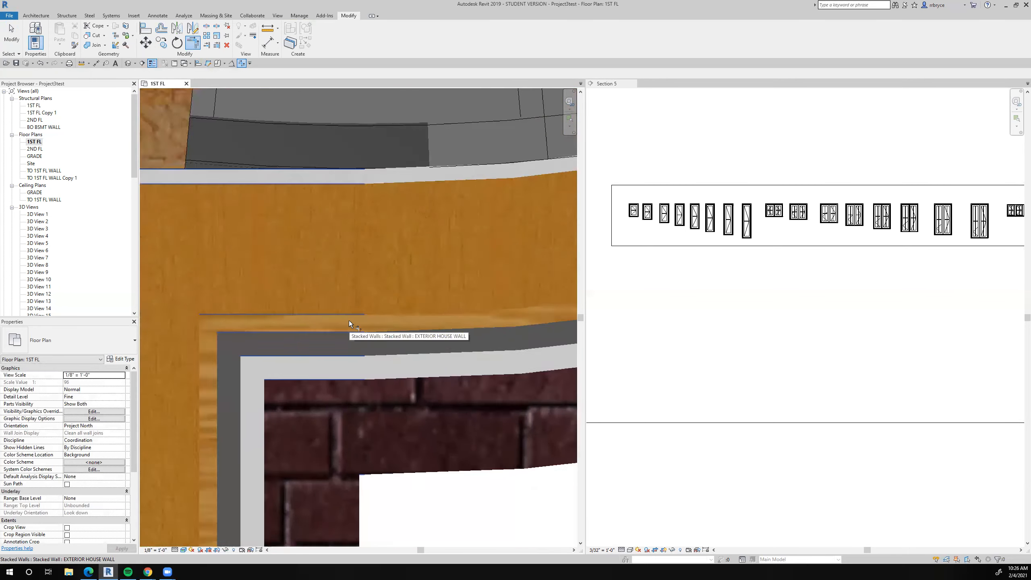
{"action": "middle_click_drag", "start_coordinate": [445, 394], "coordinate": [461, 440]}
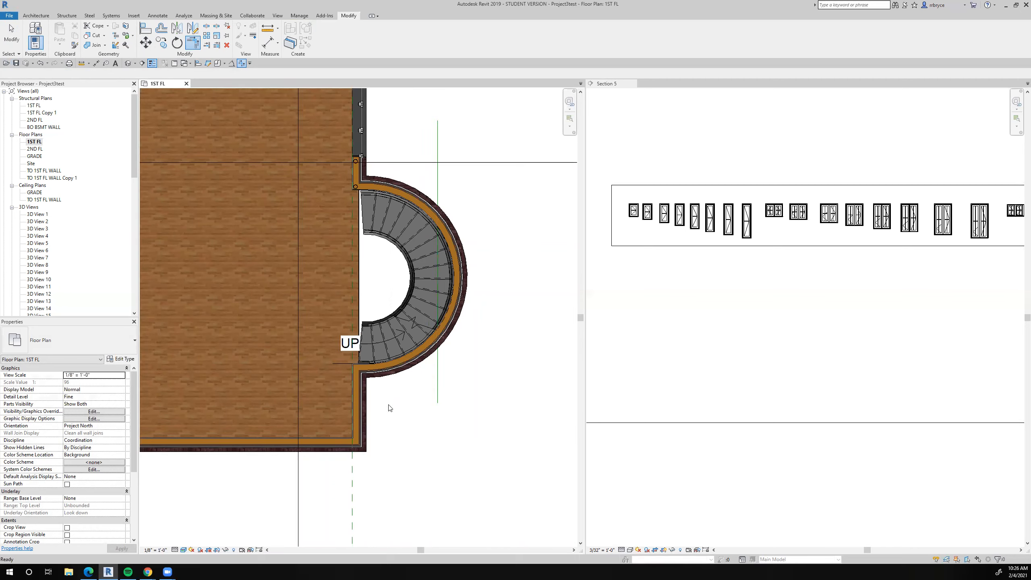
{"action": "key", "text": "t"}
{"action": "key", "text": "r"}
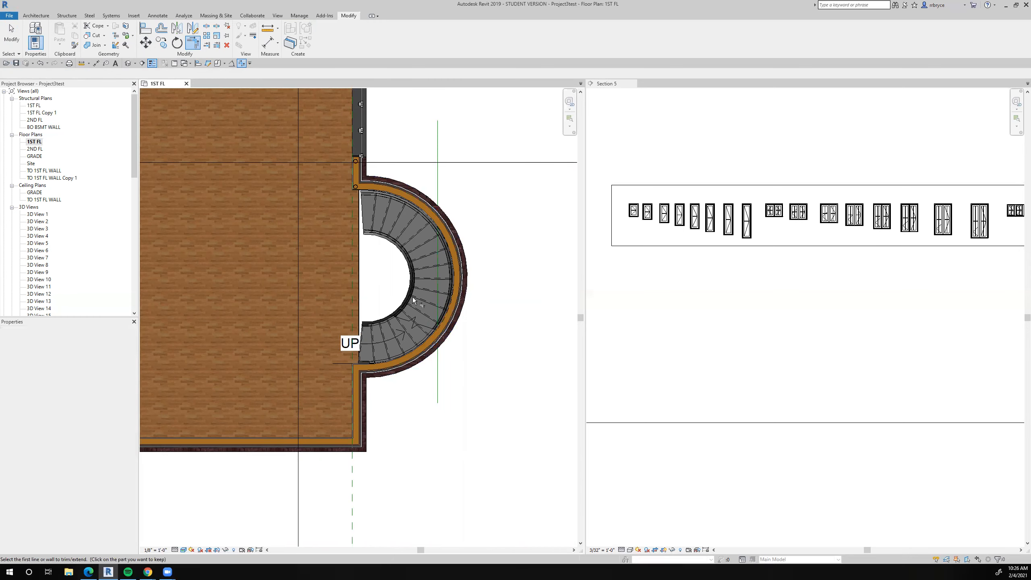
{"action": "scroll", "coordinate": [486, 262], "scroll_direction": "up", "scroll_amount": 2}
{"action": "middle_click_drag", "start_coordinate": [477, 279], "coordinate": [485, 277]}
{"action": "scroll", "coordinate": [484, 278], "scroll_direction": "down", "scroll_amount": 2}
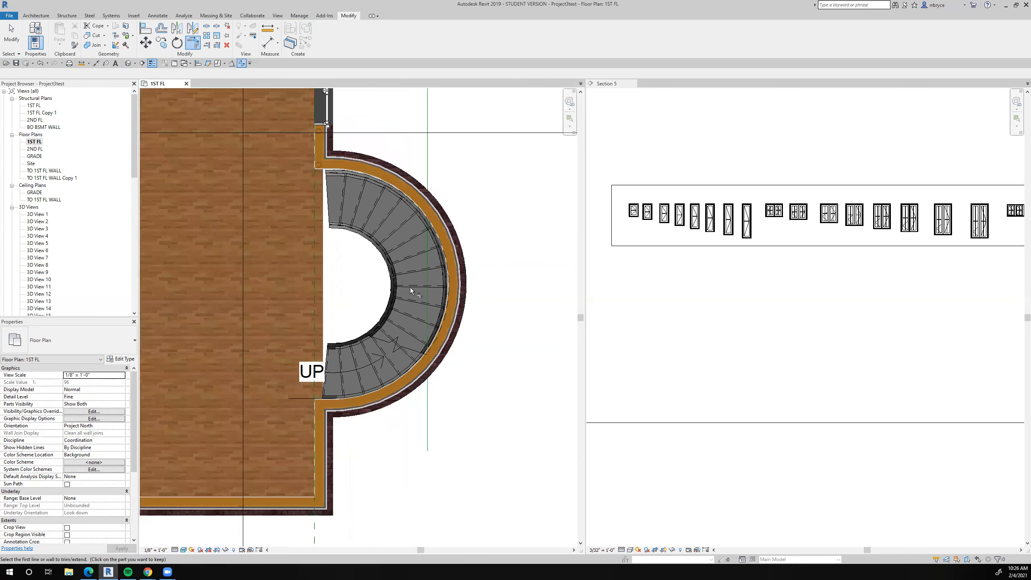
{"action": "scroll", "coordinate": [439, 278], "scroll_direction": "down", "scroll_amount": 2}
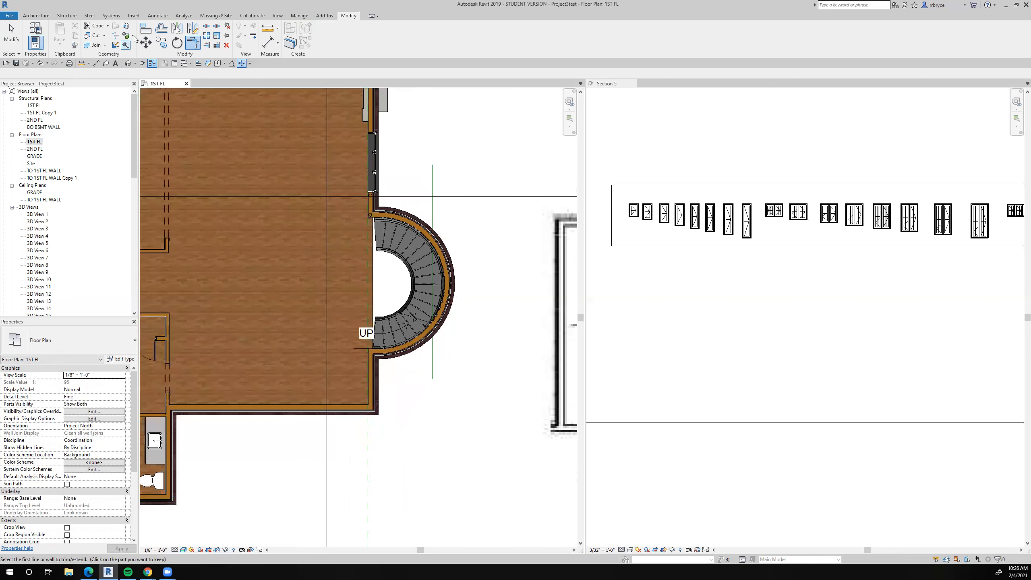
Step: Draw a horizontal detail line from the curved stair's centre point outward past the curved exterior wall
{"action": "left_click", "coordinate": [152, 16]}
{"action": "left_click", "coordinate": [205, 36]}
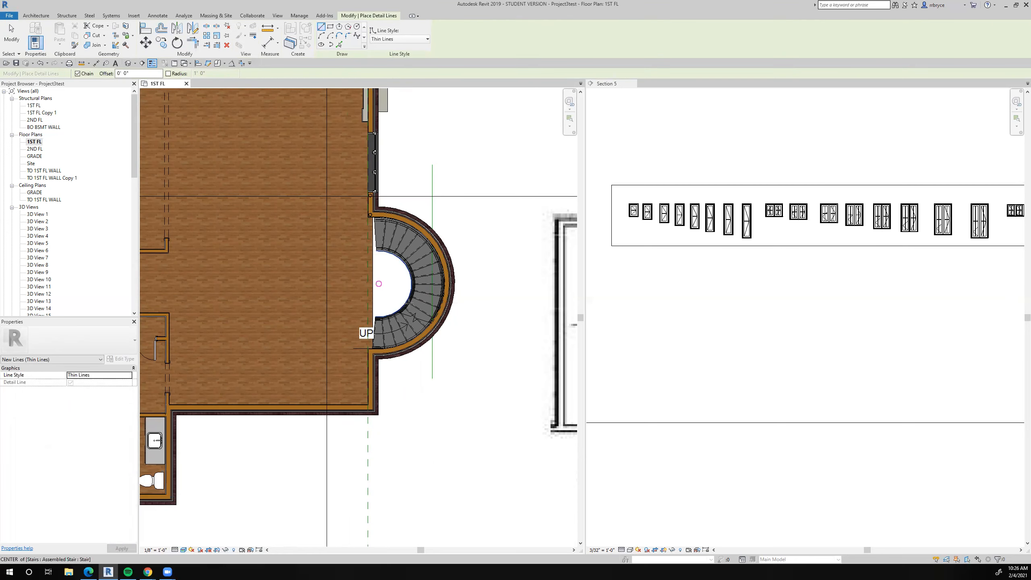
{"action": "left_click", "coordinate": [378, 284]}
{"action": "left_click", "coordinate": [512, 283]}
{"action": "middle_click_drag", "start_coordinate": [512, 283], "coordinate": [479, 279]}
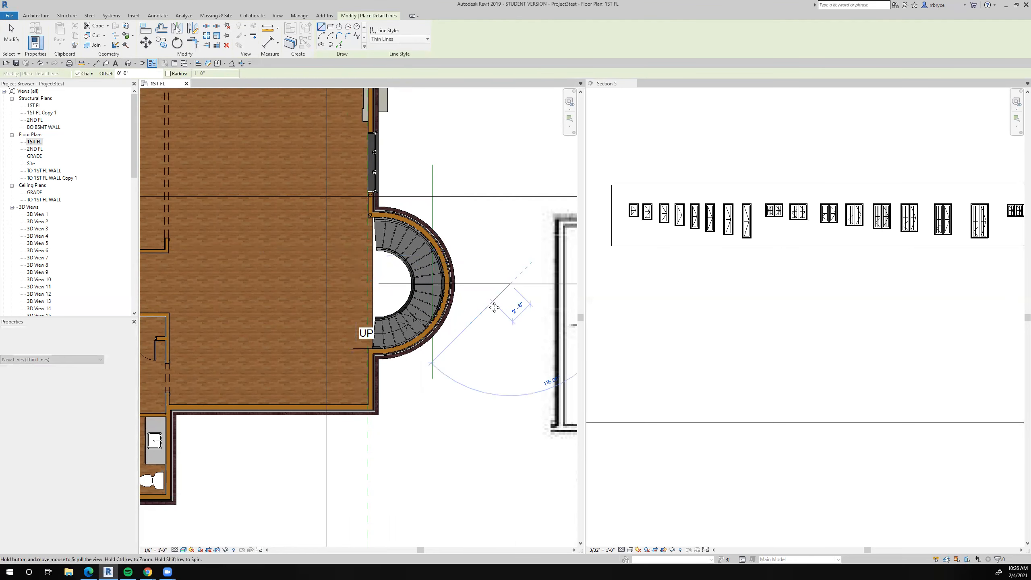
{"action": "key", "text": "Escape"}
{"action": "key", "text": "Escape"}
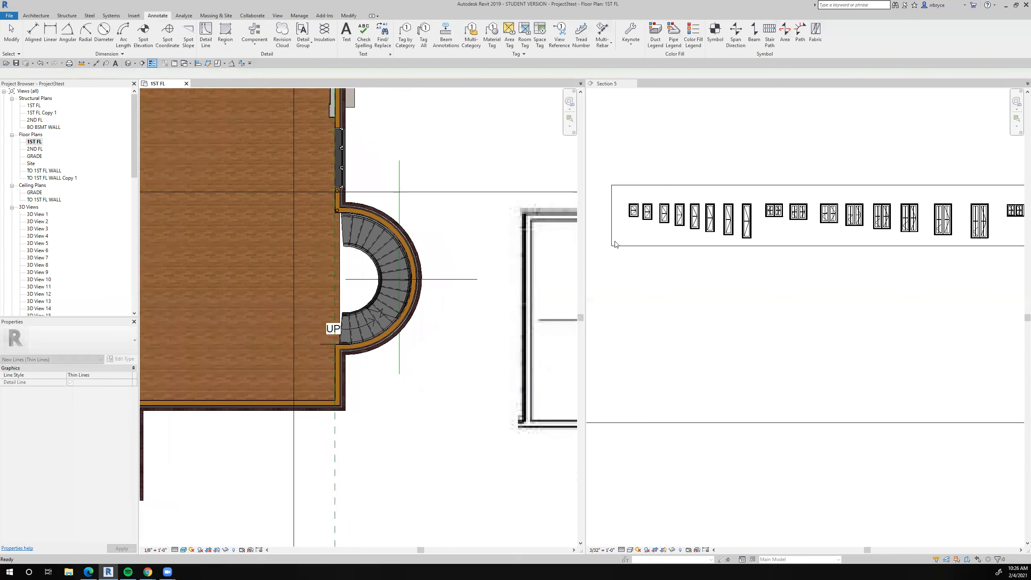
Step: Place a window similar to the 1'-4" X 2' KUS12 casement from Section 5 in the curved stair wall at the detail line
{"action": "left_click", "coordinate": [605, 260]}
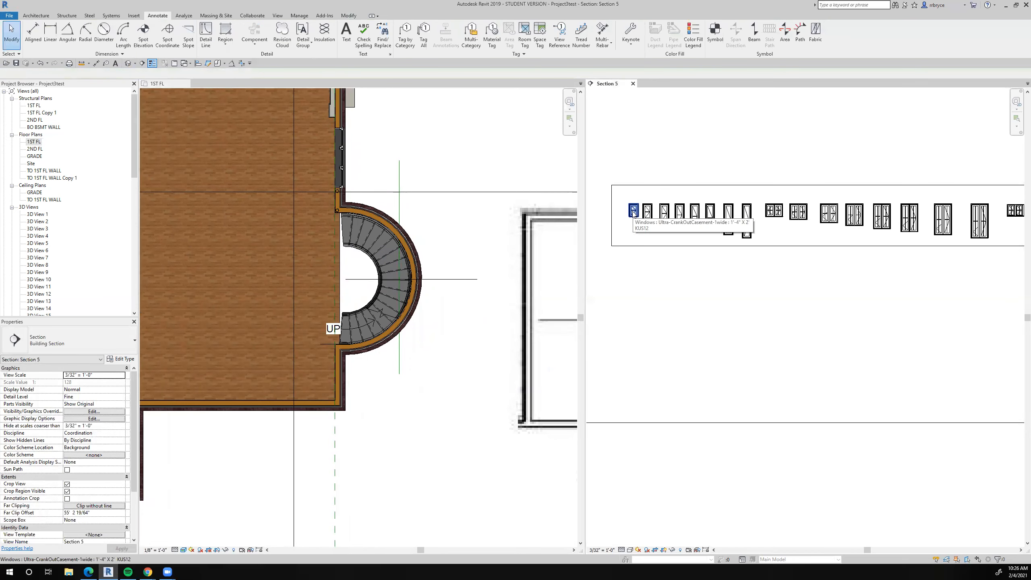
{"action": "left_click", "coordinate": [634, 214]}
{"action": "right_click", "coordinate": [634, 212]}
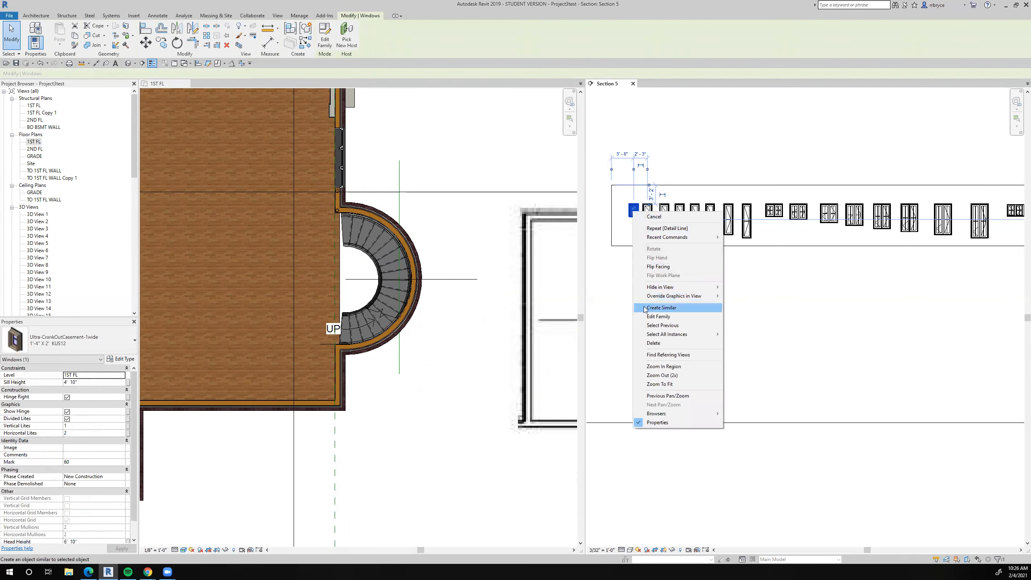
{"action": "left_click", "coordinate": [661, 307]}
{"action": "scroll", "coordinate": [414, 276], "scroll_direction": "up", "scroll_amount": 3}
{"action": "scroll", "coordinate": [413, 275], "scroll_direction": "up", "scroll_amount": 2}
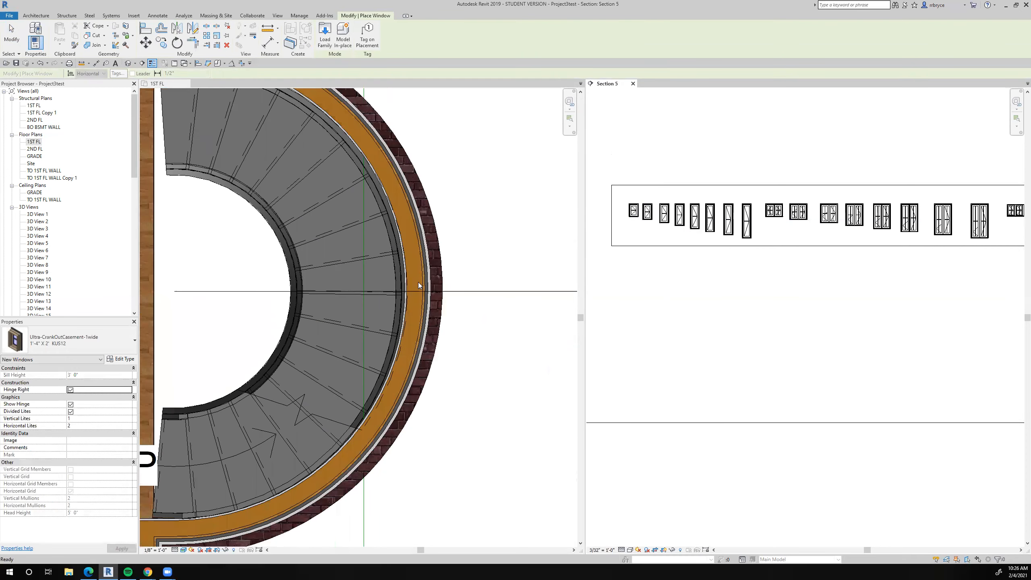
{"action": "left_click", "coordinate": [419, 285]}
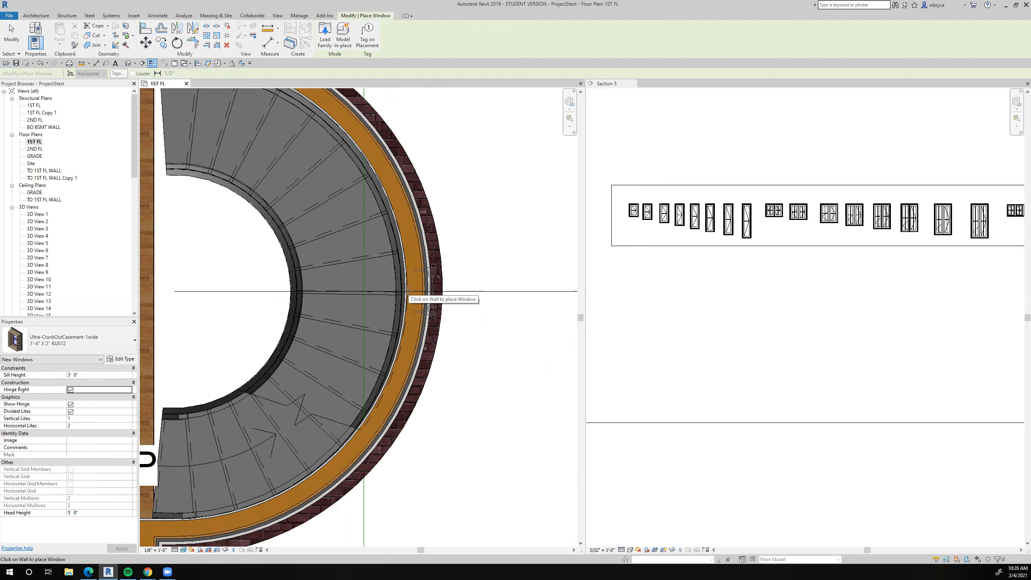
{"action": "left_click", "coordinate": [408, 291]}
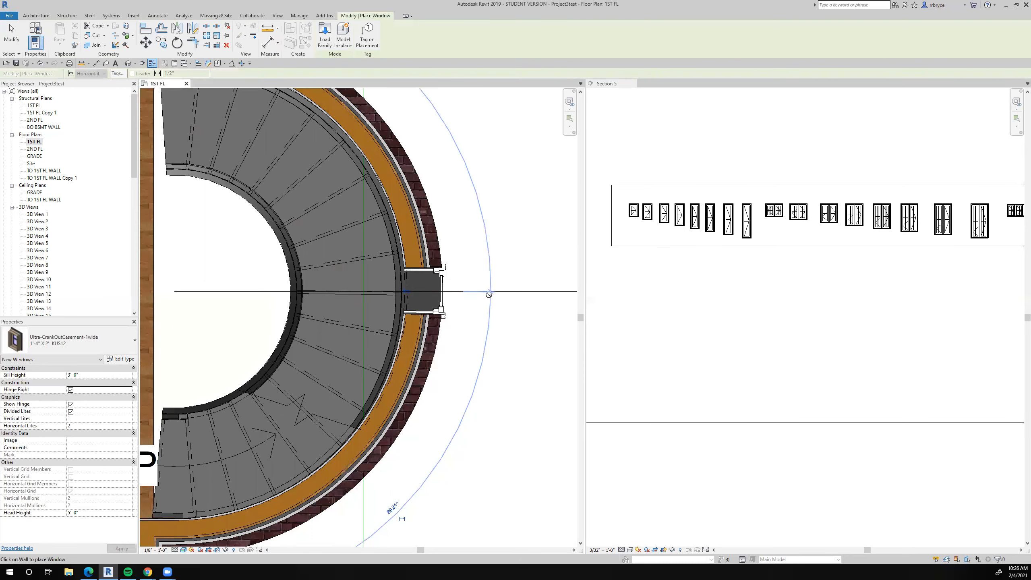
{"action": "middle_click_drag", "start_coordinate": [457, 326], "coordinate": [474, 286]}
{"action": "middle_click_drag", "start_coordinate": [478, 300], "coordinate": [468, 317]}
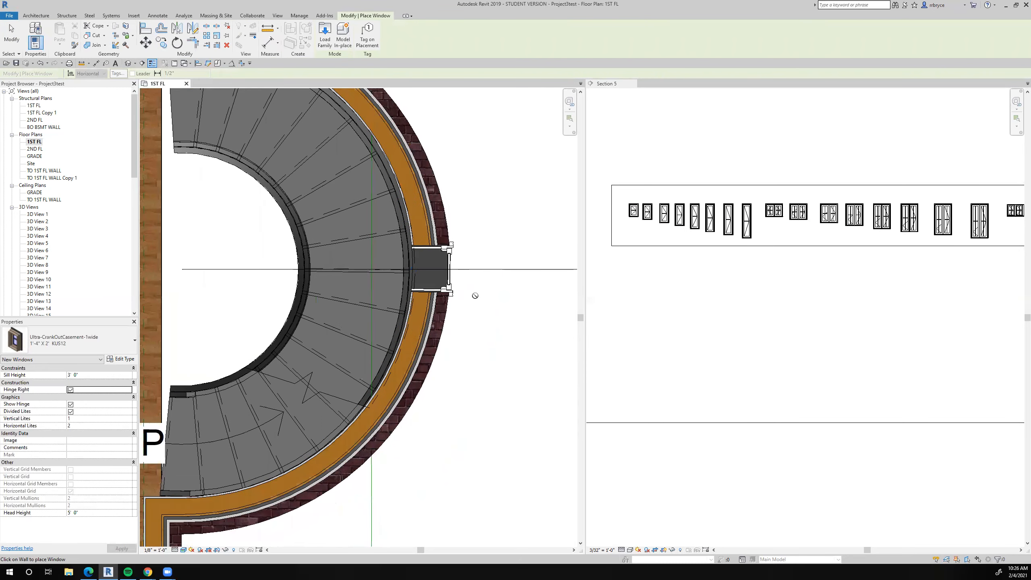
{"action": "key", "text": "Escape"}
{"action": "key", "text": "Escape"}
Step: Change the inset in the placed casement window's type properties to set the window back from the brick face of the curved wall
{"action": "left_click", "coordinate": [450, 295]}
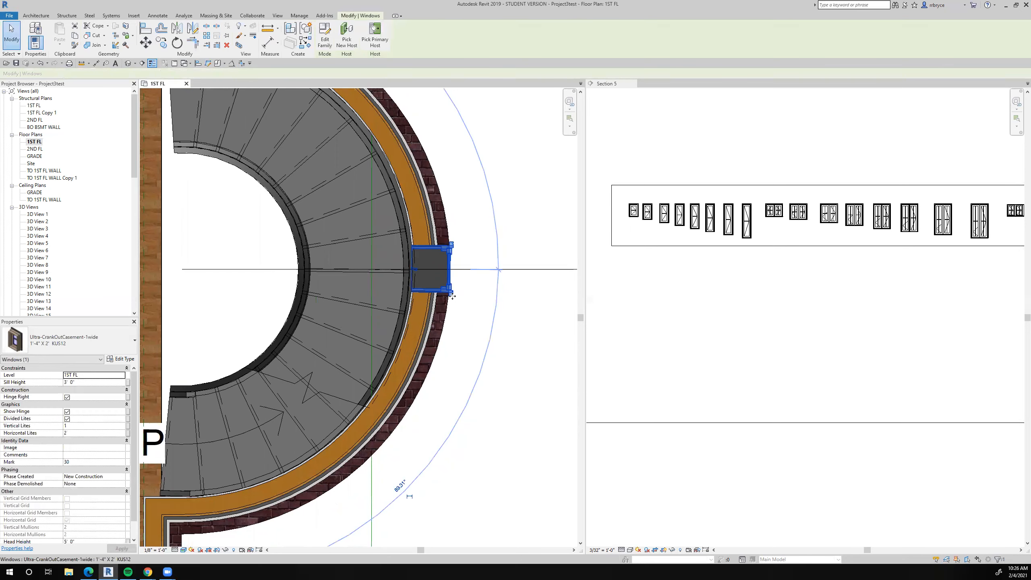
{"action": "scroll", "coordinate": [455, 293], "scroll_direction": "up", "scroll_amount": 2}
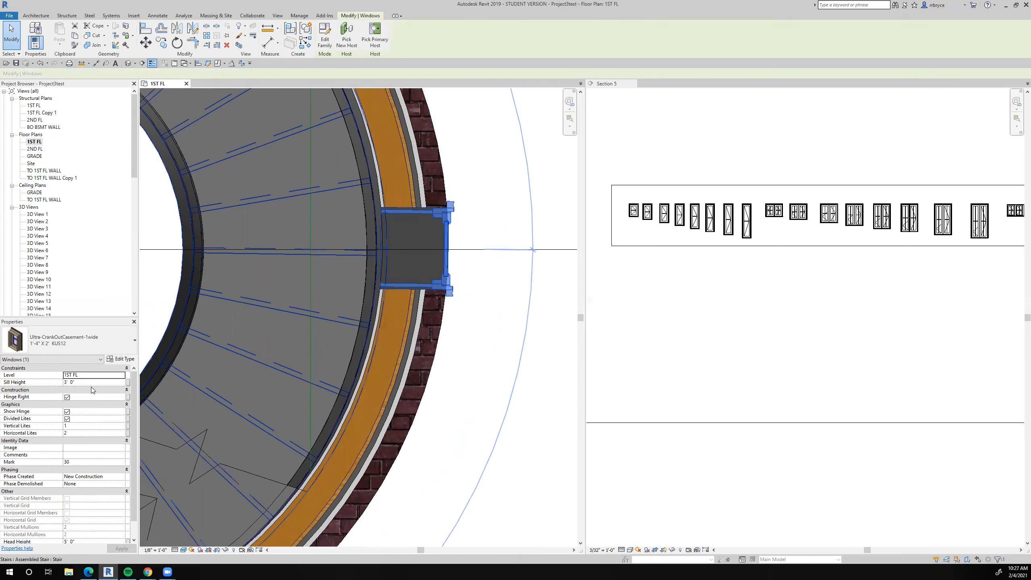
{"action": "left_click", "coordinate": [111, 357]}
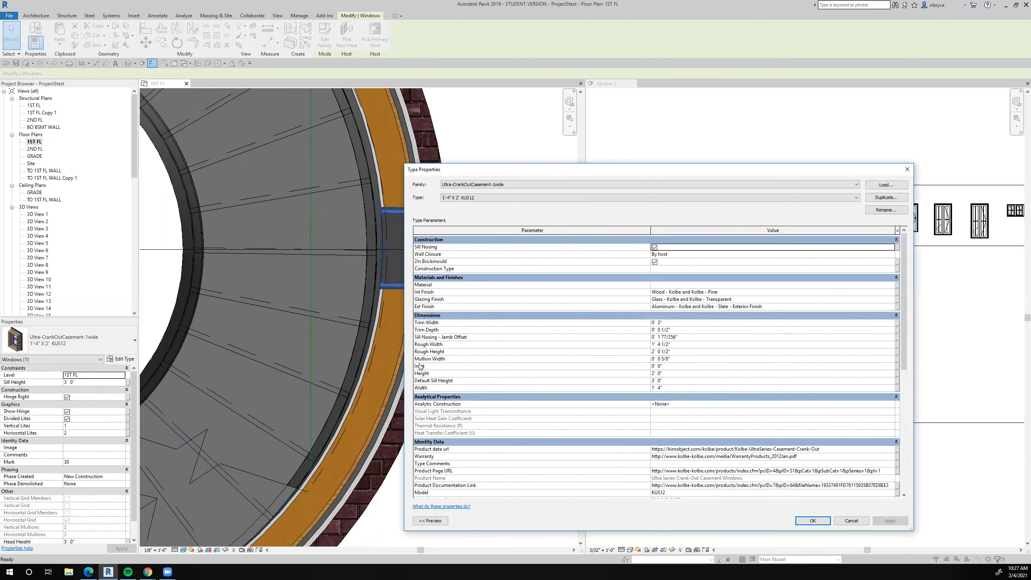
{"action": "left_click", "coordinate": [667, 367]}
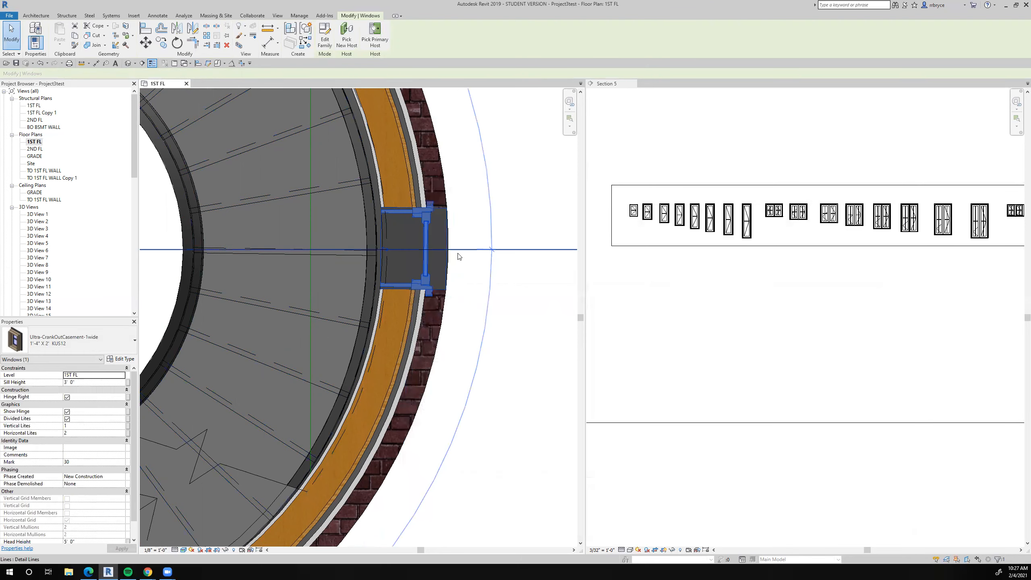
Step: Examine the inset window's position in the curved wall and the row of window sizes in Section 5
{"action": "scroll", "coordinate": [456, 264], "scroll_direction": "up", "scroll_amount": 2}
{"action": "scroll", "coordinate": [456, 271], "scroll_direction": "down", "scroll_amount": 6}
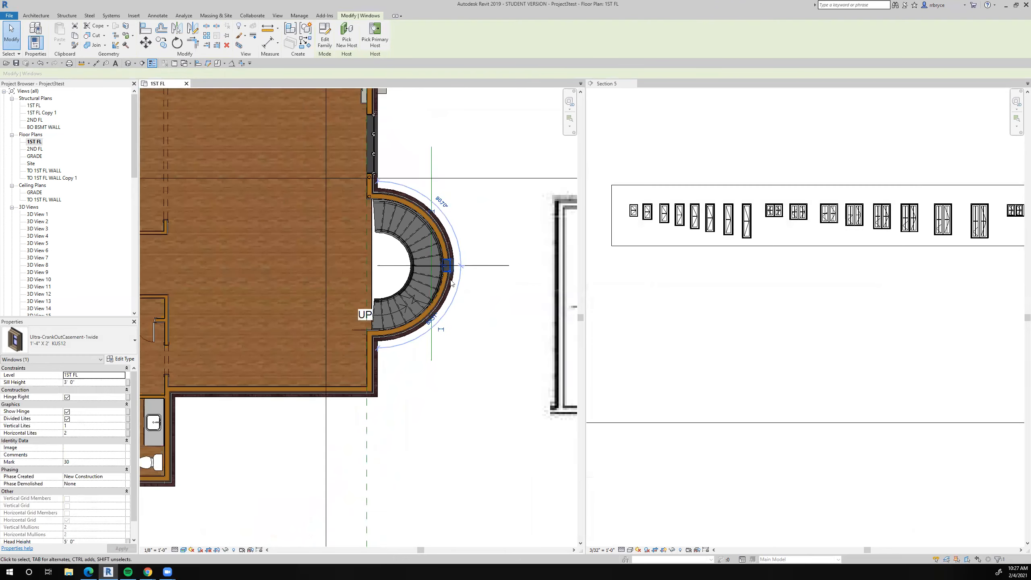
{"action": "scroll", "coordinate": [446, 257], "scroll_direction": "up", "scroll_amount": 5}
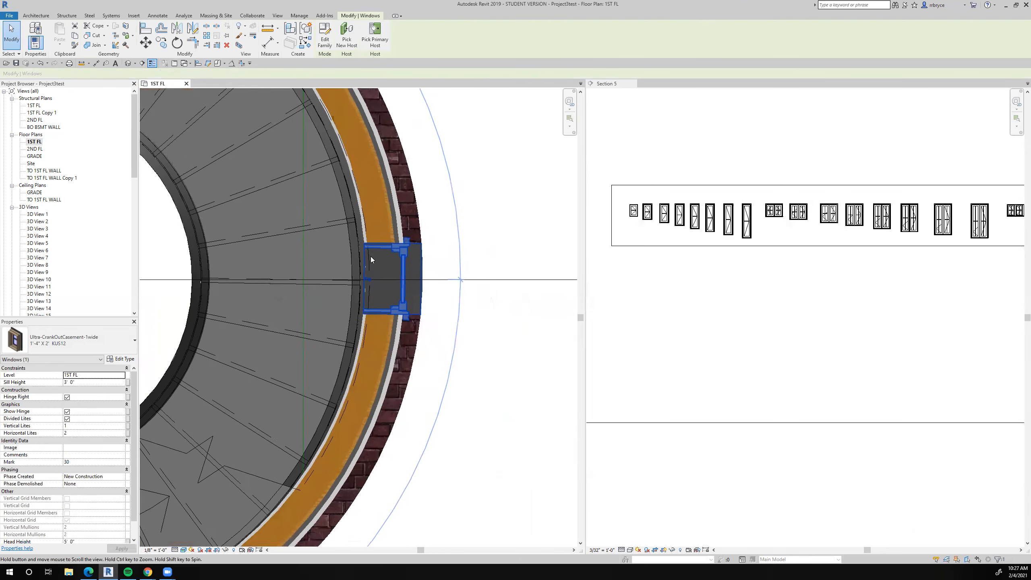
{"action": "scroll", "coordinate": [694, 233], "scroll_direction": "down", "scroll_amount": 3}
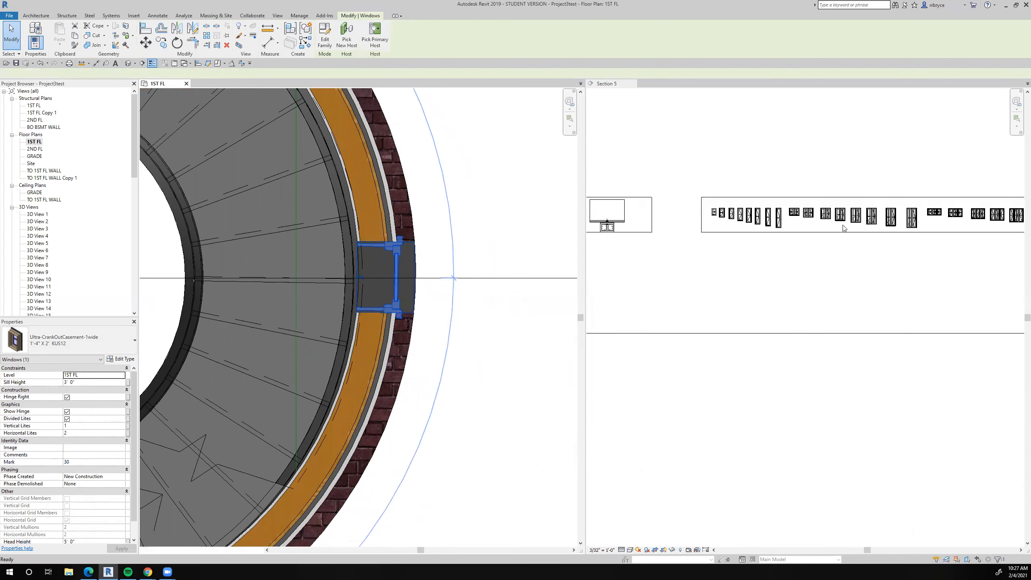
{"action": "middle_click_drag", "start_coordinate": [694, 235], "coordinate": [671, 234]}
{"action": "middle_click_drag", "start_coordinate": [806, 228], "coordinate": [751, 232]}
{"action": "middle_click_drag", "start_coordinate": [845, 223], "coordinate": [693, 227]}
{"action": "scroll", "coordinate": [693, 227], "scroll_direction": "down", "scroll_amount": 2}
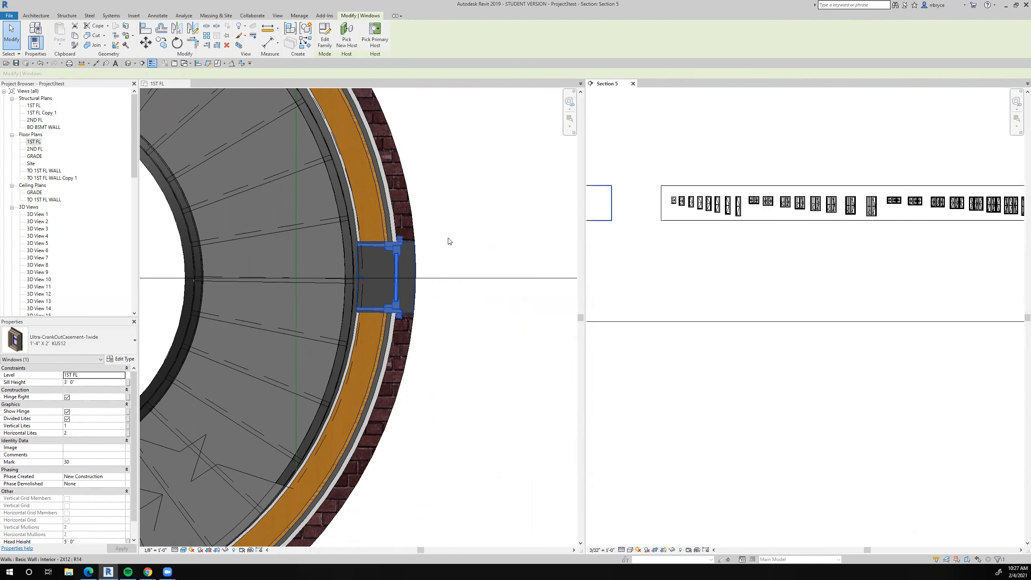
{"action": "scroll", "coordinate": [445, 258], "scroll_direction": "down", "scroll_amount": 3}
{"action": "scroll", "coordinate": [445, 259], "scroll_direction": "down", "scroll_amount": 2}
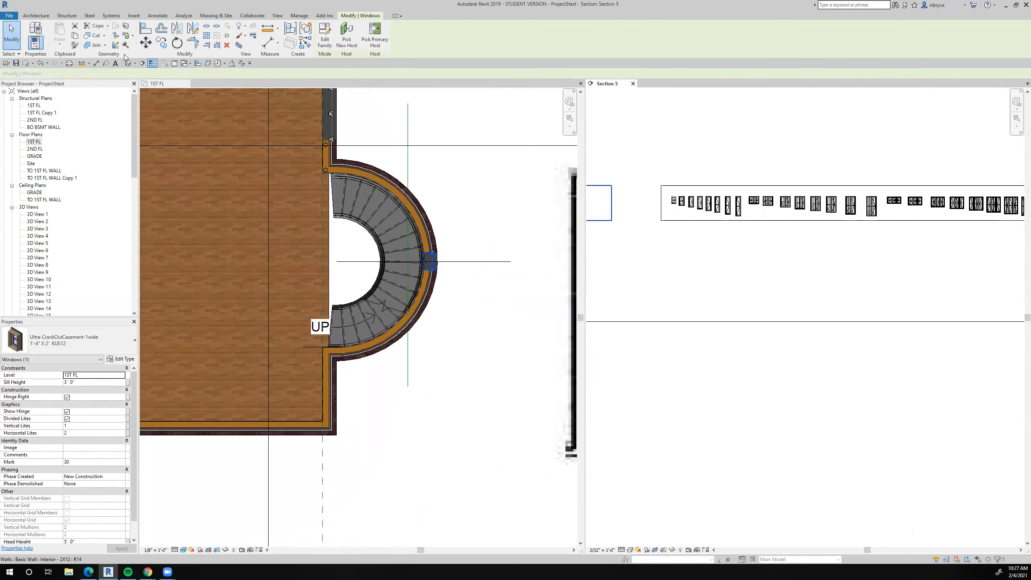
Step: Create a camera view on the first floor plan from inside the large room, aimed at the curved stair
{"action": "left_click", "coordinate": [135, 63]}
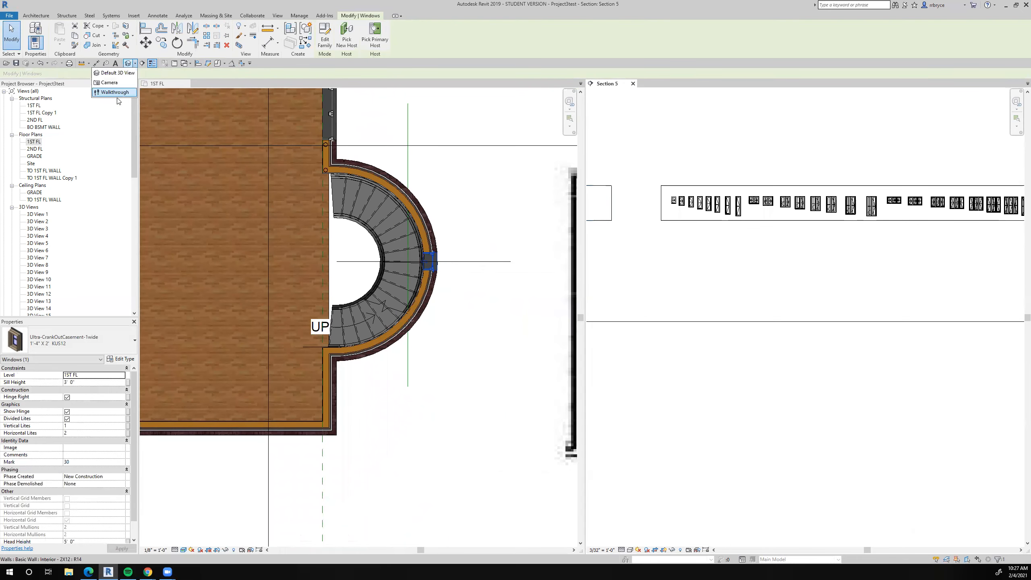
{"action": "left_click", "coordinate": [108, 82]}
{"action": "scroll", "coordinate": [340, 276], "scroll_direction": "down", "scroll_amount": 5}
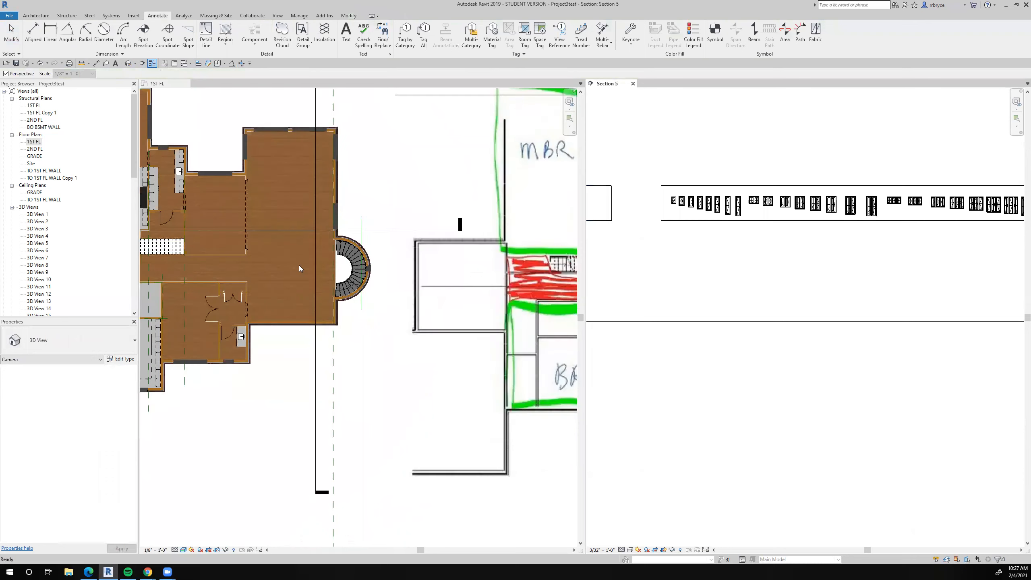
{"action": "left_click", "coordinate": [277, 268]}
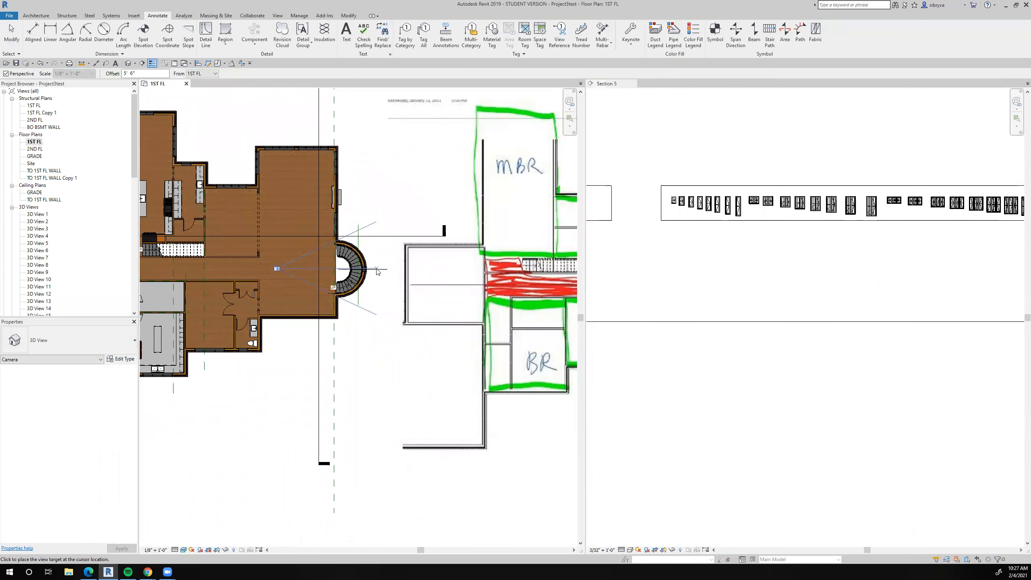
{"action": "left_click", "coordinate": [378, 272]}
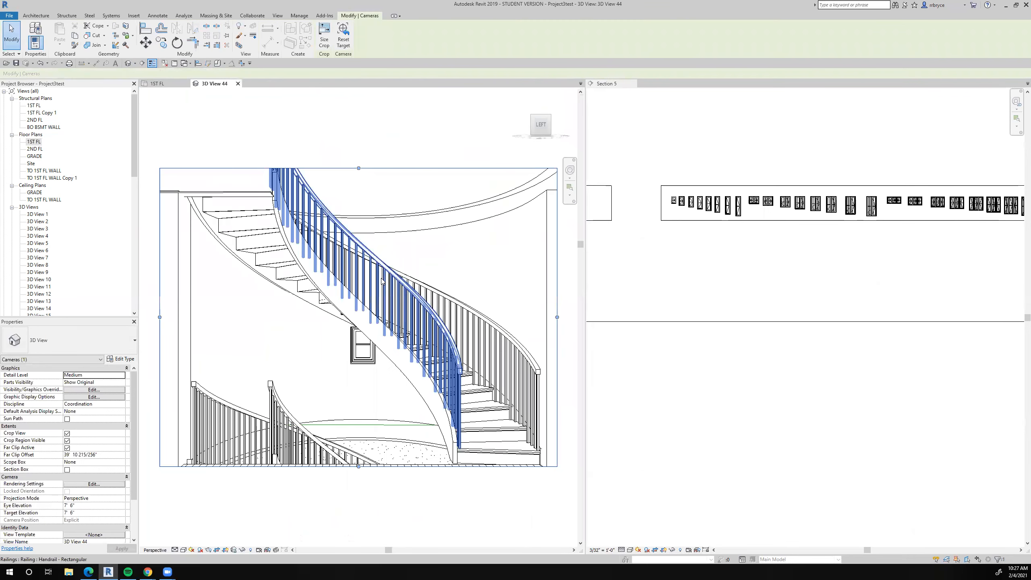
Step: Turn off Divided Lites for the casement window beneath the stair and check it in the camera view
{"action": "scroll", "coordinate": [362, 352], "scroll_direction": "up", "scroll_amount": 5}
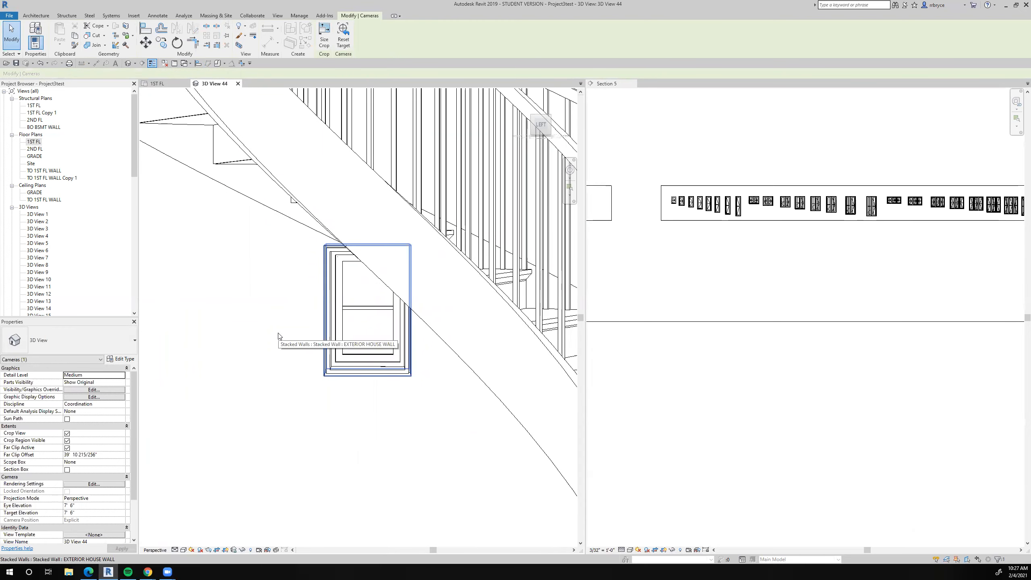
{"action": "left_click", "coordinate": [381, 316]}
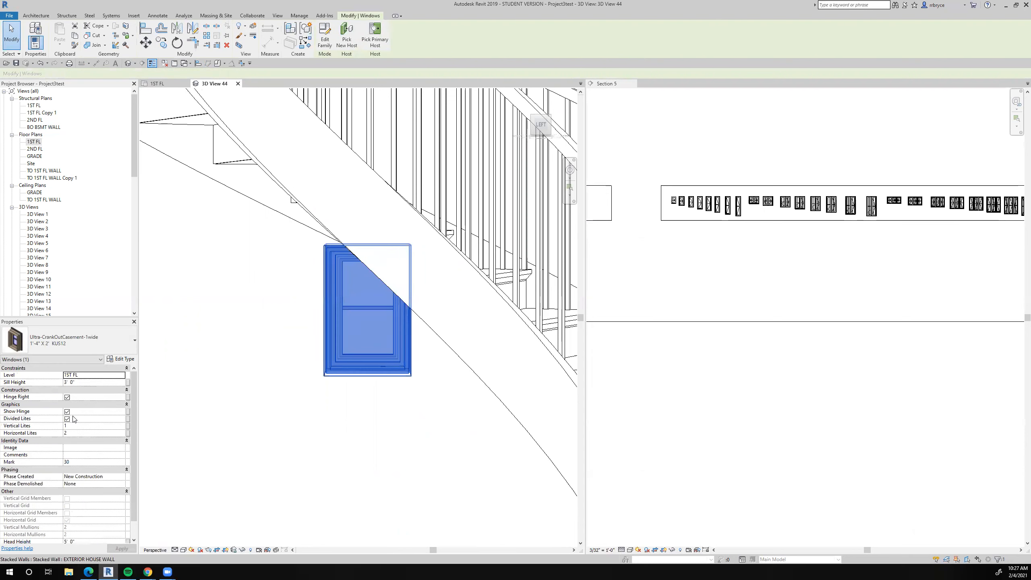
{"action": "left_click", "coordinate": [67, 420]}
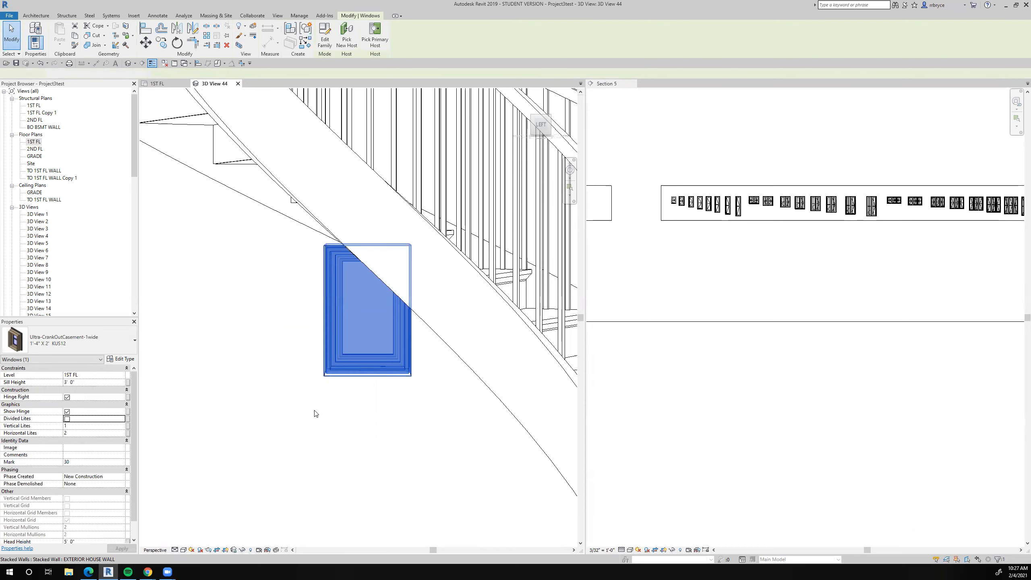
{"action": "left_click", "coordinate": [314, 410]}
{"action": "scroll", "coordinate": [315, 410], "scroll_direction": "down", "scroll_amount": 6}
{"action": "scroll", "coordinate": [327, 406], "scroll_direction": "up", "scroll_amount": 5}
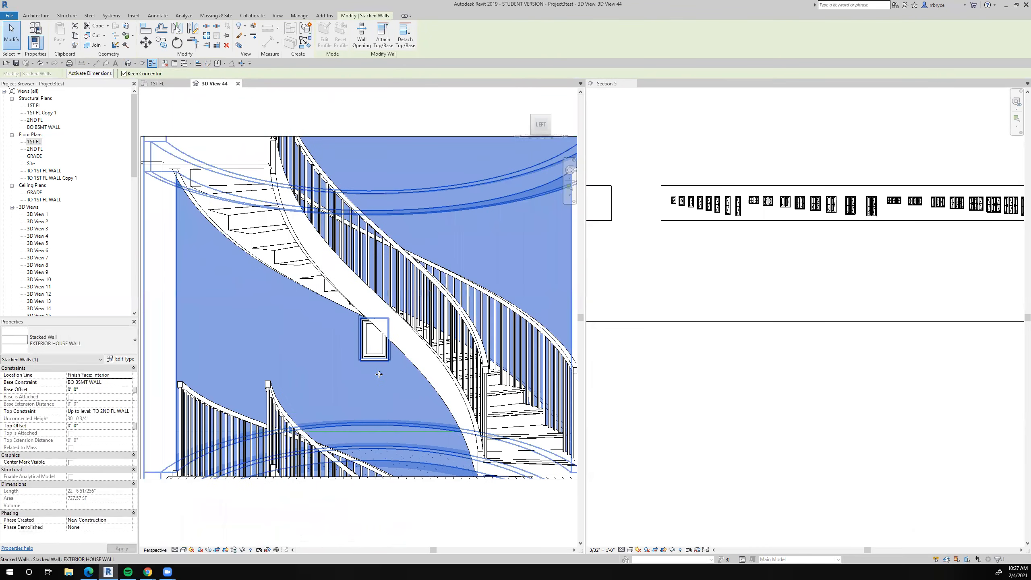
{"action": "scroll", "coordinate": [379, 374], "scroll_direction": "down", "scroll_amount": 3}
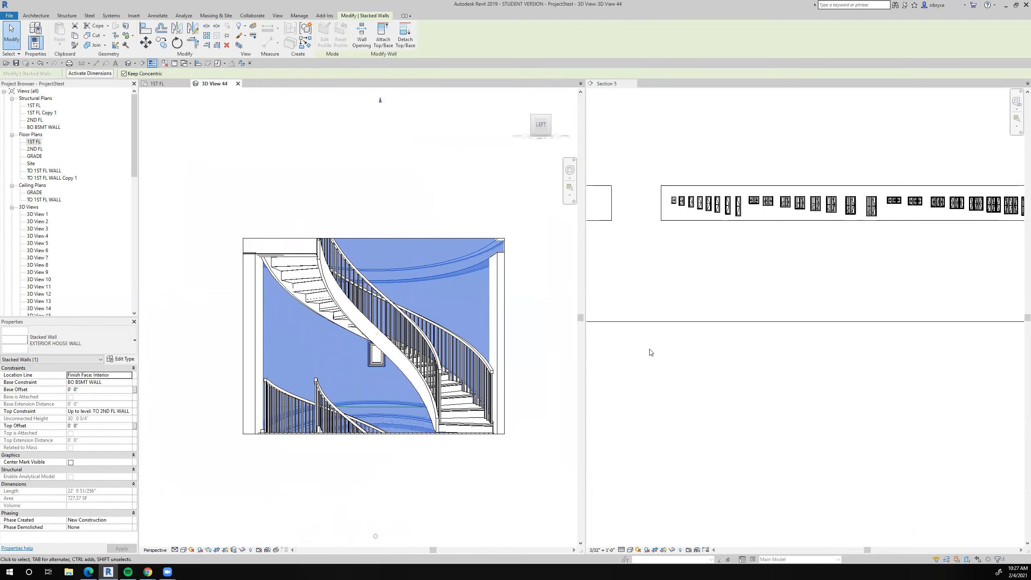
{"action": "left_click", "coordinate": [520, 345]}
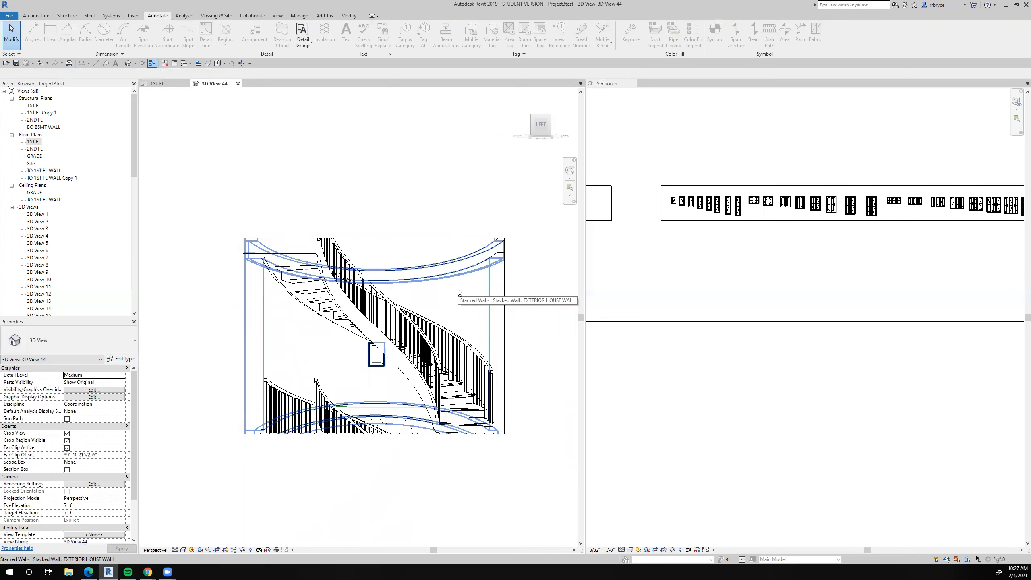
{"action": "scroll", "coordinate": [458, 293], "scroll_direction": "down", "scroll_amount": 5}
{"action": "scroll", "coordinate": [458, 293], "scroll_direction": "up", "scroll_amount": 2}
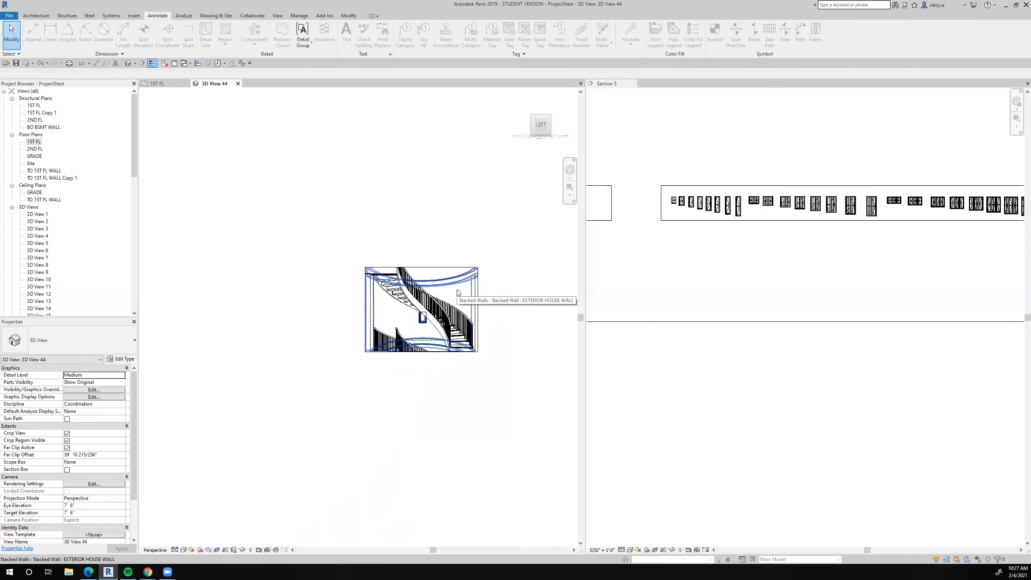
Step: Match the curved stair wall's type to the straight EXTERIOR HOUSE WALL plus 4" in the 1ST FL plan, and return to the camera view
{"action": "left_click", "coordinate": [157, 84]}
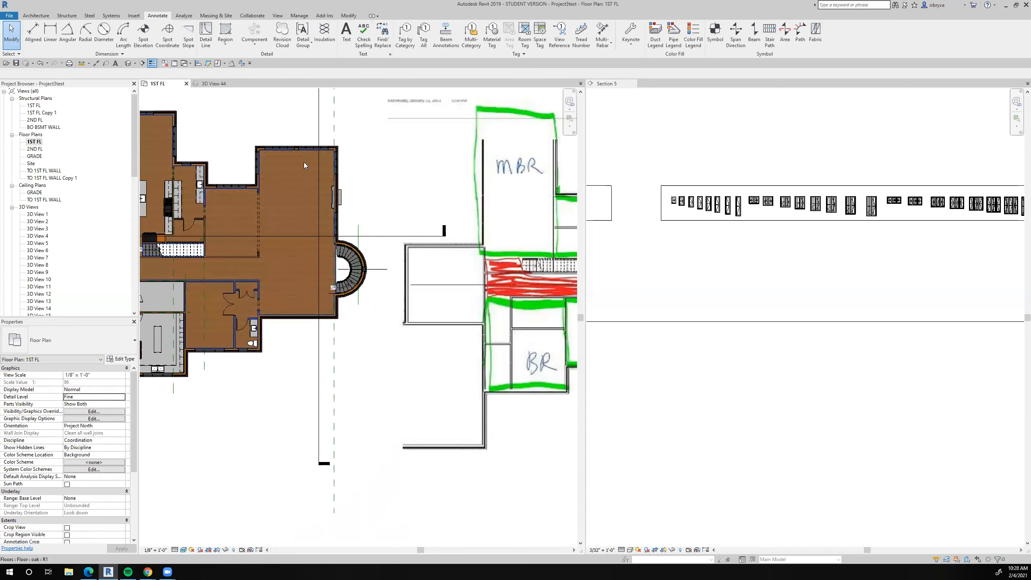
{"action": "scroll", "coordinate": [363, 214], "scroll_direction": "up", "scroll_amount": 4}
{"action": "scroll", "coordinate": [303, 220], "scroll_direction": "up", "scroll_amount": 2}
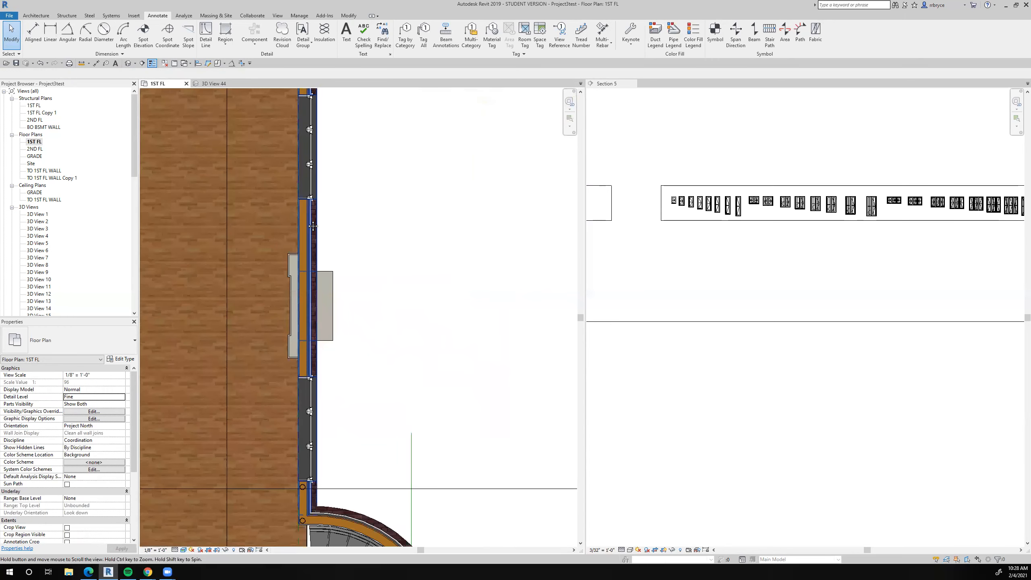
{"action": "scroll", "coordinate": [345, 193], "scroll_direction": "up", "scroll_amount": 2}
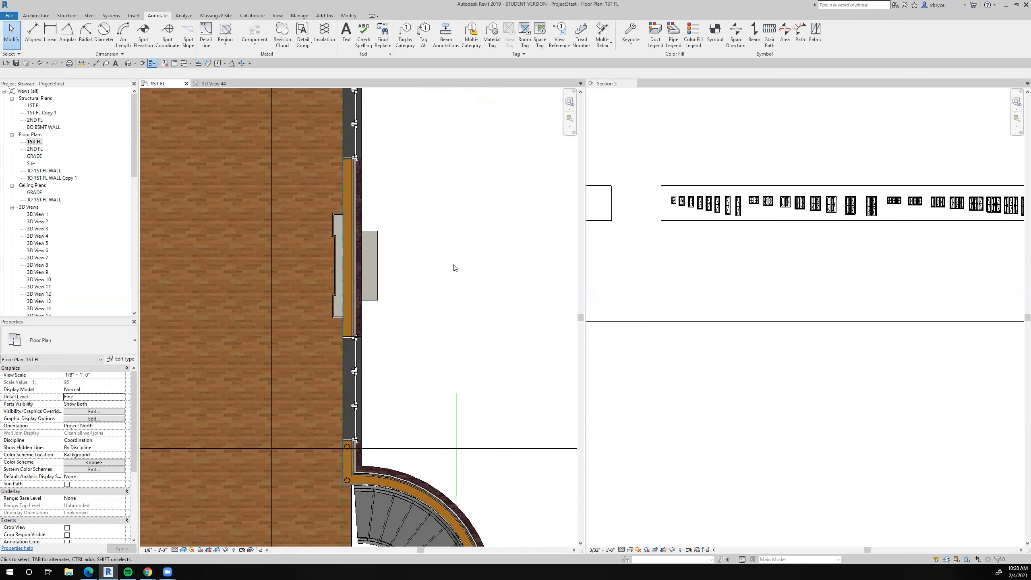
{"action": "scroll", "coordinate": [442, 223], "scroll_direction": "down", "scroll_amount": 2}
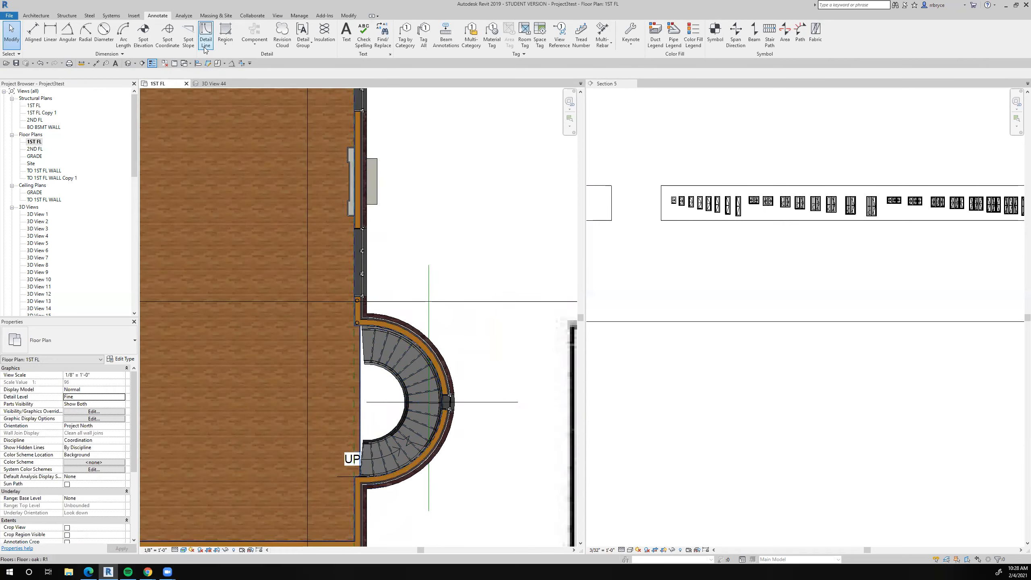
{"action": "left_click", "coordinate": [355, 17]}
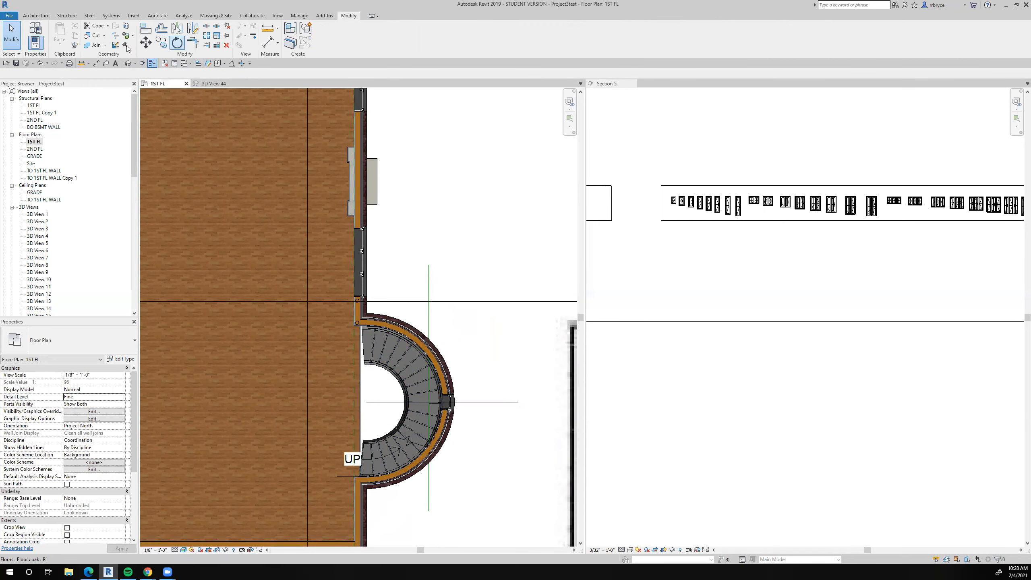
{"action": "left_click", "coordinate": [74, 45]}
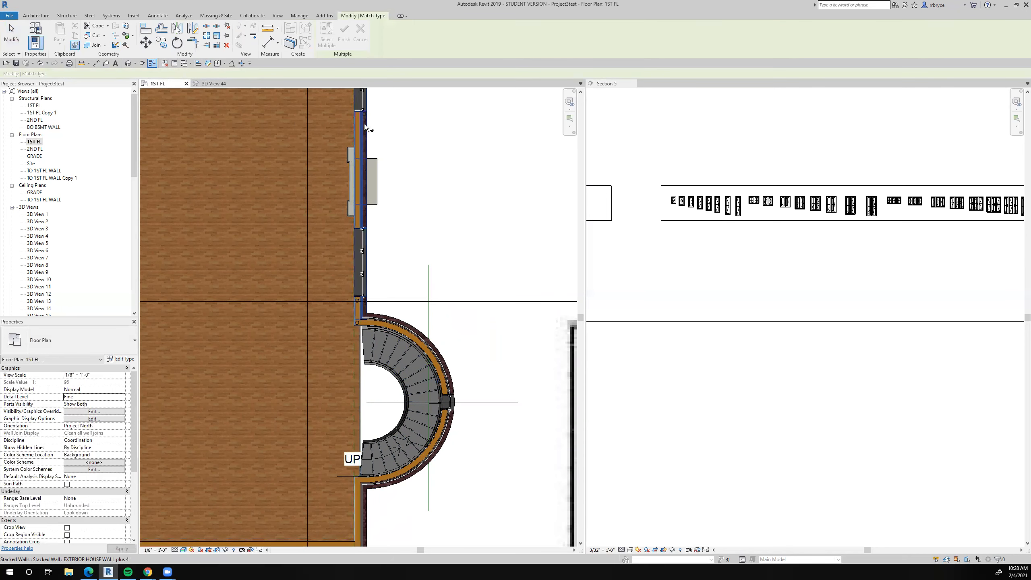
{"action": "left_click", "coordinate": [411, 327]}
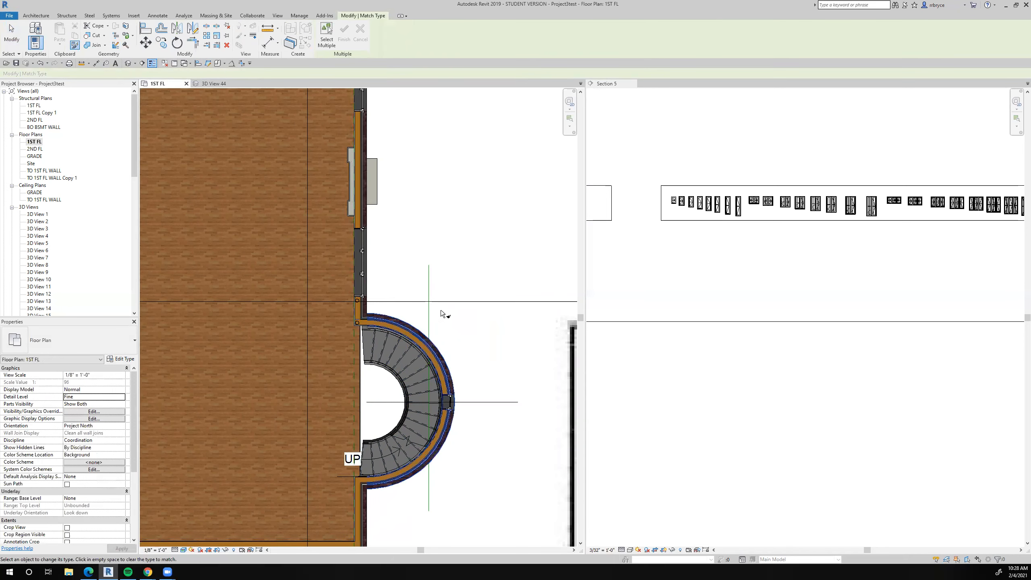
{"action": "scroll", "coordinate": [451, 336], "scroll_direction": "down", "scroll_amount": 1}
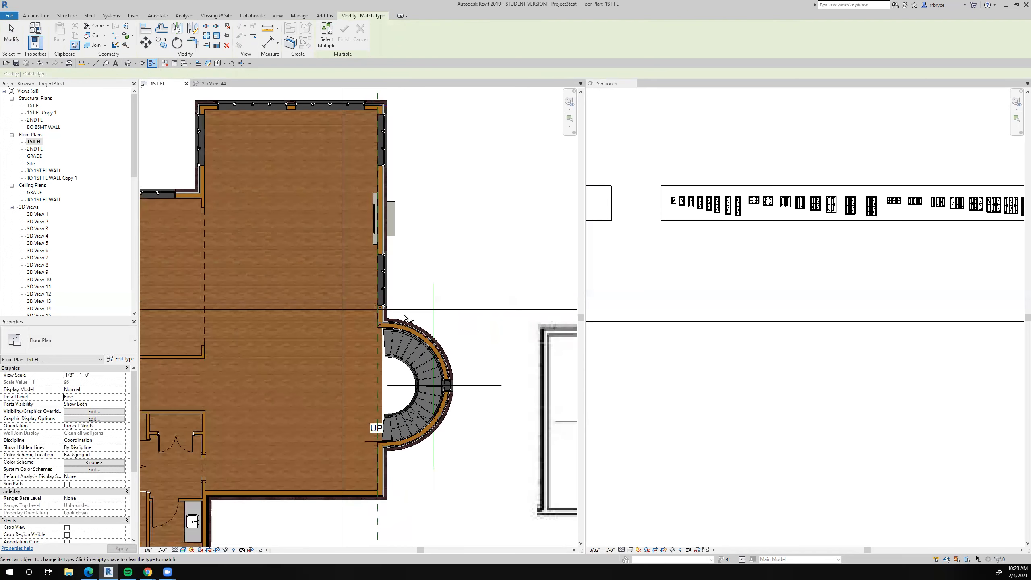
{"action": "left_click", "coordinate": [214, 83]}
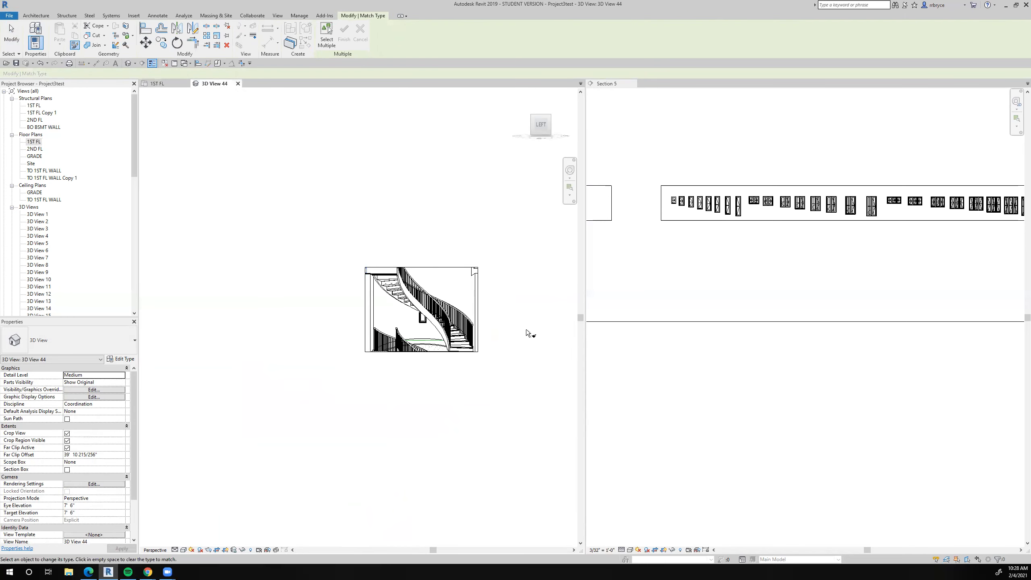
Step: Extend the camera view's crop region upward to the ceiling opening and downward to include the floor in front of the stair
{"action": "scroll", "coordinate": [496, 305], "scroll_direction": "up", "scroll_amount": 1}
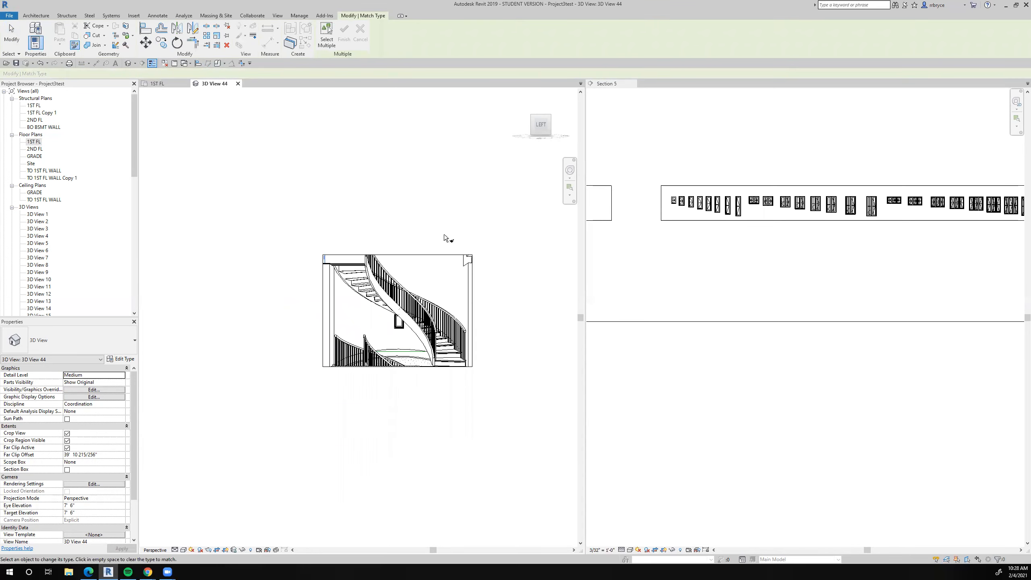
{"action": "scroll", "coordinate": [447, 239], "scroll_direction": "up", "scroll_amount": 3}
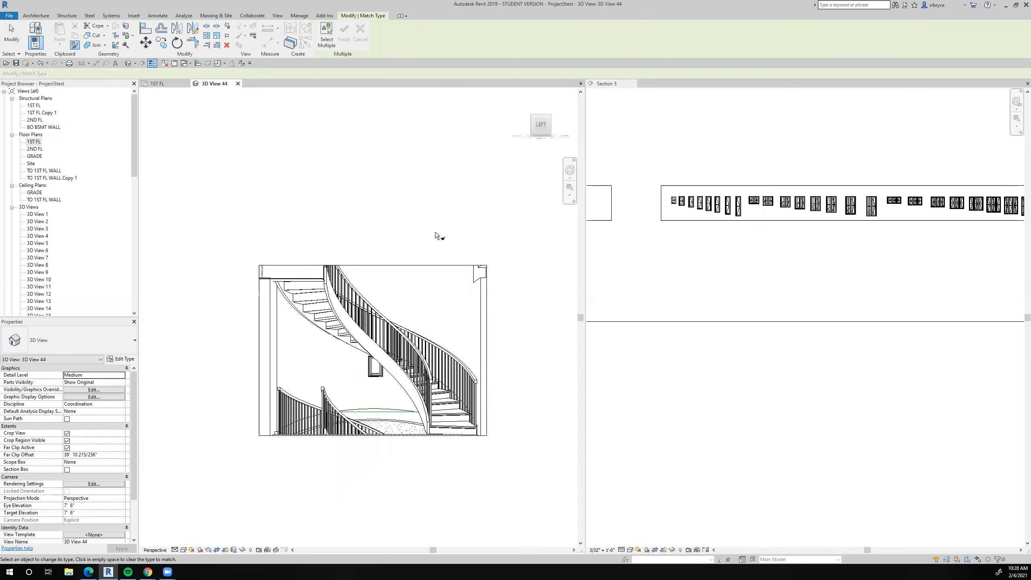
{"action": "left_click", "coordinate": [11, 35]}
{"action": "left_click", "coordinate": [436, 276]}
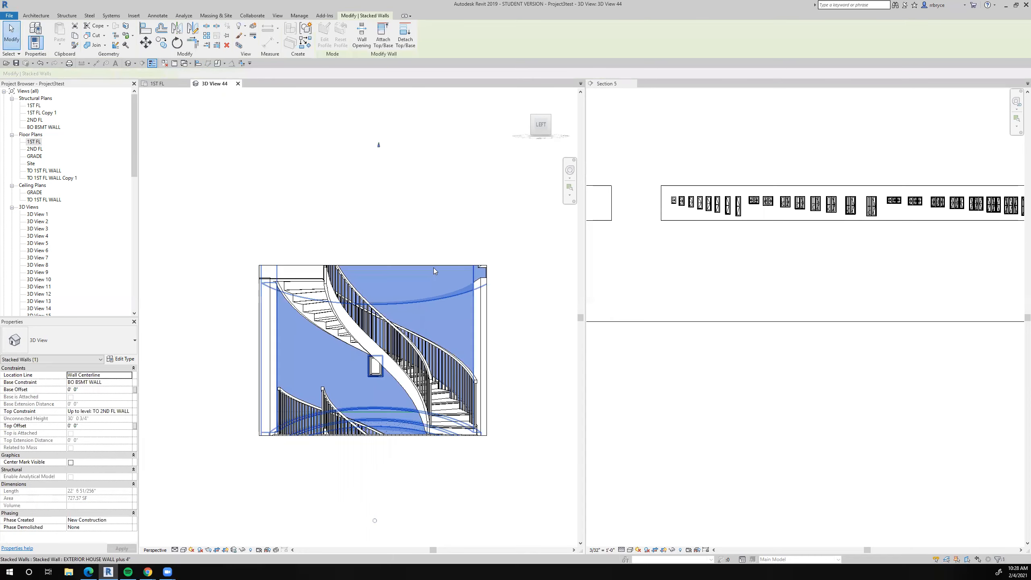
{"action": "left_click", "coordinate": [386, 265]}
{"action": "left_click_drag", "start_coordinate": [386, 266], "coordinate": [389, 164]}
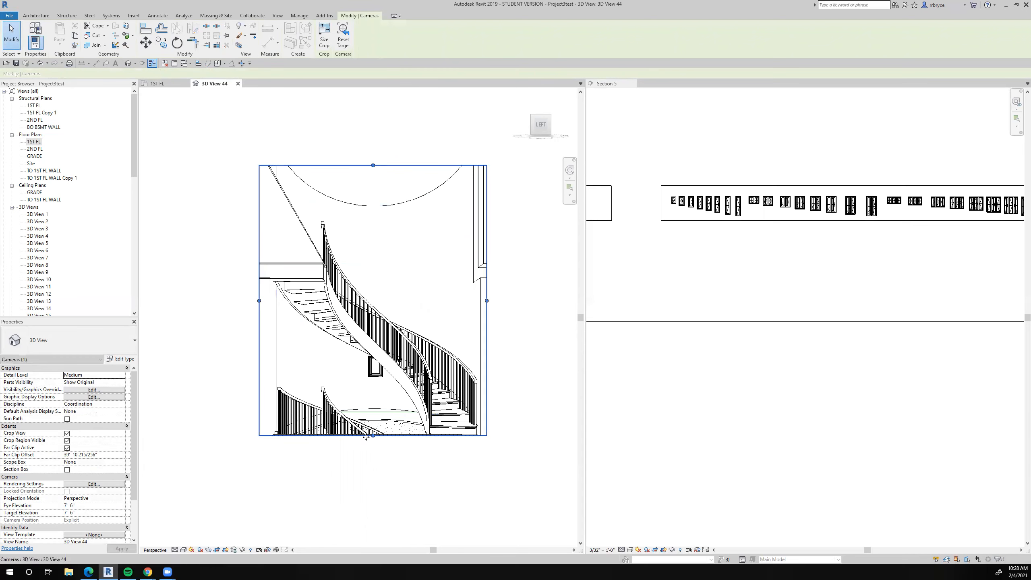
{"action": "left_click_drag", "start_coordinate": [369, 435], "coordinate": [386, 511]}
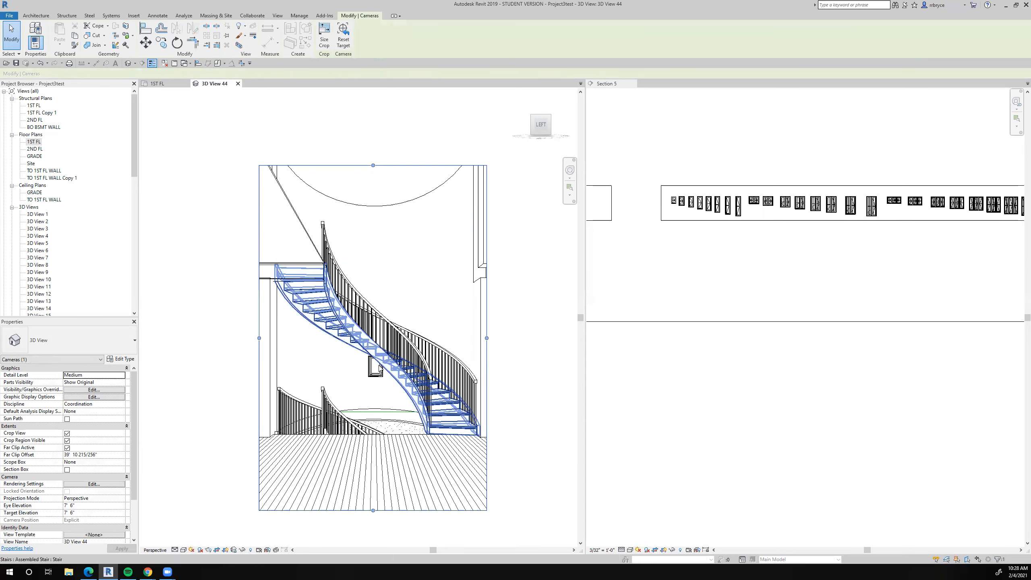
Step: Examine the tall windows in the staircase photo beside the 1ST FL plan
{"action": "scroll", "coordinate": [384, 366], "scroll_direction": "down", "scroll_amount": 5}
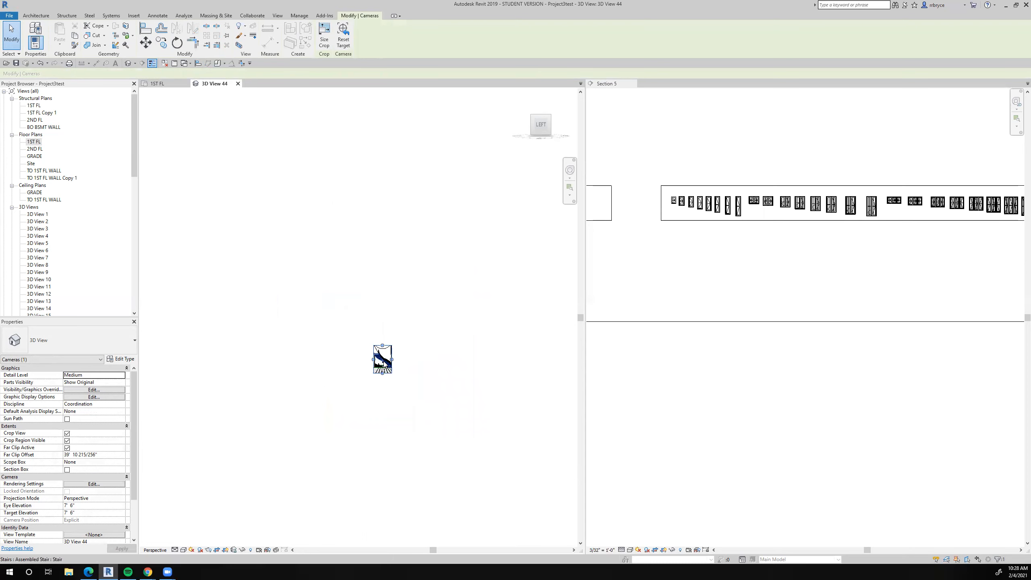
{"action": "left_click", "coordinate": [166, 83]}
{"action": "scroll", "coordinate": [447, 282], "scroll_direction": "down", "scroll_amount": 4}
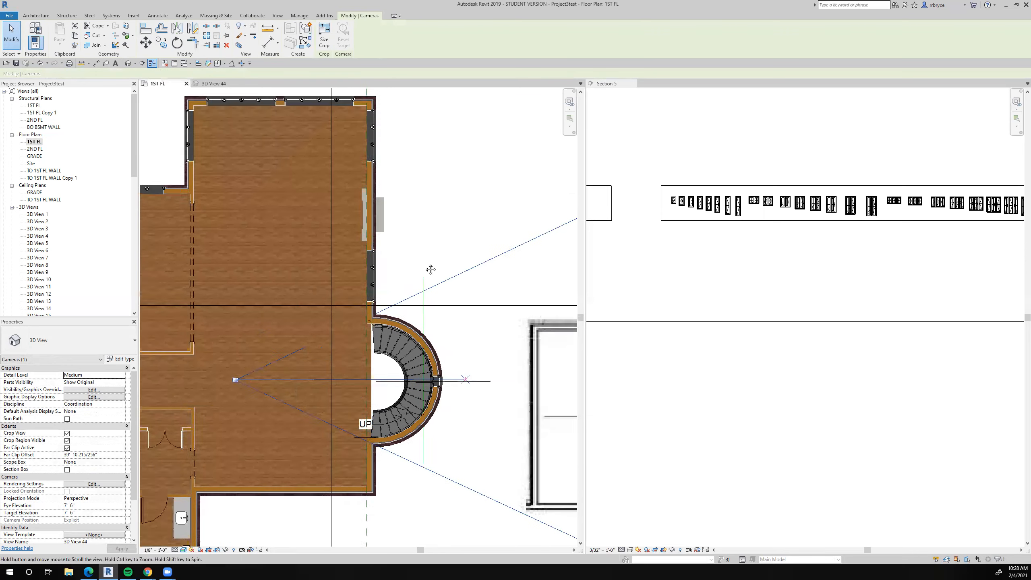
{"action": "middle_click_drag", "start_coordinate": [447, 282], "coordinate": [333, 278]}
{"action": "middle_click_drag", "start_coordinate": [570, 260], "coordinate": [445, 264]}
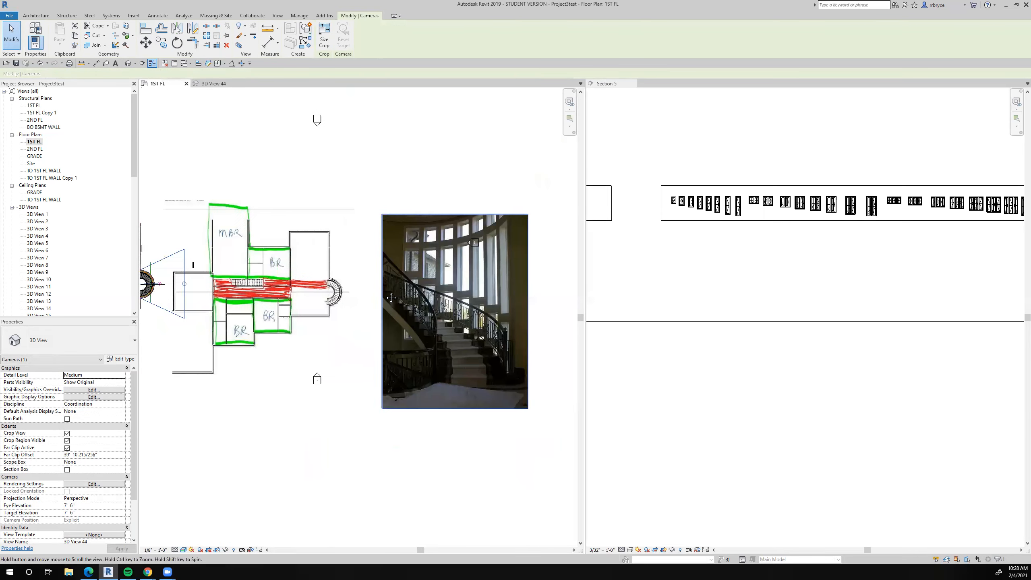
{"action": "scroll", "coordinate": [449, 262], "scroll_direction": "up", "scroll_amount": 3}
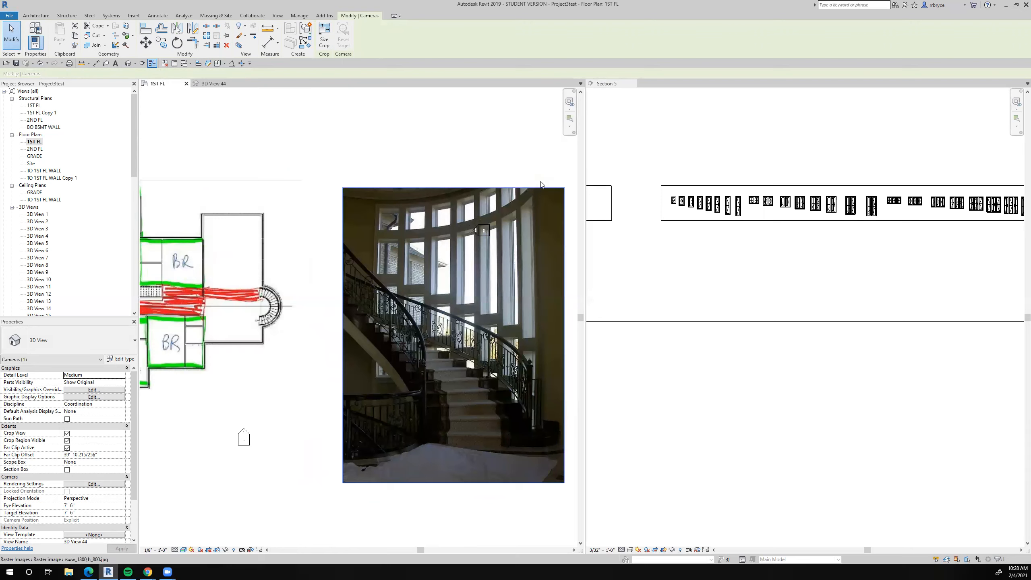
{"action": "scroll", "coordinate": [450, 265], "scroll_direction": "down", "scroll_amount": 4}
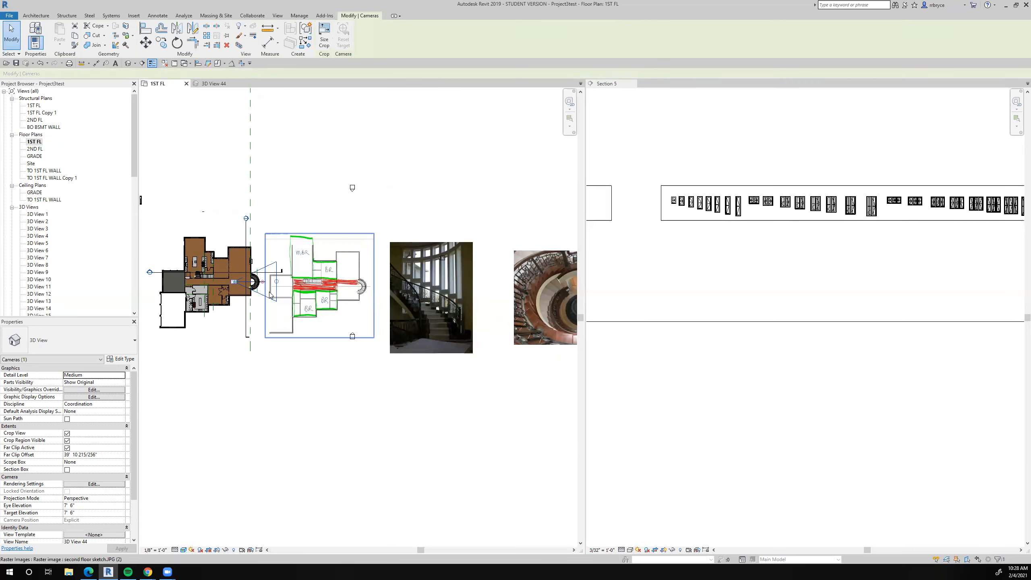
Step: Reposition Section 2 just outside the curved stair wall, flipped to face the house, and open its view
{"action": "scroll", "coordinate": [270, 295], "scroll_direction": "up", "scroll_amount": 4}
{"action": "scroll", "coordinate": [244, 317], "scroll_direction": "down", "scroll_amount": 3}
{"action": "scroll", "coordinate": [230, 334], "scroll_direction": "up", "scroll_amount": 2}
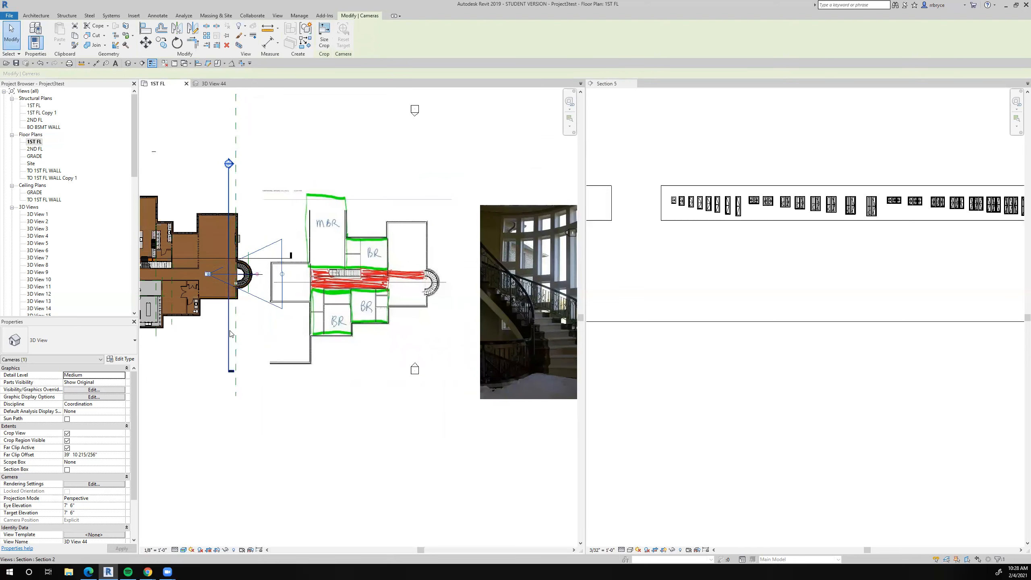
{"action": "left_click_drag", "start_coordinate": [230, 334], "coordinate": [259, 331]}
{"action": "right_click", "coordinate": [259, 331]}
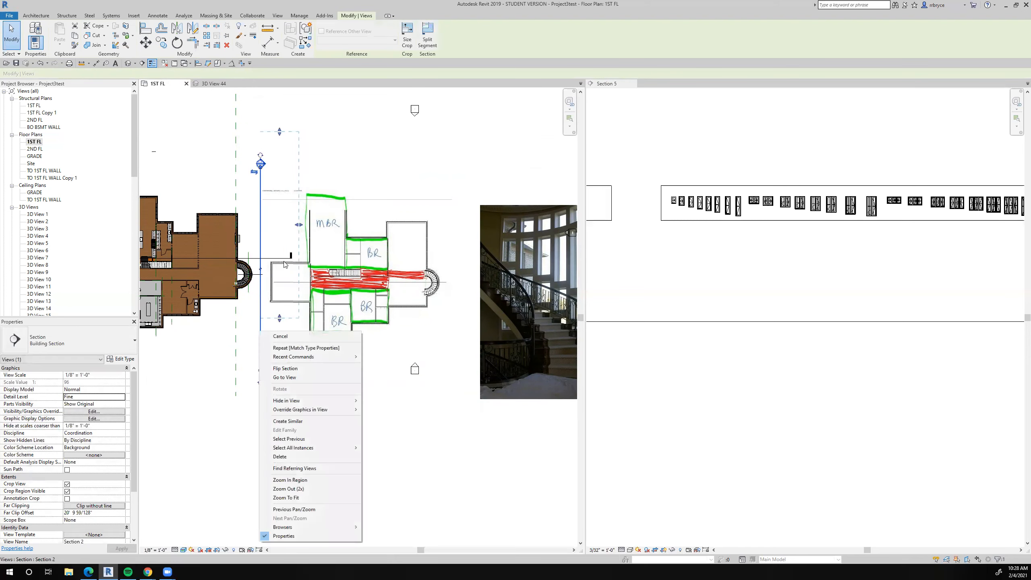
{"action": "left_click", "coordinate": [285, 368]}
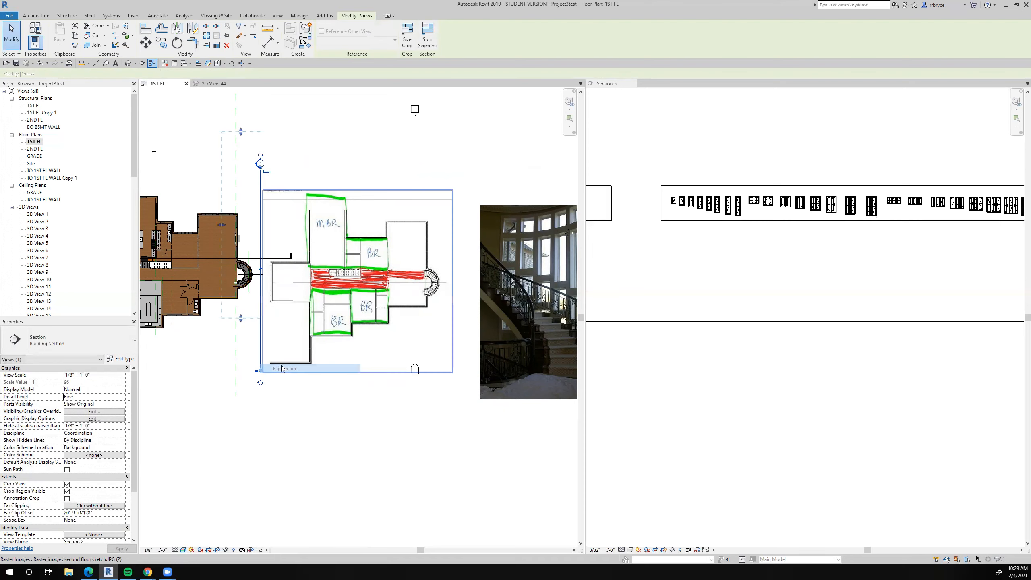
{"action": "right_click", "coordinate": [260, 356]}
{"action": "left_click", "coordinate": [286, 190]}
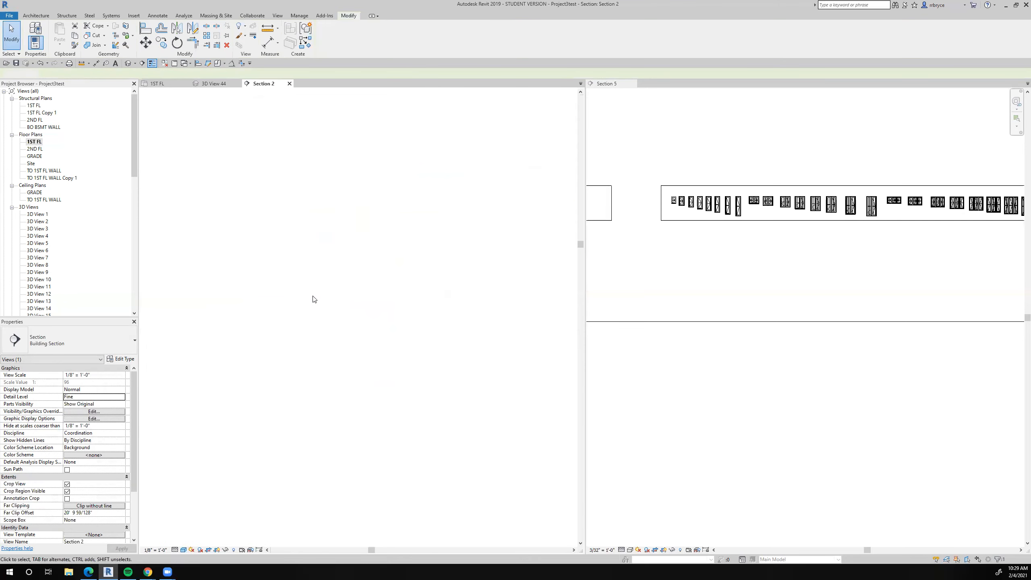
Step: Align the head of the small curved-wall window with the head of the adjacent tall triple casement window in Section 2
{"action": "scroll", "coordinate": [340, 322], "scroll_direction": "up", "scroll_amount": 3}
{"action": "middle_click_drag", "start_coordinate": [238, 310], "coordinate": [322, 320]}
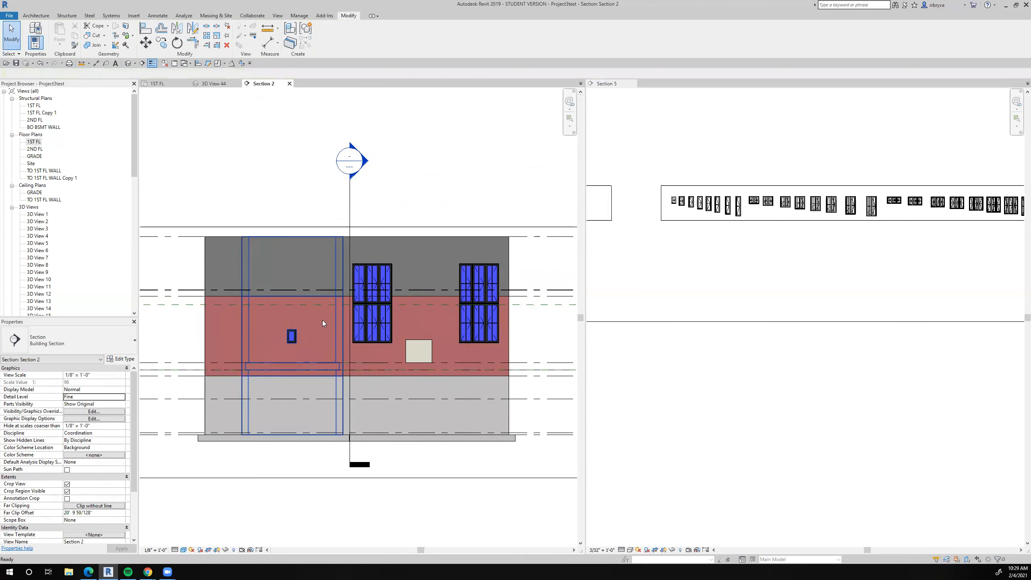
{"action": "scroll", "coordinate": [320, 322], "scroll_direction": "up", "scroll_amount": 2}
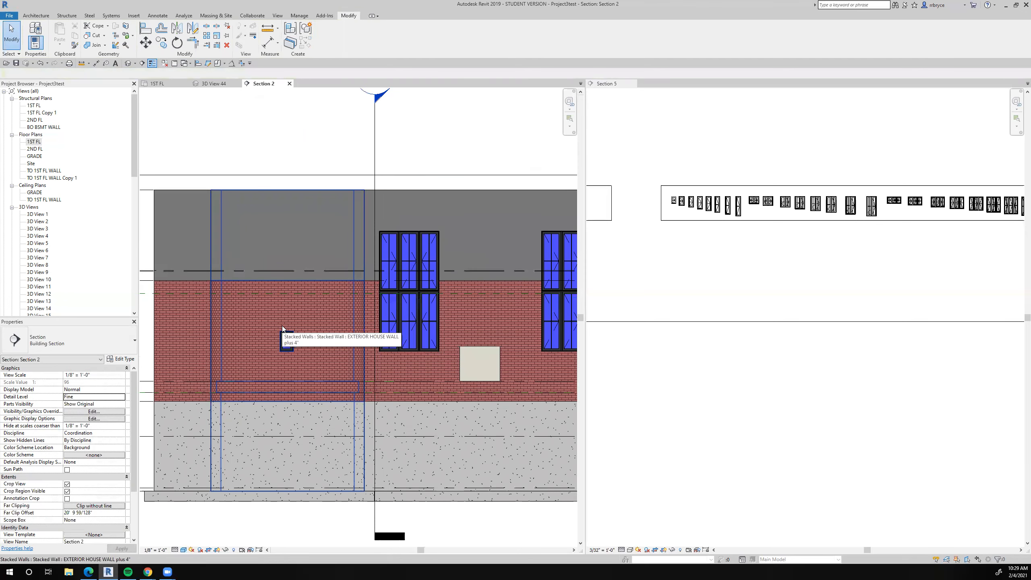
{"action": "scroll", "coordinate": [284, 330], "scroll_direction": "up", "scroll_amount": 2}
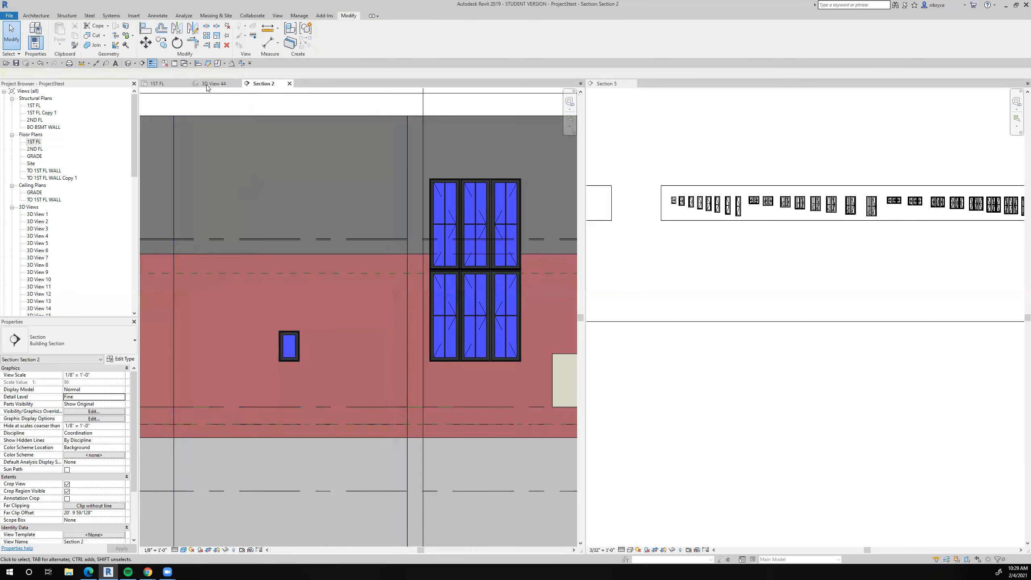
{"action": "left_click", "coordinate": [145, 30]}
{"action": "left_click", "coordinate": [471, 178]}
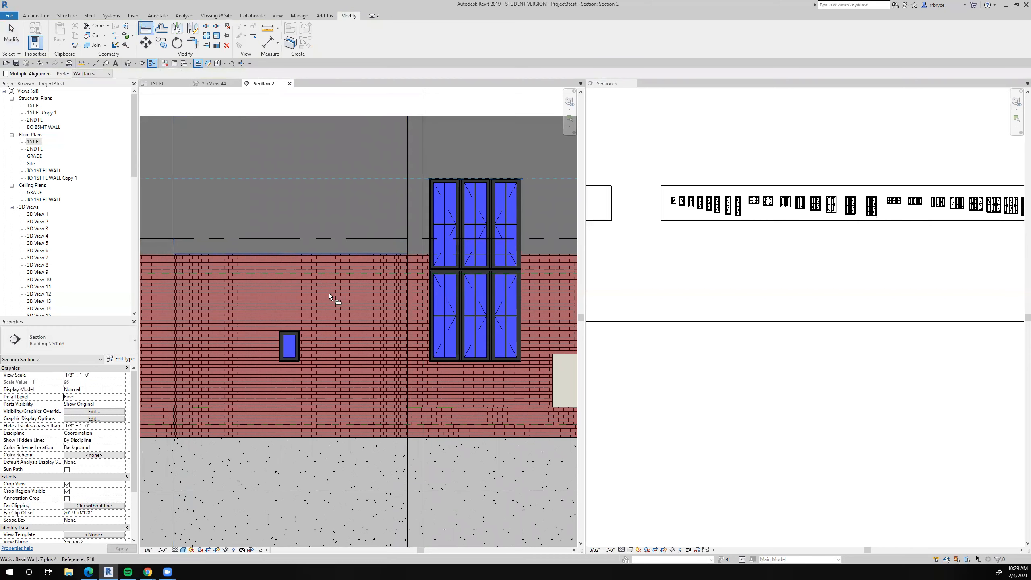
{"action": "left_click", "coordinate": [283, 330]}
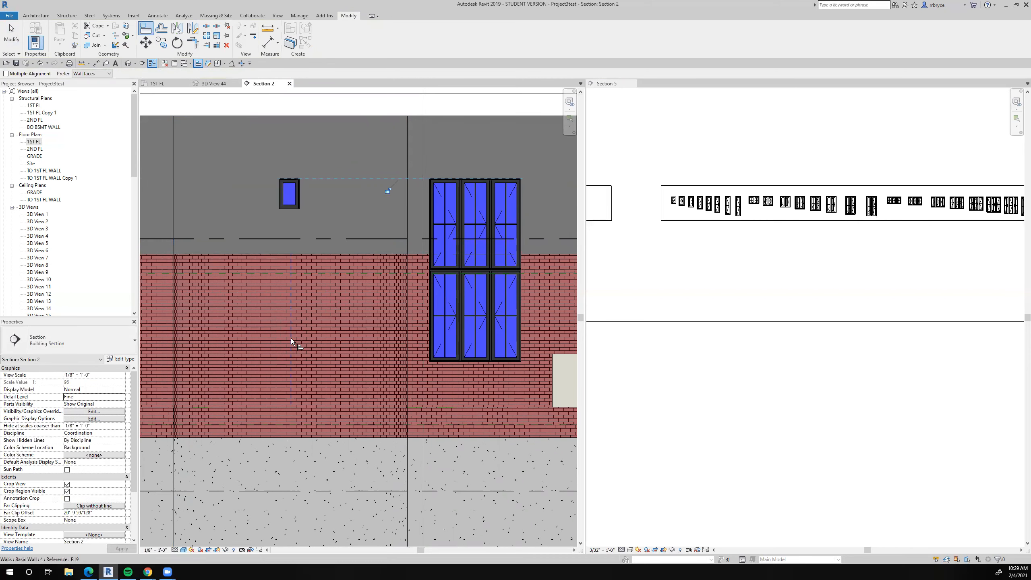
Step: Check the raised window's position above the curved stair in the section and in camera view 3D View 44
{"action": "scroll", "coordinate": [290, 339], "scroll_direction": "down", "scroll_amount": 5}
{"action": "middle_click_drag", "start_coordinate": [297, 322], "coordinate": [352, 311]}
{"action": "scroll", "coordinate": [352, 311], "scroll_direction": "up", "scroll_amount": 1}
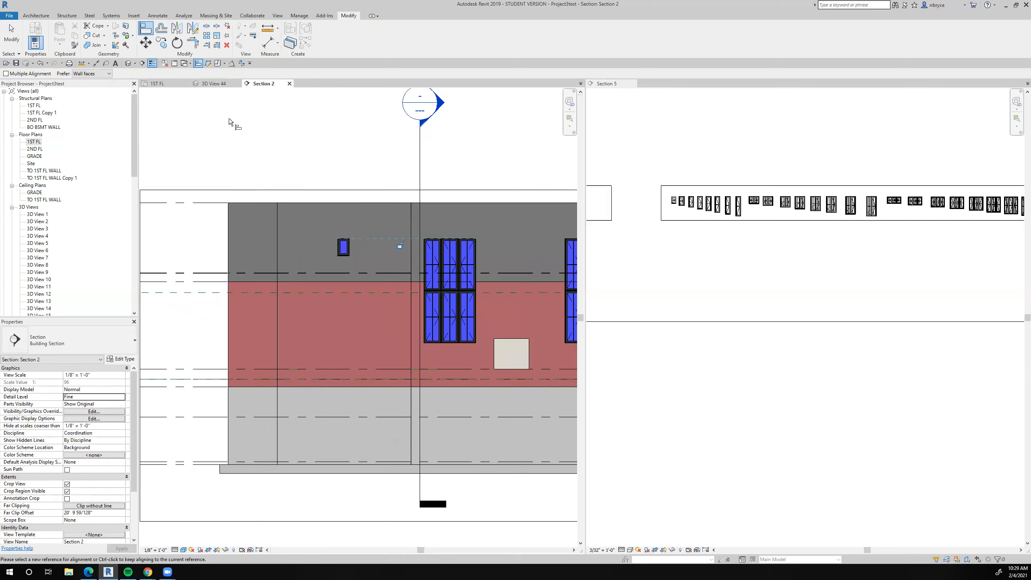
{"action": "left_click", "coordinate": [215, 84]}
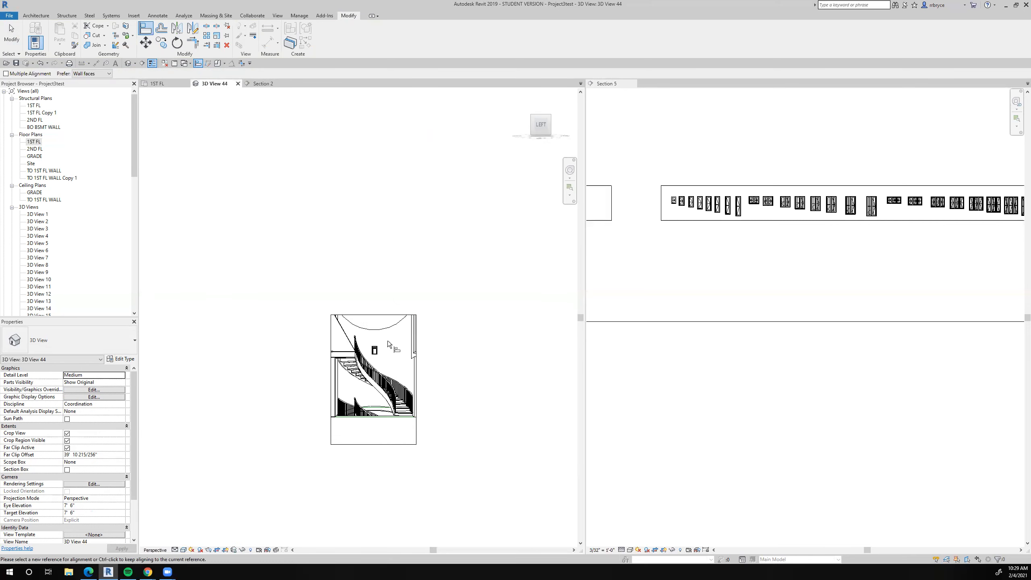
{"action": "scroll", "coordinate": [379, 375], "scroll_direction": "up", "scroll_amount": 5}
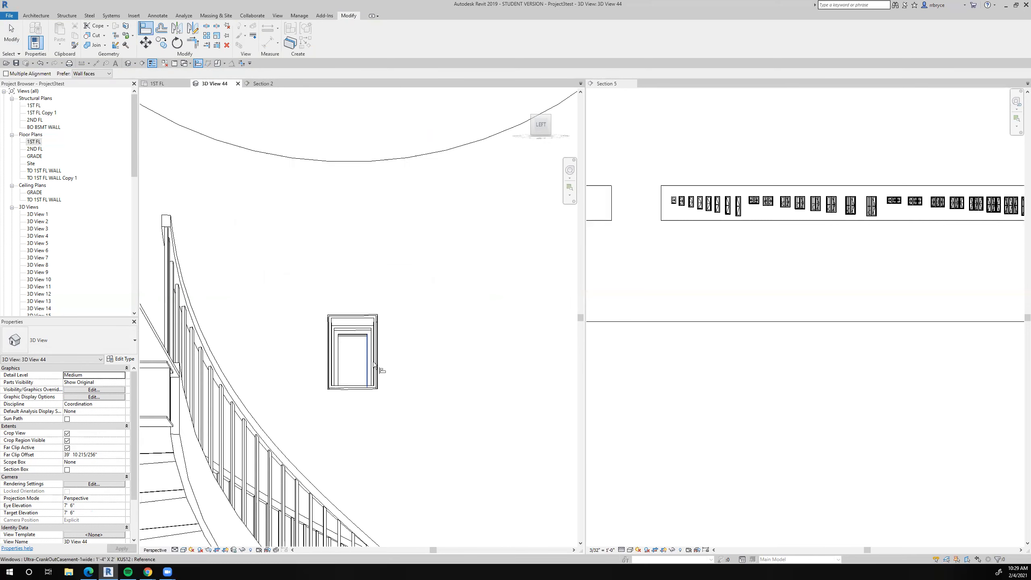
{"action": "scroll", "coordinate": [358, 351], "scroll_direction": "down", "scroll_amount": 5}
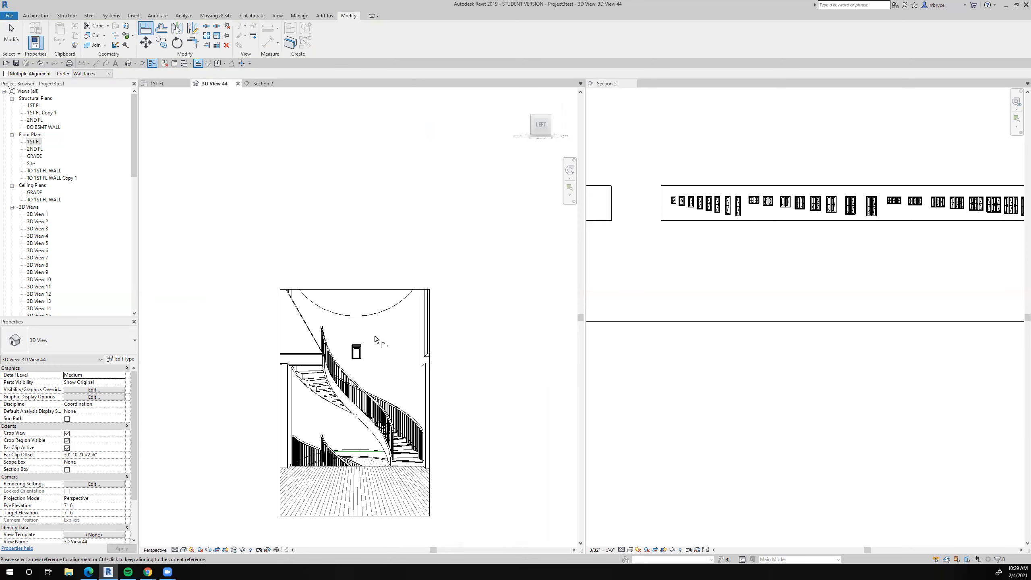
Step: Look for the raised window at the curved stair in the 1ST FL and 2ND FL plans, and save the project
{"action": "left_click", "coordinate": [158, 84]}
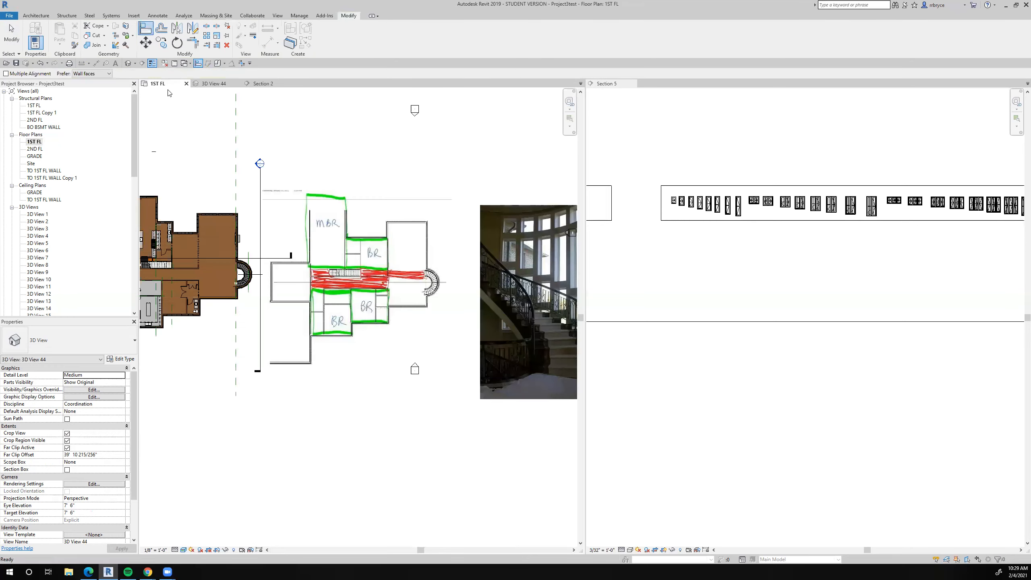
{"action": "scroll", "coordinate": [415, 278], "scroll_direction": "down", "scroll_amount": 2}
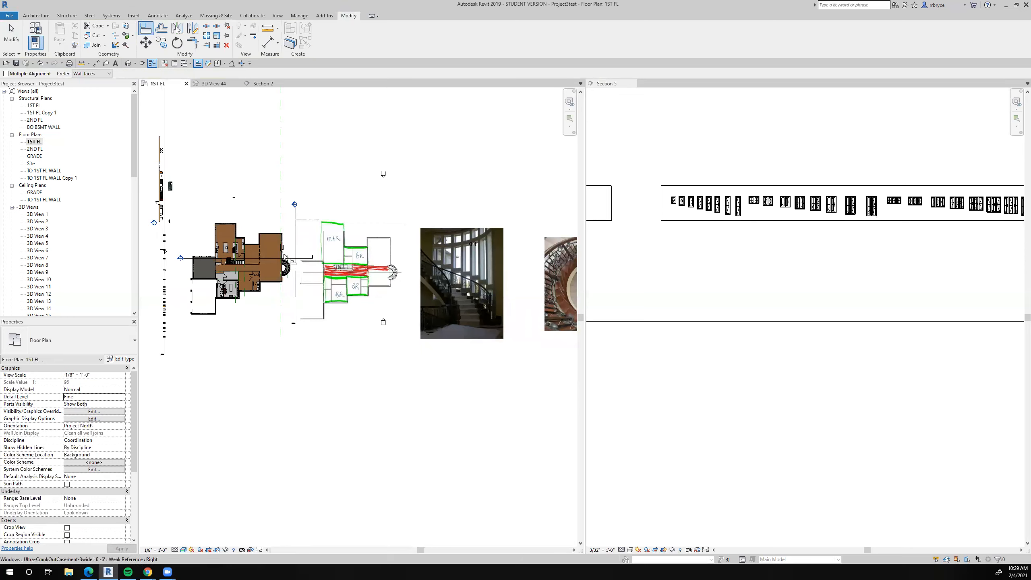
{"action": "scroll", "coordinate": [289, 264], "scroll_direction": "up", "scroll_amount": 3}
{"action": "scroll", "coordinate": [289, 267], "scroll_direction": "up", "scroll_amount": 6}
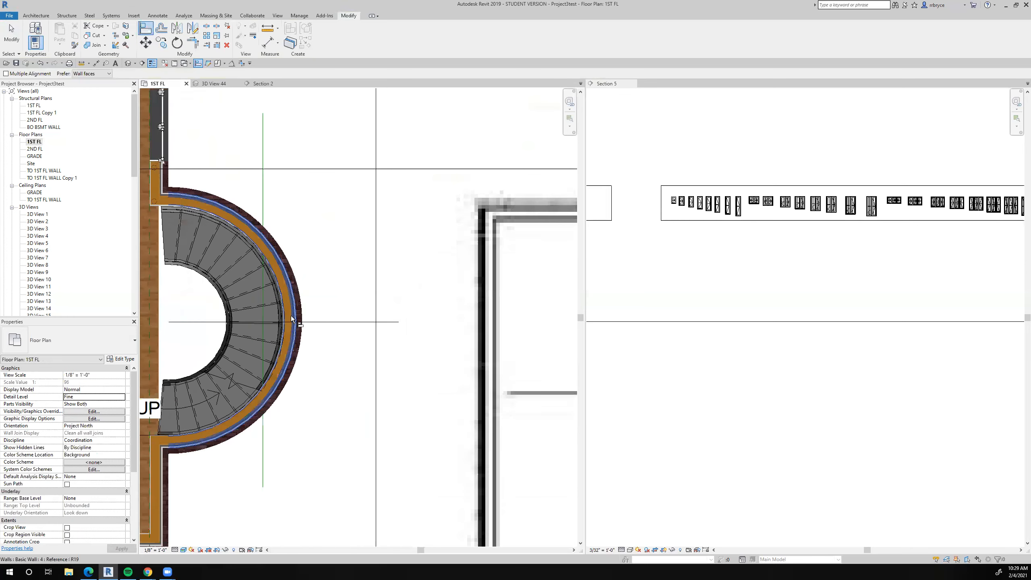
{"action": "scroll", "coordinate": [367, 289], "scroll_direction": "down", "scroll_amount": 3}
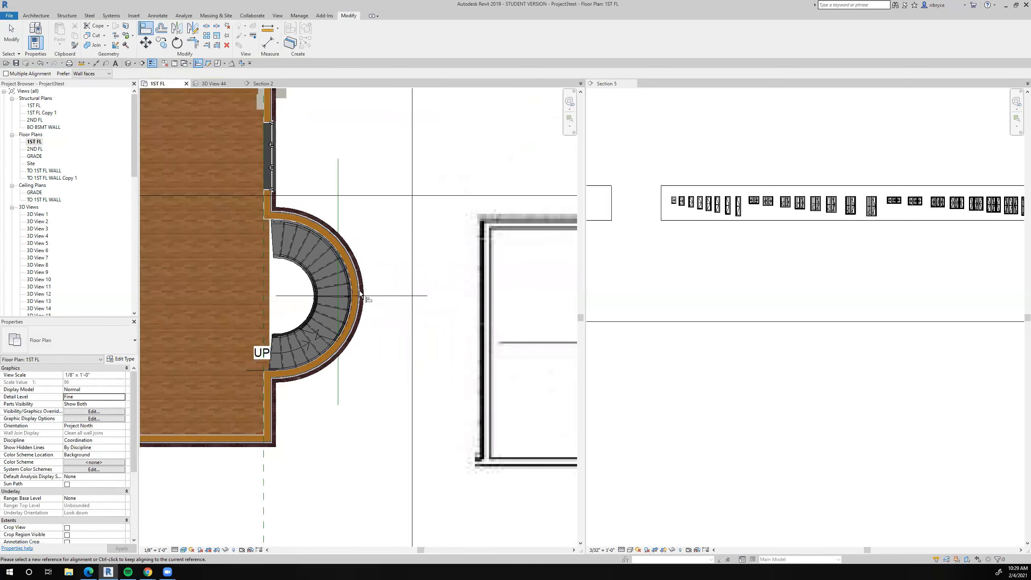
{"action": "scroll", "coordinate": [367, 292], "scroll_direction": "down", "scroll_amount": 1}
{"action": "double_click", "coordinate": [35, 149]}
{"action": "scroll", "coordinate": [372, 296], "scroll_direction": "up", "scroll_amount": 2}
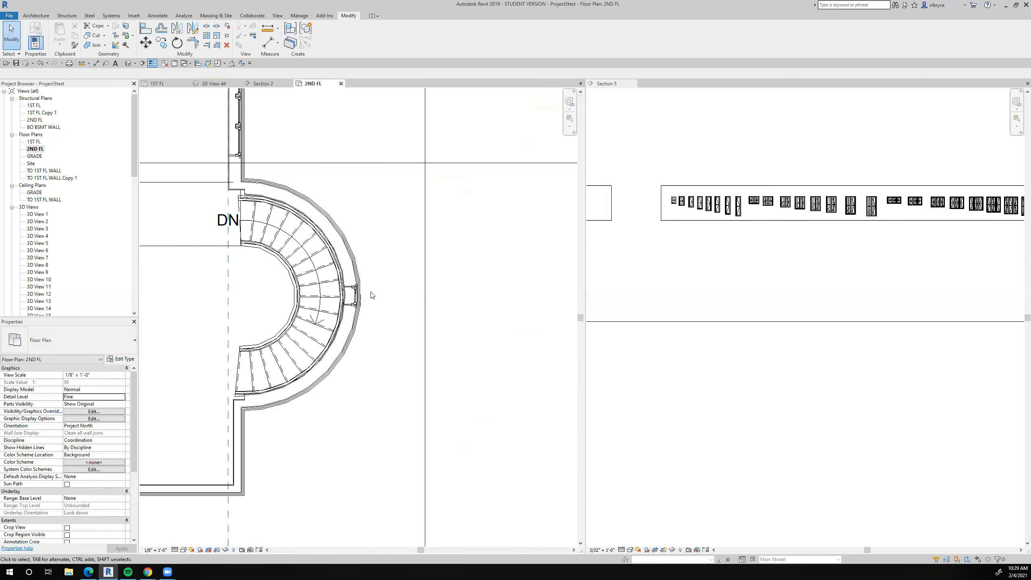
{"action": "middle_click_drag", "start_coordinate": [371, 295], "coordinate": [425, 300]}
{"action": "left_click", "coordinate": [16, 63]}
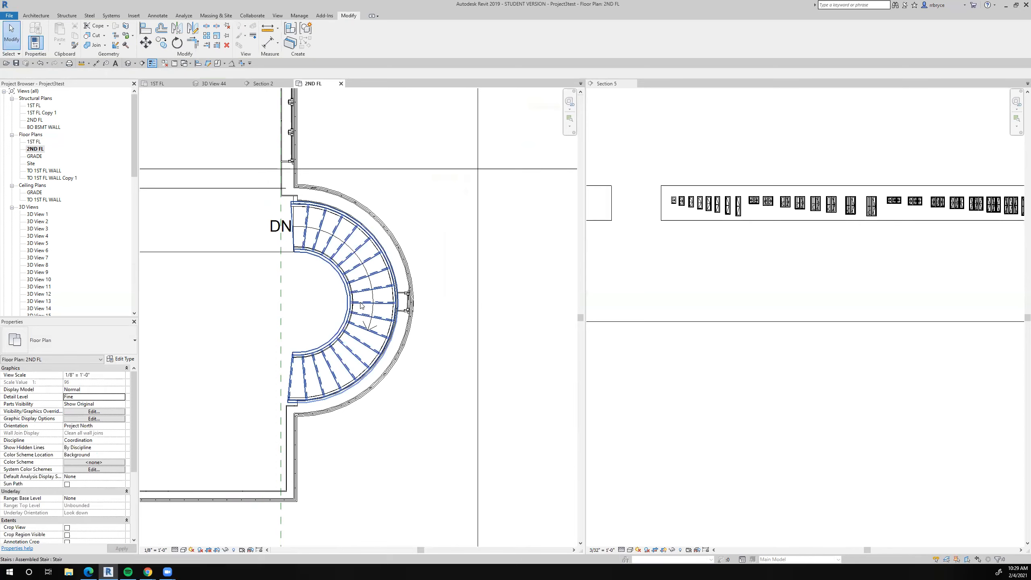
Step: Radially array the curved-wall window group about the stair's centre, from its current position to near the wall's lower end, with 5 members
{"action": "scroll", "coordinate": [418, 302], "scroll_direction": "up", "scroll_amount": 2}
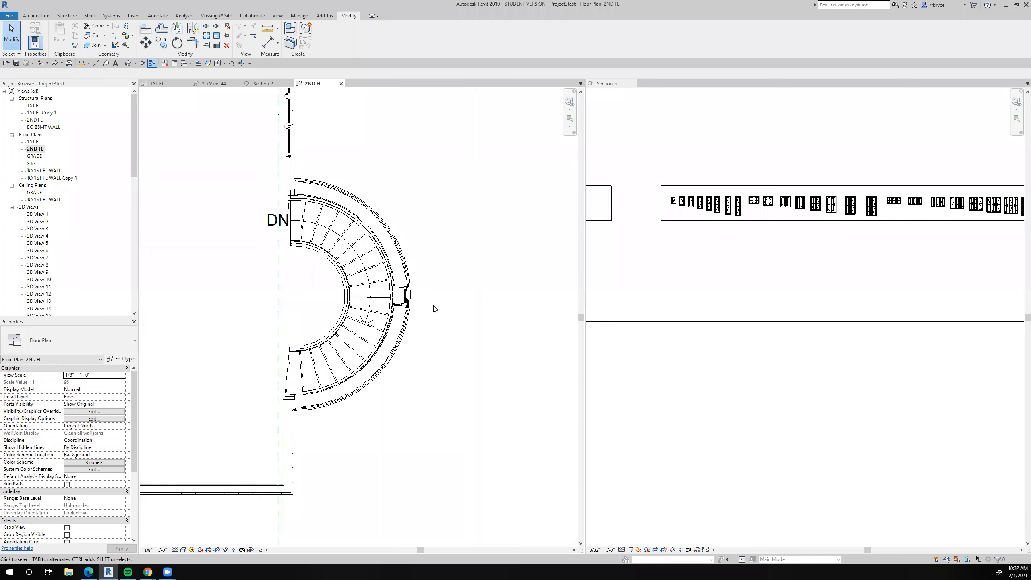
{"action": "middle_click_drag", "start_coordinate": [433, 300], "coordinate": [453, 283]}
{"action": "scroll", "coordinate": [479, 281], "scroll_direction": "up", "scroll_amount": 2}
{"action": "left_click", "coordinate": [436, 273]}
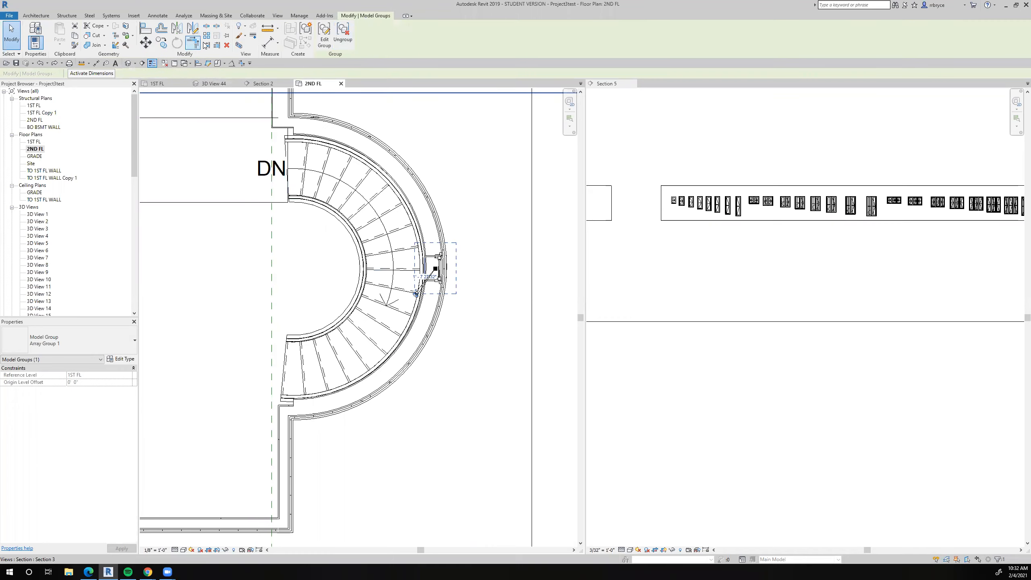
{"action": "left_click", "coordinate": [207, 36]}
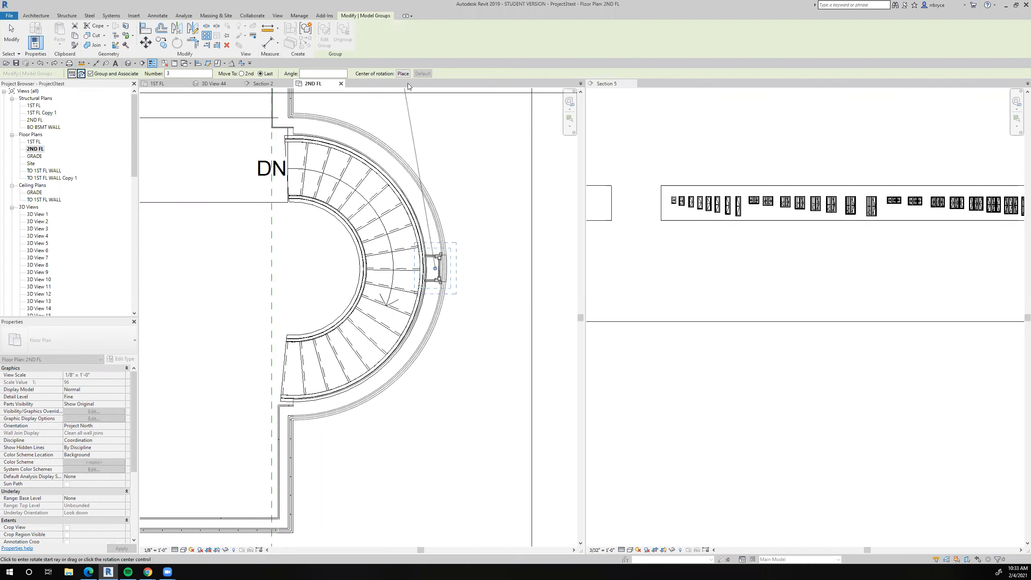
{"action": "left_click", "coordinate": [404, 74]}
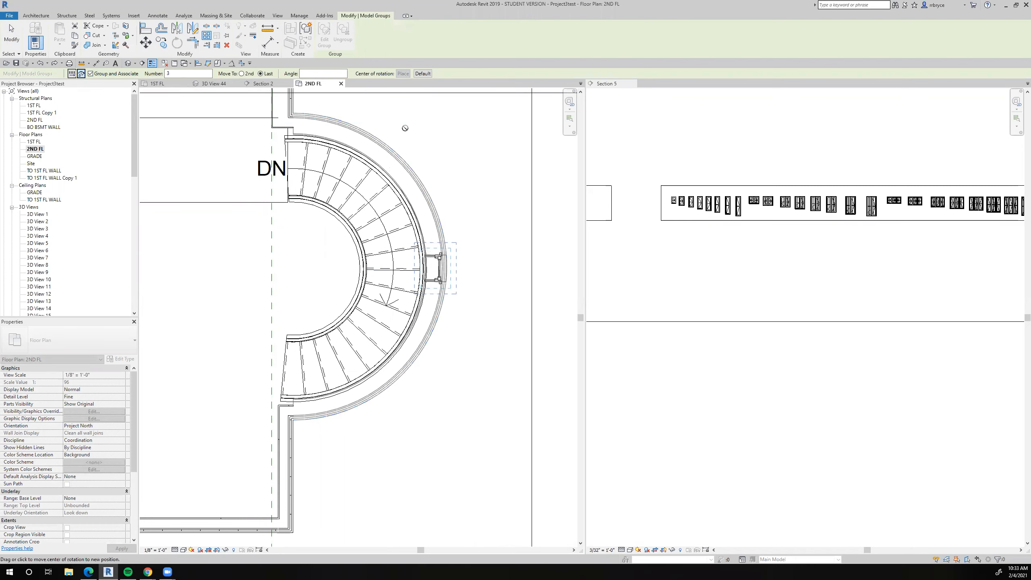
{"action": "left_click", "coordinate": [294, 266]}
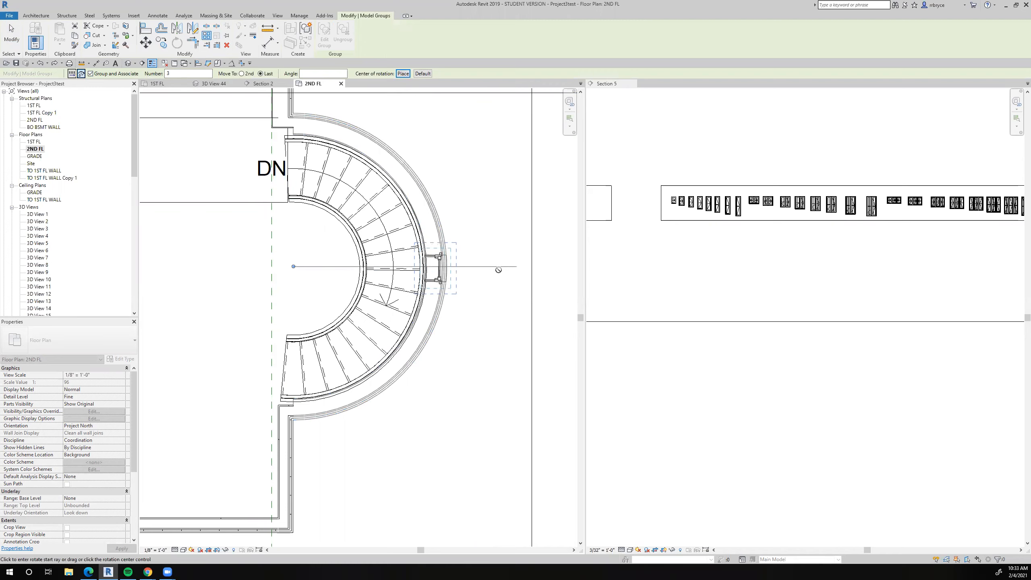
{"action": "left_click", "coordinate": [498, 270]}
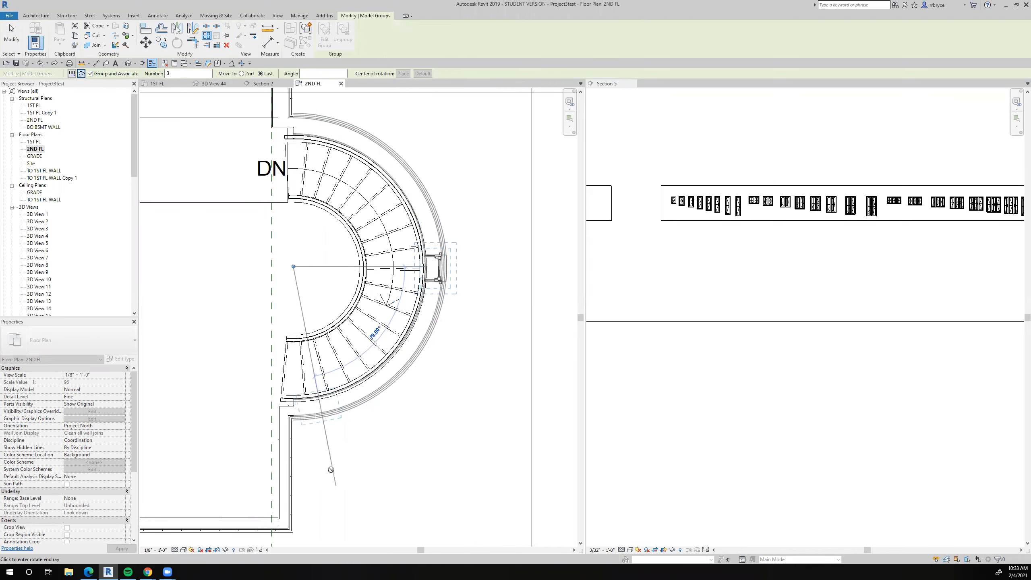
{"action": "left_click", "coordinate": [331, 470]}
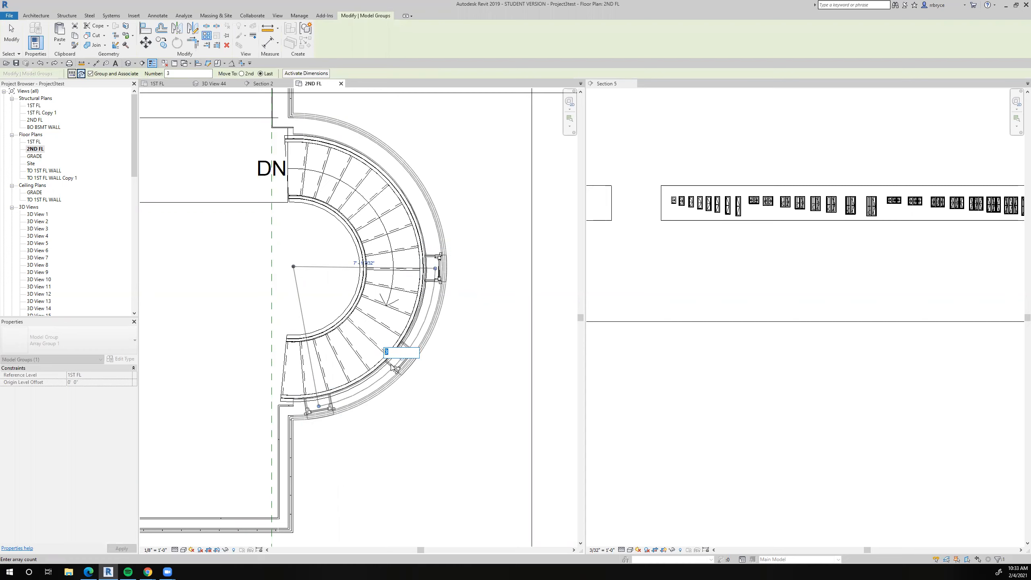
{"action": "type", "text": "5"}
{"action": "key", "text": "Return"}
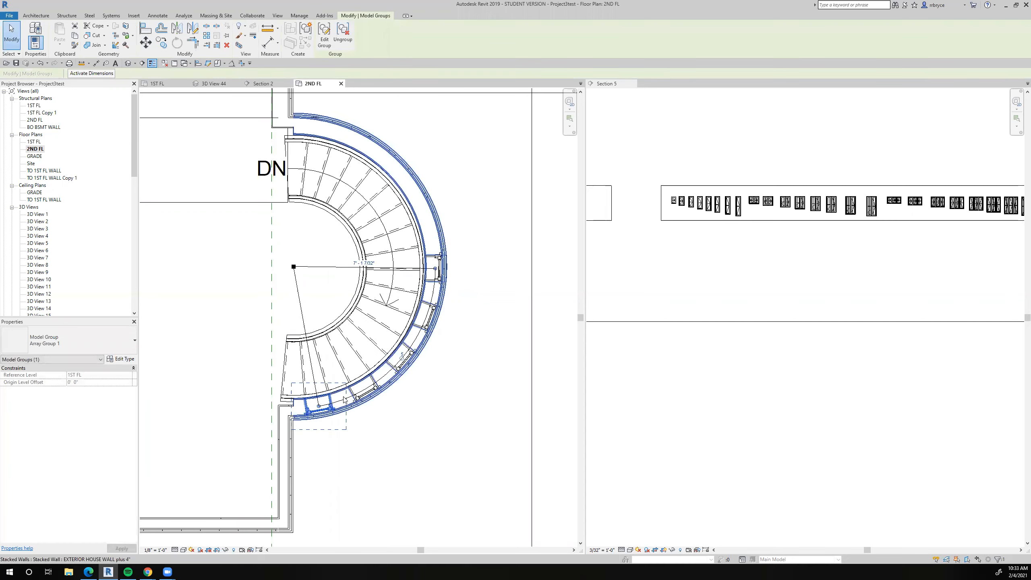
Step: Try the window array with 6 and then 7 members, checking the spacing between adjacent windows
{"action": "scroll", "coordinate": [332, 396], "scroll_direction": "up", "scroll_amount": 3}
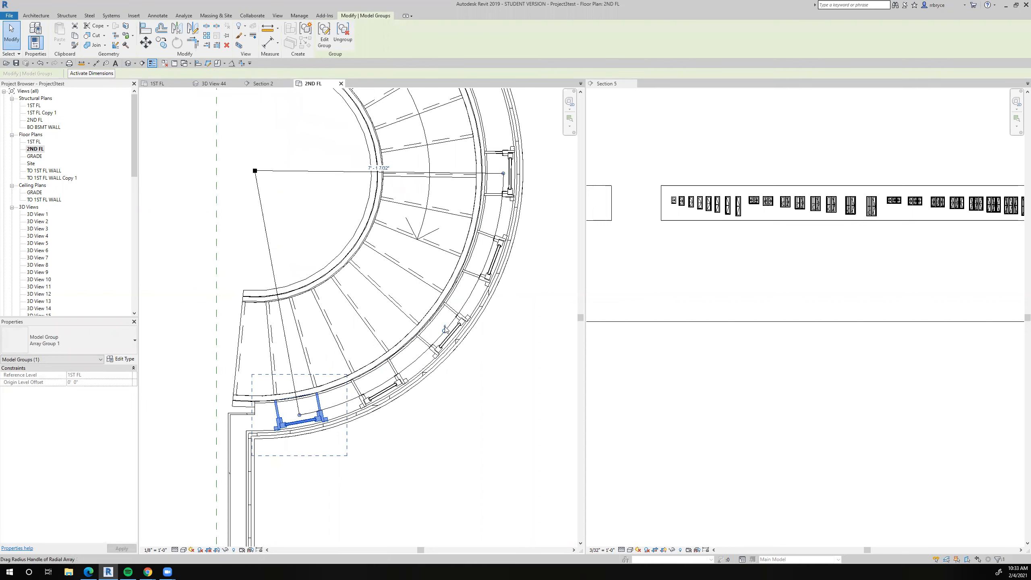
{"action": "left_click", "coordinate": [445, 327]}
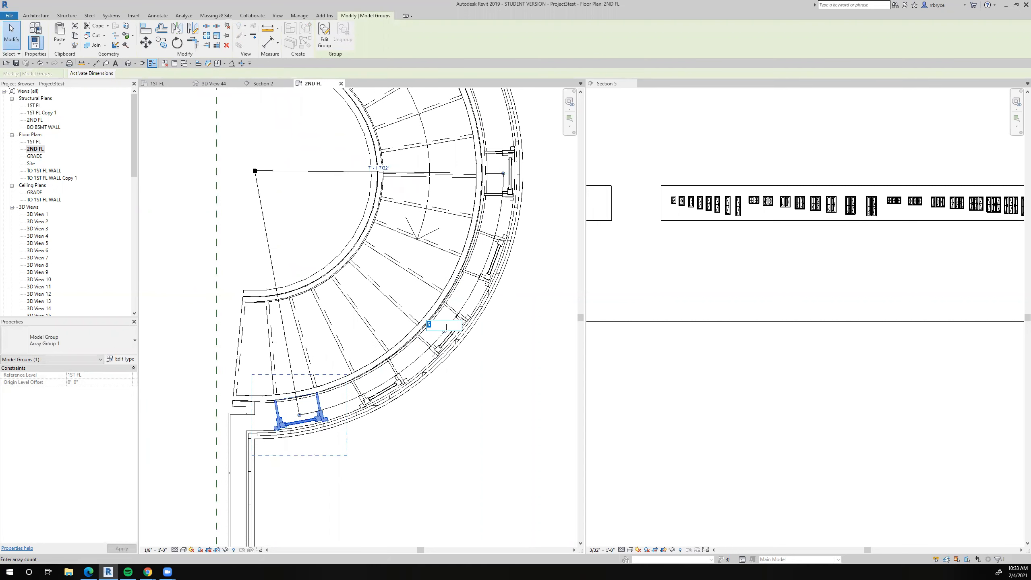
{"action": "key", "text": "Return"}
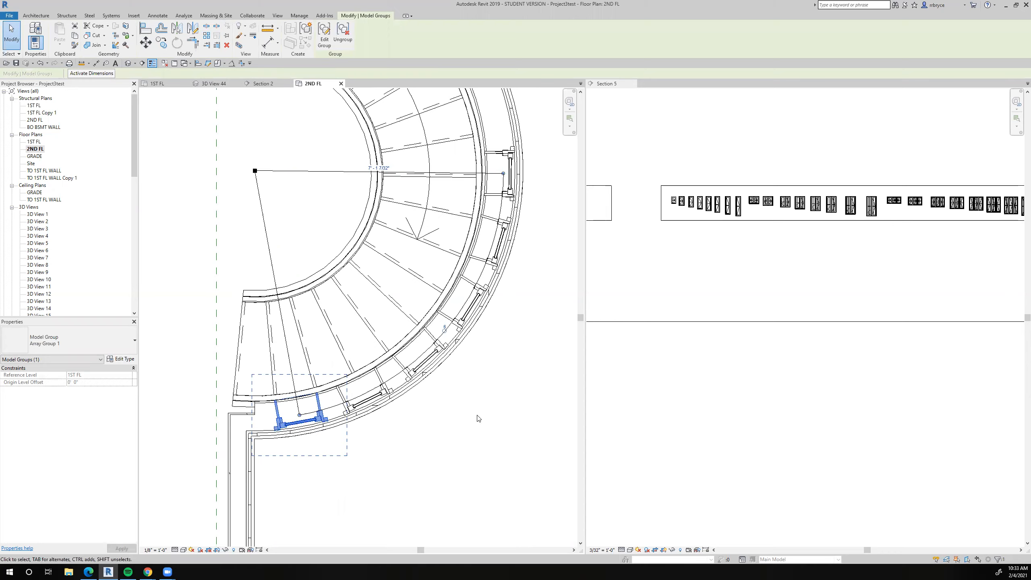
{"action": "left_click", "coordinate": [445, 328]}
{"action": "key", "text": "Return"}
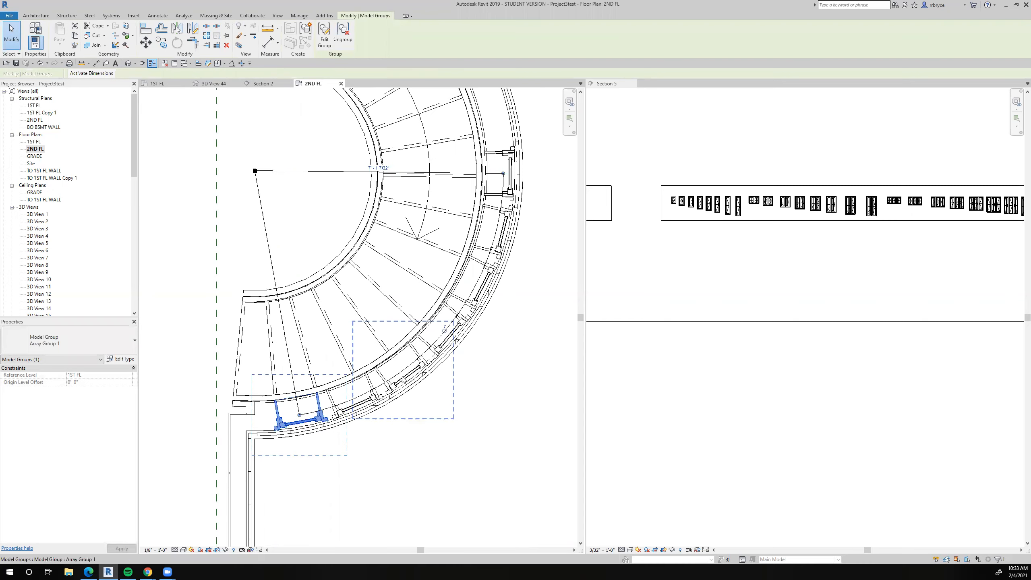
{"action": "scroll", "coordinate": [375, 376], "scroll_direction": "up", "scroll_amount": 5}
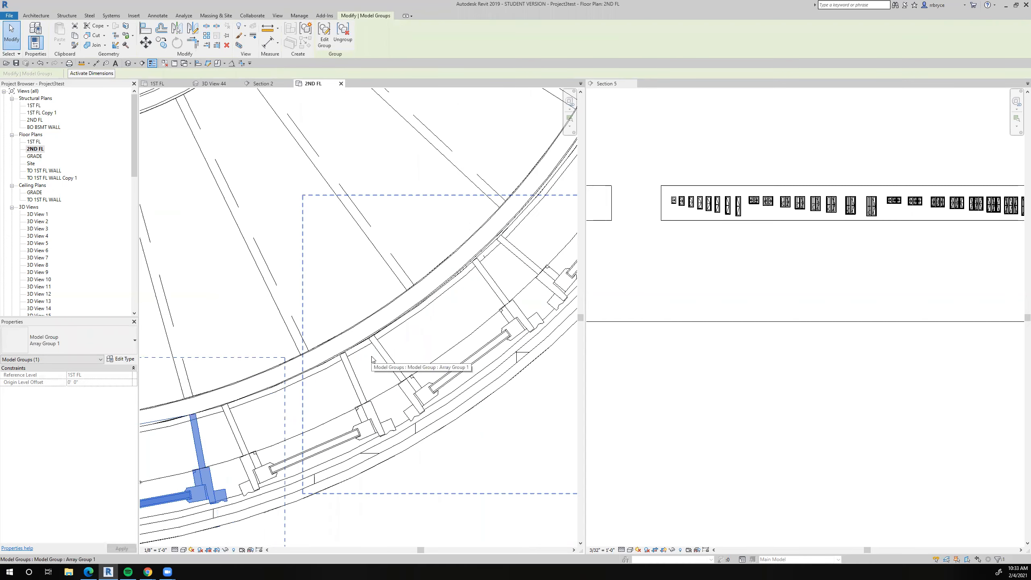
{"action": "scroll", "coordinate": [373, 360], "scroll_direction": "down", "scroll_amount": 2}
{"action": "scroll", "coordinate": [379, 369], "scroll_direction": "up", "scroll_amount": 2}
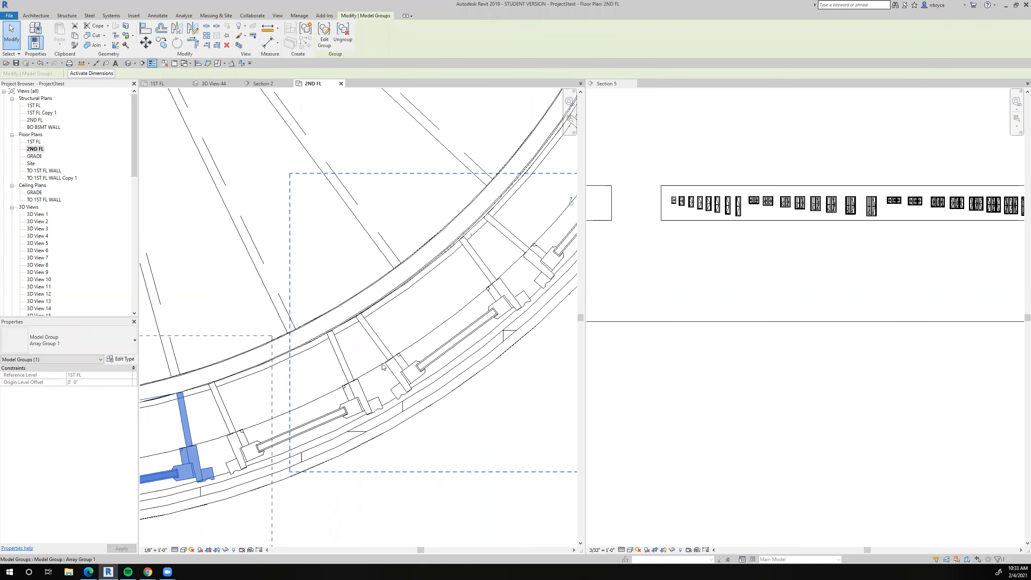
{"action": "scroll", "coordinate": [376, 379], "scroll_direction": "down", "scroll_amount": 3}
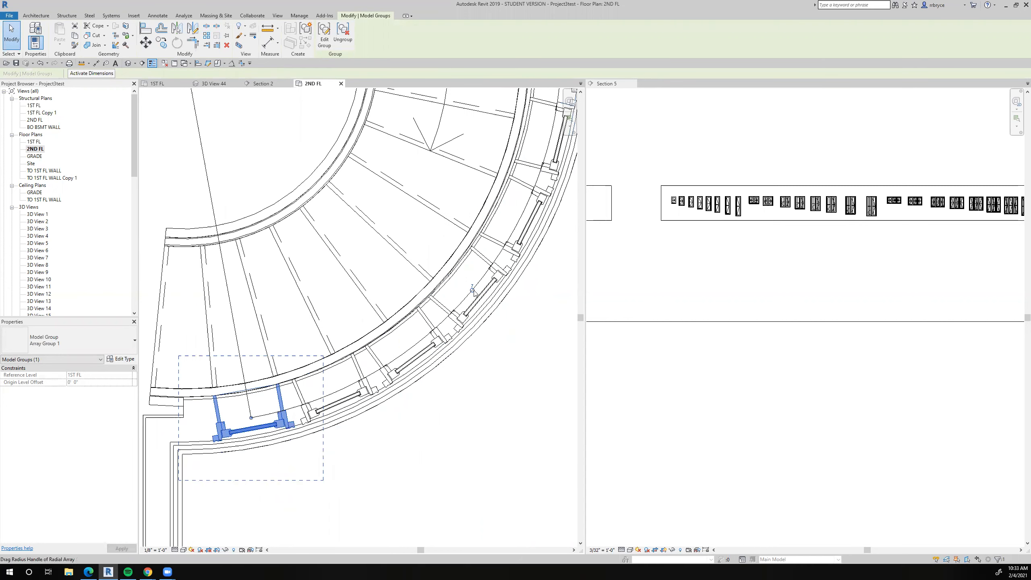
Step: Set the radial window array's count to 6
{"action": "left_click", "coordinate": [472, 284]}
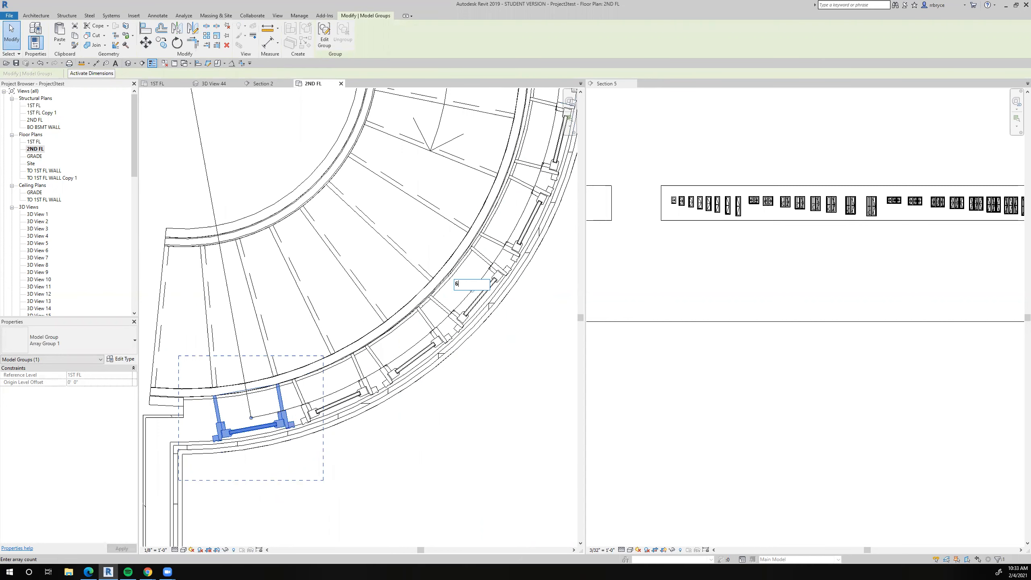
{"action": "type", "text": "6"}
{"action": "key", "text": "Return"}
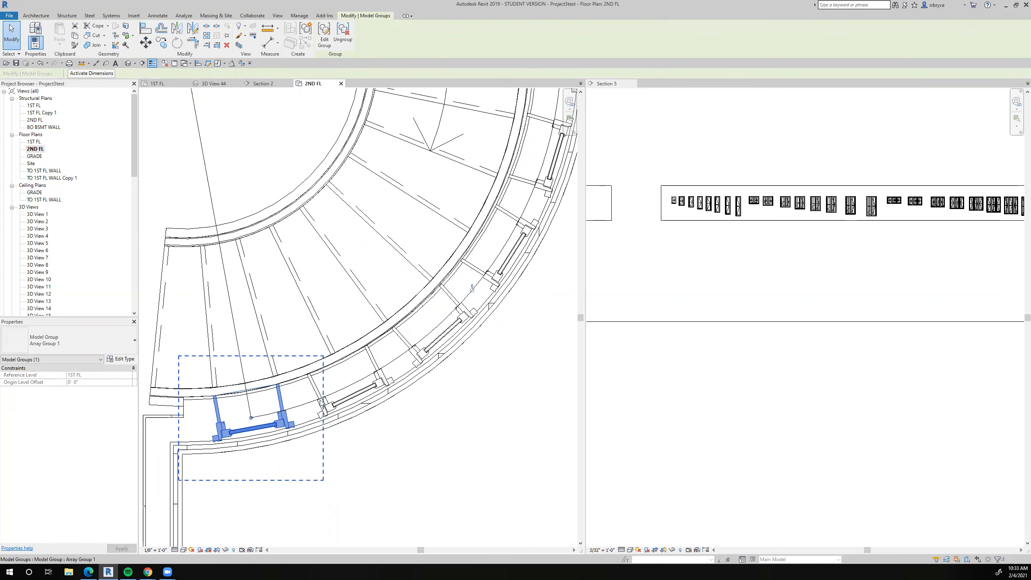
Step: Examine the gap between the last arrayed window and the wall corner, and the window spacing around the stair
{"action": "scroll", "coordinate": [304, 405], "scroll_direction": "down", "scroll_amount": 3}
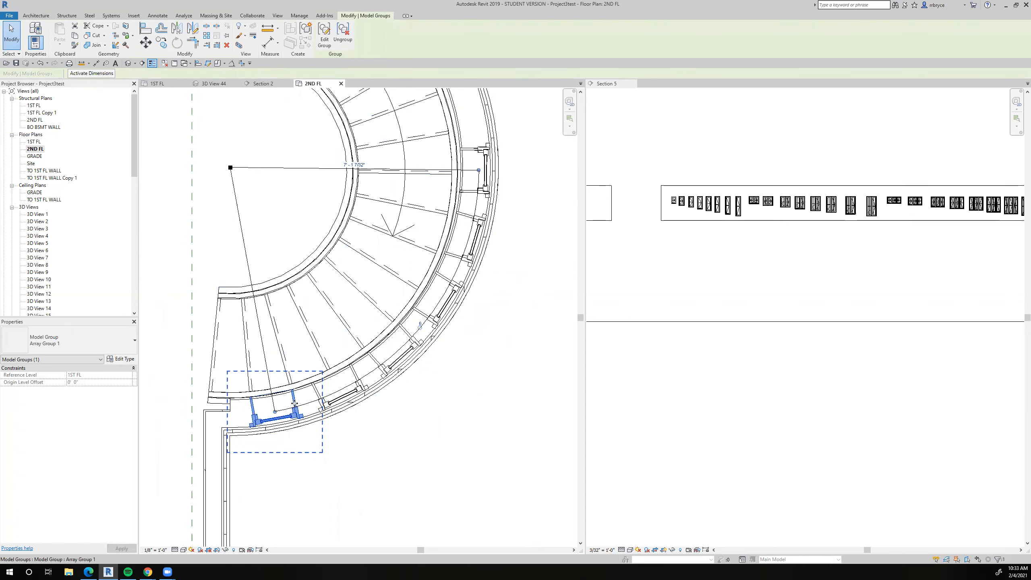
{"action": "scroll", "coordinate": [219, 414], "scroll_direction": "up", "scroll_amount": 3}
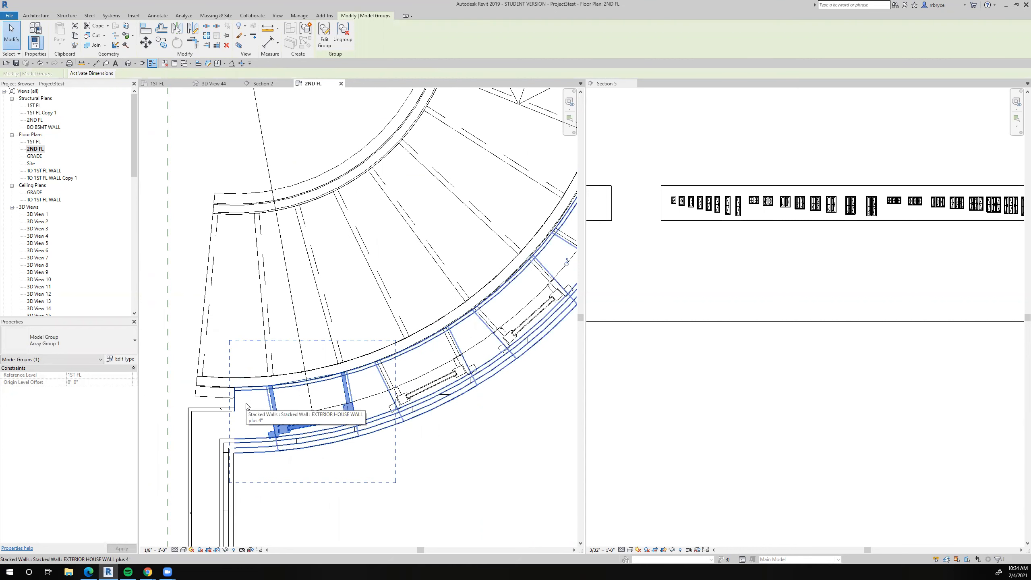
{"action": "scroll", "coordinate": [252, 397], "scroll_direction": "down", "scroll_amount": 4}
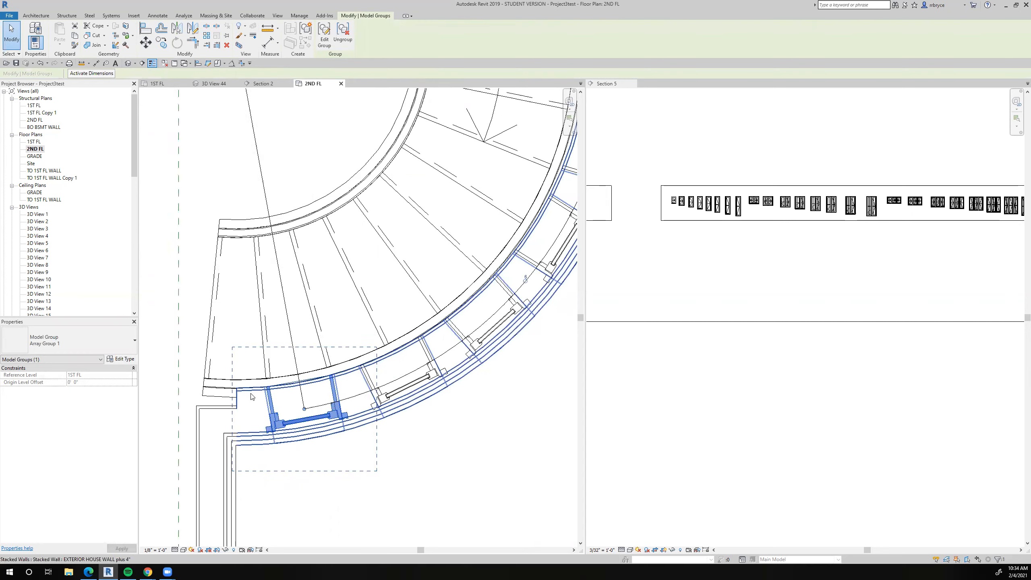
{"action": "scroll", "coordinate": [260, 404], "scroll_direction": "up", "scroll_amount": 4}
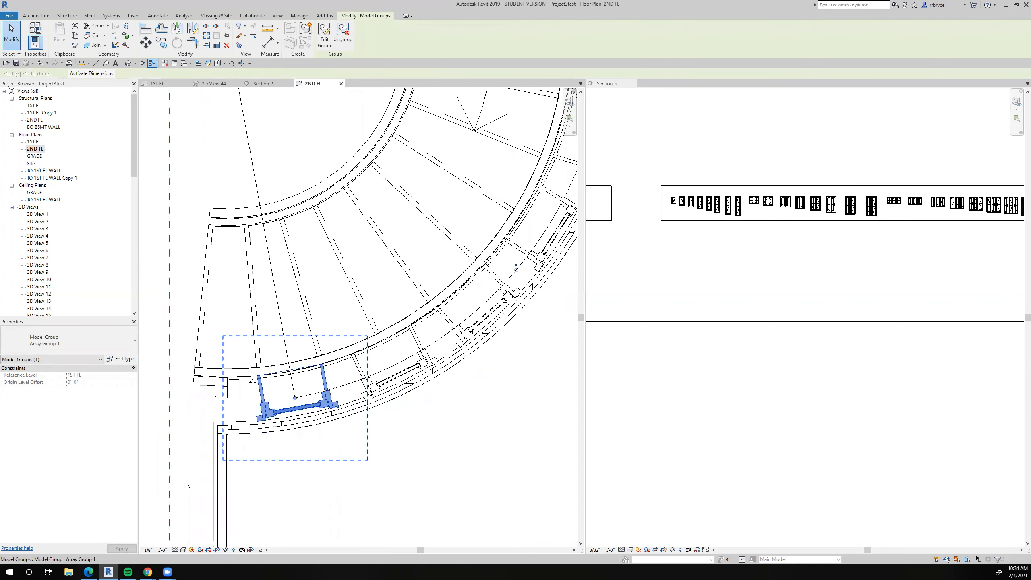
{"action": "scroll", "coordinate": [249, 386], "scroll_direction": "down", "scroll_amount": 4}
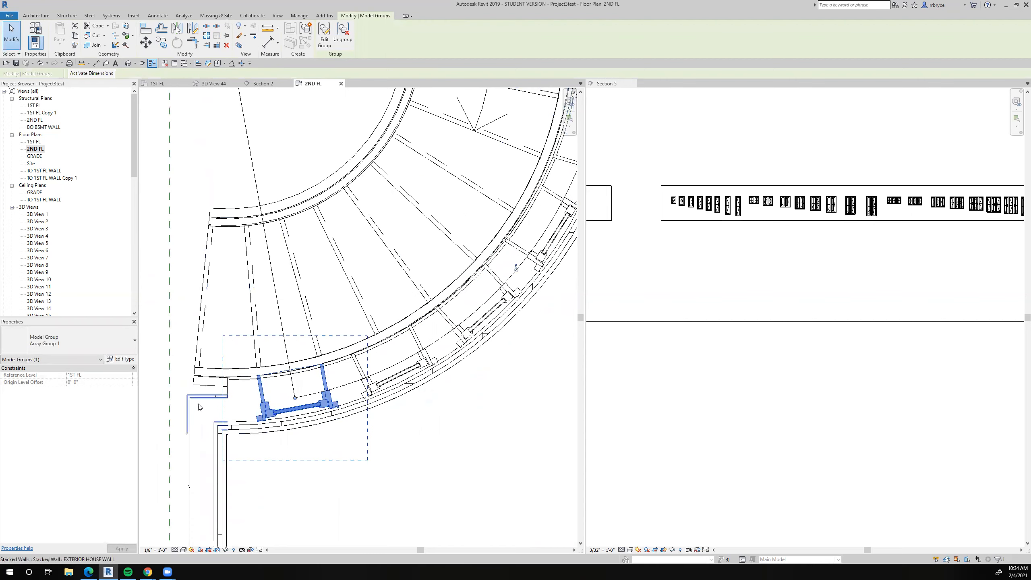
{"action": "scroll", "coordinate": [368, 359], "scroll_direction": "down", "scroll_amount": 3}
{"action": "scroll", "coordinate": [373, 325], "scroll_direction": "up", "scroll_amount": 1}
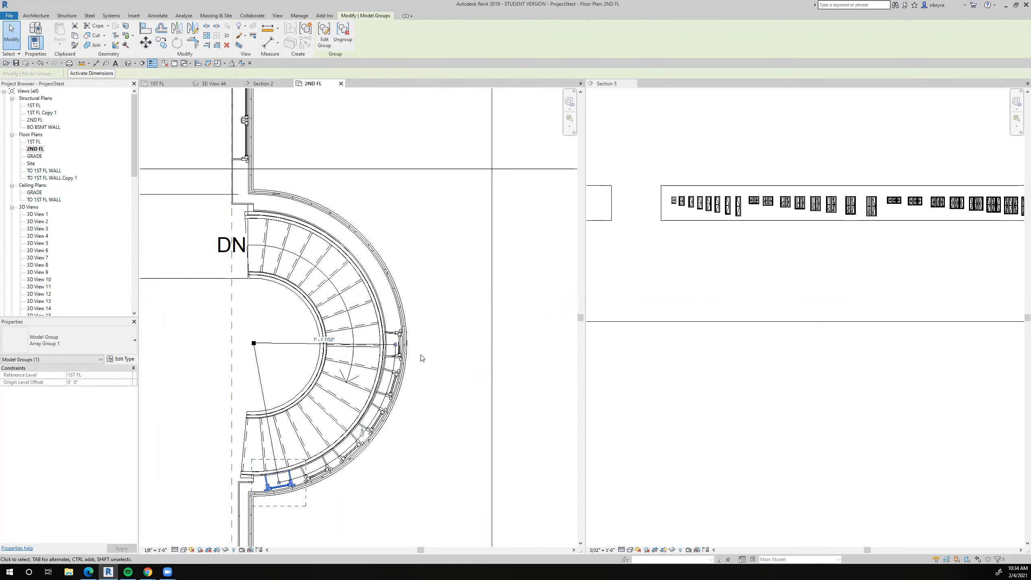
{"action": "middle_click_drag", "start_coordinate": [430, 398], "coordinate": [436, 352]}
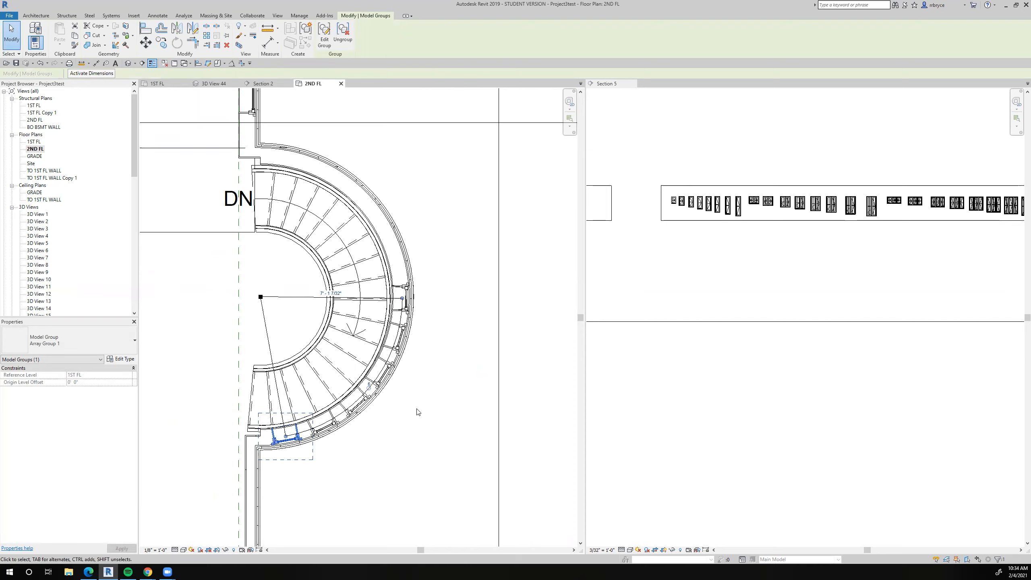
Step: Cut a building section from the stair's centre out across the curved wall, and open its view at Fine detail
{"action": "left_click", "coordinate": [142, 63]}
{"action": "left_click", "coordinate": [323, 309]}
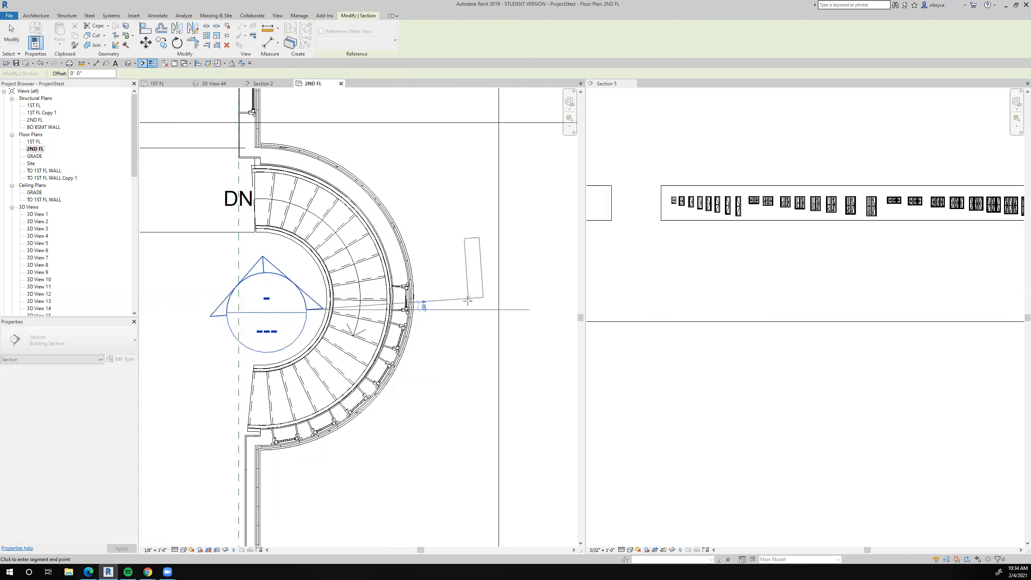
{"action": "left_click", "coordinate": [470, 308]}
{"action": "key", "text": "Escape"}
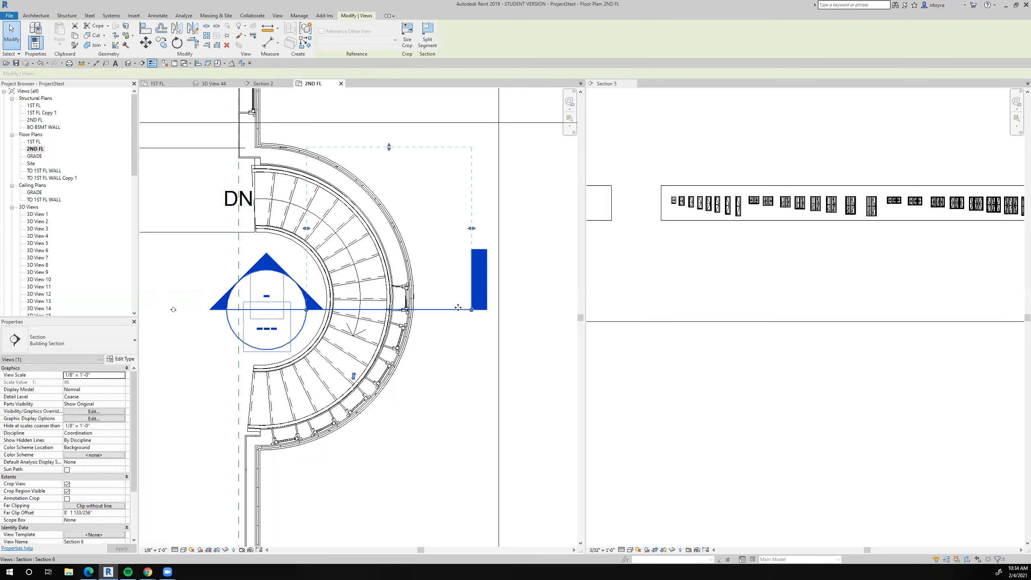
{"action": "right_click", "coordinate": [458, 307]}
{"action": "left_click", "coordinate": [494, 353]}
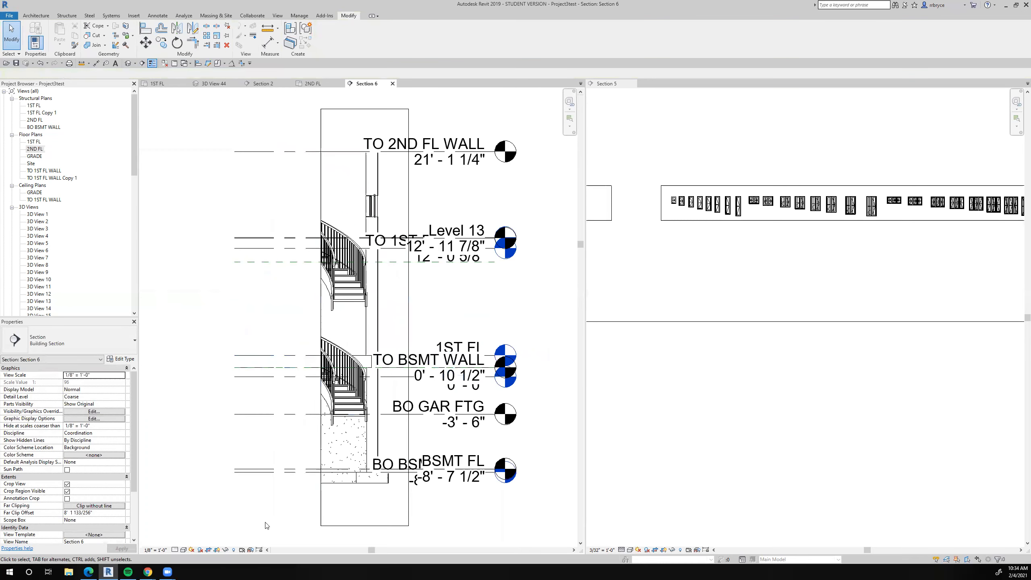
{"action": "left_click", "coordinate": [174, 549]}
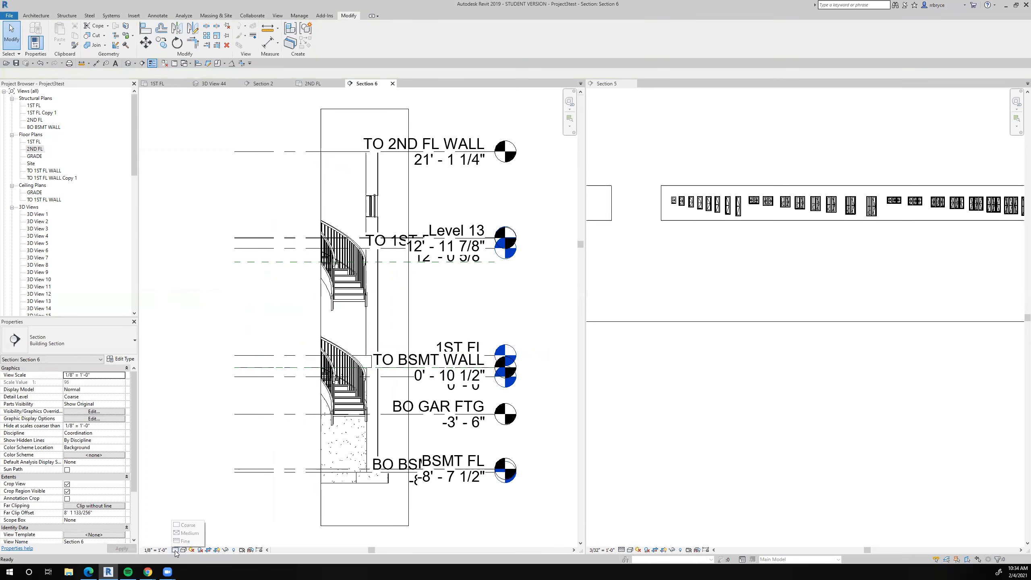
{"action": "left_click", "coordinate": [184, 544]}
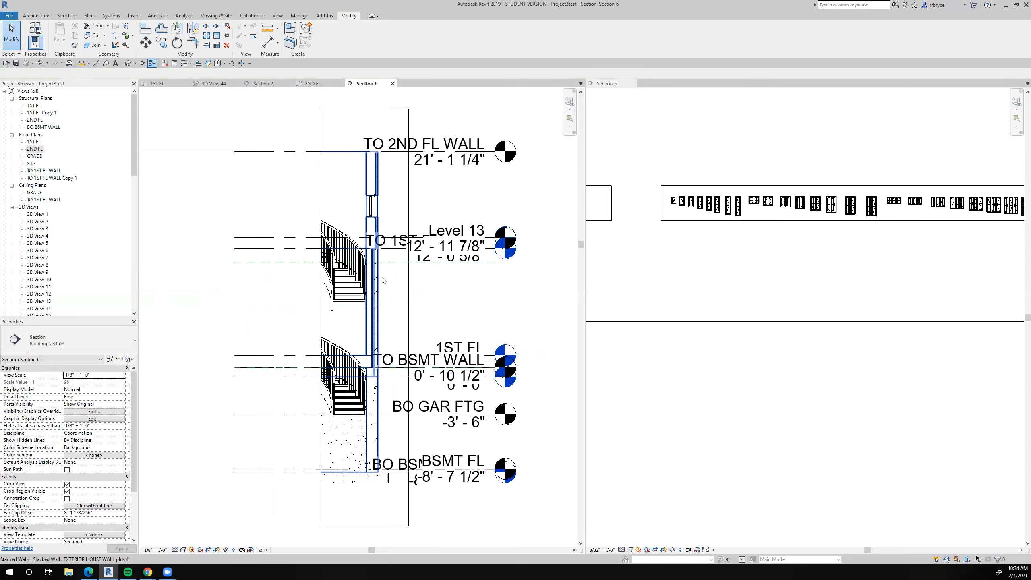
Step: Examine the stacked wall's layers above and below the window and beside the curved stair in Section 6
{"action": "scroll", "coordinate": [372, 267], "scroll_direction": "up", "scroll_amount": 5}
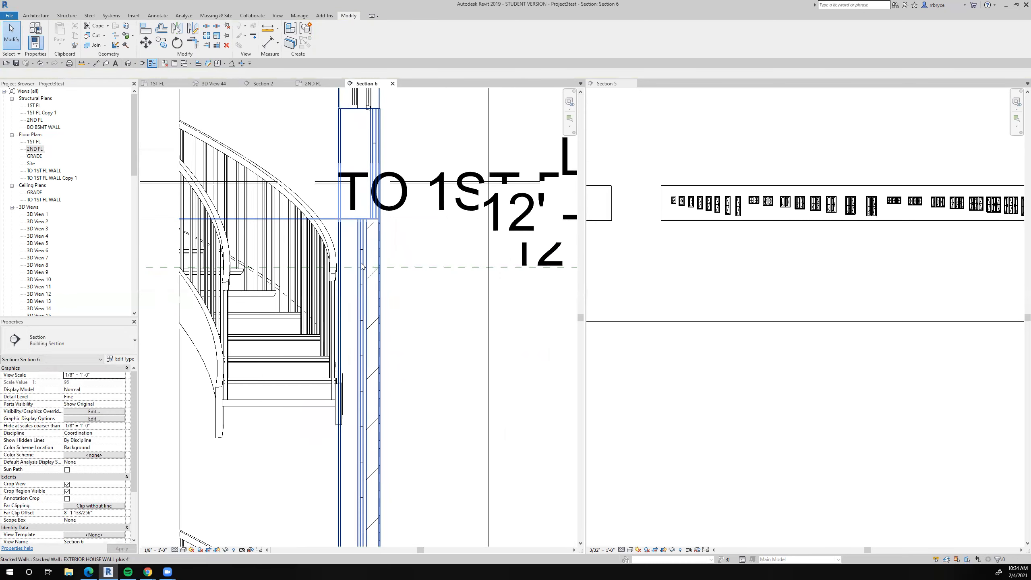
{"action": "scroll", "coordinate": [351, 266], "scroll_direction": "down", "scroll_amount": 3}
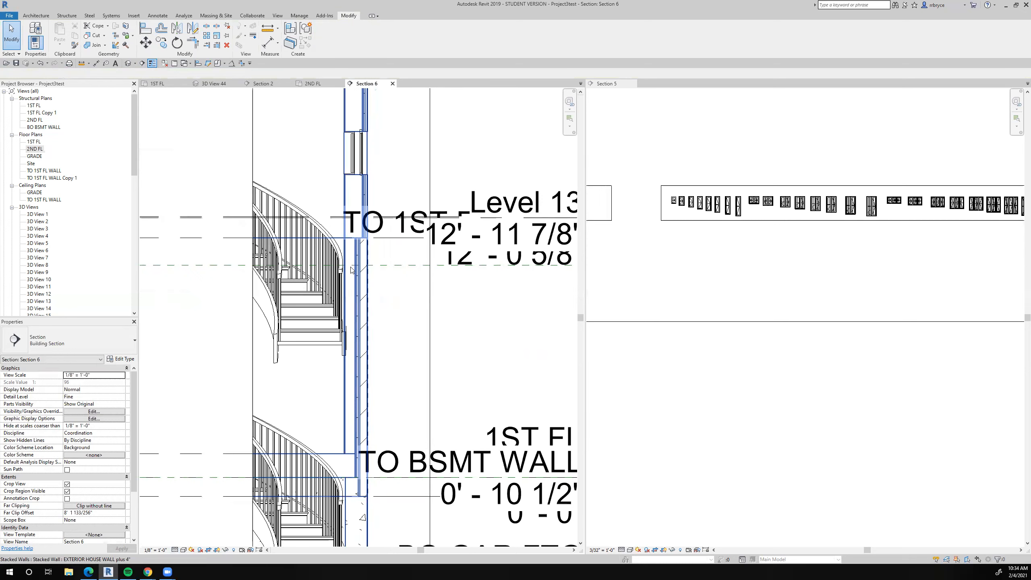
{"action": "scroll", "coordinate": [349, 203], "scroll_direction": "up", "scroll_amount": 5}
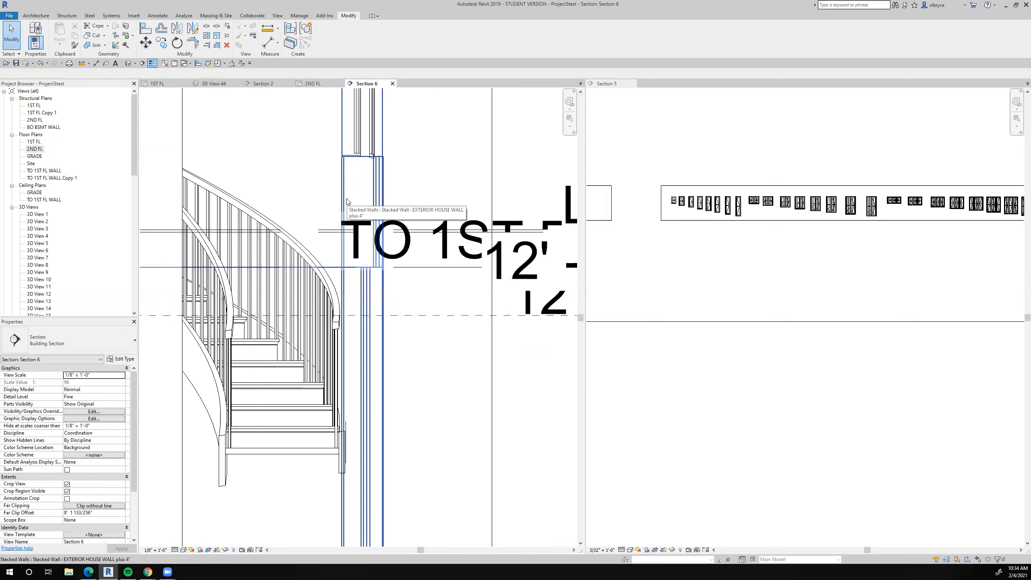
{"action": "scroll", "coordinate": [352, 266], "scroll_direction": "down", "scroll_amount": 3}
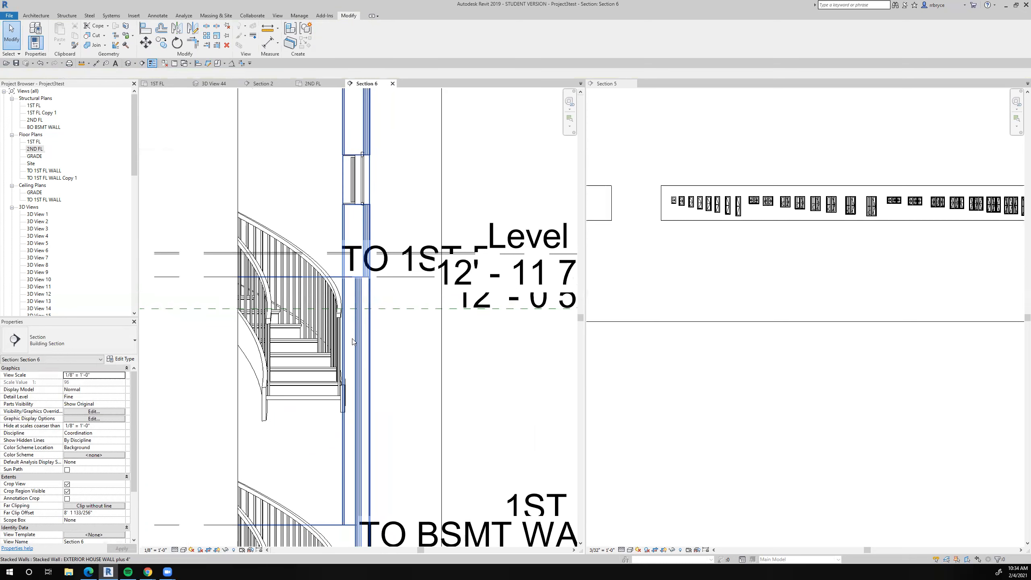
{"action": "middle_click_drag", "start_coordinate": [363, 419], "coordinate": [369, 370]}
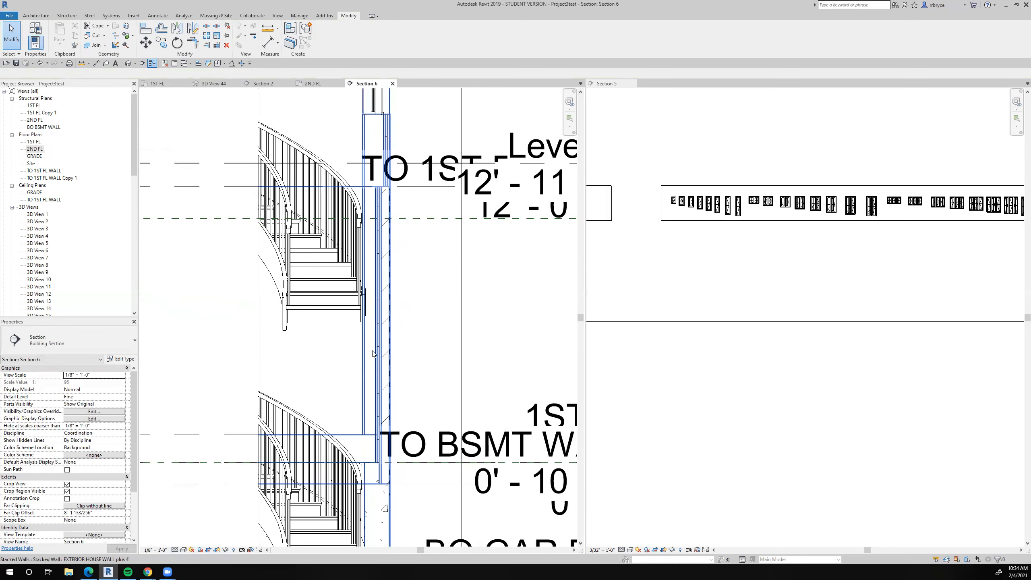
{"action": "middle_click_drag", "start_coordinate": [389, 239], "coordinate": [388, 333]}
{"action": "middle_click_drag", "start_coordinate": [389, 210], "coordinate": [385, 255]}
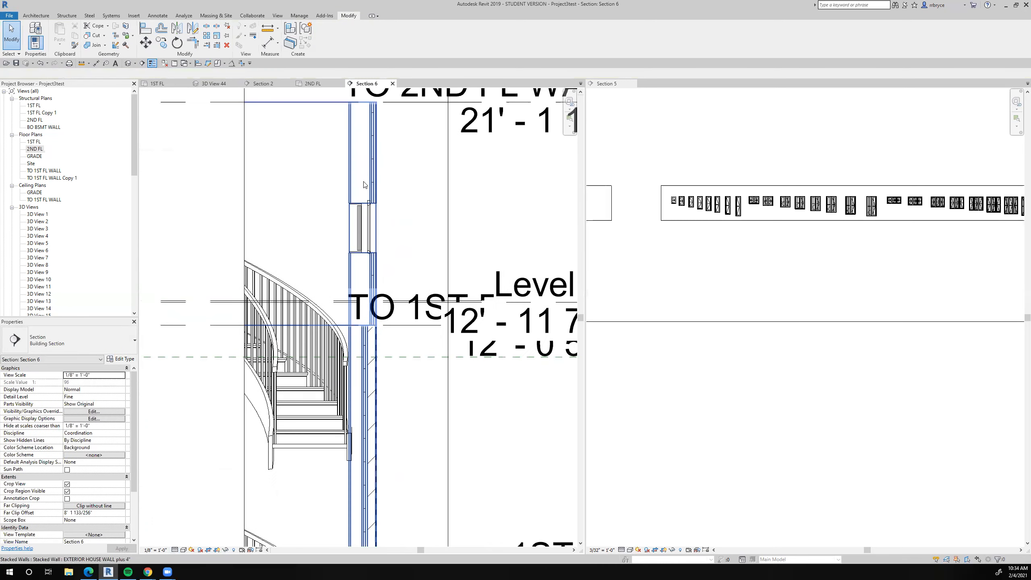
Step: Compare the wall corner below the curved stair in the 1ST FL plan with the same corner in the 2ND FL plan
{"action": "middle_click_drag", "start_coordinate": [374, 192], "coordinate": [374, 223]}
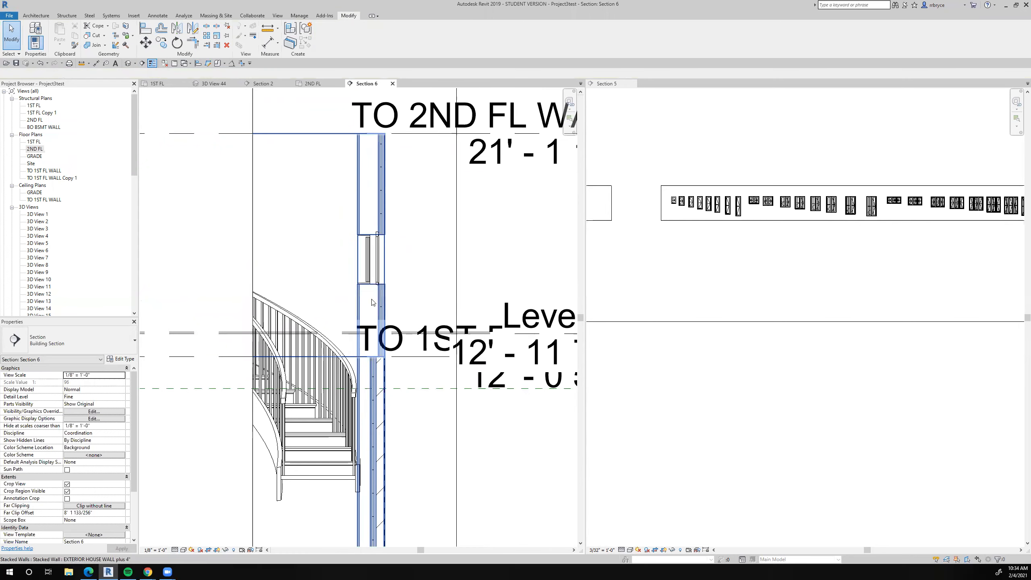
{"action": "left_click", "coordinate": [157, 83]}
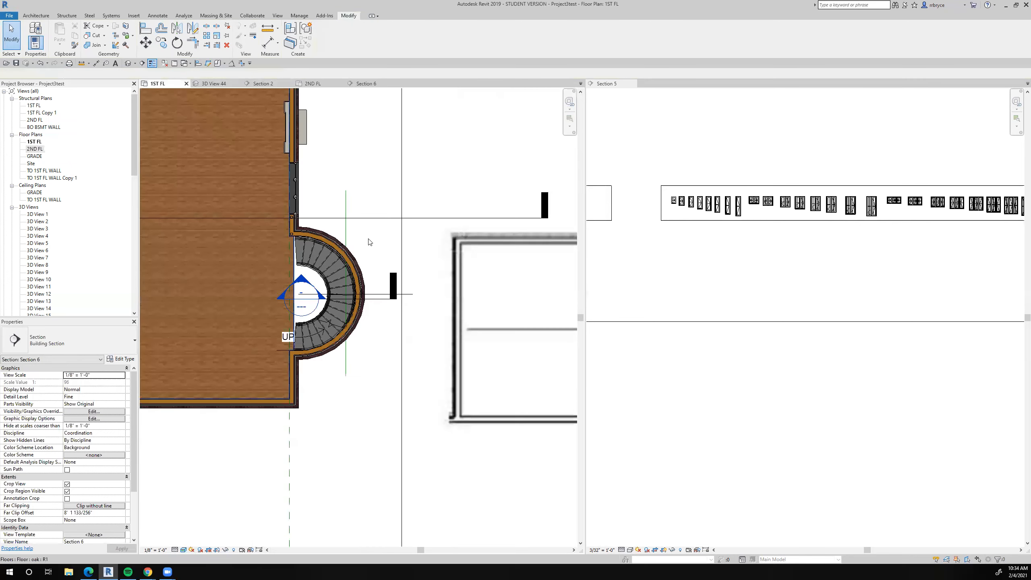
{"action": "scroll", "coordinate": [306, 355], "scroll_direction": "up", "scroll_amount": 4}
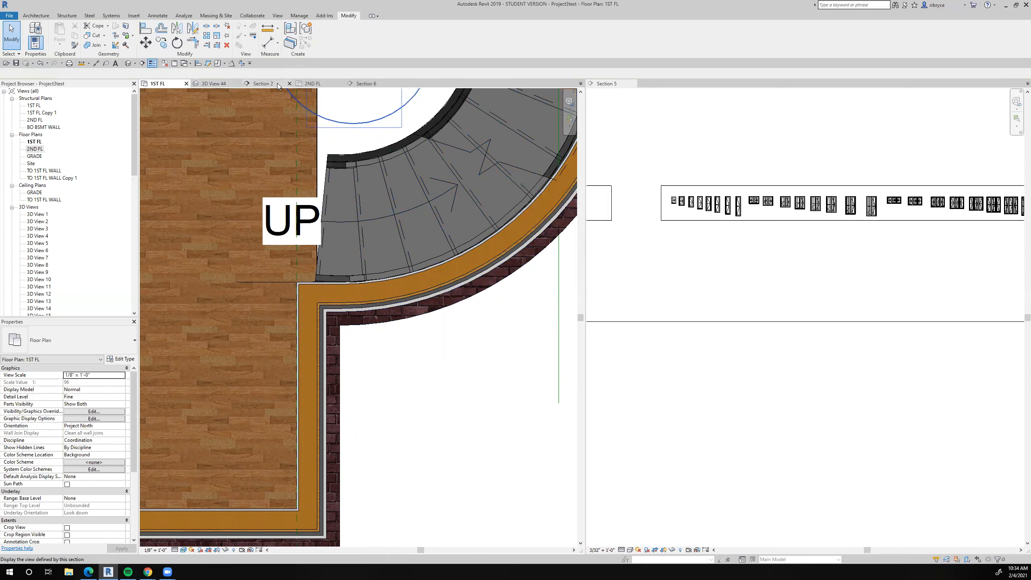
{"action": "left_click", "coordinate": [309, 81]}
{"action": "scroll", "coordinate": [454, 325], "scroll_direction": "up", "scroll_amount": 5}
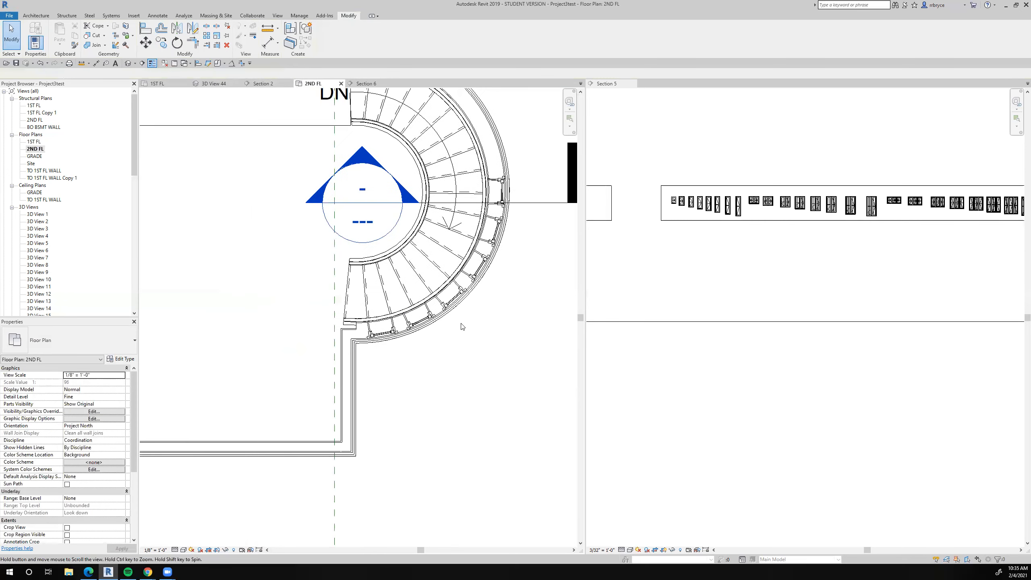
{"action": "scroll", "coordinate": [357, 331], "scroll_direction": "down", "scroll_amount": 2}
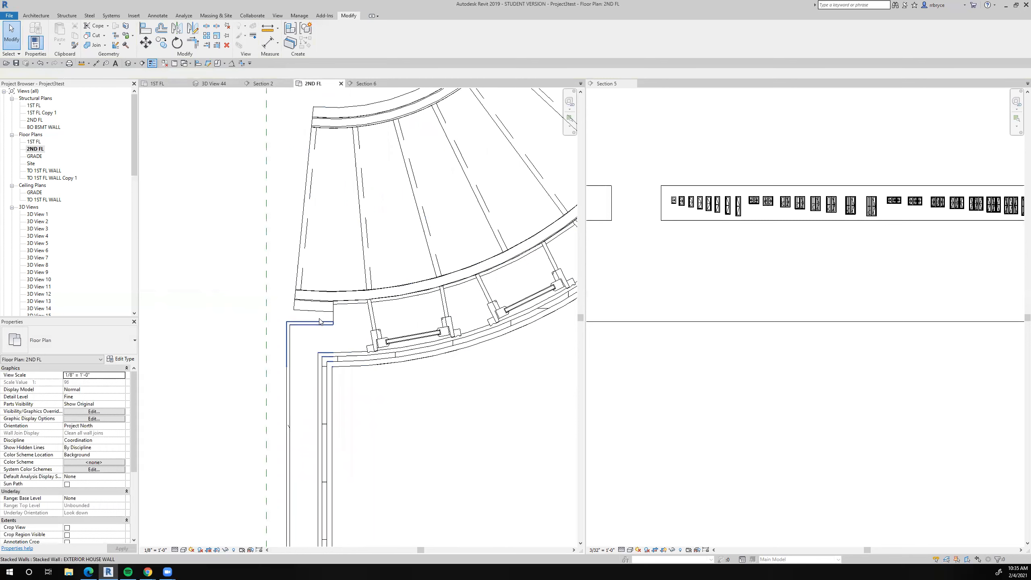
{"action": "scroll", "coordinate": [318, 321], "scroll_direction": "down", "scroll_amount": 1}
{"action": "scroll", "coordinate": [318, 322], "scroll_direction": "down", "scroll_amount": 3}
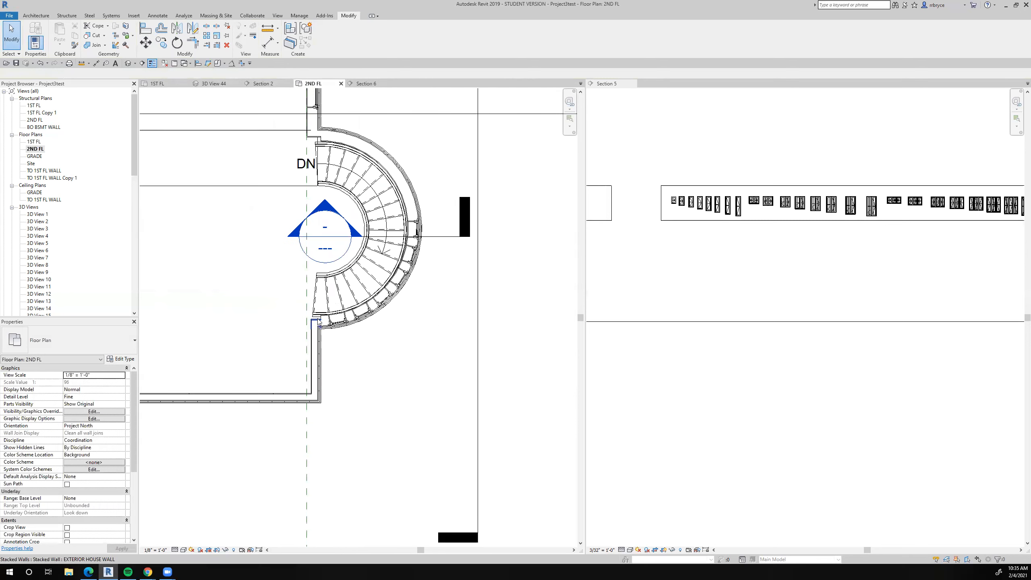
{"action": "scroll", "coordinate": [318, 322], "scroll_direction": "up", "scroll_amount": 5}
{"action": "middle_click_drag", "start_coordinate": [375, 380], "coordinate": [291, 383]}
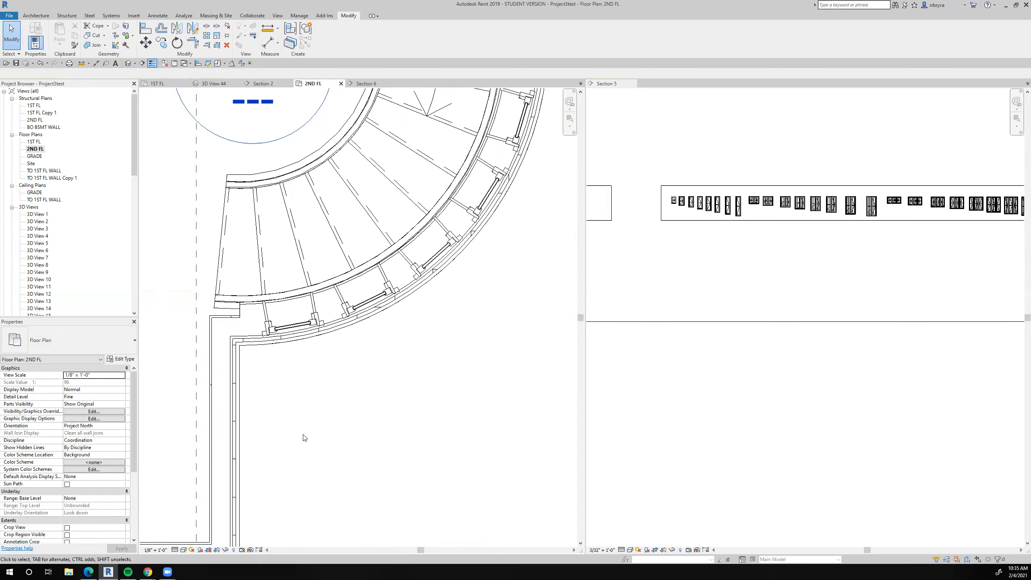
{"action": "scroll", "coordinate": [323, 430], "scroll_direction": "down", "scroll_amount": 3}
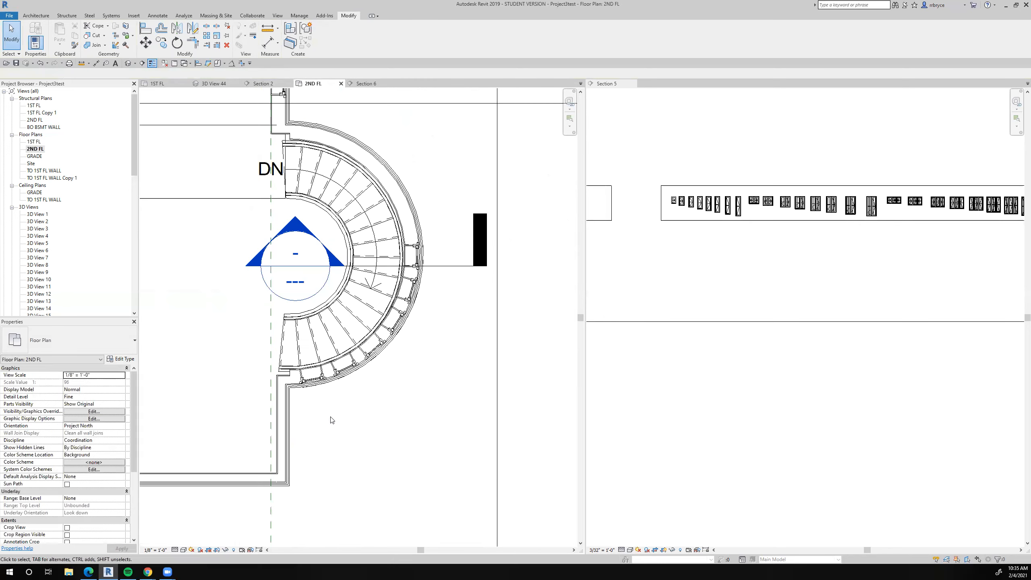
Step: Open Section 6 from its section line in the plan and examine the stacked wall's thickness and layers from upper windows to basement
{"action": "left_click", "coordinate": [441, 267]}
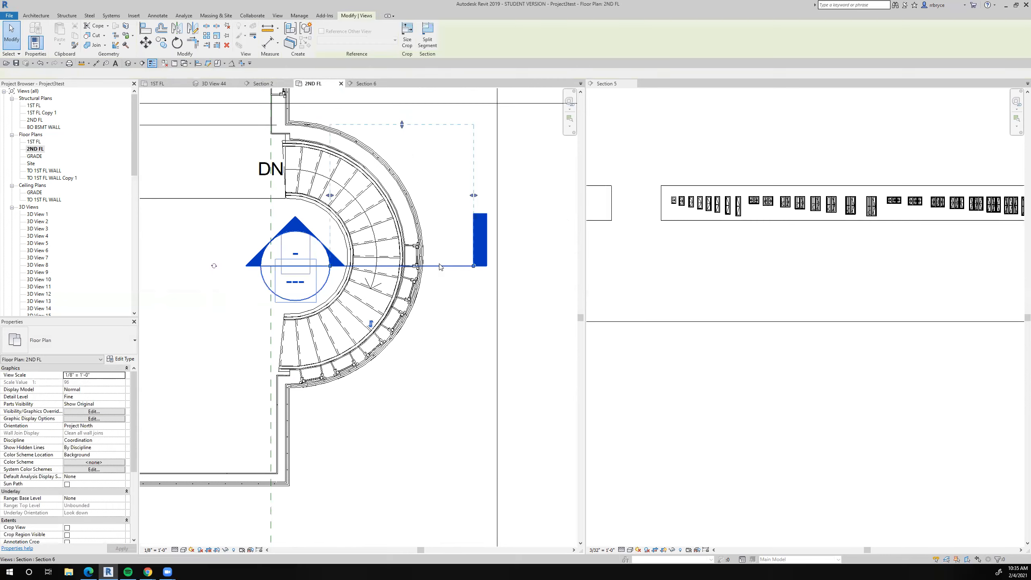
{"action": "right_click", "coordinate": [440, 266]}
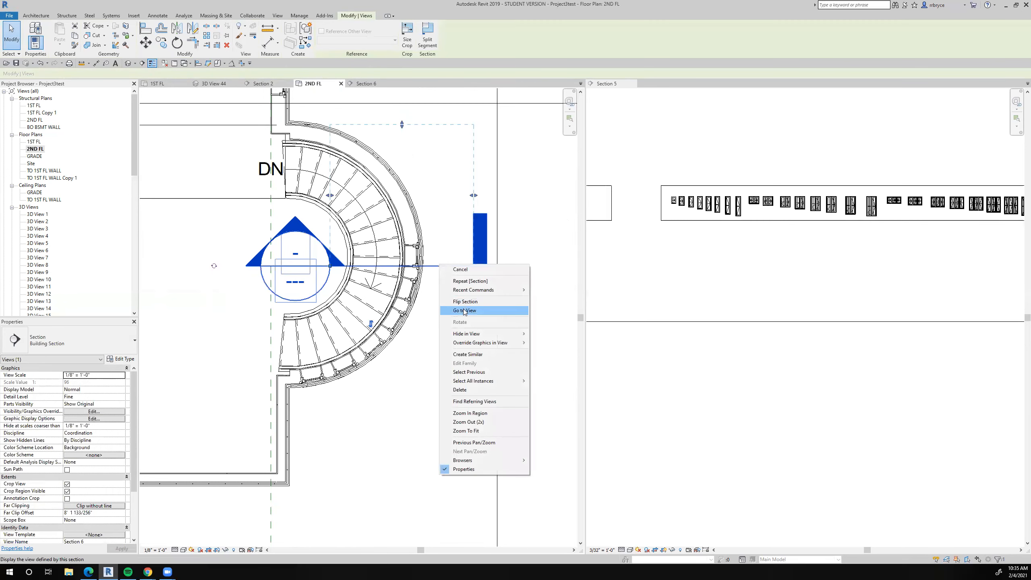
{"action": "left_click", "coordinate": [465, 311]}
{"action": "middle_click_drag", "start_coordinate": [409, 343], "coordinate": [409, 290]}
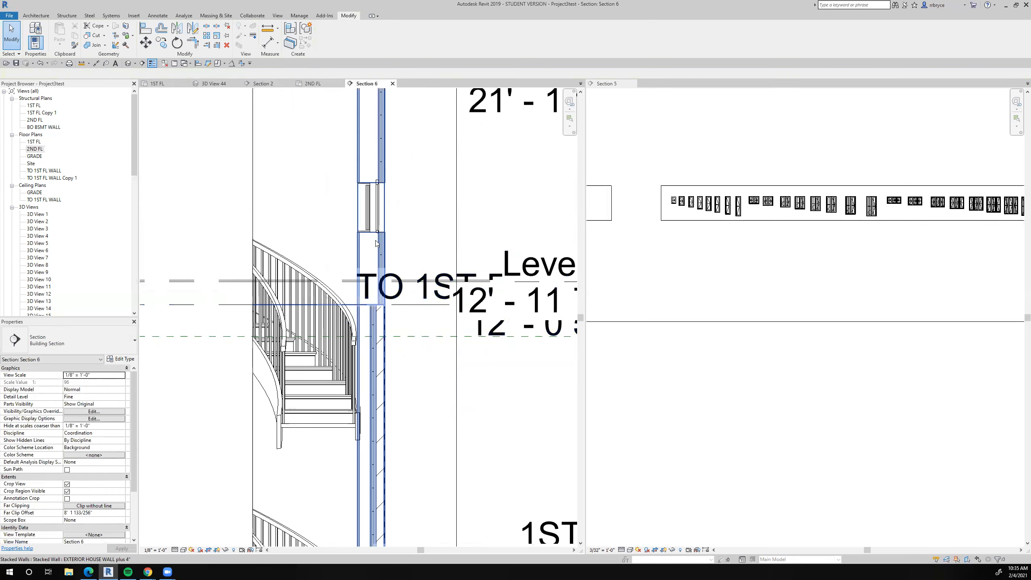
{"action": "middle_click_drag", "start_coordinate": [372, 254], "coordinate": [362, 190]}
{"action": "scroll", "coordinate": [362, 190], "scroll_direction": "down", "scroll_amount": 2}
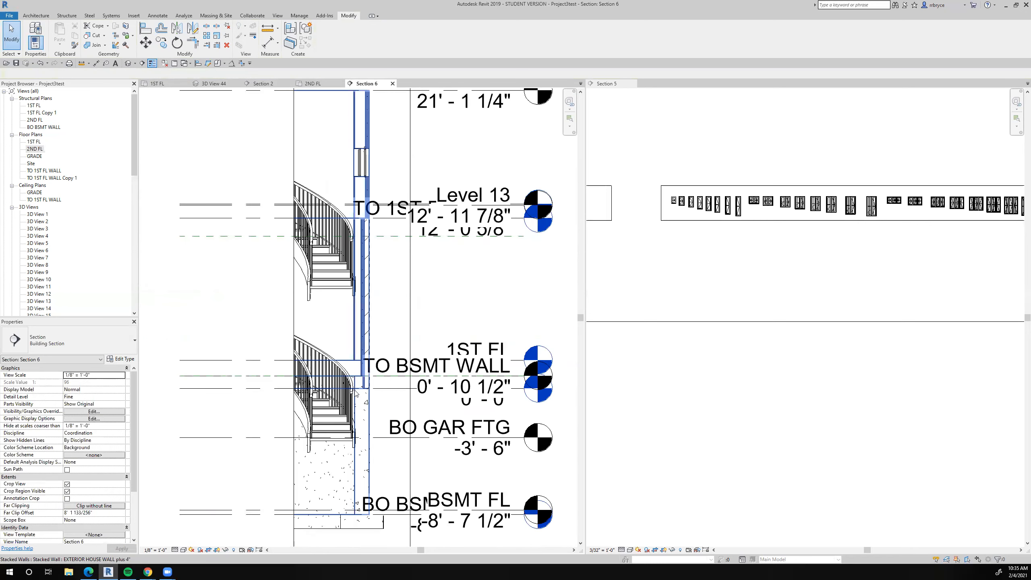
{"action": "middle_click_drag", "start_coordinate": [360, 139], "coordinate": [358, 222]}
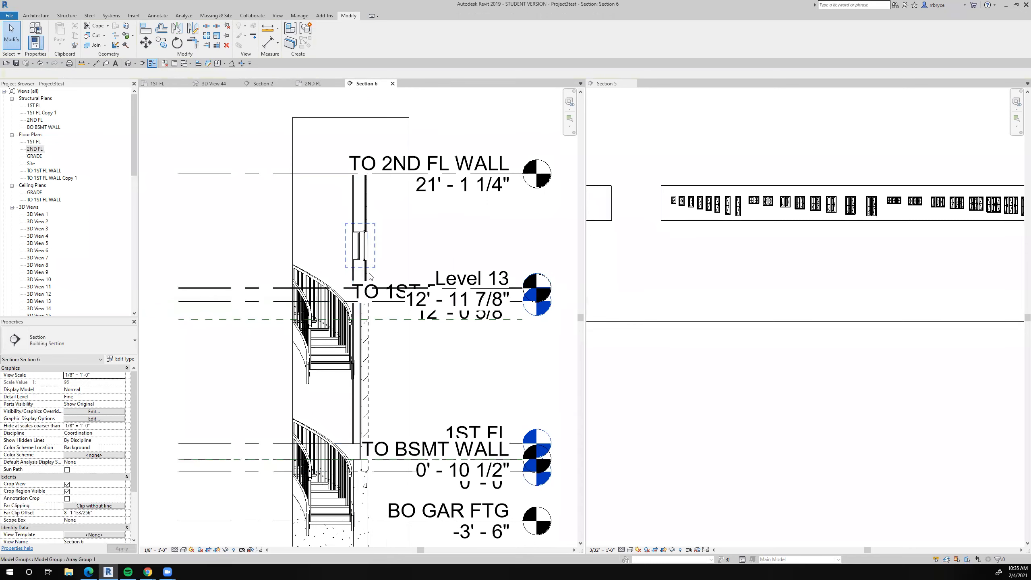
{"action": "scroll", "coordinate": [384, 319], "scroll_direction": "up", "scroll_amount": 3}
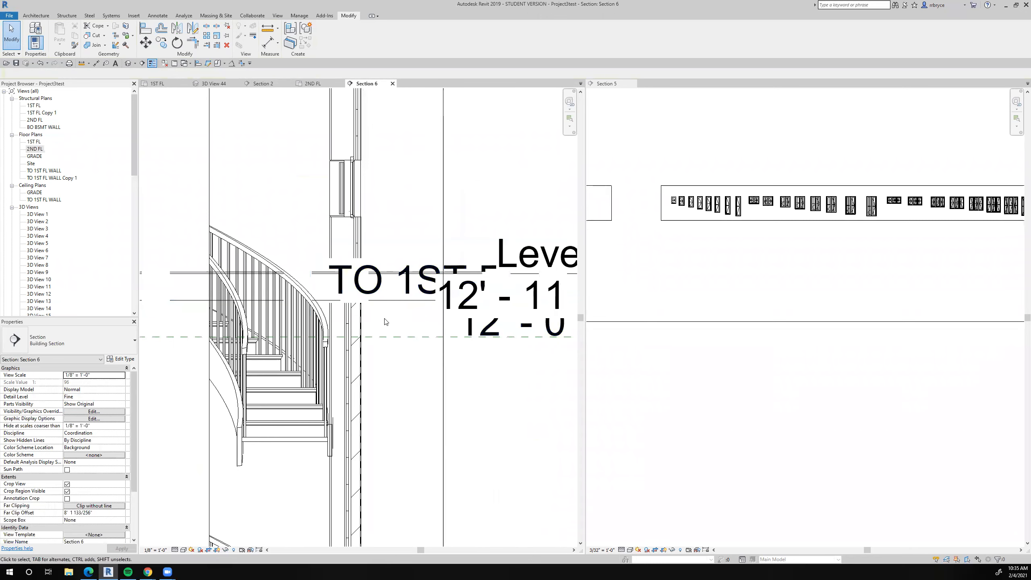
{"action": "scroll", "coordinate": [386, 322], "scroll_direction": "down", "scroll_amount": 3}
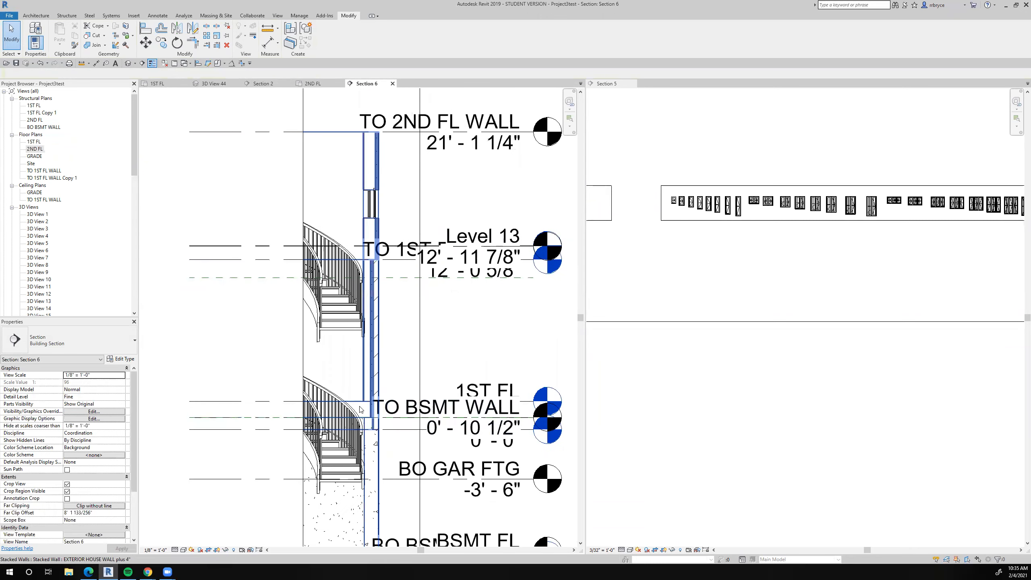
{"action": "scroll", "coordinate": [362, 410], "scroll_direction": "up", "scroll_amount": 2}
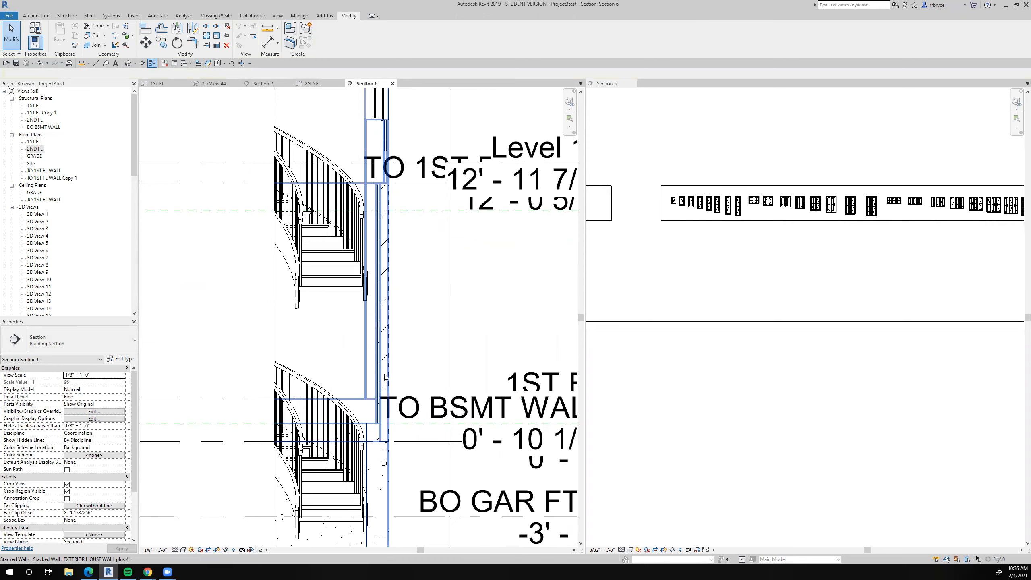
Step: Examine how the curved stair wall meets the straight exterior wall in the 1ST FL plan and in the 2ND FL plan
{"action": "left_click", "coordinate": [157, 84]}
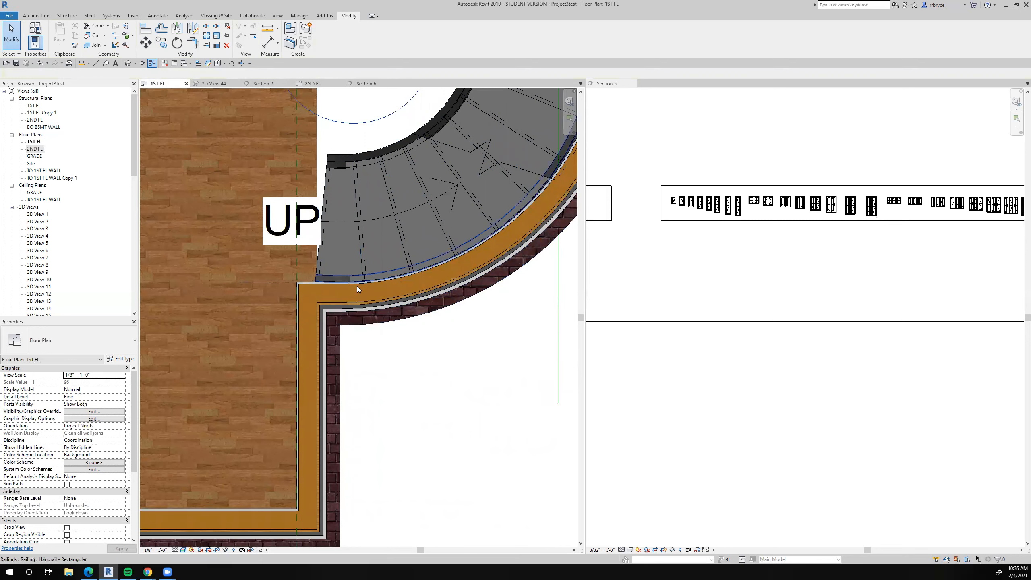
{"action": "scroll", "coordinate": [364, 290], "scroll_direction": "down", "scroll_amount": 3}
{"action": "scroll", "coordinate": [357, 286], "scroll_direction": "up", "scroll_amount": 1}
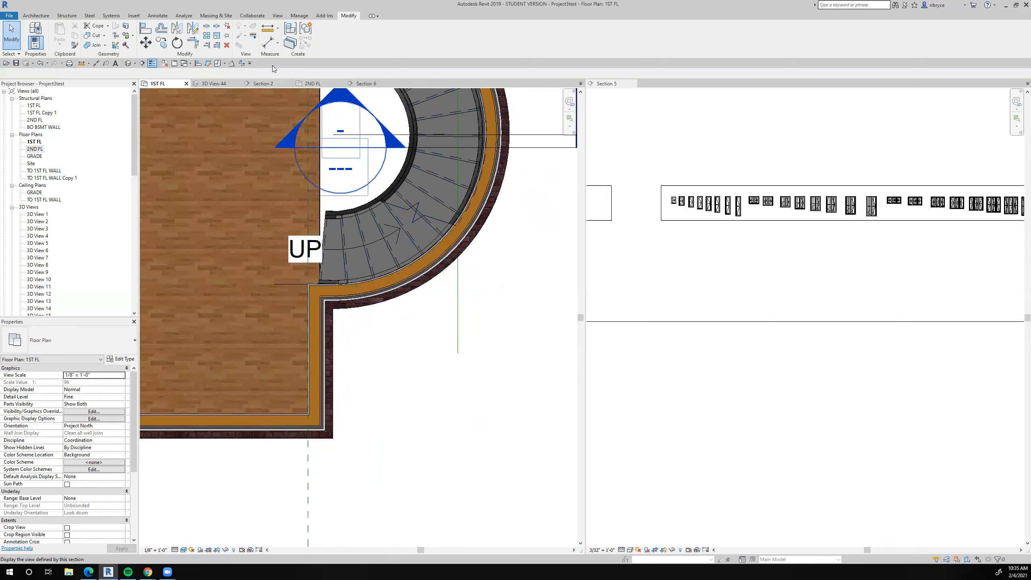
{"action": "left_click", "coordinate": [308, 83]}
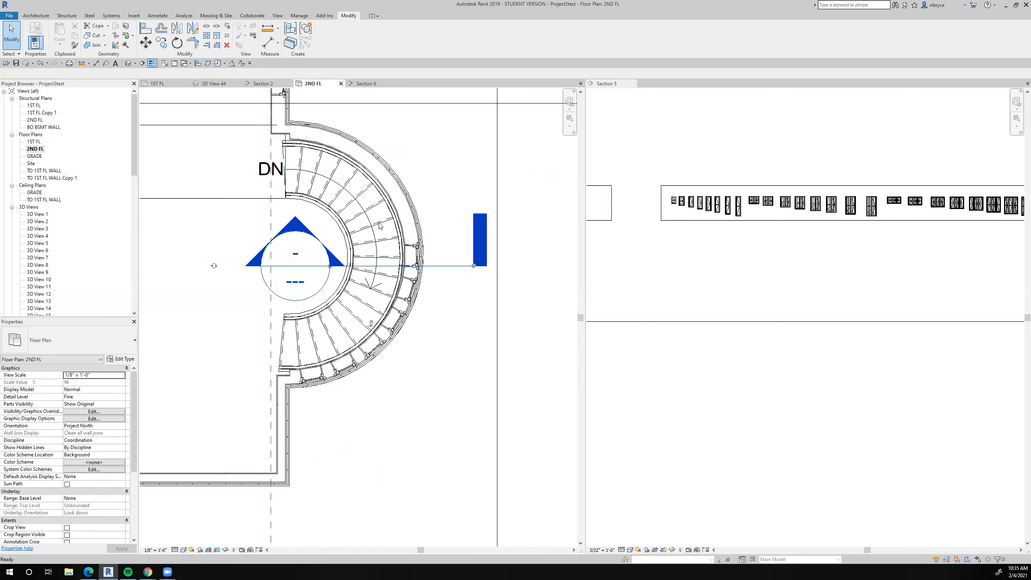
{"action": "scroll", "coordinate": [278, 335], "scroll_direction": "up", "scroll_amount": 5}
{"action": "middle_click_drag", "start_coordinate": [279, 335], "coordinate": [310, 306]}
{"action": "scroll", "coordinate": [327, 320], "scroll_direction": "up", "scroll_amount": 2}
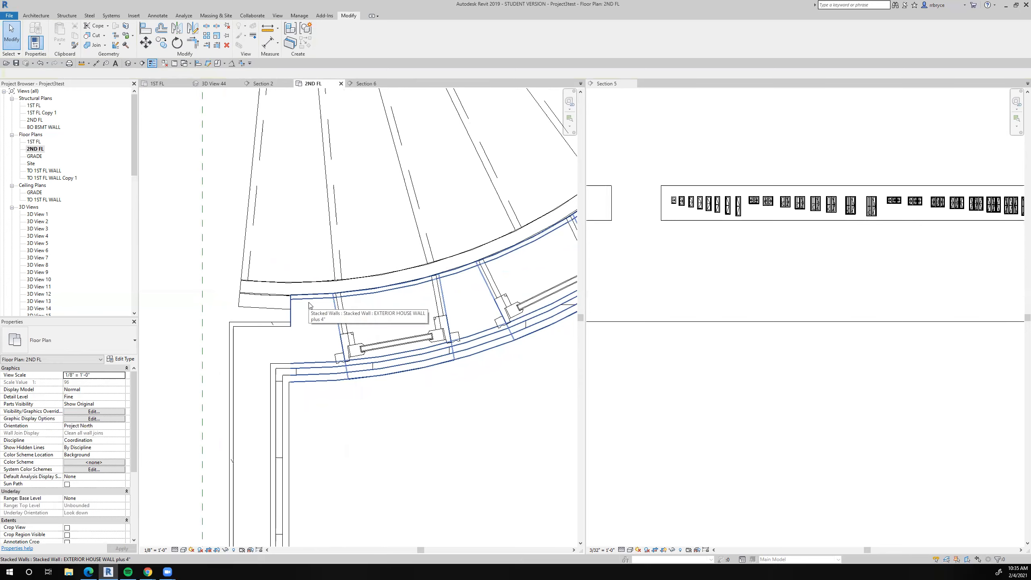
{"action": "scroll", "coordinate": [309, 304], "scroll_direction": "down", "scroll_amount": 3}
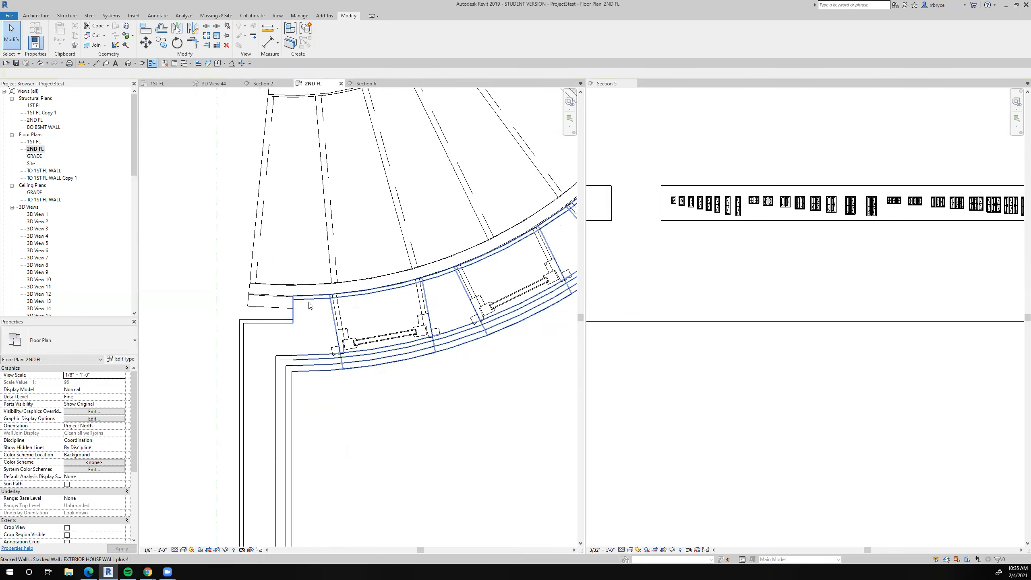
Step: Widen the crop region of 3D View 44 so it takes in the straight exterior walls beside the curved stair
{"action": "left_click", "coordinate": [221, 85]}
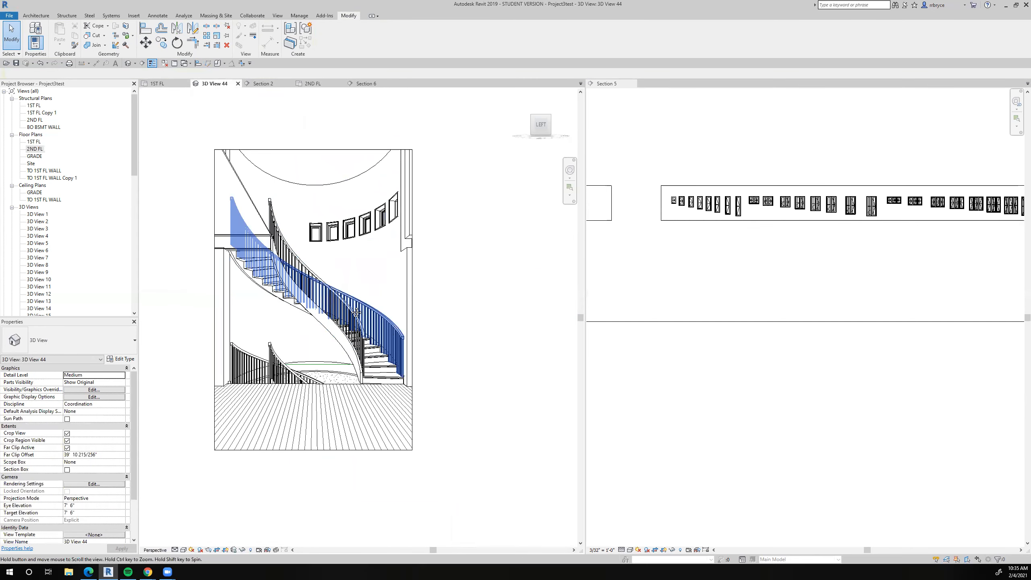
{"action": "scroll", "coordinate": [384, 233], "scroll_direction": "down", "scroll_amount": 2}
{"action": "scroll", "coordinate": [384, 232], "scroll_direction": "up", "scroll_amount": 5}
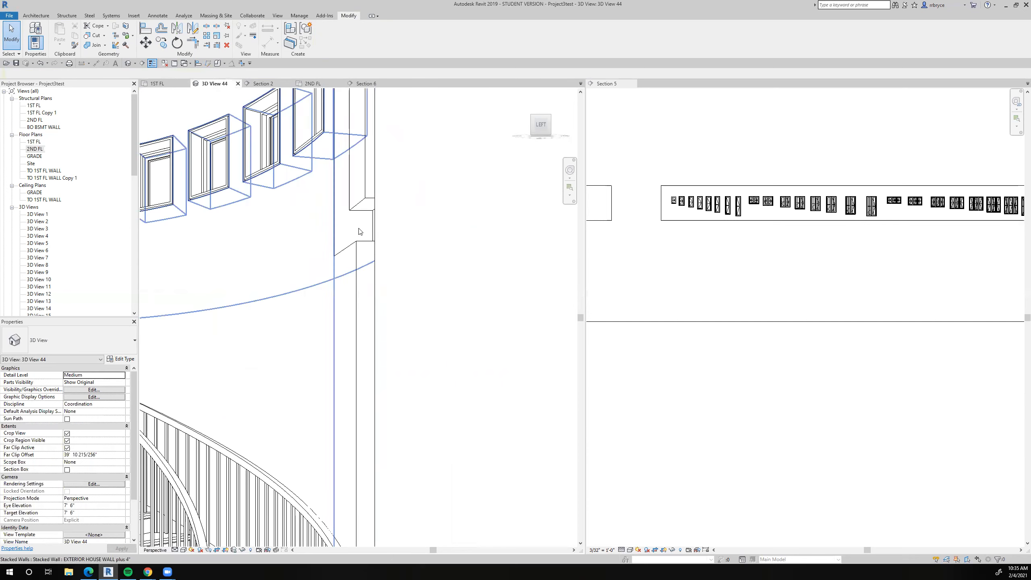
{"action": "scroll", "coordinate": [359, 231], "scroll_direction": "down", "scroll_amount": 4}
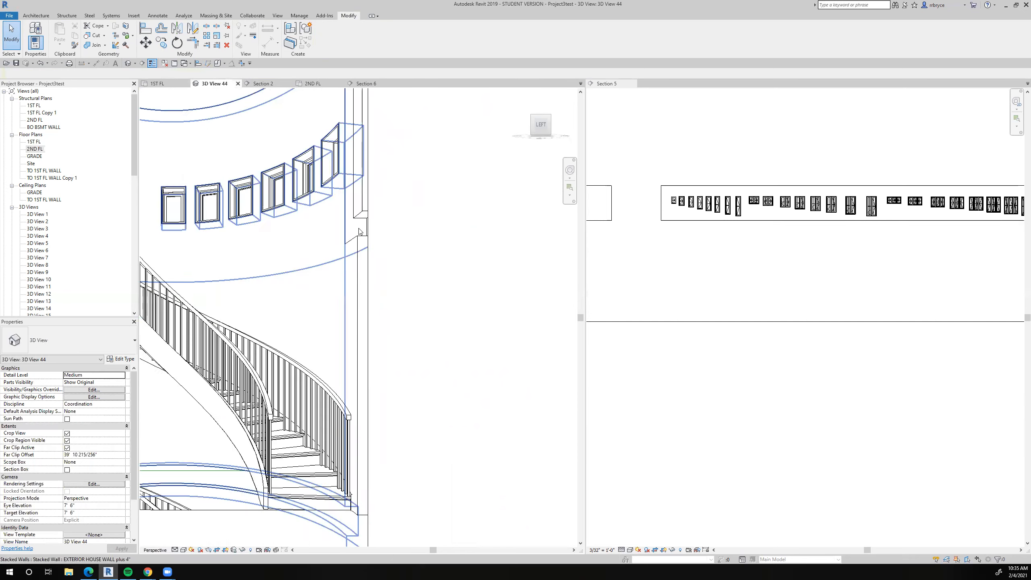
{"action": "scroll", "coordinate": [376, 261], "scroll_direction": "down", "scroll_amount": 3}
{"action": "left_click", "coordinate": [372, 260]}
{"action": "left_click_drag", "start_coordinate": [372, 288], "coordinate": [429, 288]}
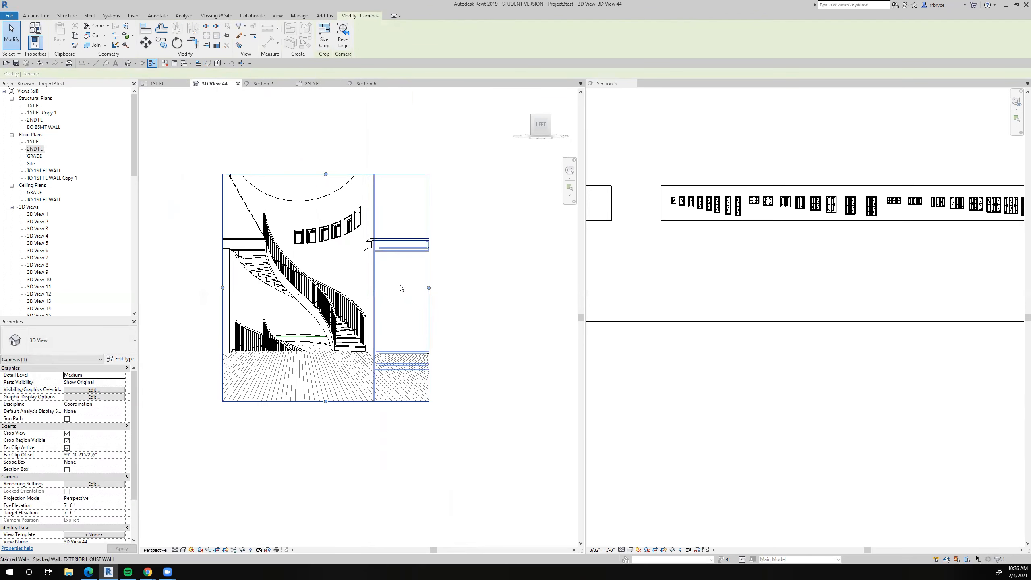
{"action": "scroll", "coordinate": [401, 288], "scroll_direction": "up", "scroll_amount": 2}
{"action": "scroll", "coordinate": [400, 287], "scroll_direction": "down", "scroll_amount": 4}
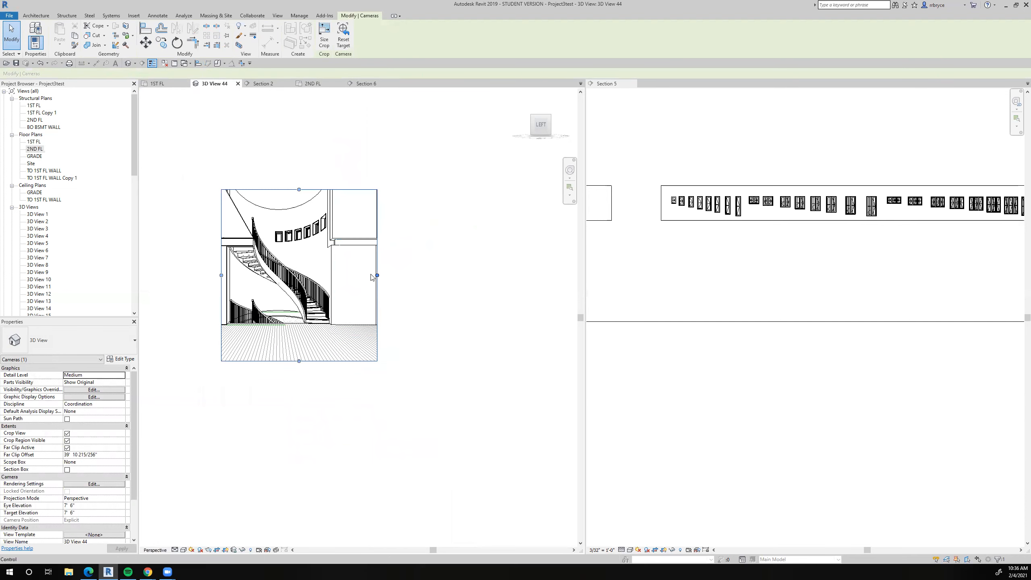
{"action": "left_click_drag", "start_coordinate": [378, 276], "coordinate": [492, 275]}
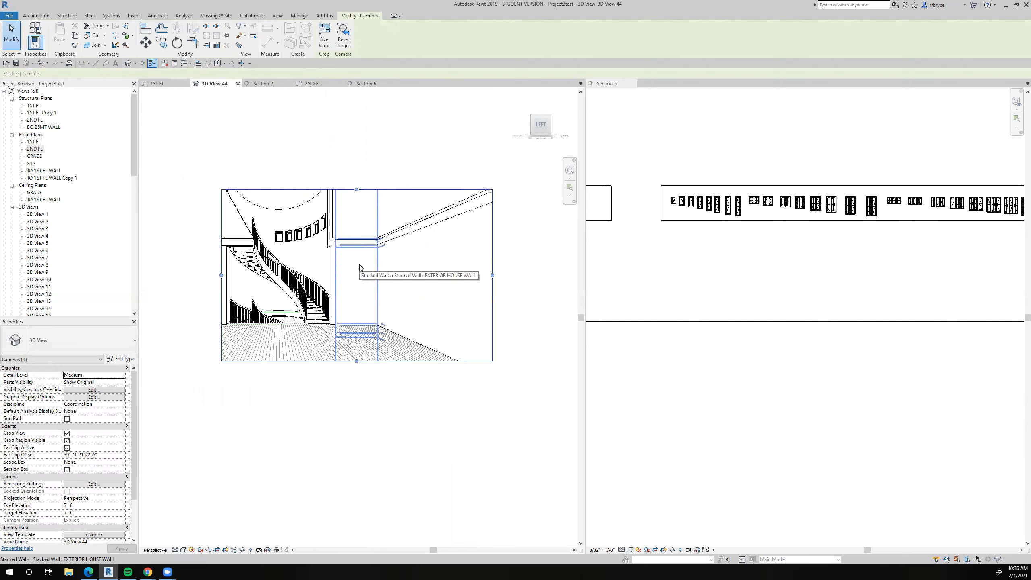
{"action": "scroll", "coordinate": [359, 267], "scroll_direction": "down", "scroll_amount": 3}
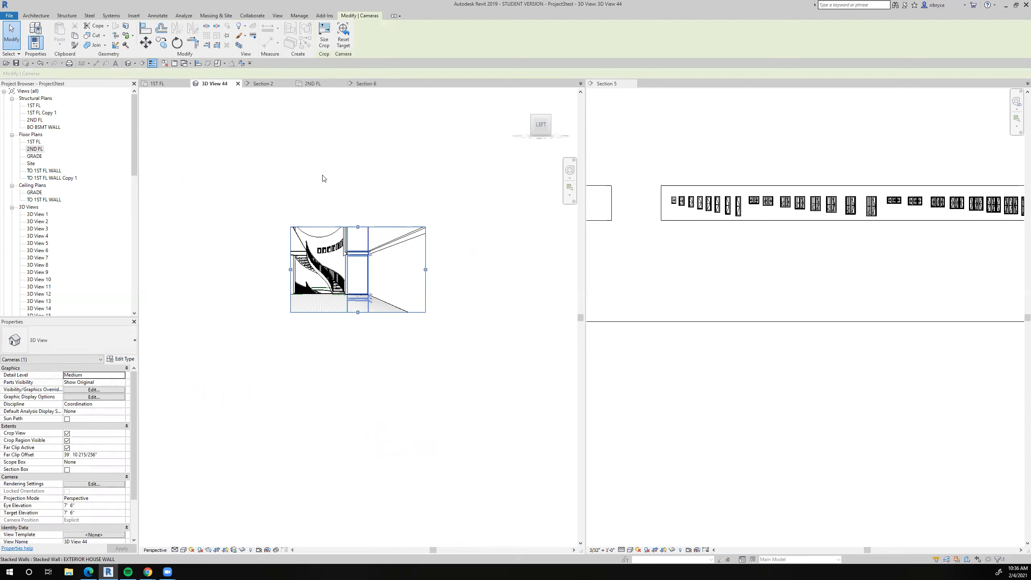
Step: Match the straight exterior wall beside the stair to the curved wall's type, EXTERIOR HOUSE WALL plus 4", in 3D View 44
{"action": "left_click", "coordinate": [75, 45]}
{"action": "scroll", "coordinate": [372, 256], "scroll_direction": "up", "scroll_amount": 5}
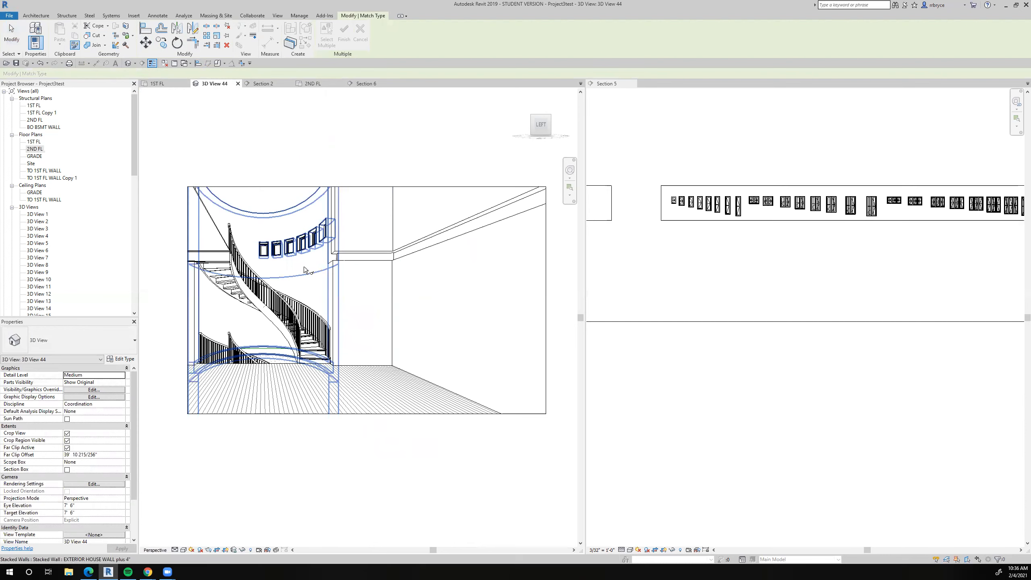
{"action": "left_click", "coordinate": [305, 270]}
{"action": "left_click", "coordinate": [377, 299]}
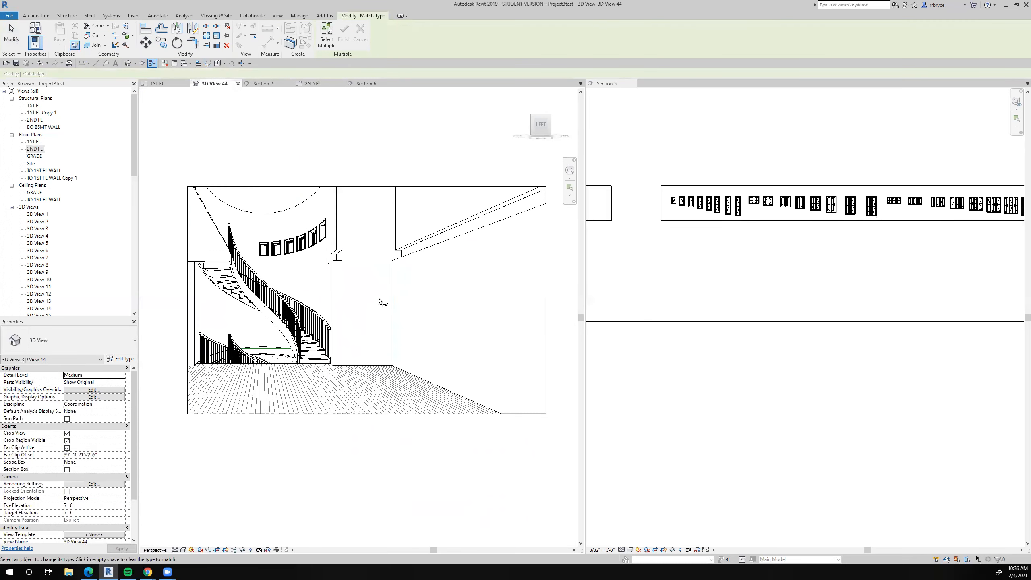
Step: Apply the matched wall type to the short wall segment at the stair corner in 2ND FL, and check the corner in 3D View 44
{"action": "left_click", "coordinate": [311, 84]}
{"action": "scroll", "coordinate": [299, 310], "scroll_direction": "up", "scroll_amount": 5}
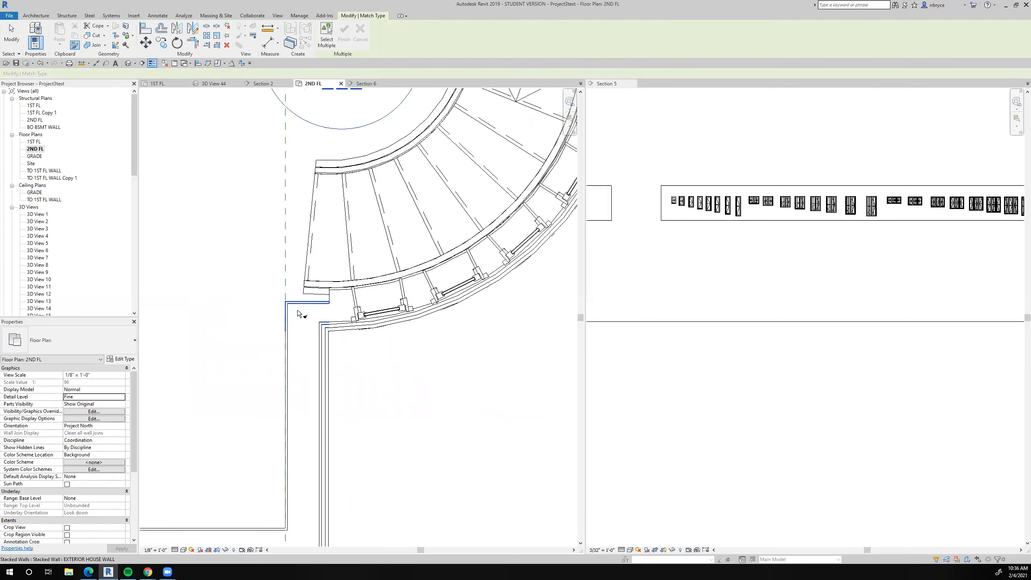
{"action": "scroll", "coordinate": [297, 309], "scroll_direction": "down", "scroll_amount": 3}
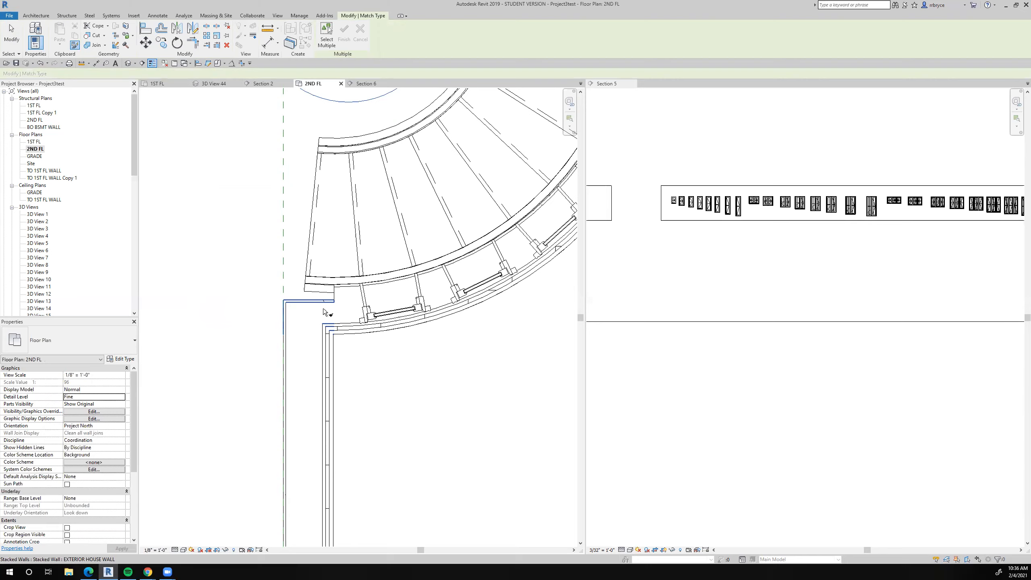
{"action": "left_click", "coordinate": [327, 308]}
{"action": "scroll", "coordinate": [327, 306], "scroll_direction": "down", "scroll_amount": 4}
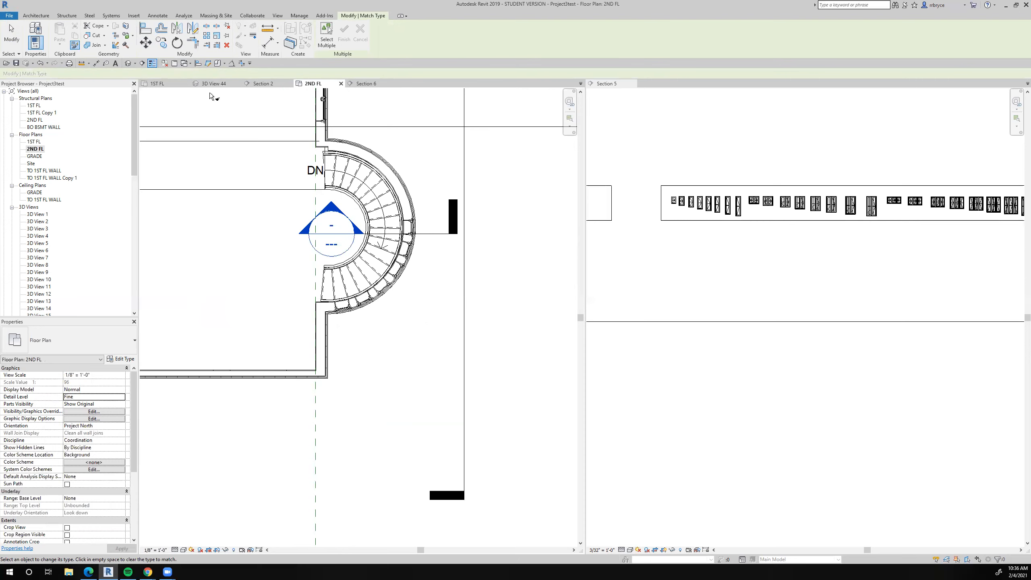
{"action": "left_click", "coordinate": [215, 83]}
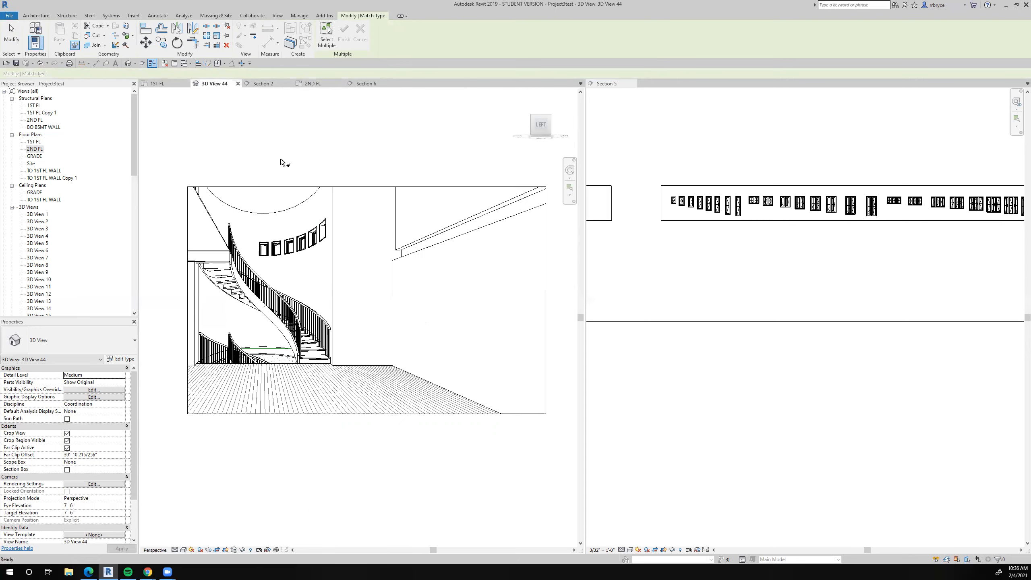
{"action": "scroll", "coordinate": [397, 264], "scroll_direction": "up", "scroll_amount": 4}
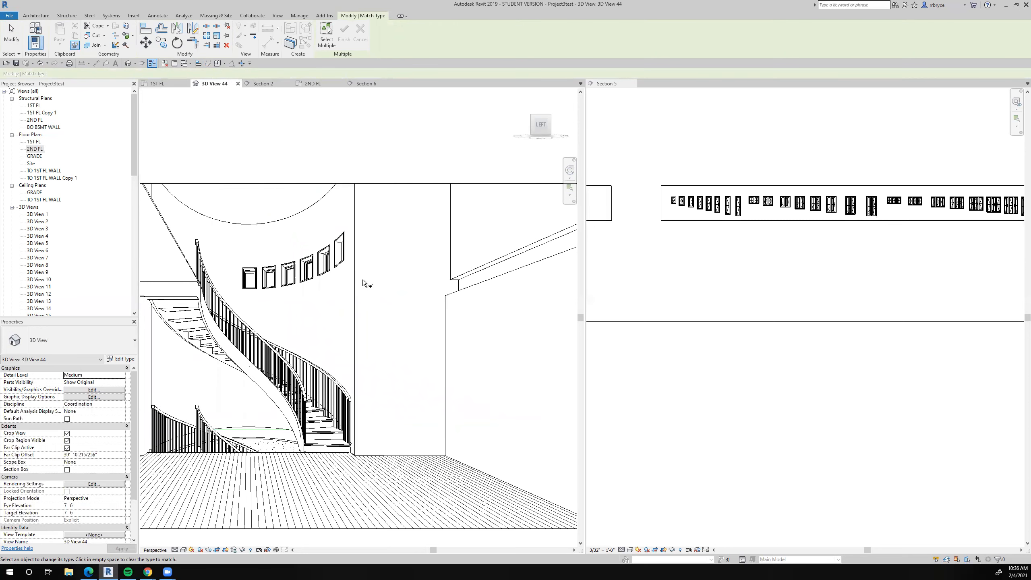
Step: End the wall type matching and bring up the lower end of the curved stair wall in the 2ND FL plan
{"action": "left_click", "coordinate": [312, 83]}
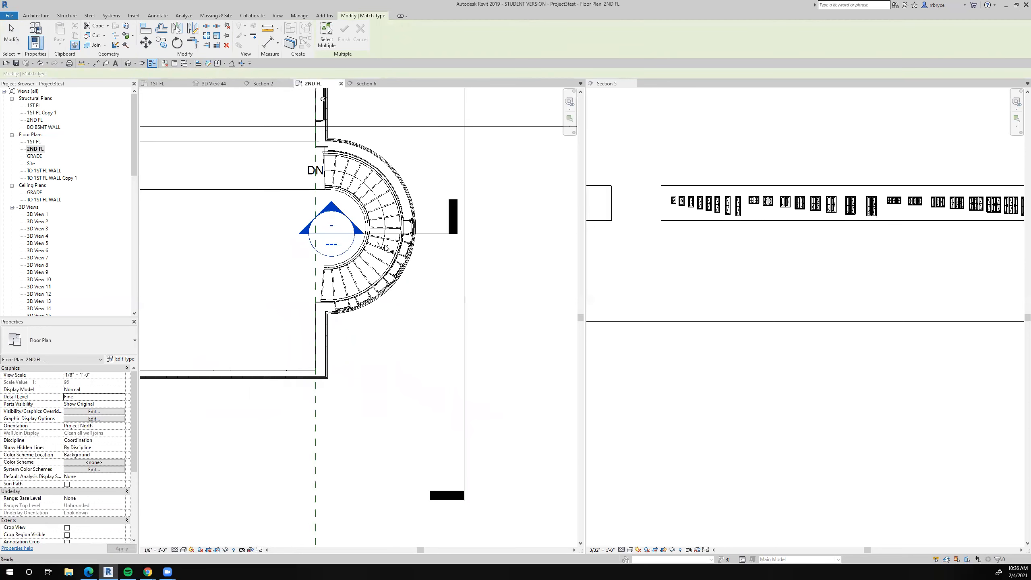
{"action": "scroll", "coordinate": [369, 338], "scroll_direction": "up", "scroll_amount": 3}
{"action": "middle_click_drag", "start_coordinate": [369, 339], "coordinate": [372, 342]}
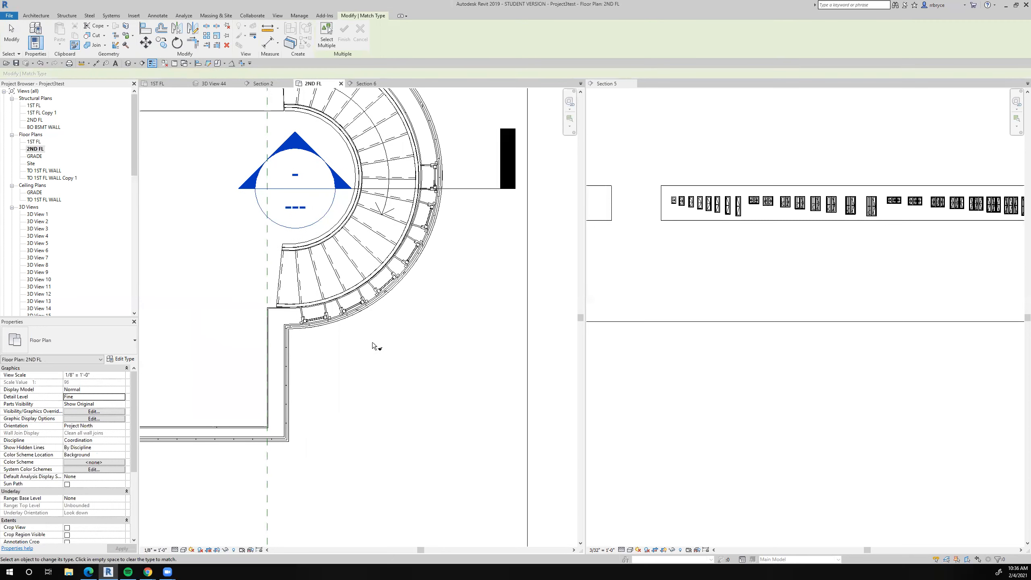
{"action": "key", "text": "Escape"}
{"action": "left_click", "coordinate": [319, 314]}
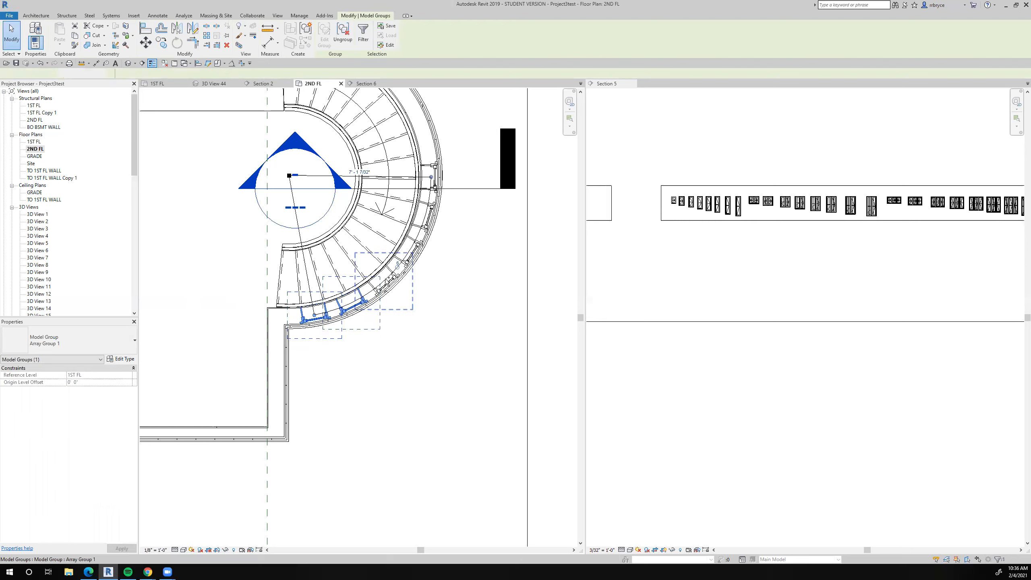
{"action": "left_click", "coordinate": [385, 280], "text": "ctrl"}
{"action": "left_click", "coordinate": [411, 252], "text": "ctrl"}
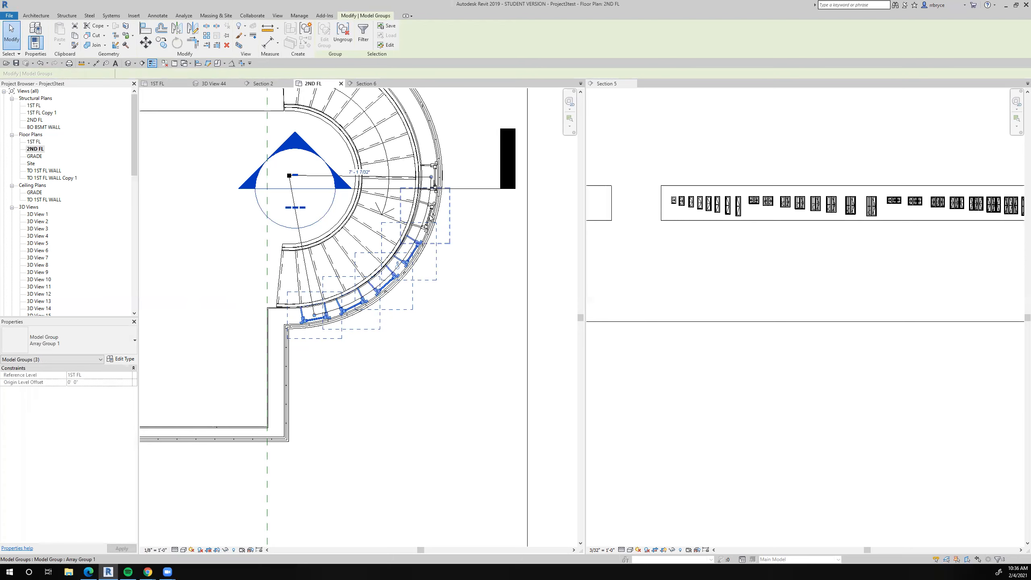
{"action": "left_click", "coordinate": [424, 209], "text": "ctrl"}
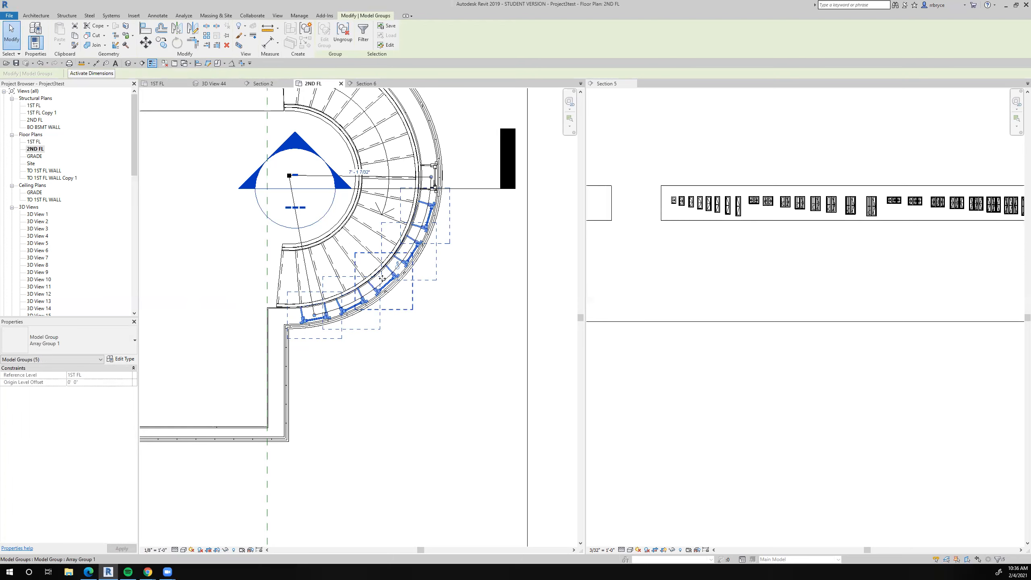
{"action": "left_click", "coordinate": [193, 28]}
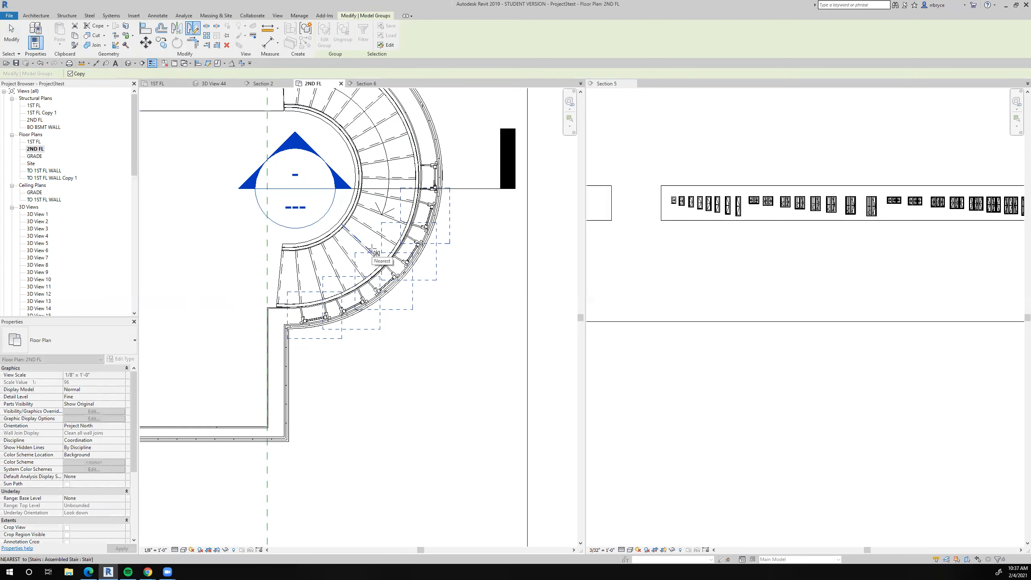
{"action": "left_click", "coordinate": [348, 211]}
{"action": "key", "text": "Escape"}
{"action": "key", "text": "Escape"}
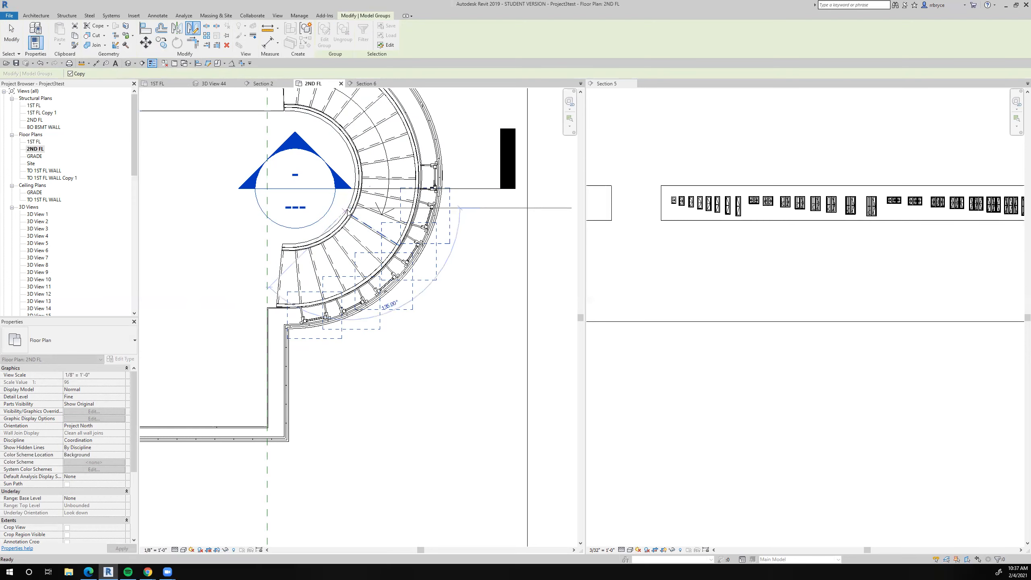
Step: Mirror a copy of the five window groups on the curved wall's lower half about a horizontal axis drawn through the stair's centre in 2ND FL
{"action": "scroll", "coordinate": [321, 309], "scroll_direction": "up", "scroll_amount": 3}
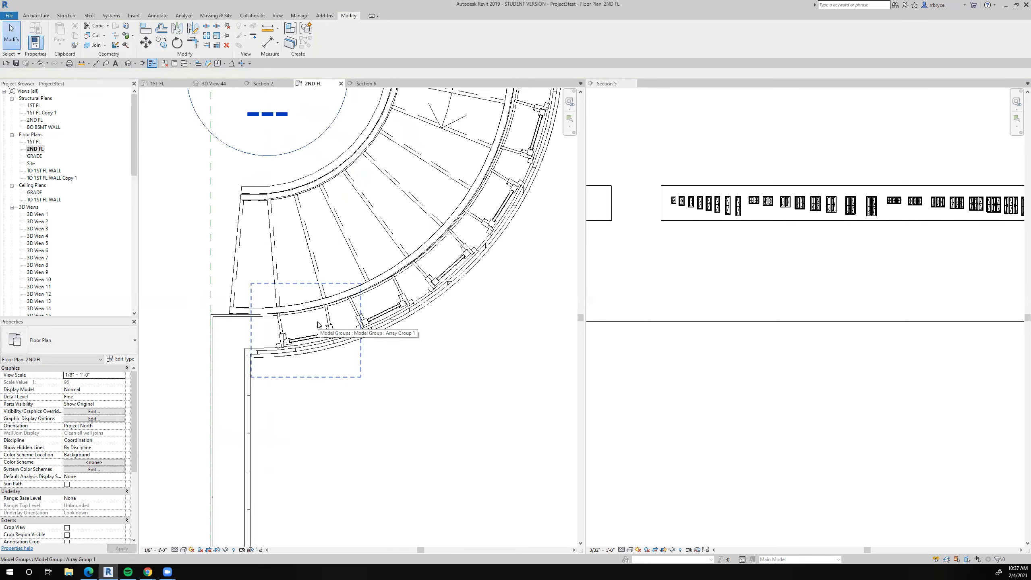
{"action": "left_click", "coordinate": [321, 313]}
{"action": "scroll", "coordinate": [319, 321], "scroll_direction": "down", "scroll_amount": 3}
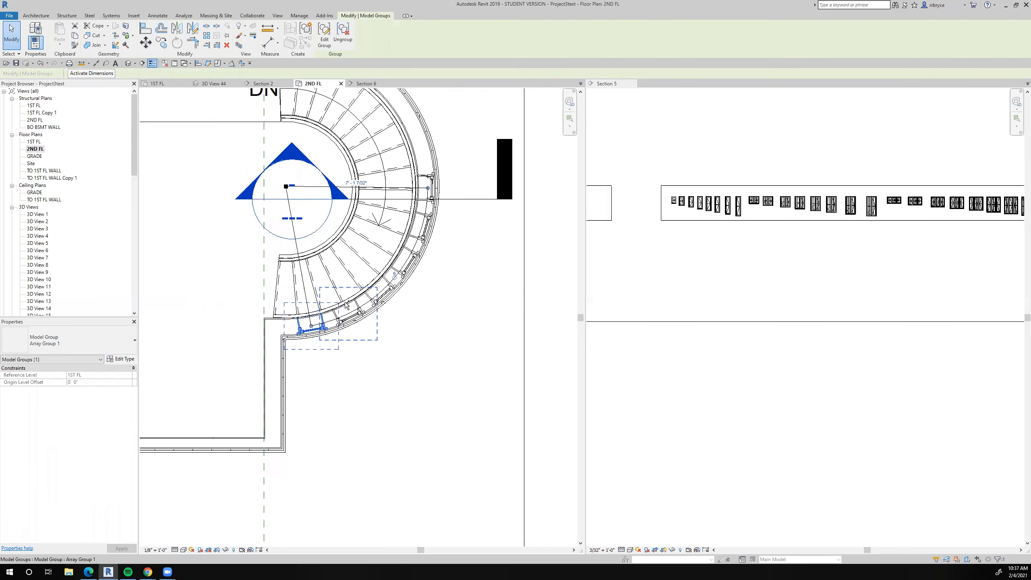
{"action": "left_click", "coordinate": [356, 309], "text": "ctrl"}
{"action": "left_click", "coordinate": [407, 248], "text": "ctrl"}
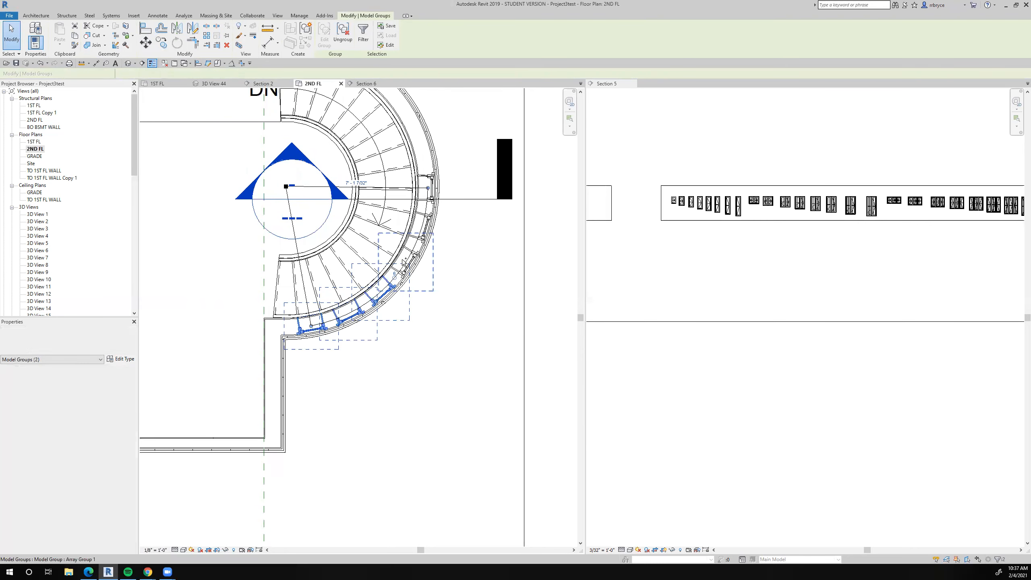
{"action": "left_click", "coordinate": [419, 231], "text": "ctrl"}
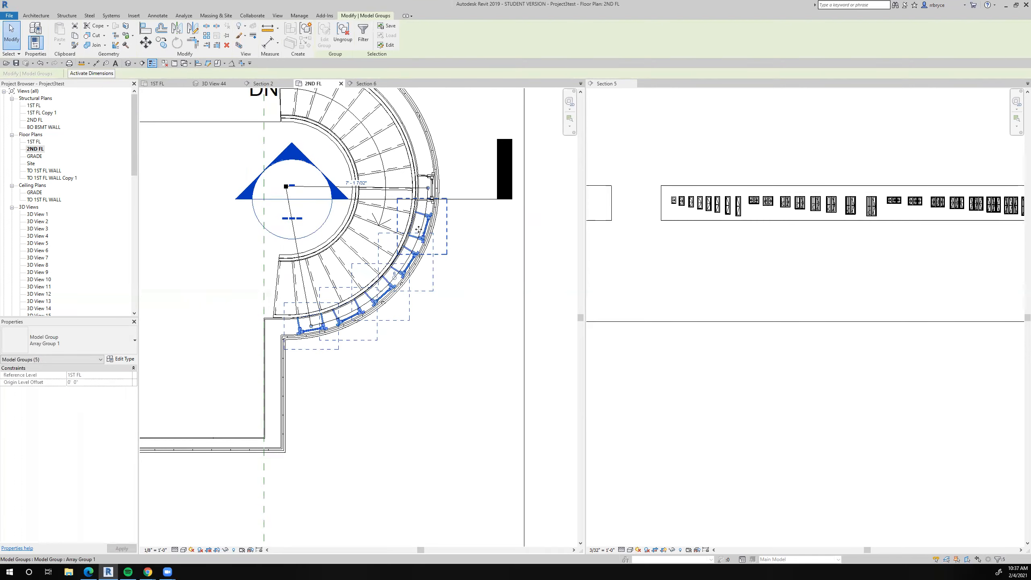
{"action": "left_click", "coordinate": [192, 28]}
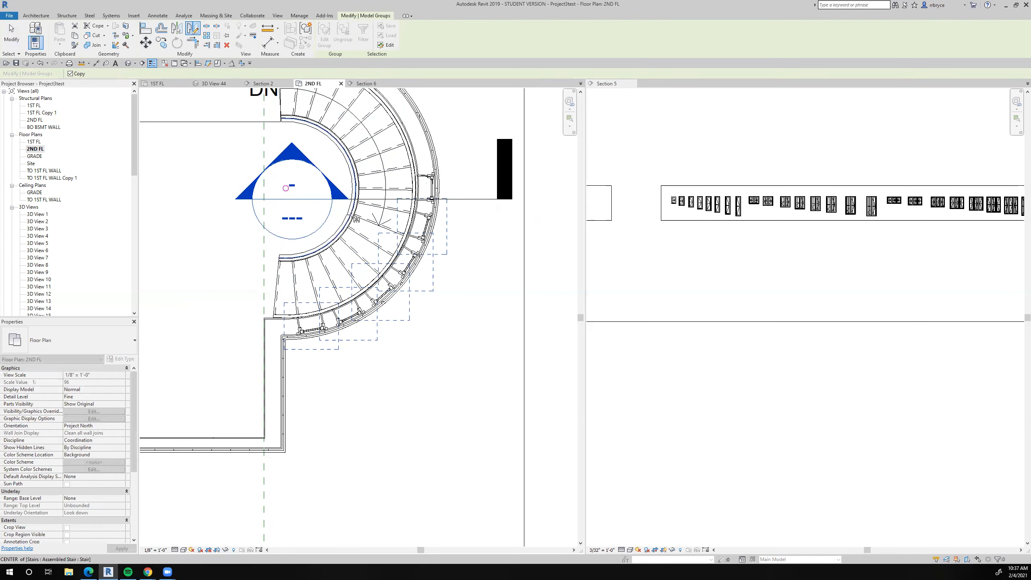
{"action": "left_click", "coordinate": [286, 188]}
{"action": "scroll", "coordinate": [479, 223], "scroll_direction": "down", "scroll_amount": 2}
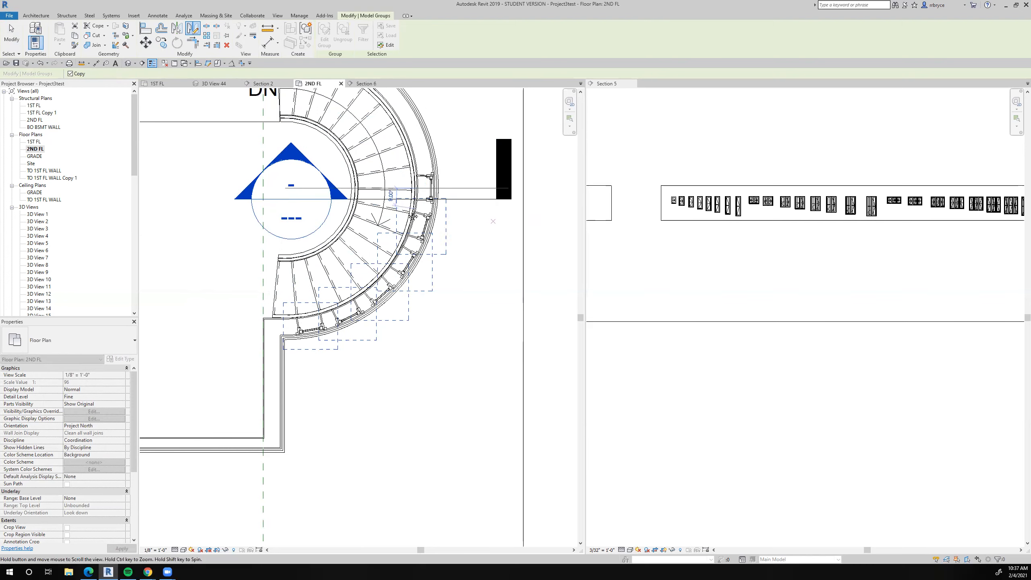
{"action": "left_click", "coordinate": [507, 191]}
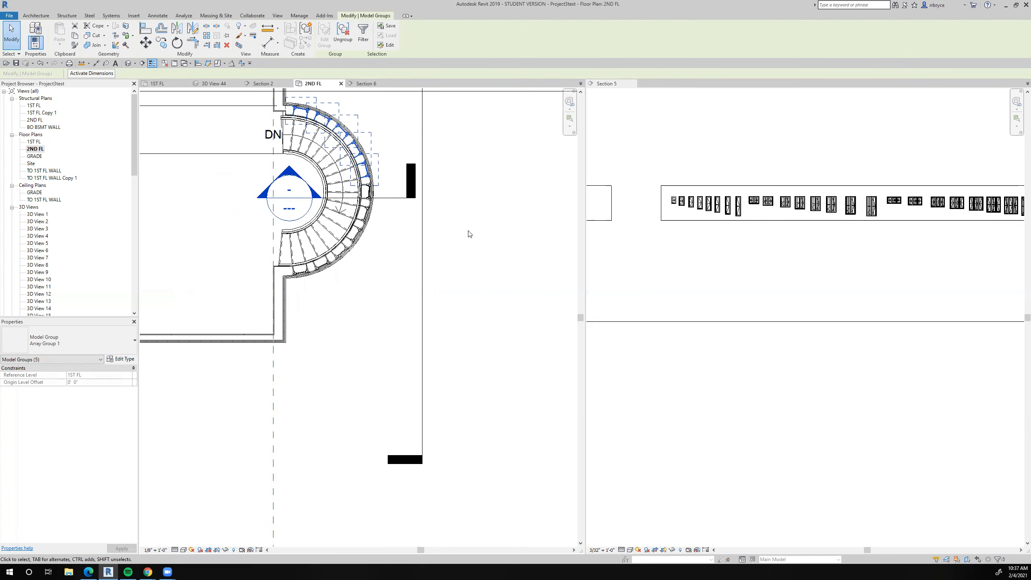
{"action": "left_click", "coordinate": [469, 242]}
{"action": "scroll", "coordinate": [466, 248], "scroll_direction": "down", "scroll_amount": 3}
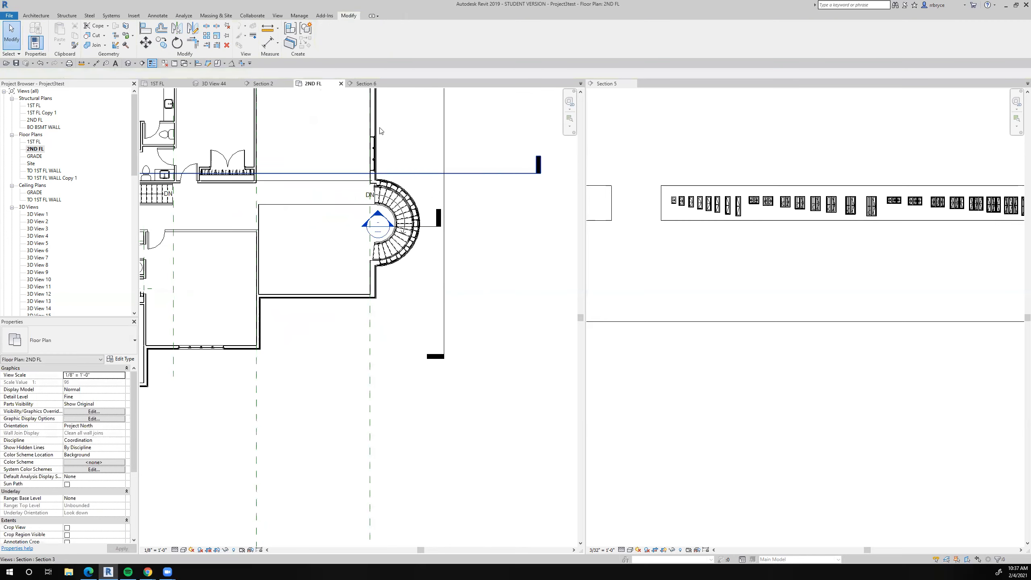
Step: Check the full row of inset windows around the curved stair wall in 3D View 44, raising the camera's viewpoint
{"action": "left_click", "coordinate": [215, 84]}
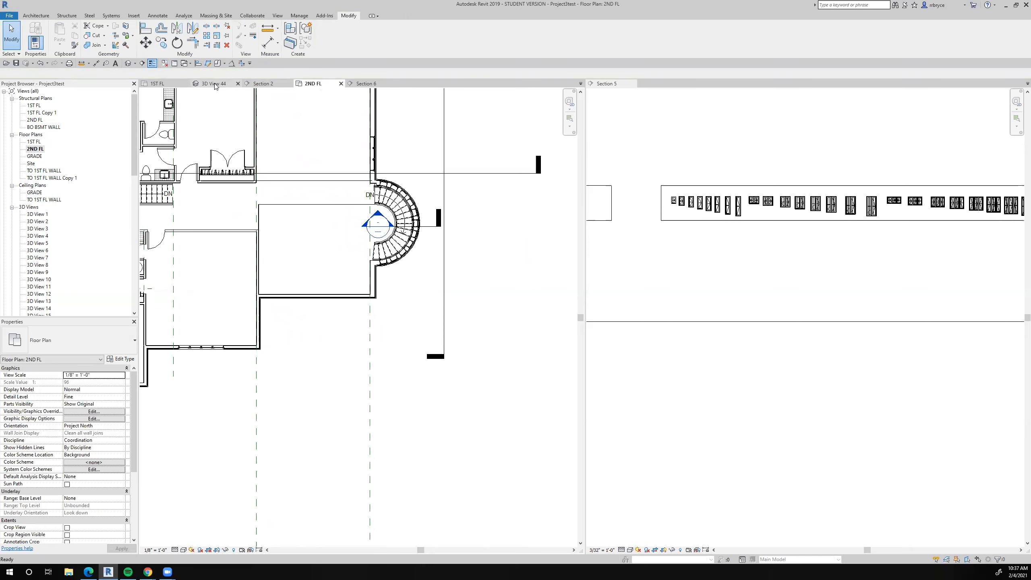
{"action": "scroll", "coordinate": [426, 259], "scroll_direction": "down", "scroll_amount": 3}
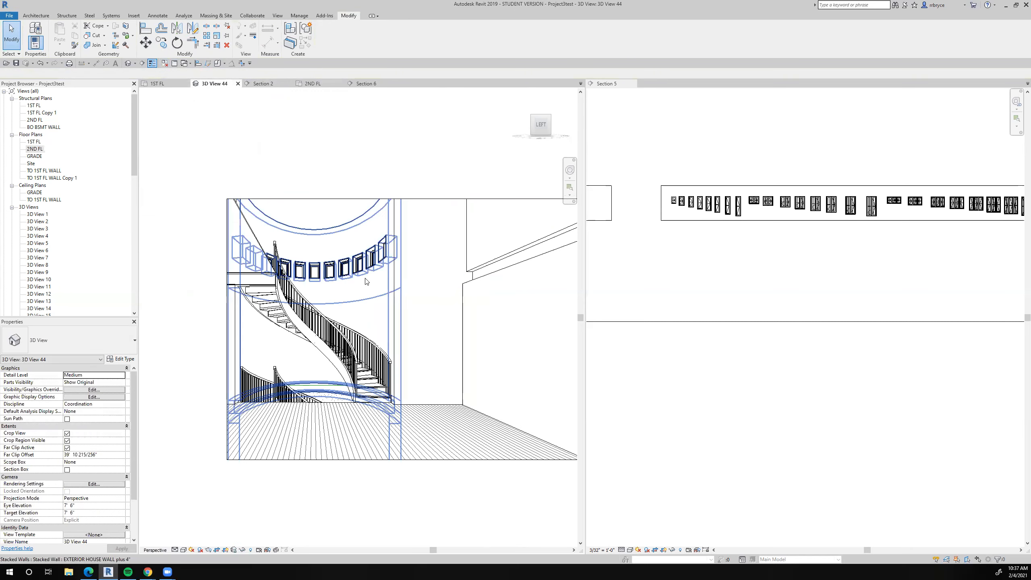
{"action": "left_click", "coordinate": [365, 278]}
{"action": "middle_click_drag", "start_coordinate": [369, 288], "coordinate": [416, 313], "text": "shift"}
{"action": "key", "text": "Escape"}
{"action": "scroll", "coordinate": [400, 326], "scroll_direction": "down", "scroll_amount": 2}
{"action": "scroll", "coordinate": [354, 281], "scroll_direction": "up", "scroll_amount": 1}
{"action": "scroll", "coordinate": [353, 281], "scroll_direction": "up", "scroll_amount": 1}
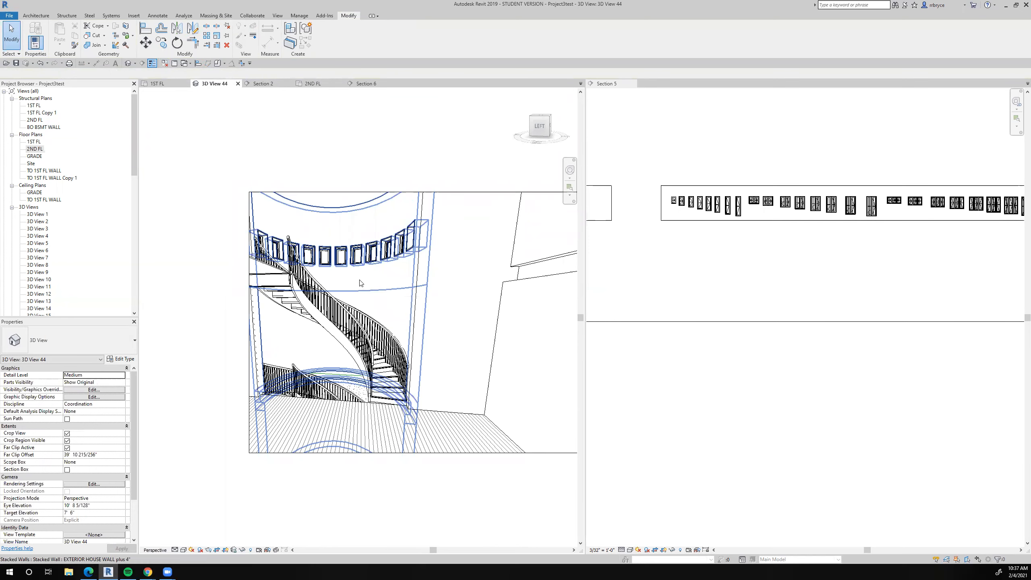
{"action": "scroll", "coordinate": [376, 287], "scroll_direction": "down", "scroll_amount": 1}
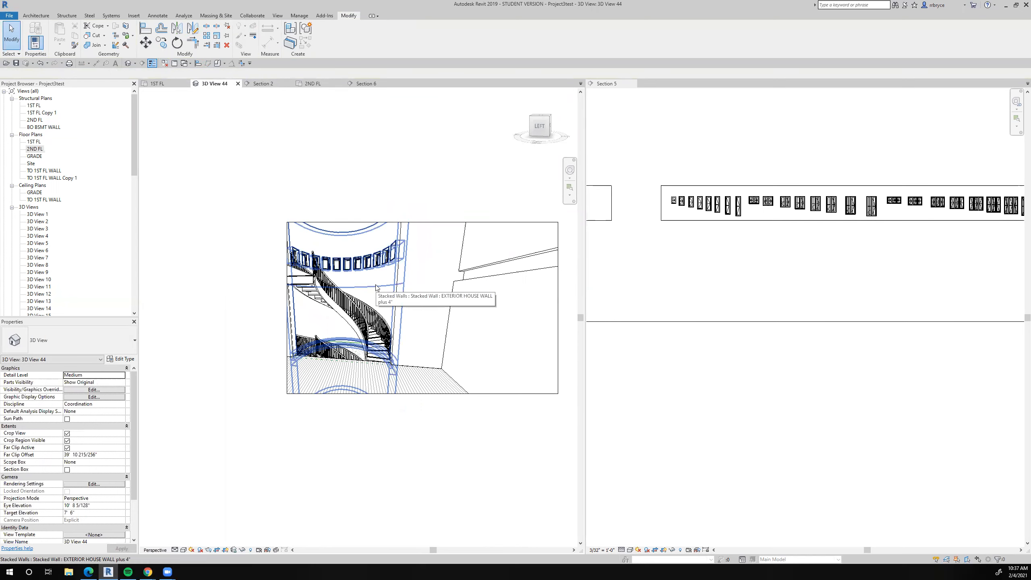
Step: Compare the curved stair wall in the 1ST FL plan with the windowed curved wall in the 2ND FL plan
{"action": "left_click", "coordinate": [169, 85]}
{"action": "scroll", "coordinate": [408, 308], "scroll_direction": "down", "scroll_amount": 6}
{"action": "scroll", "coordinate": [407, 308], "scroll_direction": "up", "scroll_amount": 3}
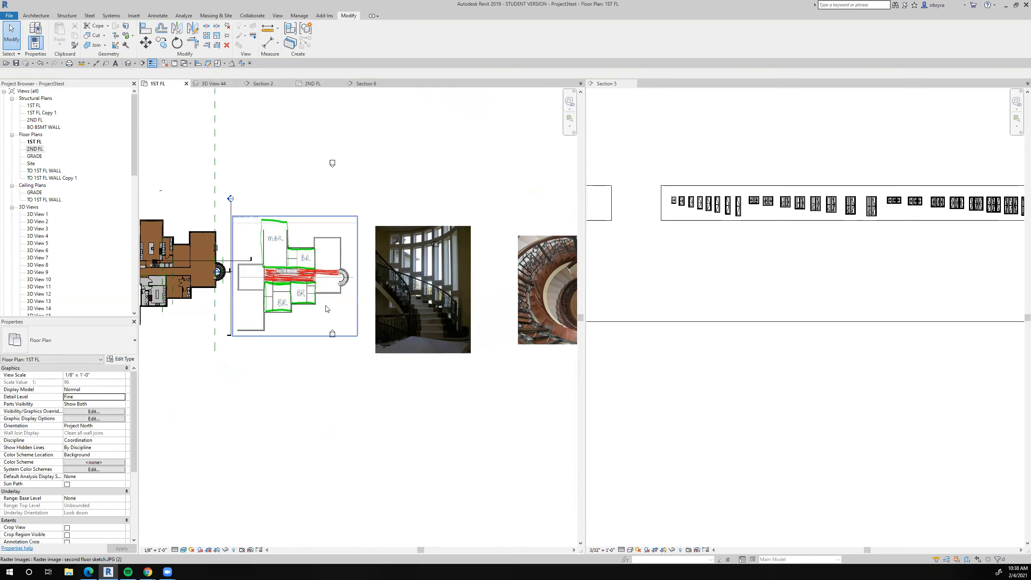
{"action": "scroll", "coordinate": [301, 283], "scroll_direction": "up", "scroll_amount": 2}
{"action": "middle_click_drag", "start_coordinate": [302, 283], "coordinate": [458, 309]}
{"action": "scroll", "coordinate": [345, 297], "scroll_direction": "up", "scroll_amount": 8}
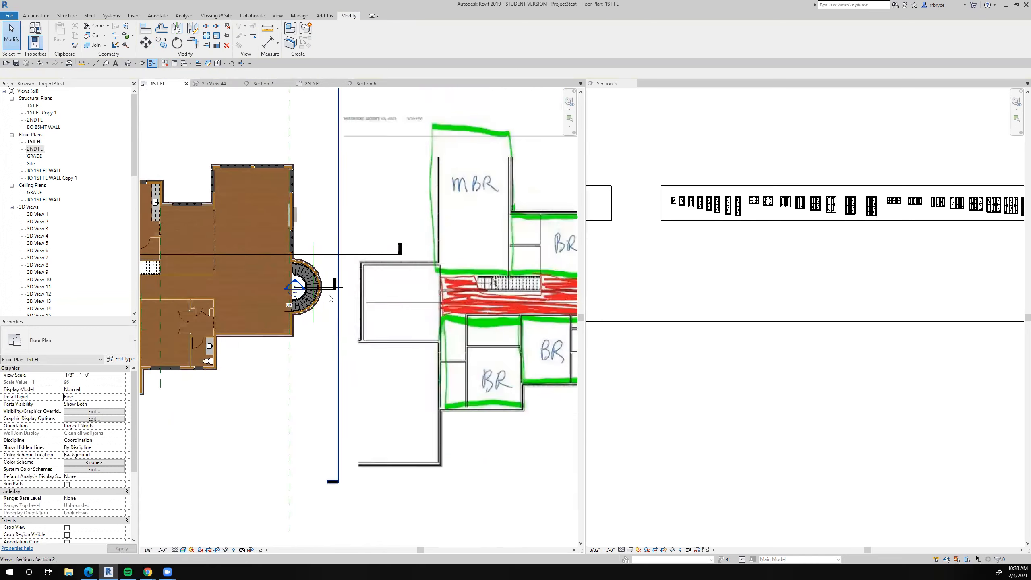
{"action": "scroll", "coordinate": [324, 297], "scroll_direction": "up", "scroll_amount": 2}
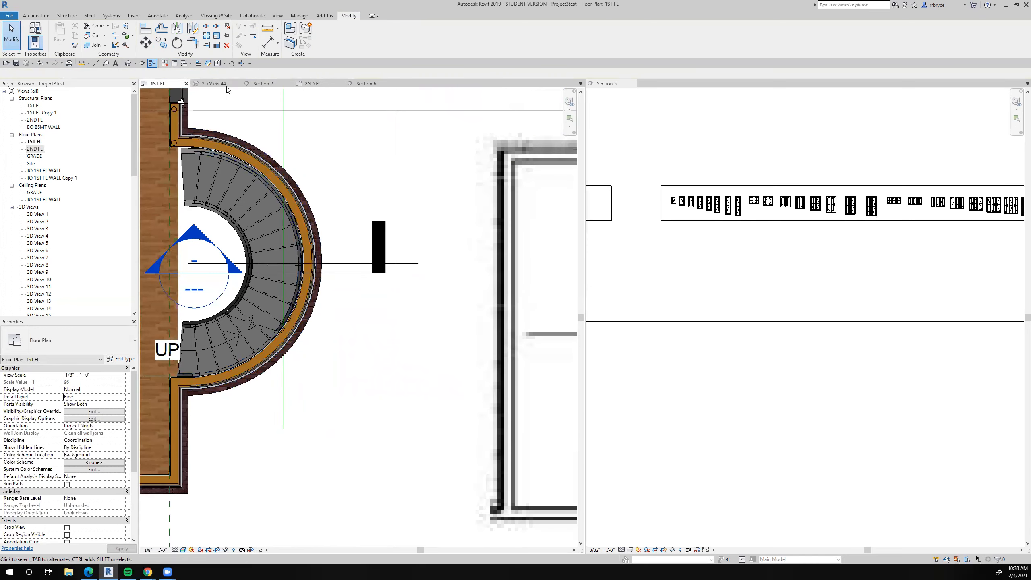
{"action": "left_click", "coordinate": [314, 86]}
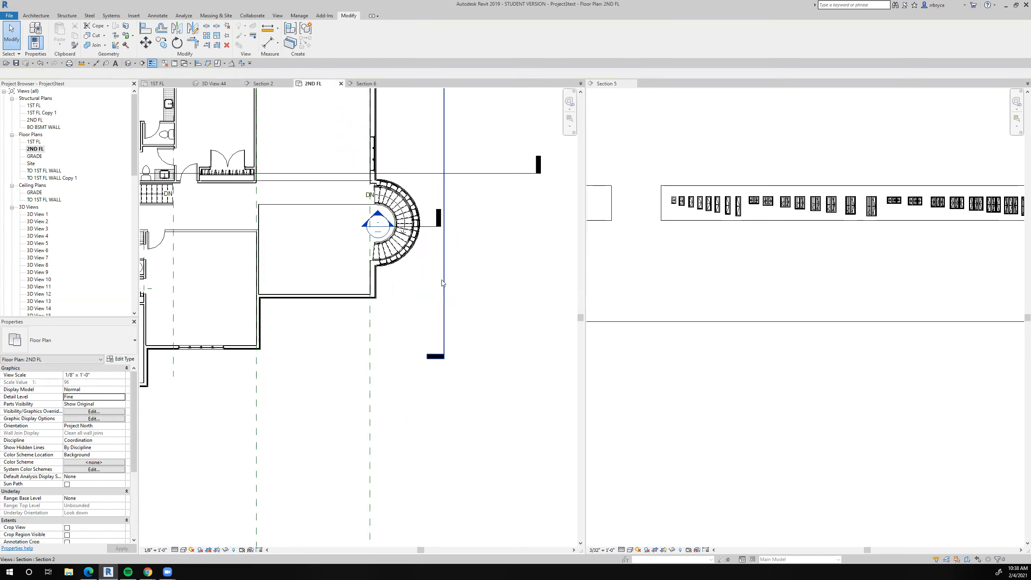
{"action": "scroll", "coordinate": [439, 231], "scroll_direction": "up", "scroll_amount": 4}
{"action": "scroll", "coordinate": [416, 230], "scroll_direction": "up", "scroll_amount": 1}
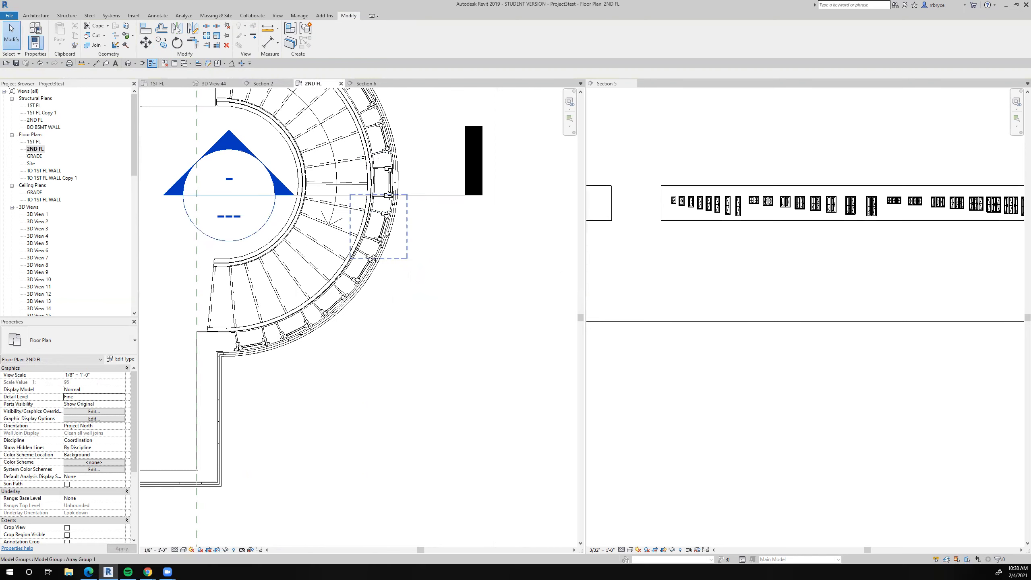
{"action": "scroll", "coordinate": [284, 306], "scroll_direction": "down", "scroll_amount": 2}
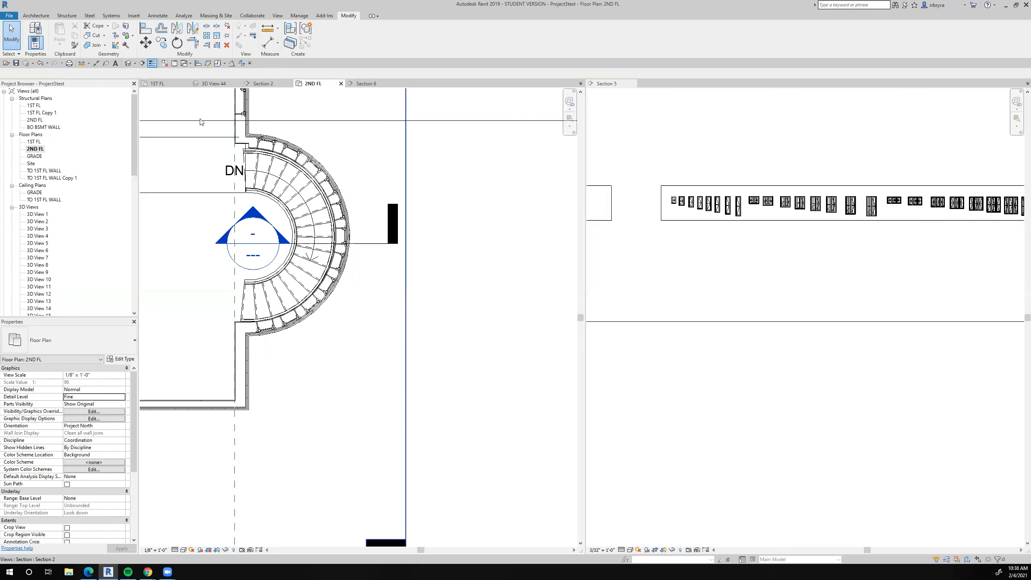
Step: Examine the reference photos of the curved staircase, its tall windows and domed ceiling beside the 1ST FL plan
{"action": "left_click", "coordinate": [159, 84]}
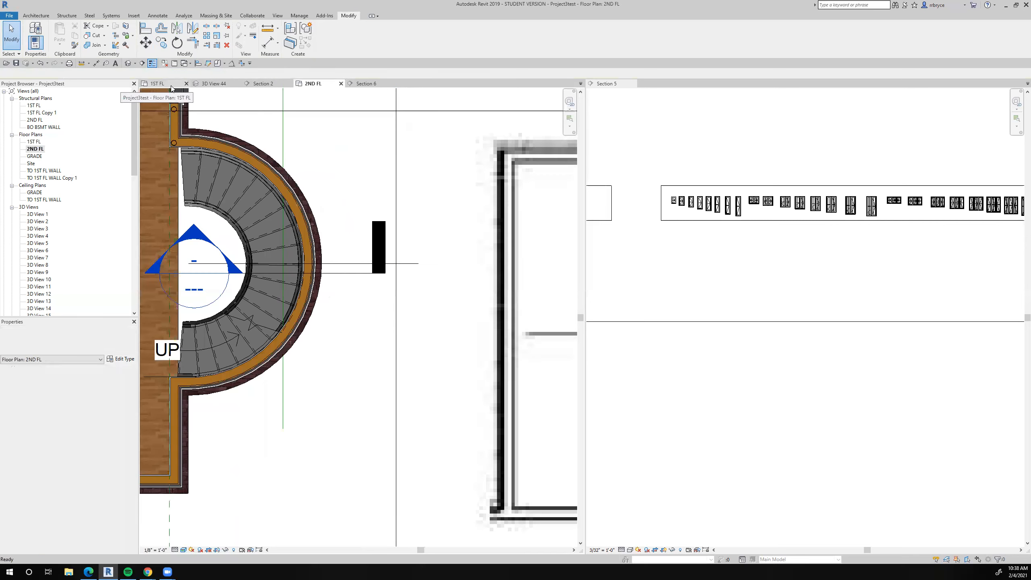
{"action": "scroll", "coordinate": [258, 205], "scroll_direction": "down", "scroll_amount": 5}
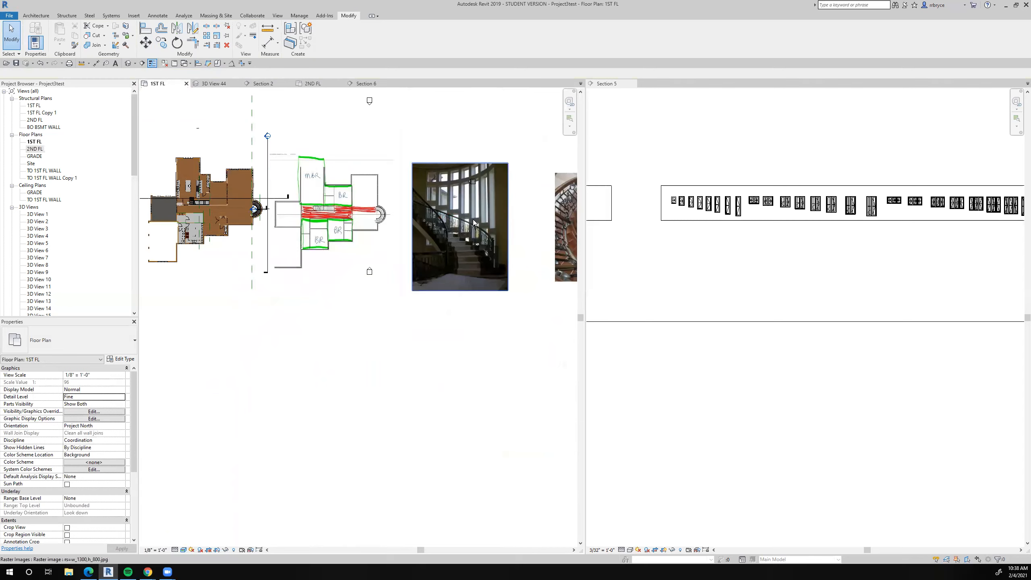
{"action": "scroll", "coordinate": [469, 215], "scroll_direction": "up", "scroll_amount": 2}
{"action": "middle_click_drag", "start_coordinate": [439, 231], "coordinate": [358, 279]}
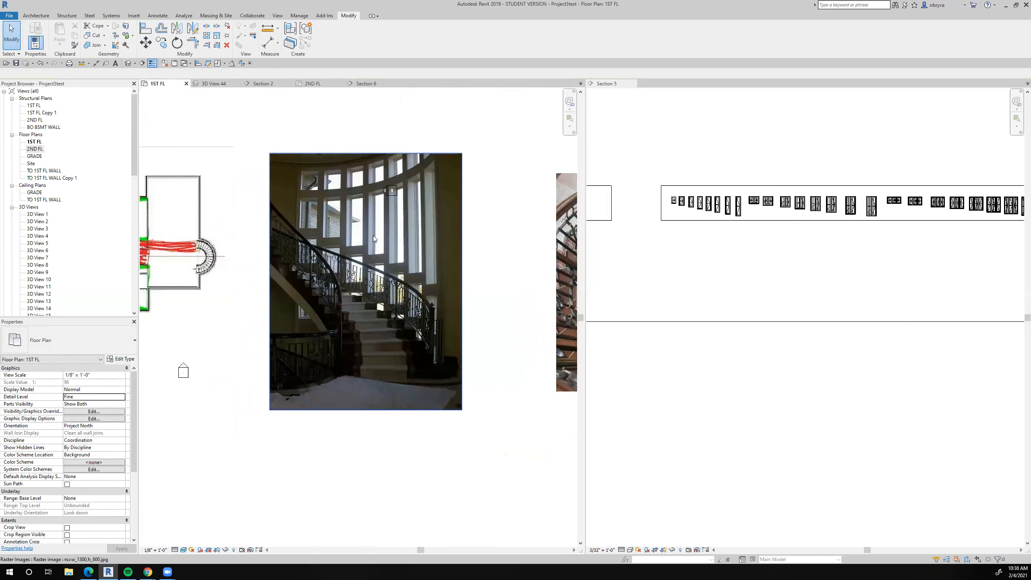
{"action": "scroll", "coordinate": [373, 235], "scroll_direction": "down", "scroll_amount": 1}
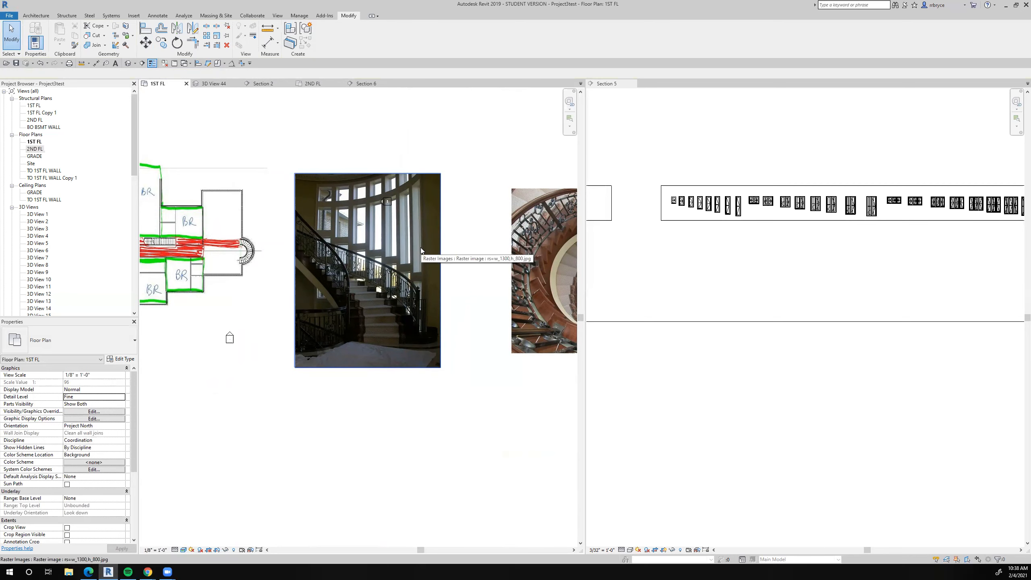
{"action": "scroll", "coordinate": [421, 248], "scroll_direction": "down", "scroll_amount": 4}
{"action": "middle_click_drag", "start_coordinate": [500, 253], "coordinate": [420, 242]}
{"action": "scroll", "coordinate": [439, 233], "scroll_direction": "up", "scroll_amount": 5}
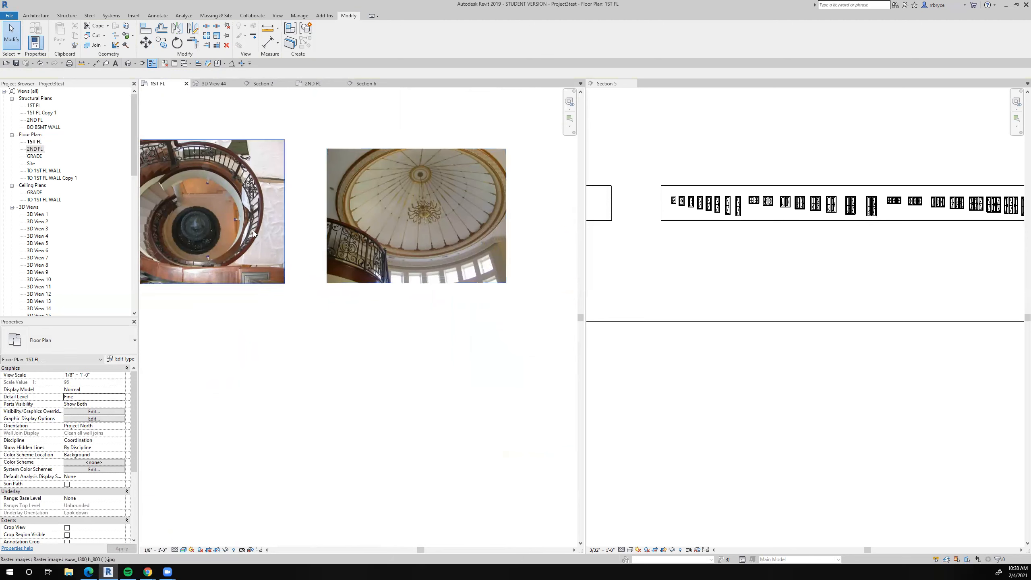
Step: Go to Section 2 from its section line in the 2ND FL plan and examine the window row on the curved wall
{"action": "left_click", "coordinate": [327, 83]}
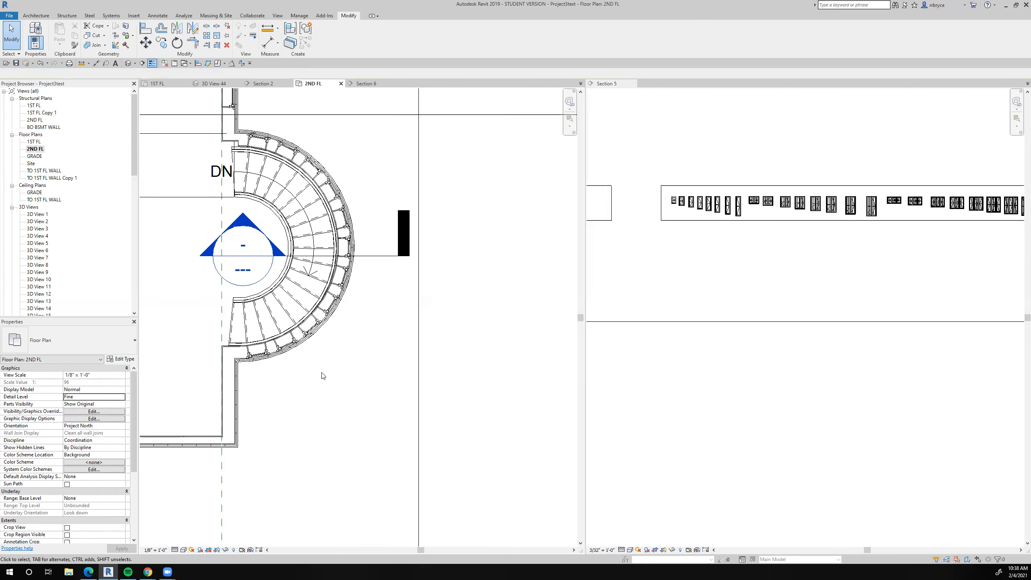
{"action": "scroll", "coordinate": [327, 370], "scroll_direction": "down", "scroll_amount": 3}
{"action": "scroll", "coordinate": [362, 350], "scroll_direction": "down", "scroll_amount": 4}
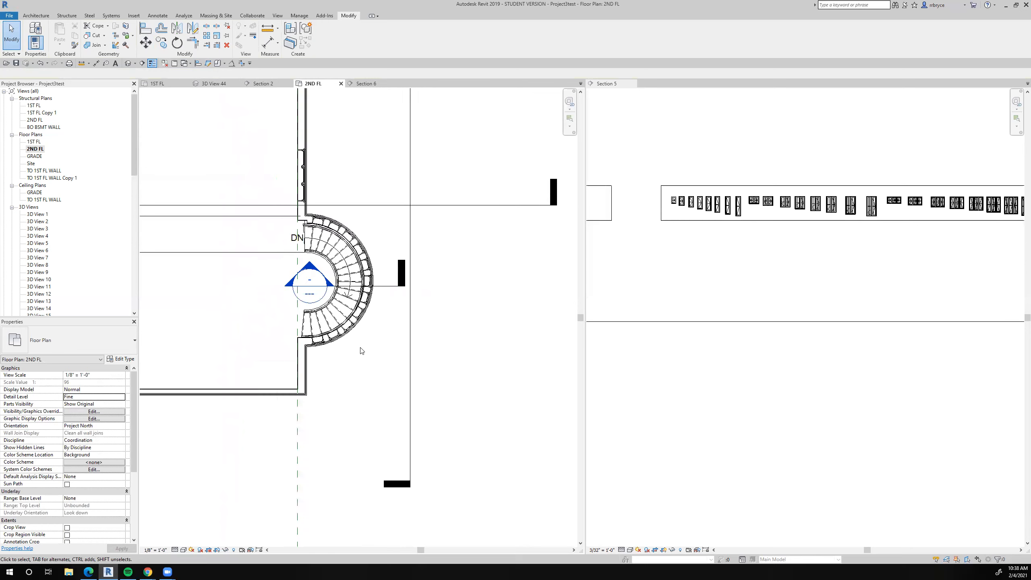
{"action": "left_click", "coordinate": [393, 351]}
{"action": "right_click", "coordinate": [399, 352]}
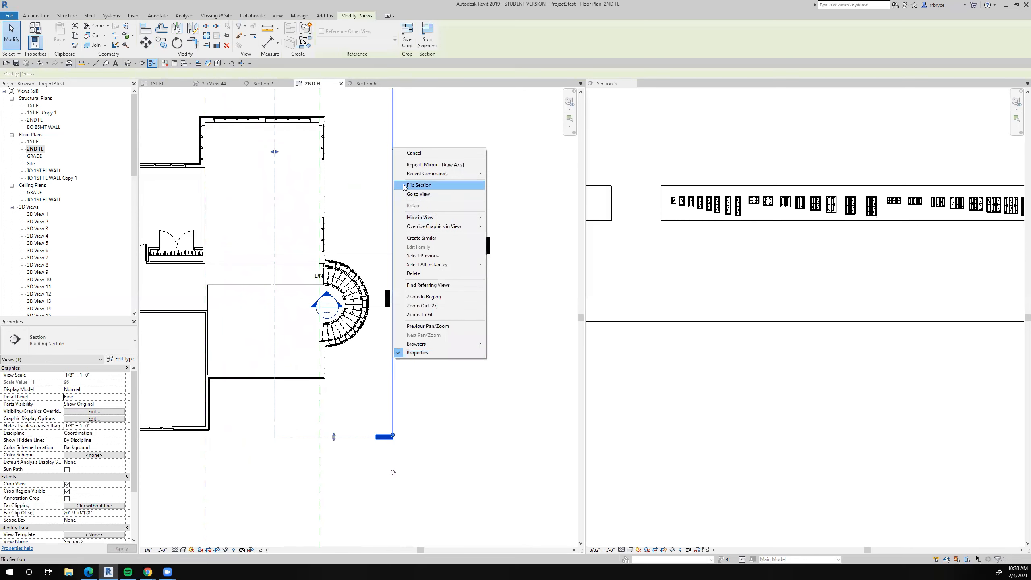
{"action": "left_click", "coordinate": [418, 194]}
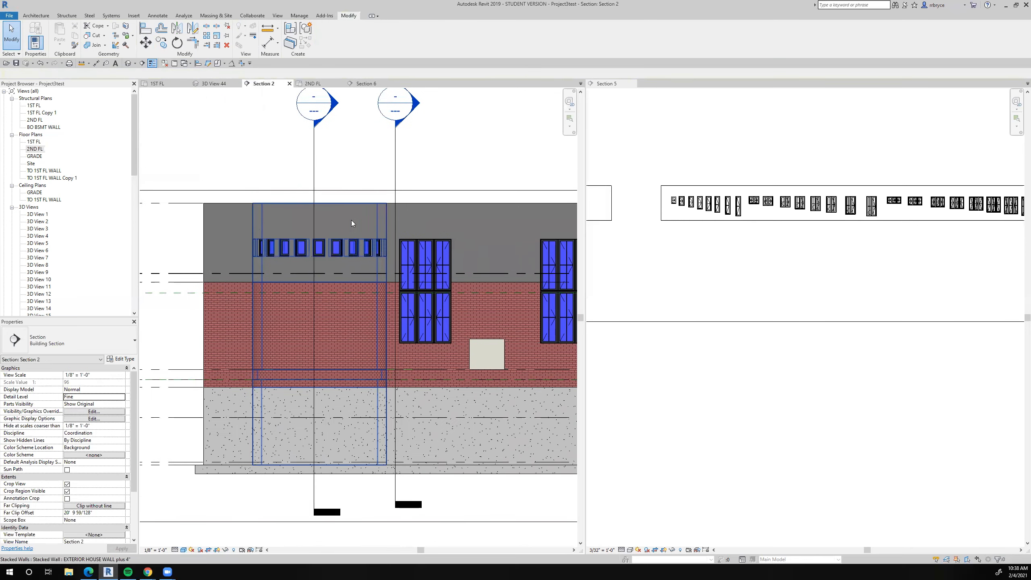
{"action": "scroll", "coordinate": [260, 231], "scroll_direction": "up", "scroll_amount": 5}
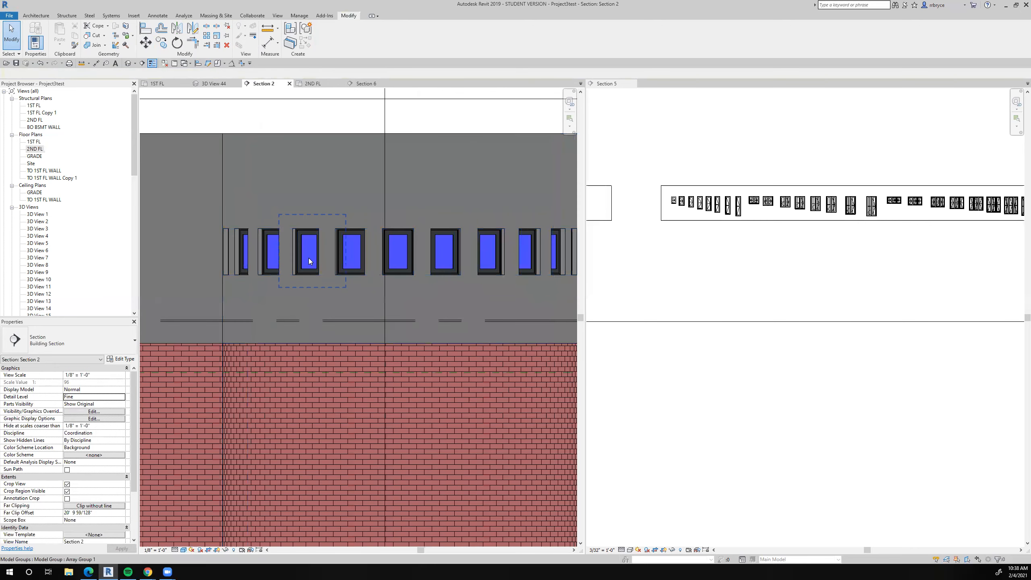
Step: Try to copy the centre window group of the curved wall's row down below the row in Section 2
{"action": "left_click", "coordinate": [309, 260]}
{"action": "scroll", "coordinate": [308, 258], "scroll_direction": "down", "scroll_amount": 2}
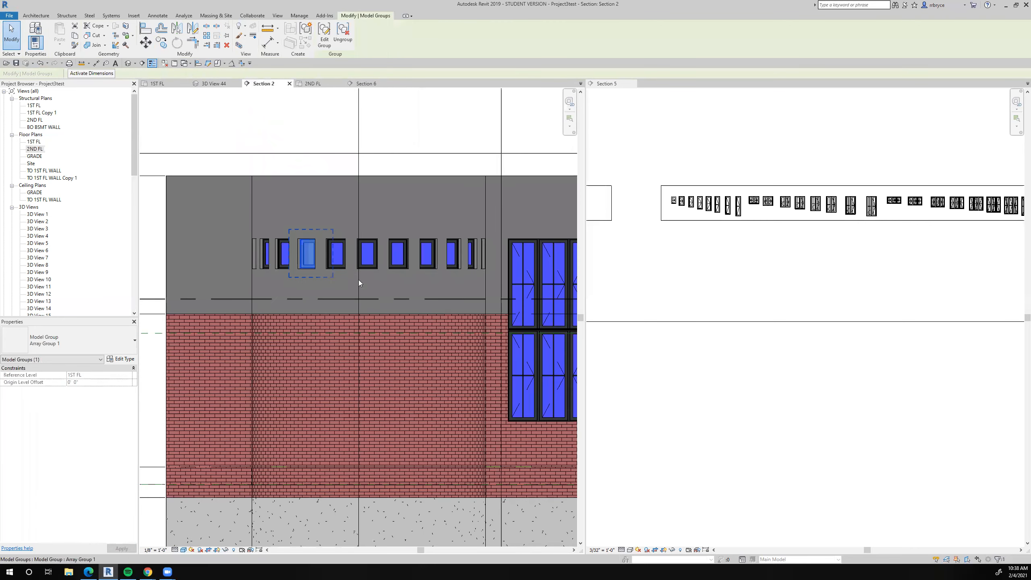
{"action": "left_click", "coordinate": [367, 254]}
{"action": "key", "text": "c"}
{"action": "key", "text": "o"}
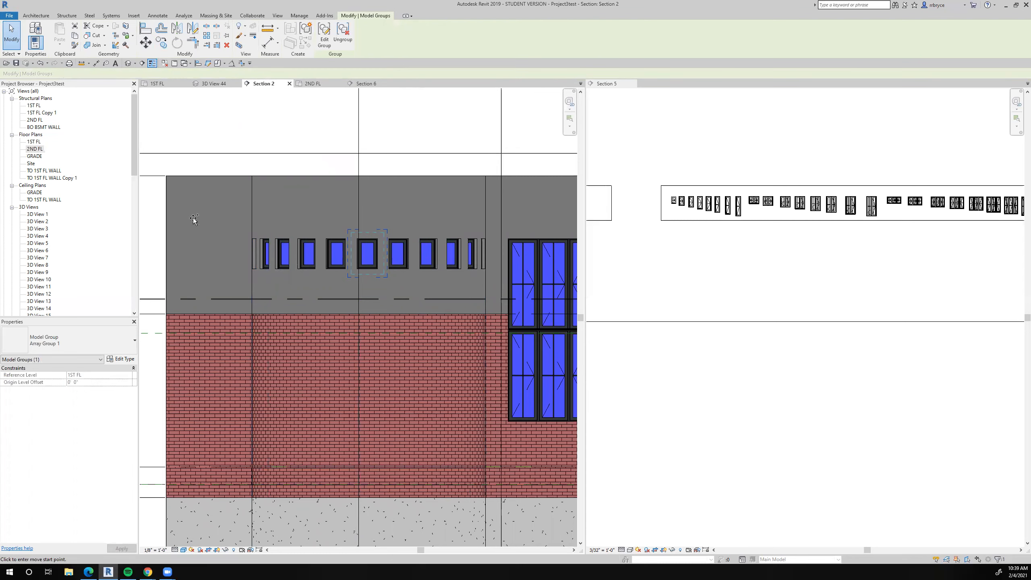
{"action": "left_click", "coordinate": [194, 218]}
{"action": "left_click", "coordinate": [188, 266]}
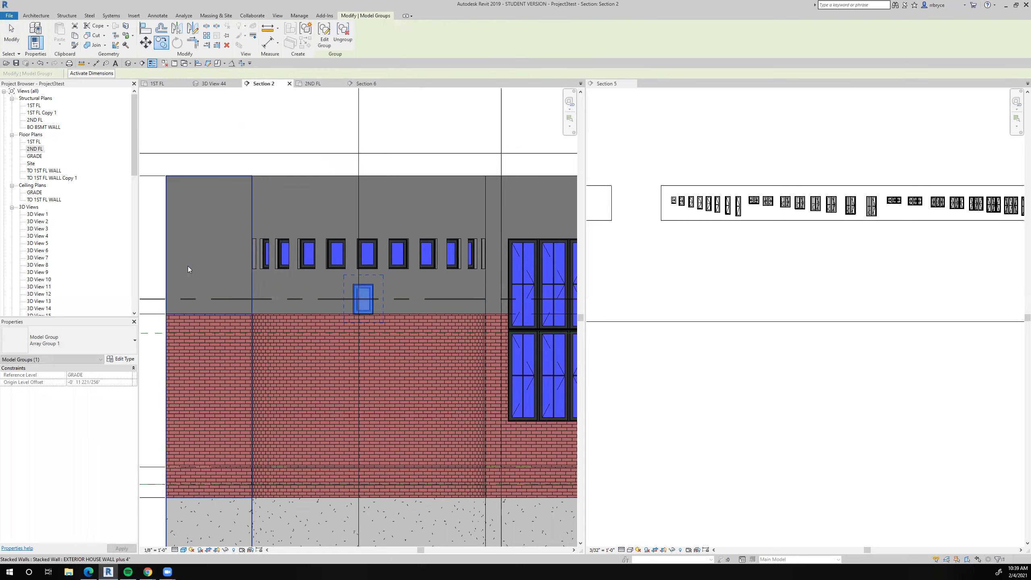
Step: Try to align the copied window with the centre window above, and delete the misplaced copy
{"action": "left_click", "coordinate": [146, 30]}
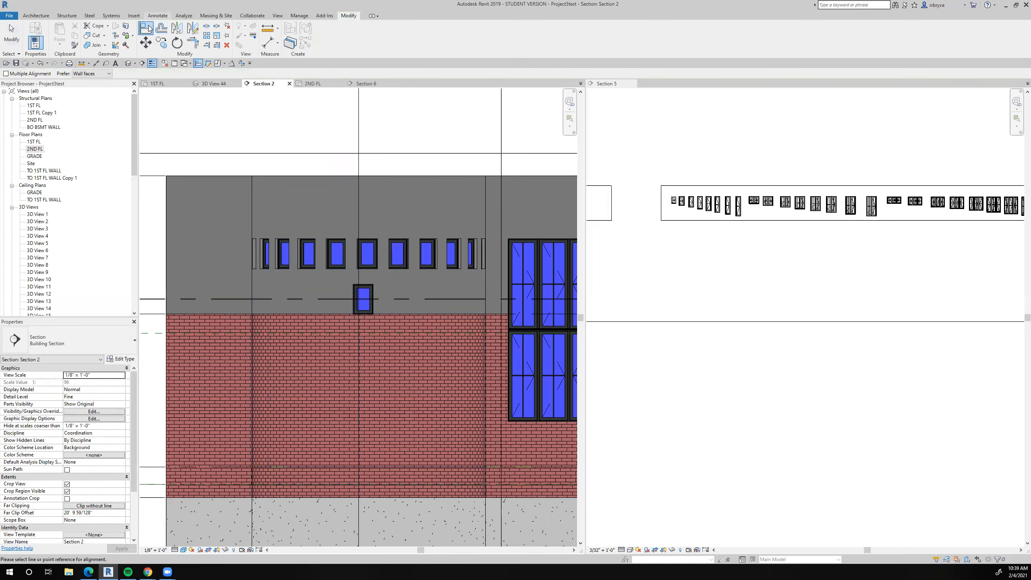
{"action": "scroll", "coordinate": [393, 267], "scroll_direction": "up", "scroll_amount": 3}
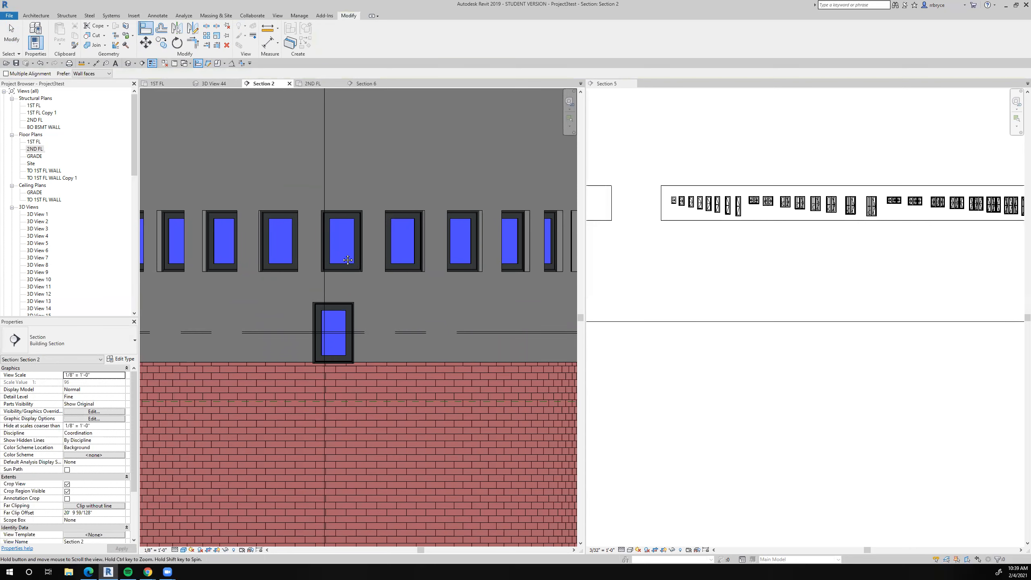
{"action": "middle_click_drag", "start_coordinate": [343, 258], "coordinate": [340, 250]}
{"action": "key", "text": "Escape"}
{"action": "key", "text": "Escape"}
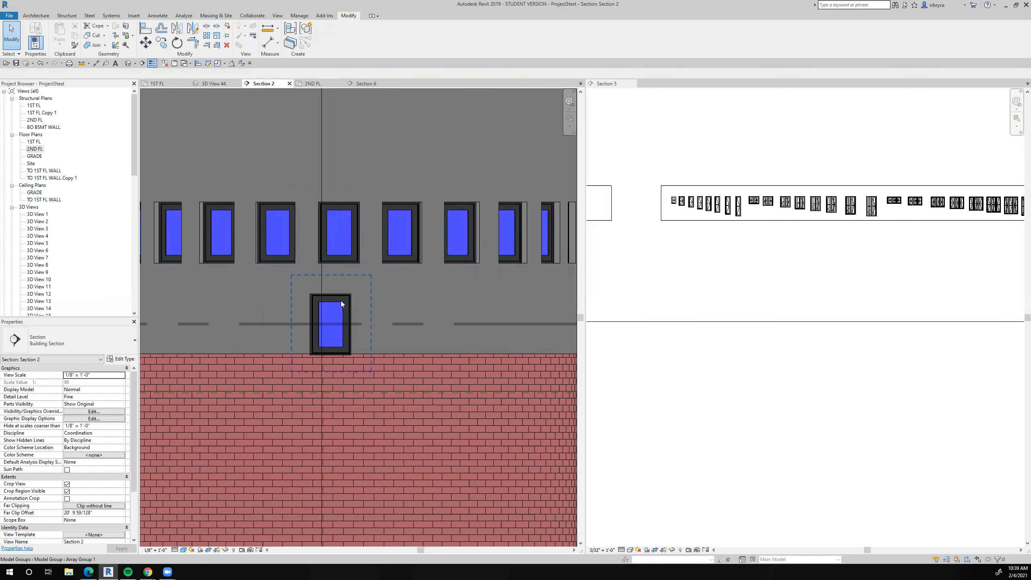
{"action": "left_click", "coordinate": [346, 295]}
Step: Copy the centre window group vertically down and nudge the copy further until it sits clear below the window row
{"action": "left_click", "coordinate": [335, 262]}
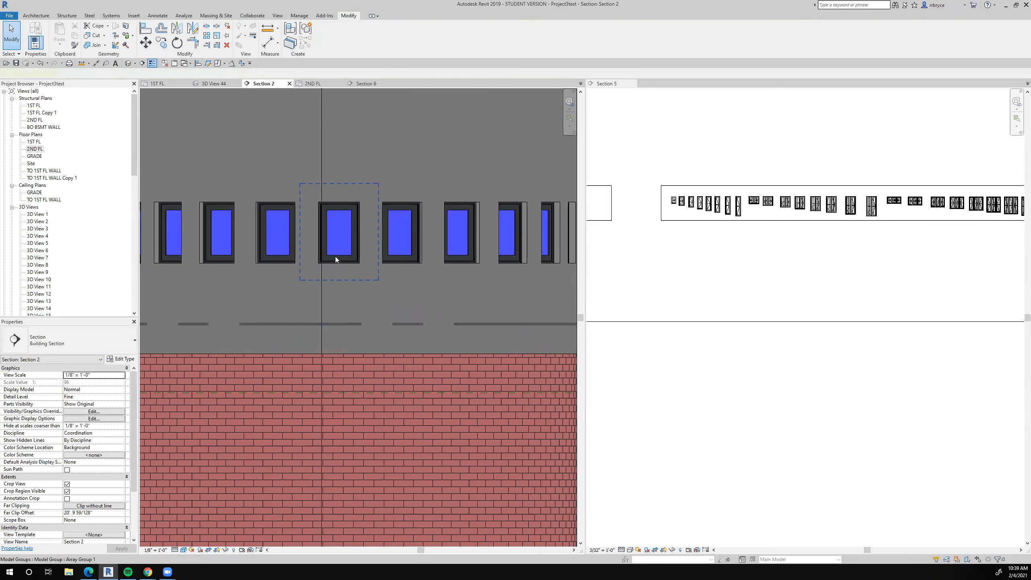
{"action": "left_click", "coordinate": [161, 42]}
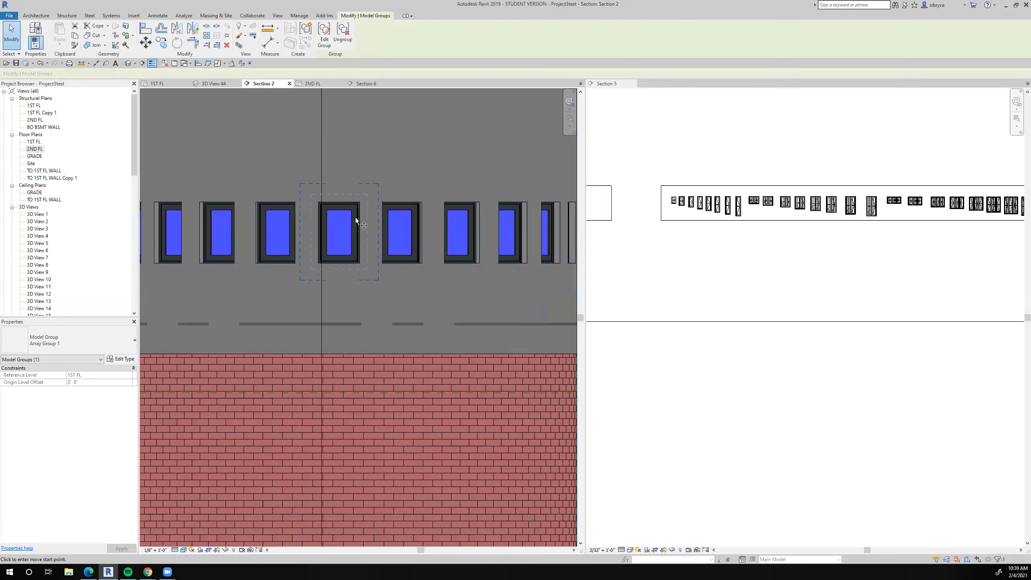
{"action": "left_click", "coordinate": [341, 116]}
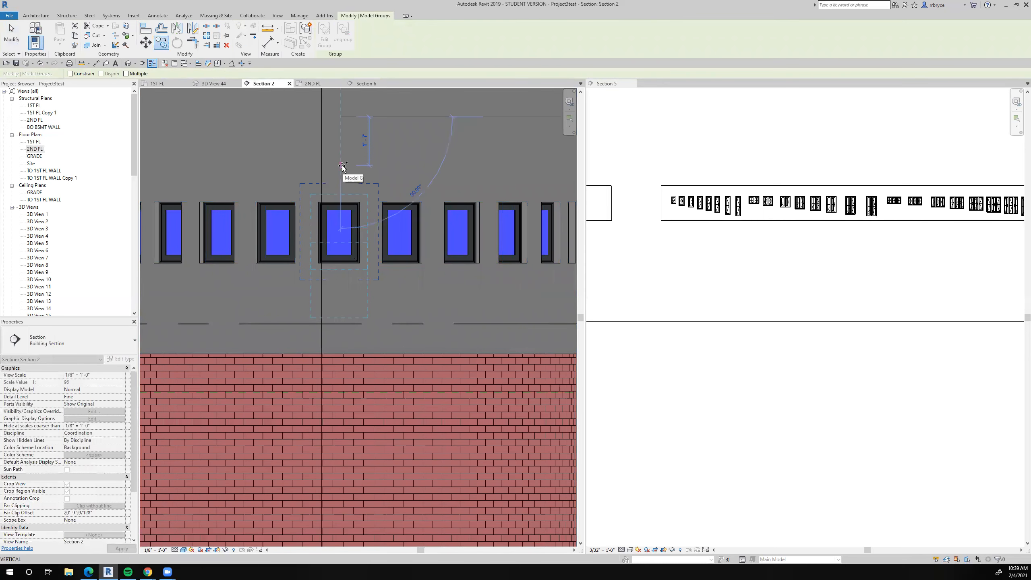
{"action": "left_click", "coordinate": [343, 162]}
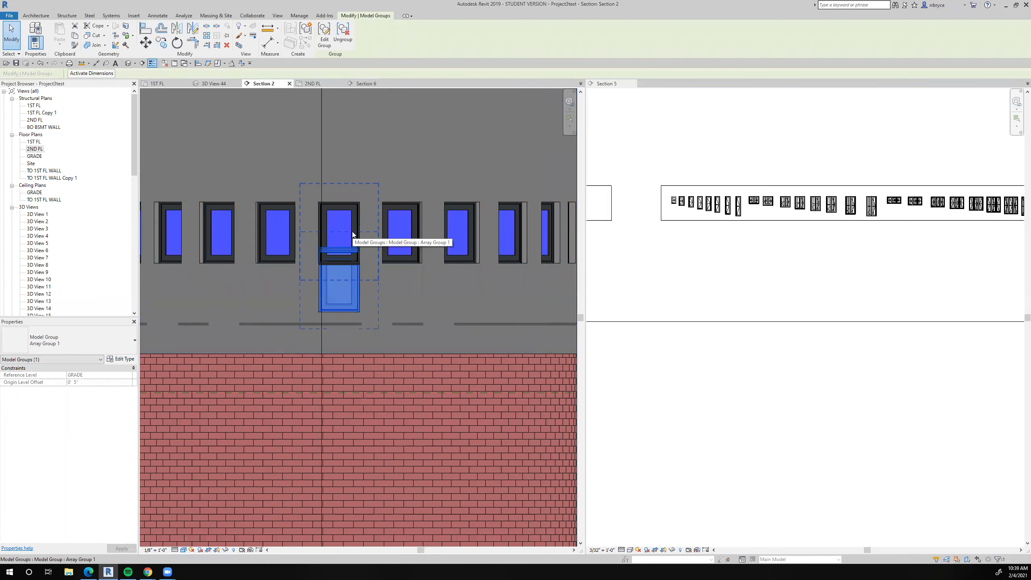
{"action": "key", "text": "Down"}
{"action": "key", "text": "Down"}
{"action": "key", "text": "Down"}
{"action": "key", "text": "Down"}
{"action": "key", "text": "Down"}
{"action": "key", "text": "Down"}
{"action": "key", "text": "Down"}
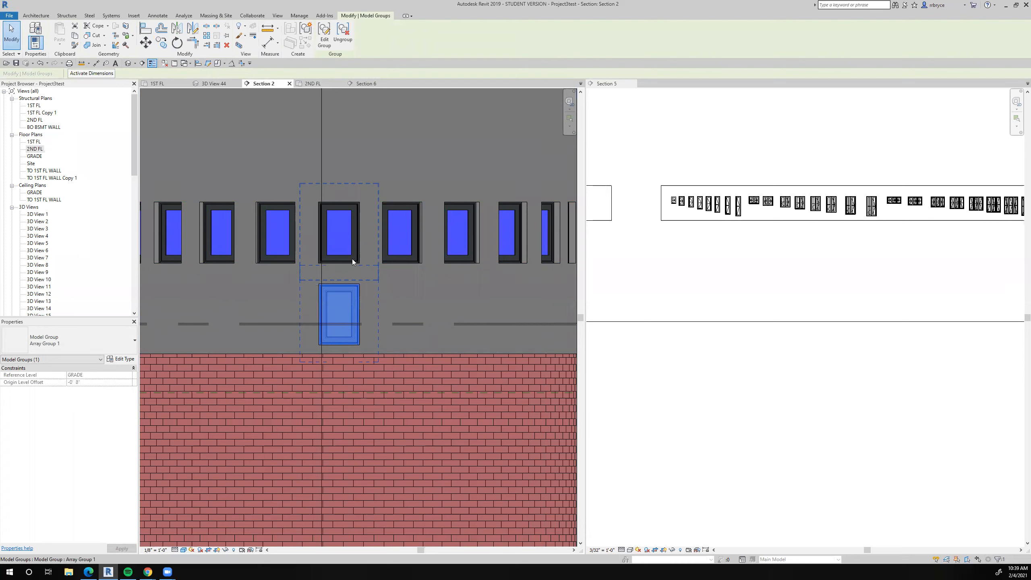
Step: Measure the vertical gap between the centre window's bottom and the top of the copy below with an aligned dimension
{"action": "scroll", "coordinate": [352, 258], "scroll_direction": "up", "scroll_amount": 5}
{"action": "scroll", "coordinate": [359, 261], "scroll_direction": "down", "scroll_amount": 3}
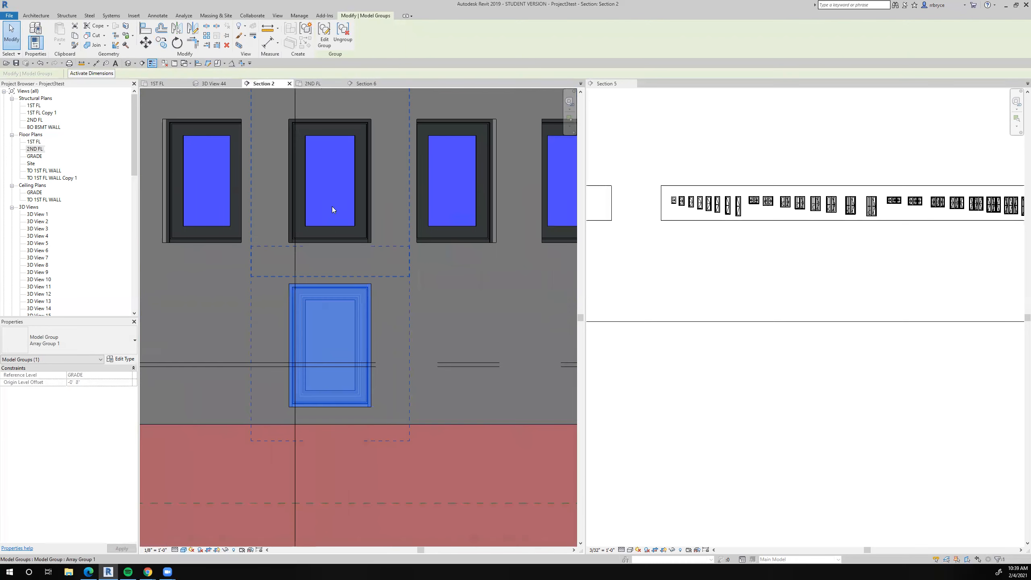
{"action": "left_click", "coordinate": [277, 43]}
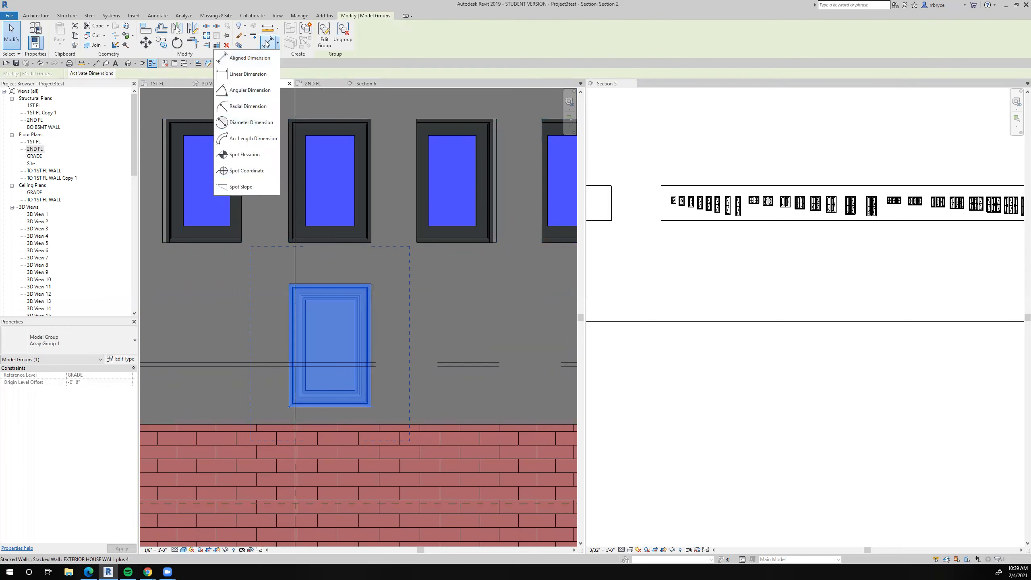
{"action": "left_click", "coordinate": [98, 63]}
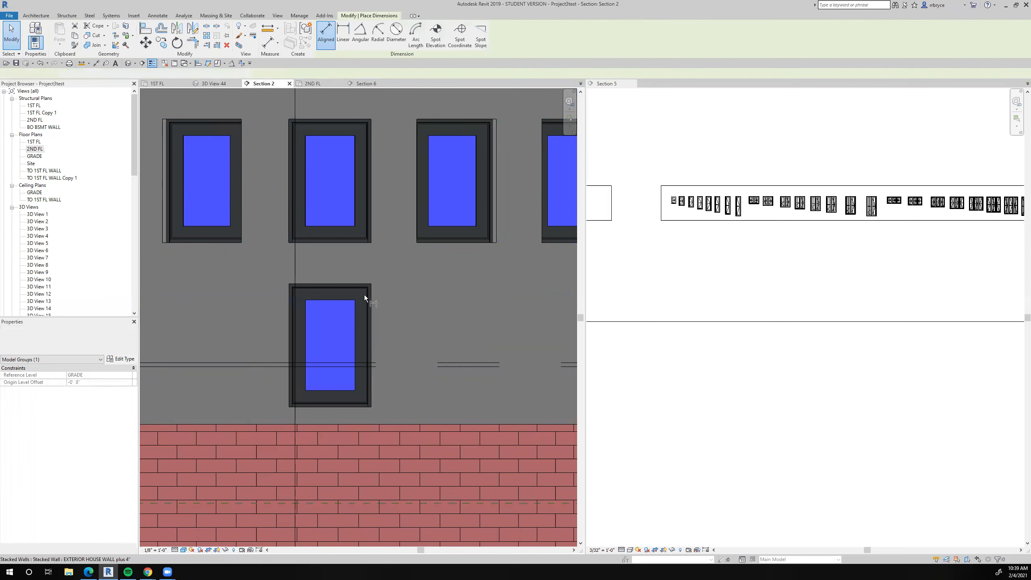
{"action": "left_click", "coordinate": [344, 284]}
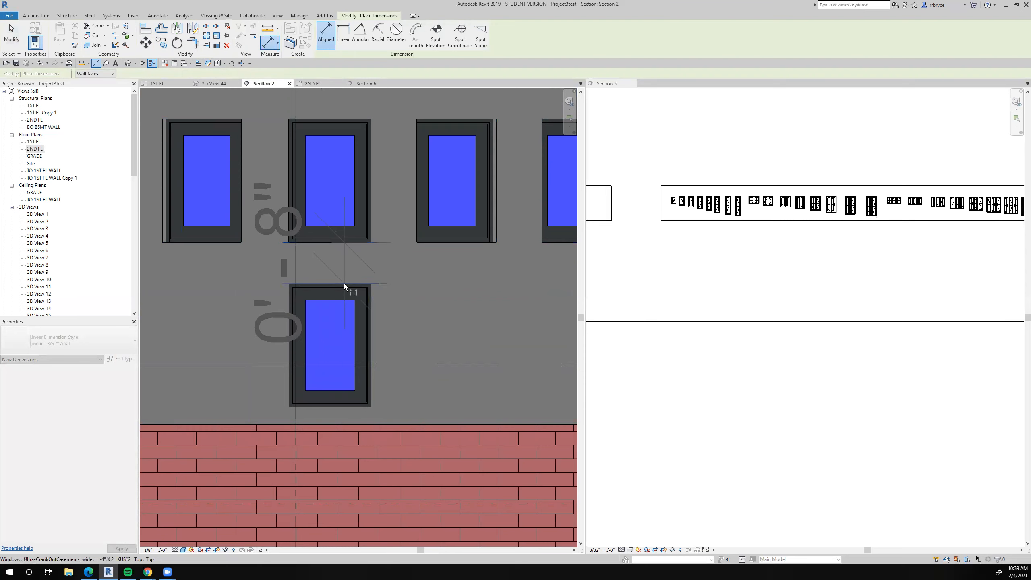
{"action": "scroll", "coordinate": [344, 284], "scroll_direction": "down", "scroll_amount": 3}
{"action": "middle_click_drag", "start_coordinate": [370, 348], "coordinate": [353, 328]}
{"action": "scroll", "coordinate": [353, 328], "scroll_direction": "down", "scroll_amount": 2}
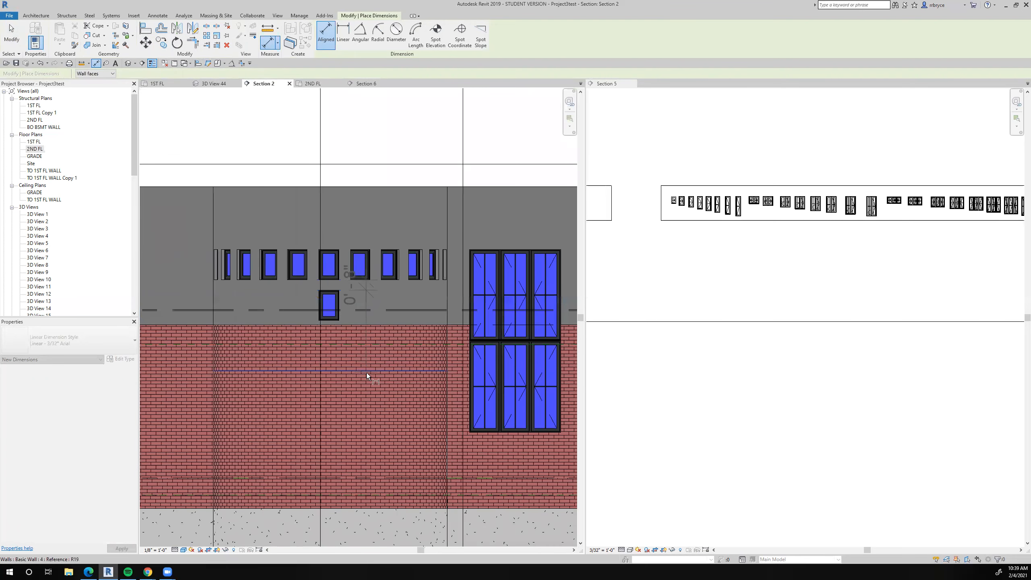
{"action": "left_click", "coordinate": [379, 399]}
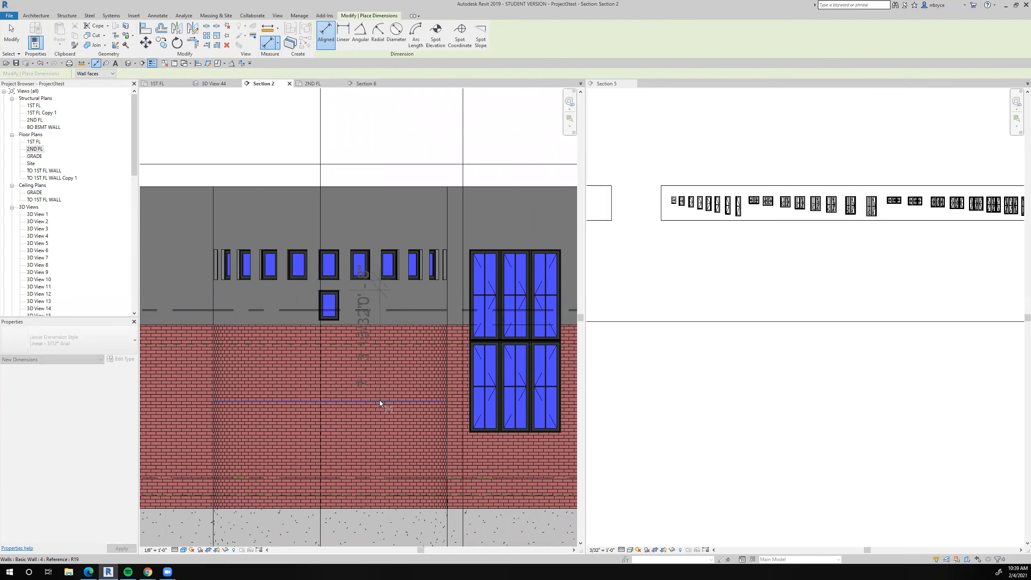
{"action": "key", "text": "Escape"}
{"action": "key", "text": "Escape"}
Step: Move the Section 6 line sideways onto the middle of the centre window and its lower copy, and go to that section's view
{"action": "scroll", "coordinate": [389, 381], "scroll_direction": "up", "scroll_amount": 2}
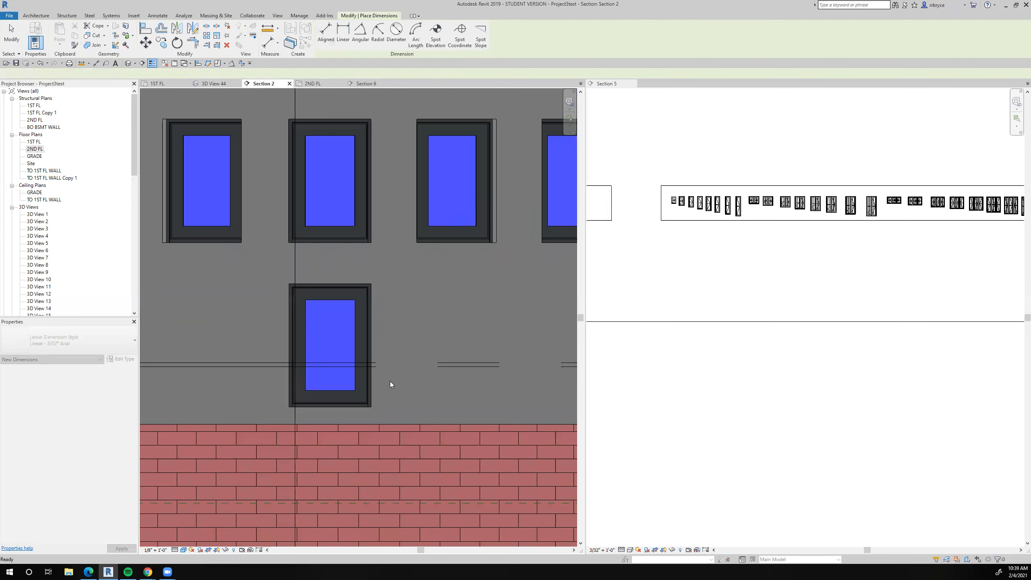
{"action": "scroll", "coordinate": [391, 381], "scroll_direction": "down", "scroll_amount": 4}
{"action": "scroll", "coordinate": [392, 381], "scroll_direction": "down", "scroll_amount": 2}
{"action": "scroll", "coordinate": [389, 338], "scroll_direction": "up", "scroll_amount": 3}
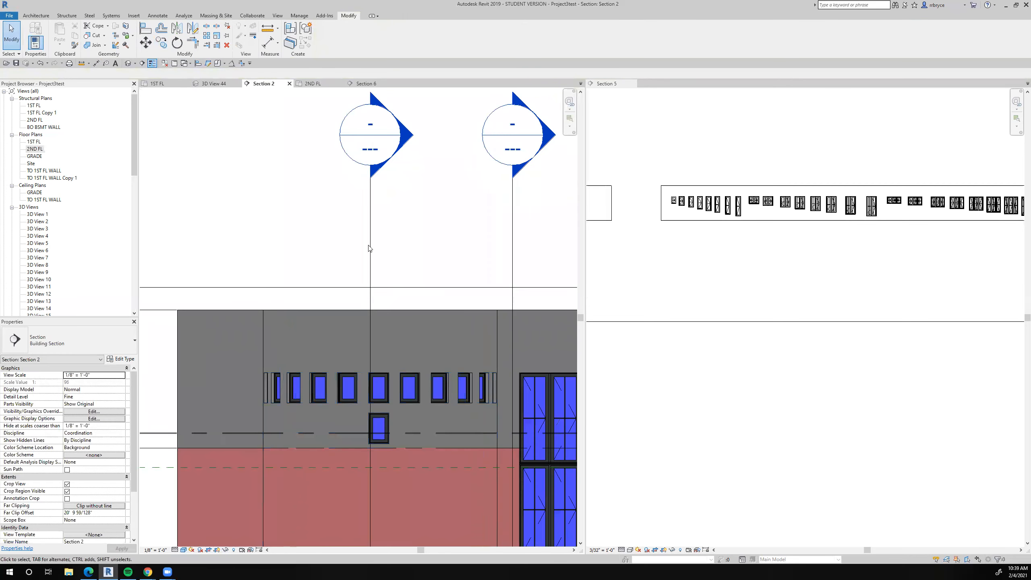
{"action": "left_click_drag", "start_coordinate": [370, 248], "coordinate": [377, 249]}
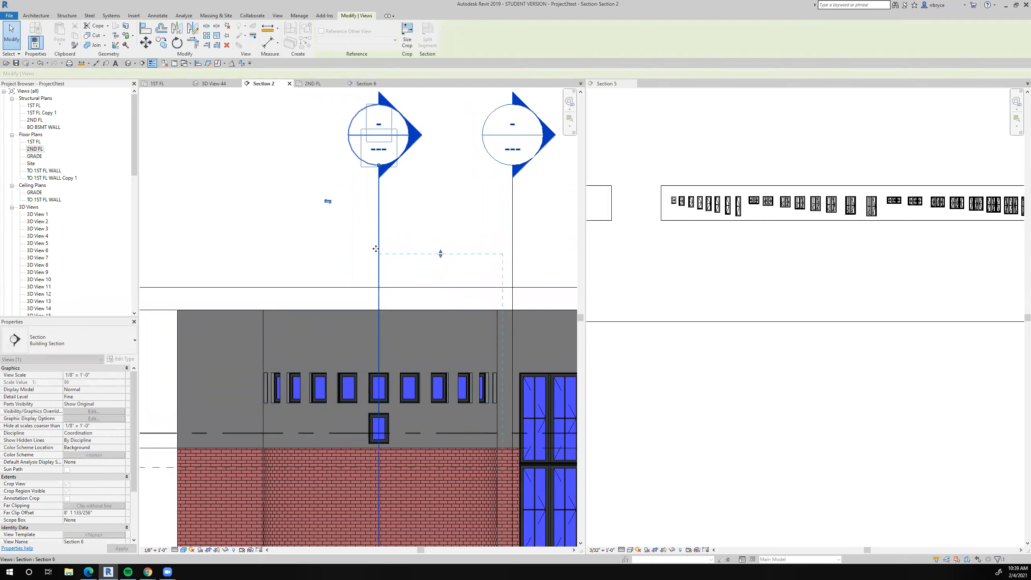
{"action": "right_click", "coordinate": [377, 249]}
{"action": "left_click", "coordinate": [401, 294]}
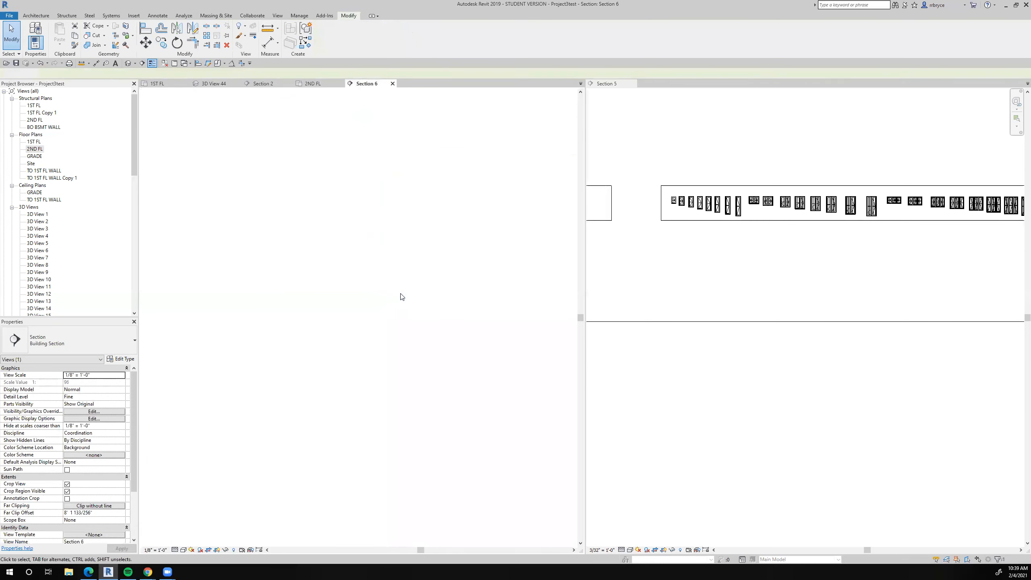
{"action": "scroll", "coordinate": [410, 306], "scroll_direction": "down", "scroll_amount": 5}
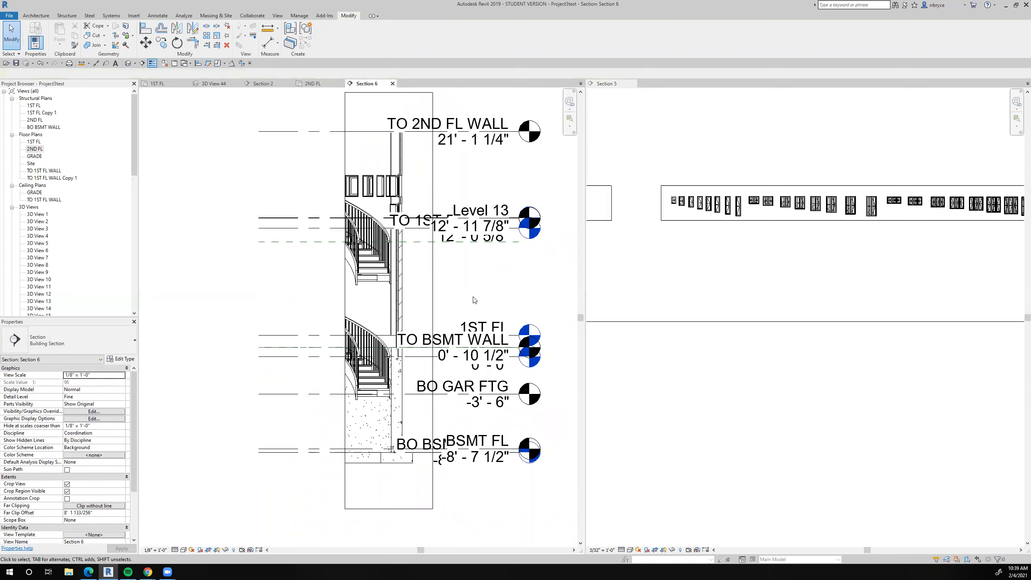
Step: Hide the Levels annotation category in Section 6
{"action": "key", "text": "v"}
{"action": "key", "text": "g"}
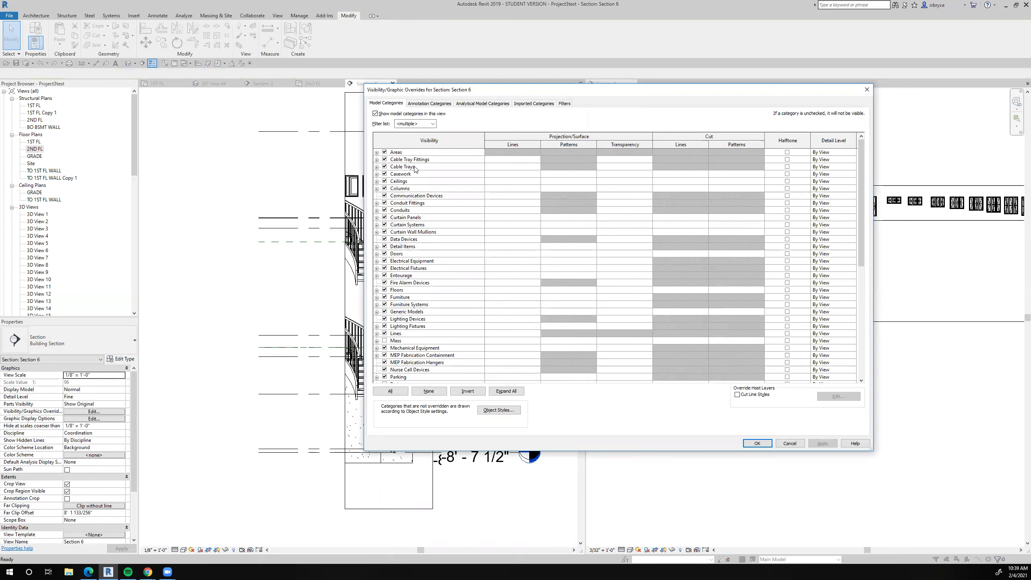
{"action": "left_click", "coordinate": [419, 103]}
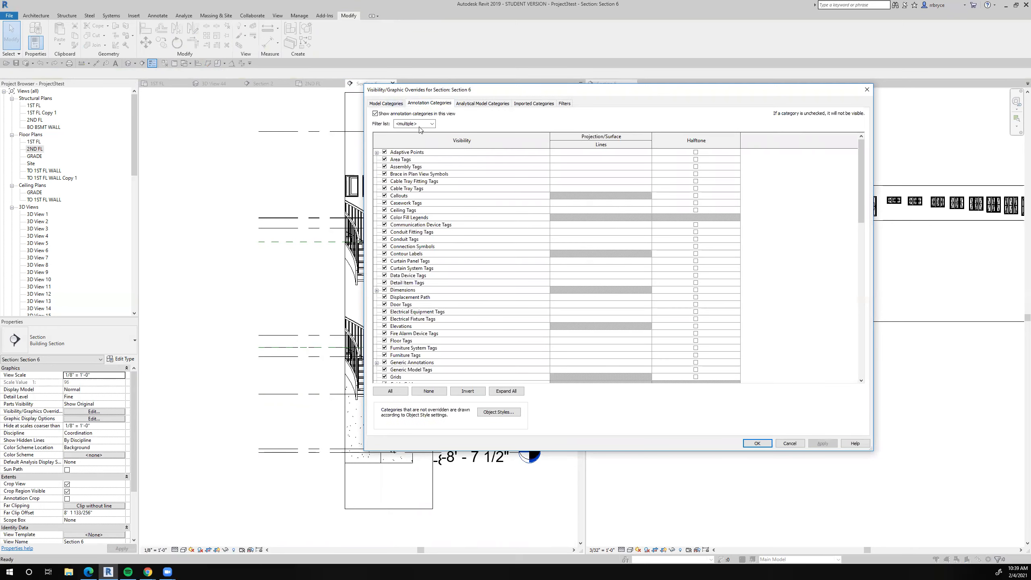
{"action": "left_click", "coordinate": [417, 290]}
{"action": "scroll", "coordinate": [417, 293], "scroll_direction": "down", "scroll_amount": 2}
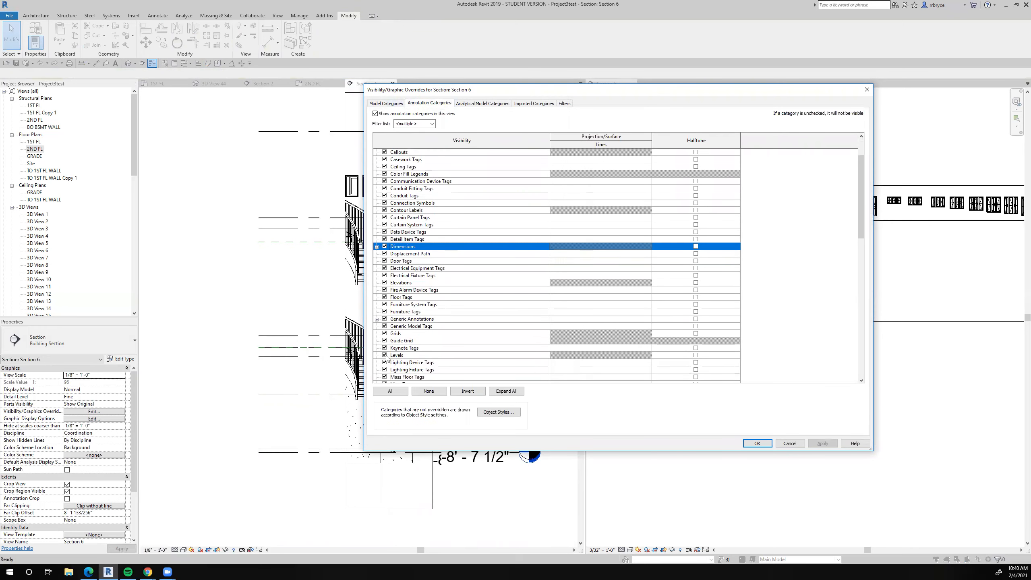
{"action": "left_click", "coordinate": [384, 355]}
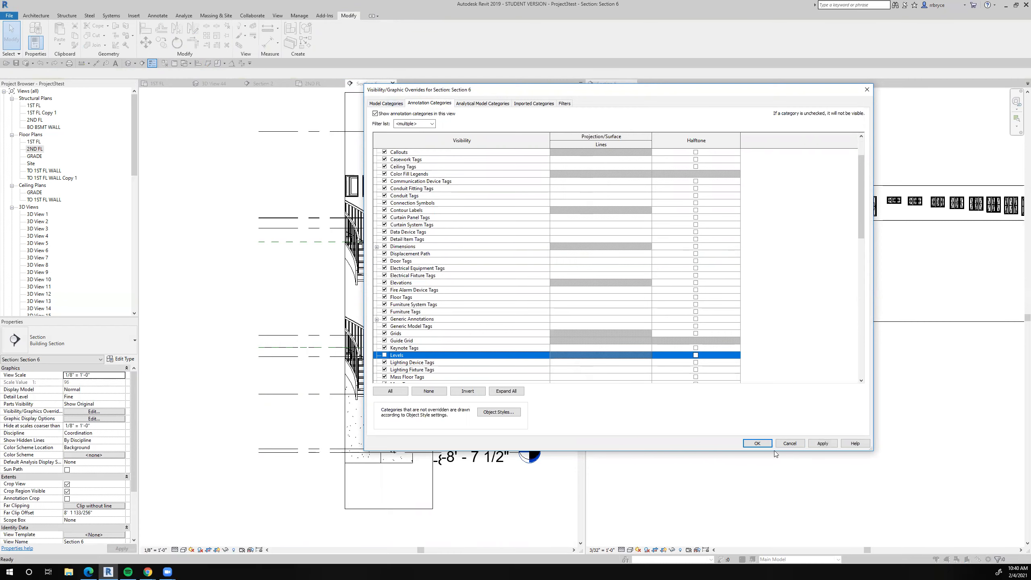
{"action": "left_click", "coordinate": [751, 444]}
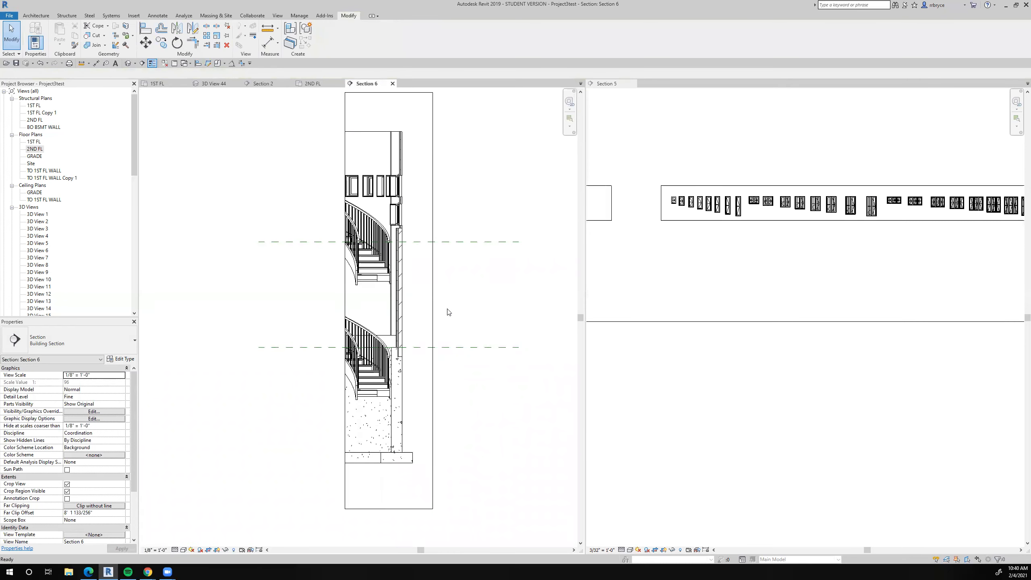
Step: Start an aligned dimension between the upper window's sill and the lower window's head in Section 6
{"action": "scroll", "coordinate": [406, 301], "scroll_direction": "up", "scroll_amount": 6}
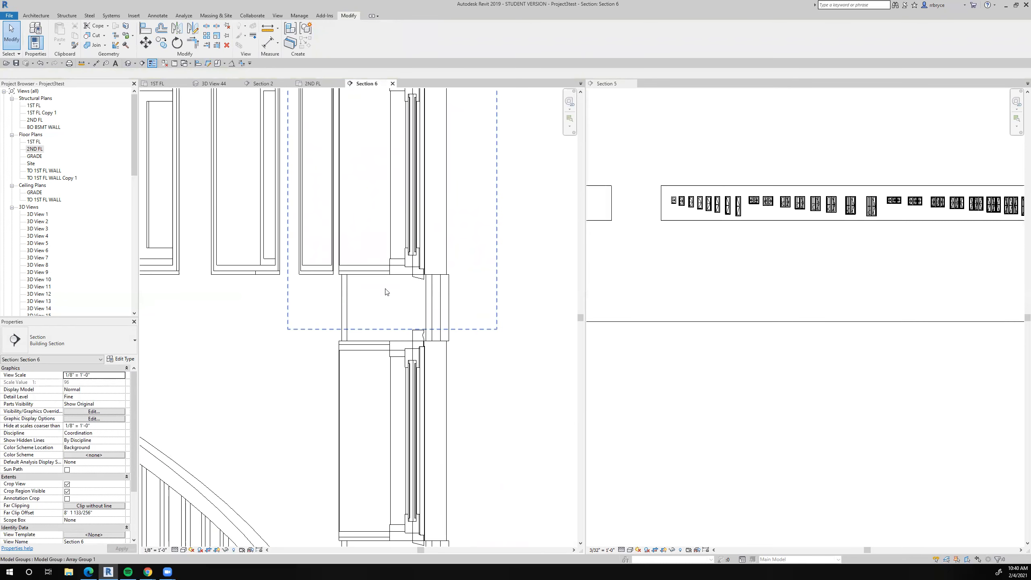
{"action": "scroll", "coordinate": [386, 284], "scroll_direction": "up", "scroll_amount": 1}
{"action": "middle_click_drag", "start_coordinate": [385, 285], "coordinate": [381, 252]}
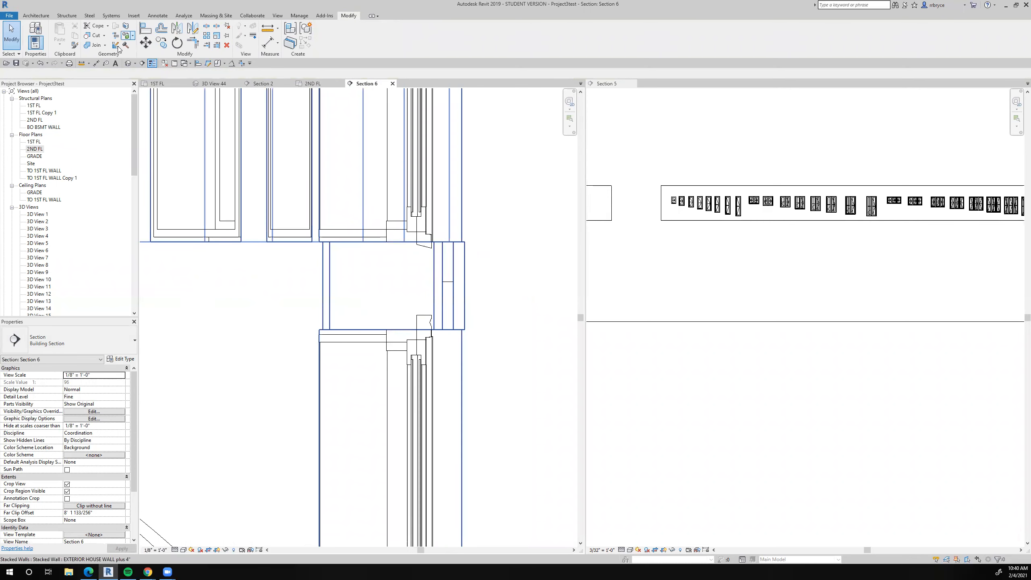
{"action": "left_click", "coordinate": [96, 63]}
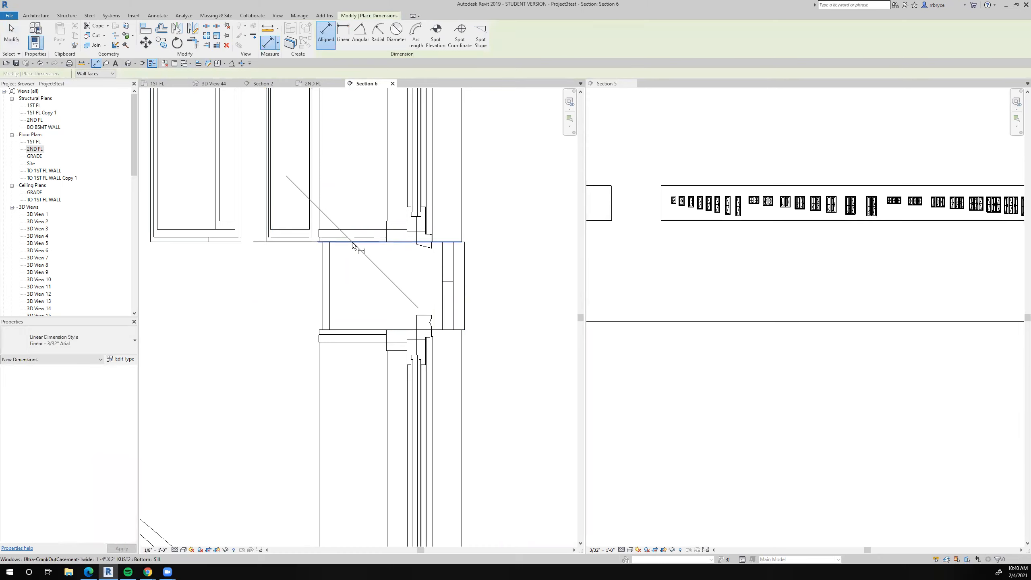
Step: Place an aligned dimension between the bottom of the upper window and the top of the lower window in Section 6
{"action": "left_click", "coordinate": [369, 327]}
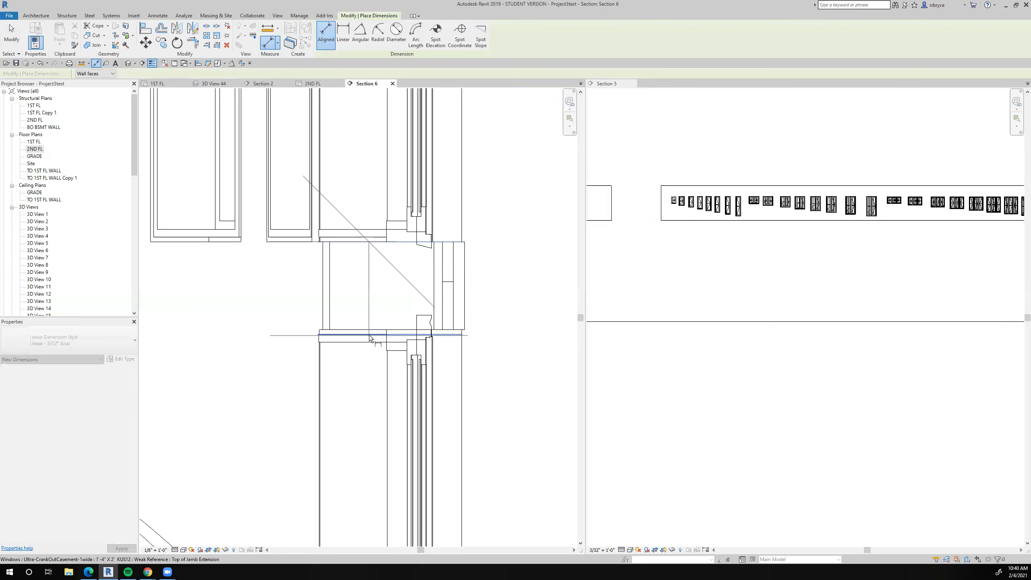
{"action": "left_click", "coordinate": [372, 333]}
{"action": "scroll", "coordinate": [370, 336], "scroll_direction": "down", "scroll_amount": 1}
{"action": "scroll", "coordinate": [369, 337], "scroll_direction": "down", "scroll_amount": 3}
{"action": "middle_click_drag", "start_coordinate": [478, 382], "coordinate": [491, 331]}
{"action": "left_click", "coordinate": [491, 332]}
{"action": "key", "text": "Escape"}
{"action": "key", "text": "Escape"}
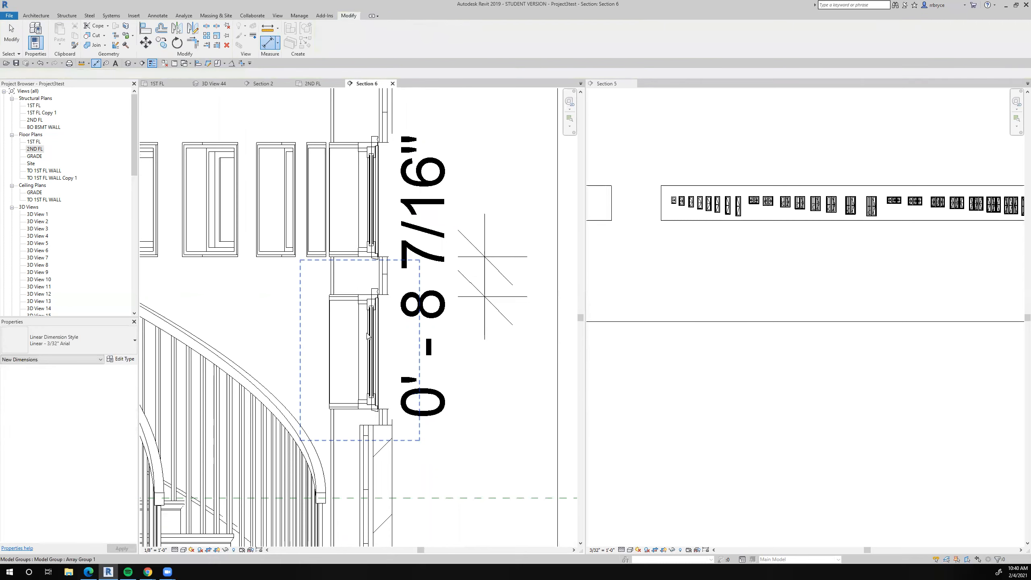
Step: Move the lower window group by setting its vertical gap to the window above to 1' 0"
{"action": "left_click", "coordinate": [376, 335]}
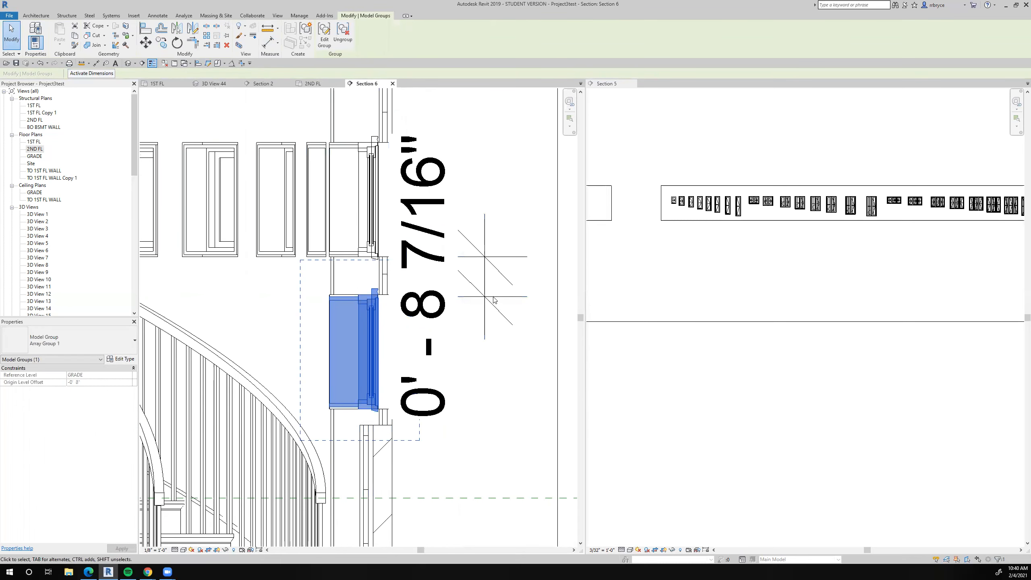
{"action": "left_click", "coordinate": [454, 277]}
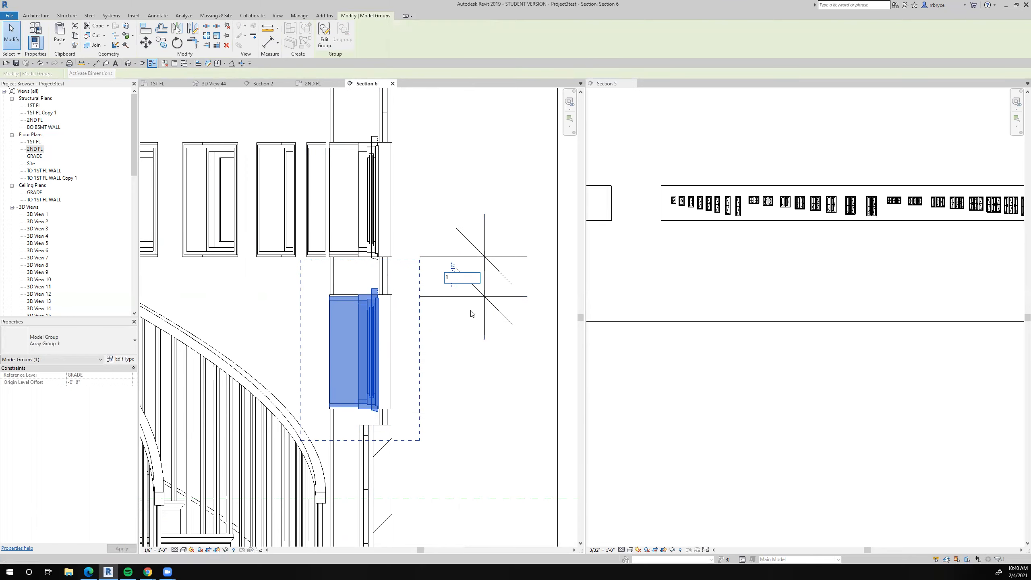
{"action": "type", "text": "1"}
{"action": "key", "text": "Return"}
{"action": "left_click", "coordinate": [477, 345]}
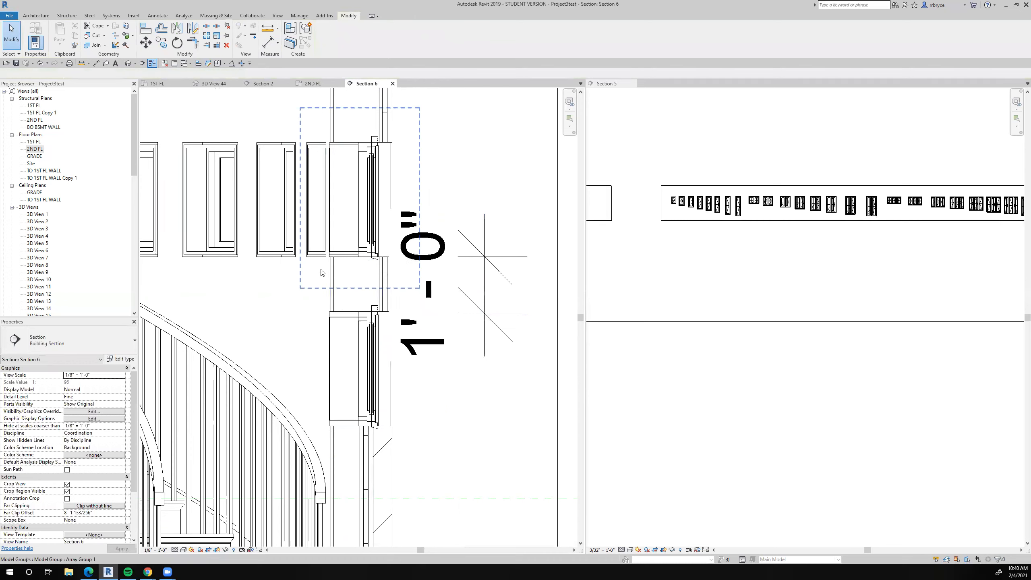
Step: Delete the vertical gap dimension beside the two stacked windows
{"action": "scroll", "coordinate": [364, 276], "scroll_direction": "down", "scroll_amount": 3}
{"action": "left_click", "coordinate": [442, 293]}
{"action": "key", "text": "Delete"}
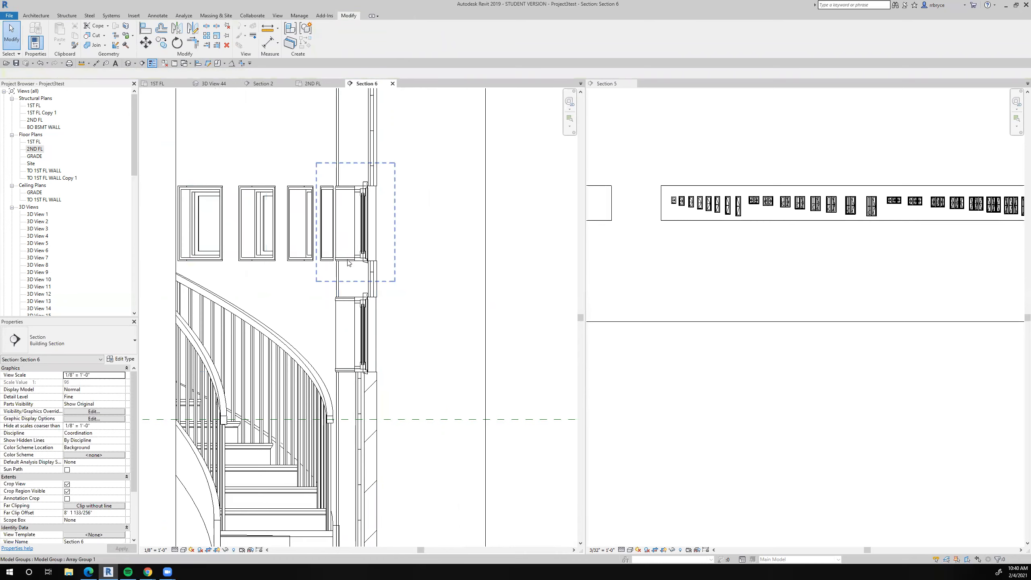
Step: Measure the vertical distance from the middle of the upper window to the middle of the lower window in the section
{"action": "scroll", "coordinate": [364, 278], "scroll_direction": "up", "scroll_amount": 1}
{"action": "scroll", "coordinate": [364, 277], "scroll_direction": "down", "scroll_amount": 1}
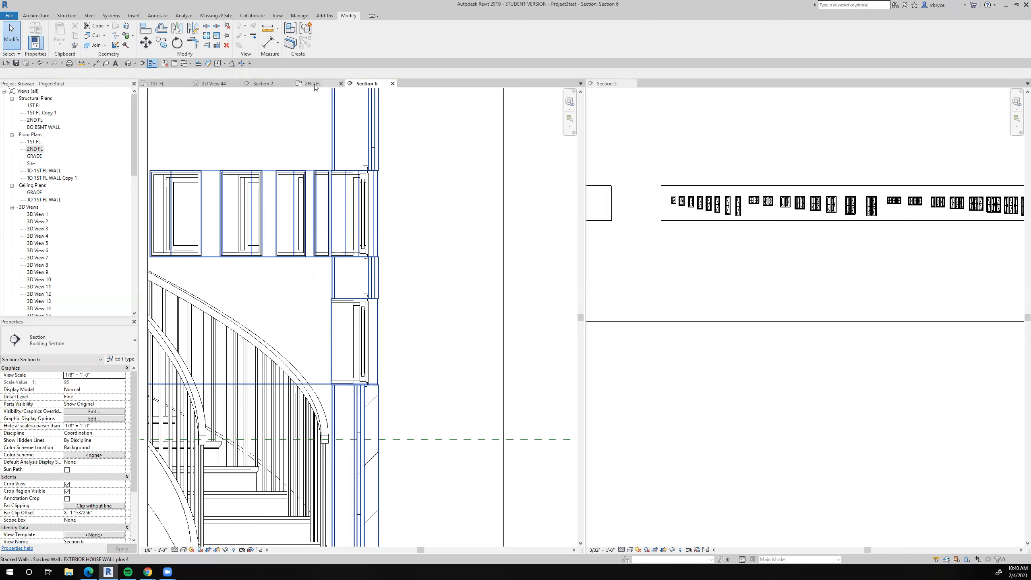
{"action": "scroll", "coordinate": [377, 226], "scroll_direction": "down", "scroll_amount": 3}
{"action": "scroll", "coordinate": [385, 234], "scroll_direction": "down", "scroll_amount": 2}
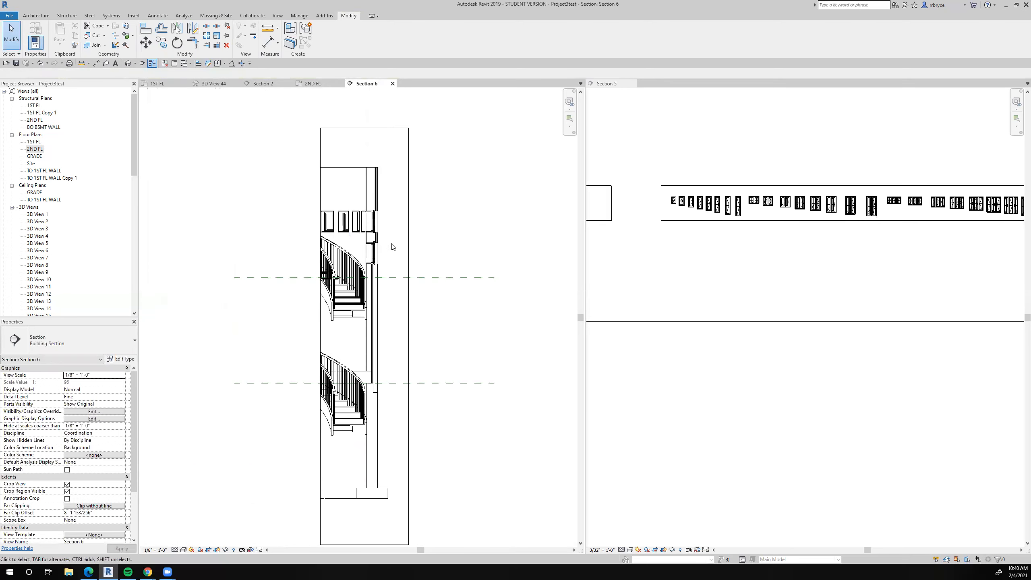
{"action": "scroll", "coordinate": [396, 240], "scroll_direction": "up", "scroll_amount": 2}
{"action": "left_click", "coordinate": [268, 42]}
{"action": "left_click", "coordinate": [381, 222]}
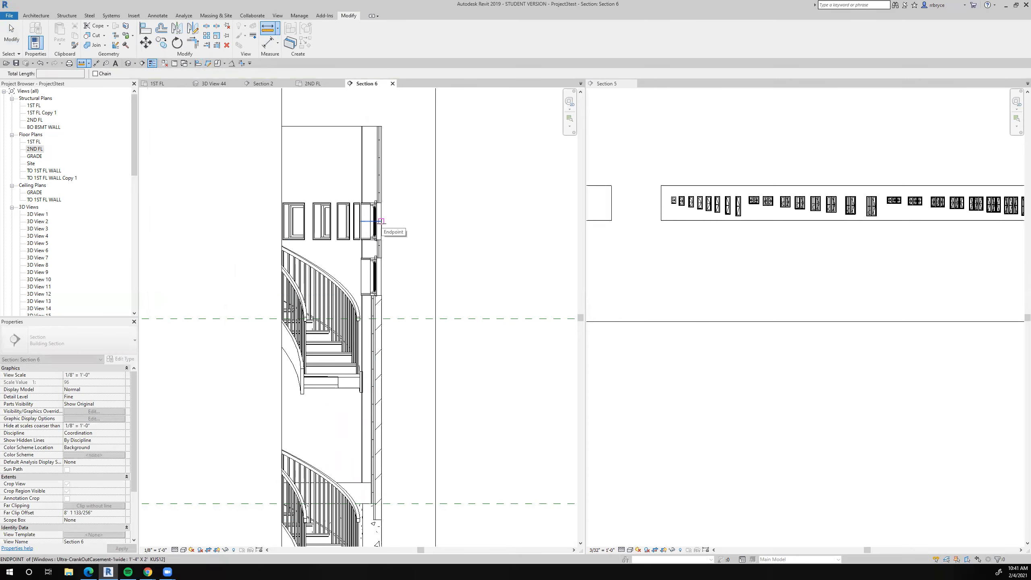
{"action": "left_click", "coordinate": [381, 277]}
{"action": "key", "text": "Escape"}
{"action": "key", "text": "Escape"}
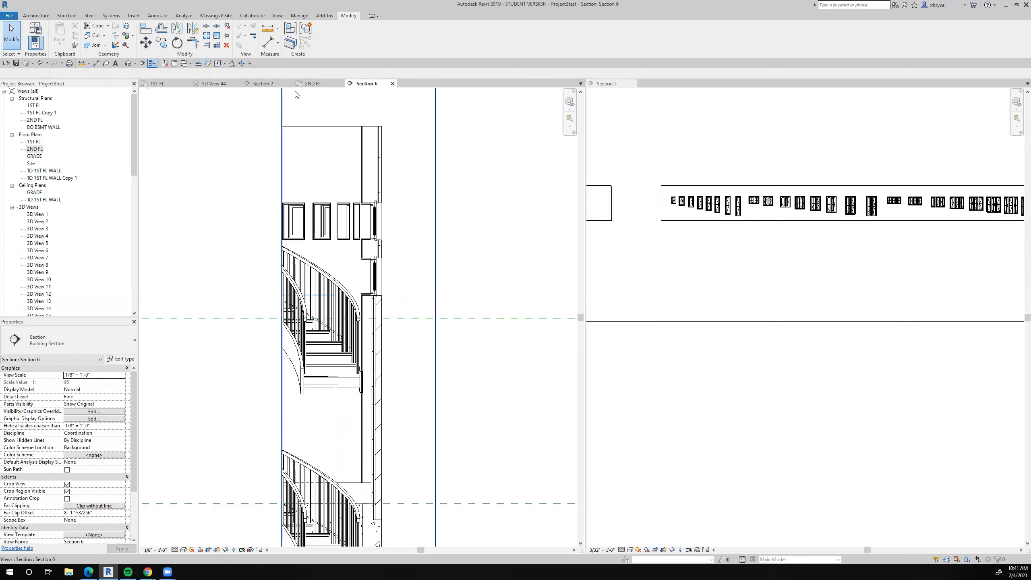
Step: Duplicate the 2ND FL floor plan with detailing
{"action": "left_click", "coordinate": [311, 84]}
{"action": "scroll", "coordinate": [369, 319], "scroll_direction": "up", "scroll_amount": 3}
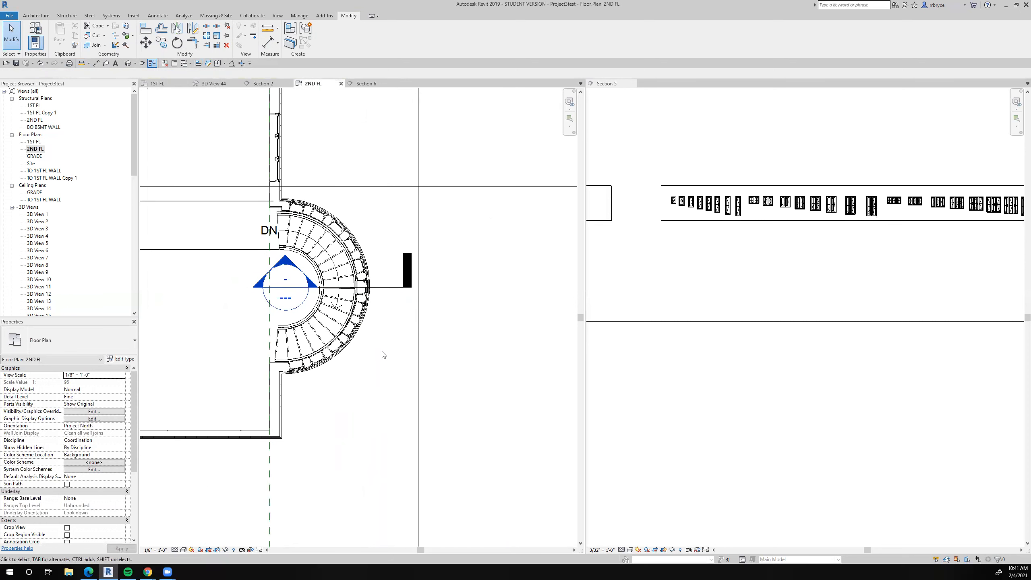
{"action": "right_click", "coordinate": [35, 149]}
{"action": "mouse_move", "coordinate": [79, 212]}
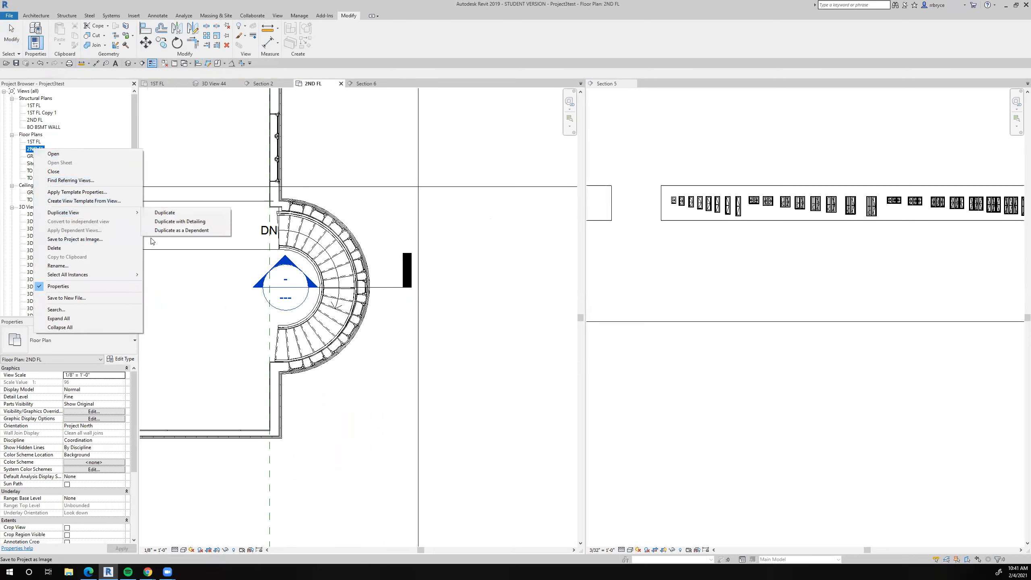
{"action": "left_click", "coordinate": [171, 221]}
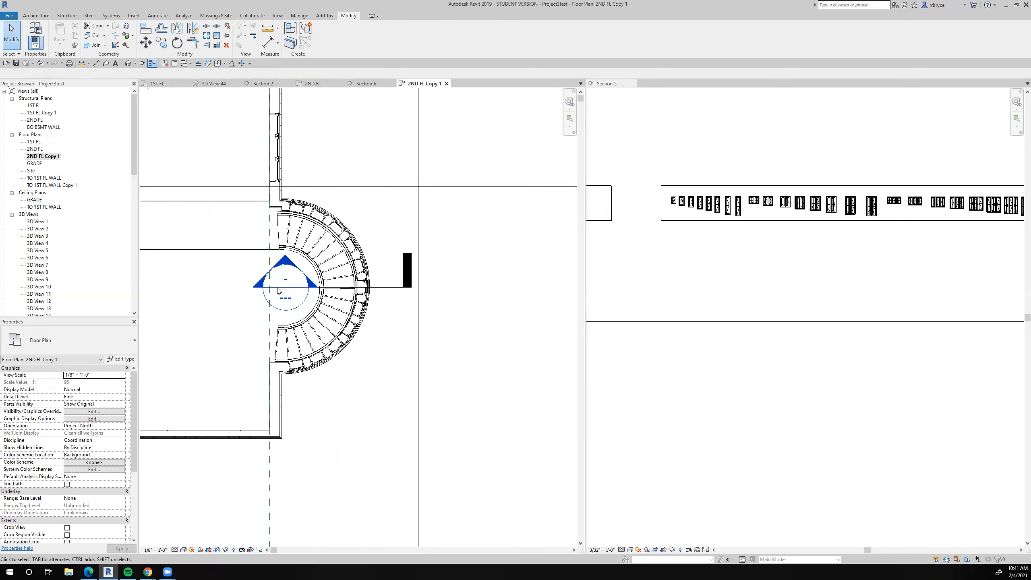
{"action": "key", "text": "v"}
{"action": "key", "text": "v"}
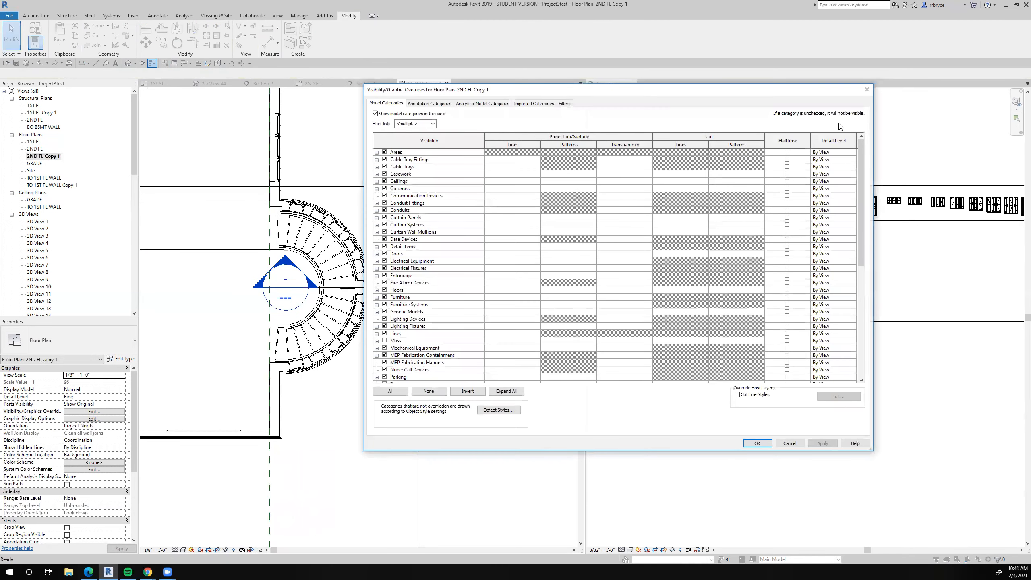
{"action": "left_click", "coordinate": [867, 89]}
Step: Set the cut plane offset in the duplicated plan's view range to 1' 0"
{"action": "key", "text": "v"}
{"action": "key", "text": "r"}
{"action": "left_click", "coordinate": [442, 276]}
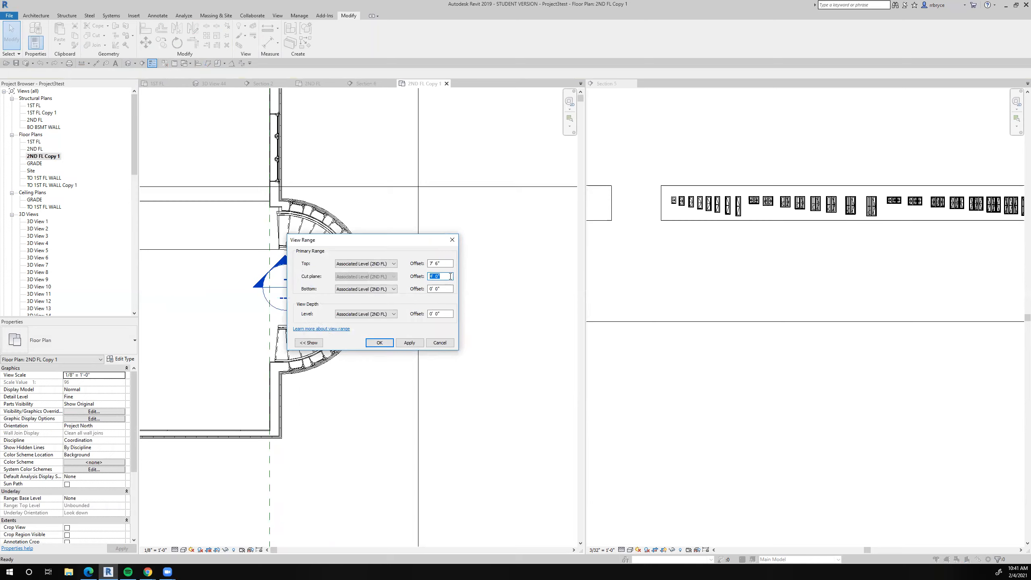
{"action": "left_click", "coordinate": [409, 343]}
{"action": "left_click_drag", "start_coordinate": [445, 276], "coordinate": [423, 277]}
{"action": "type", "text": "1"}
{"action": "left_click", "coordinate": [410, 342]}
{"action": "left_click", "coordinate": [379, 343]}
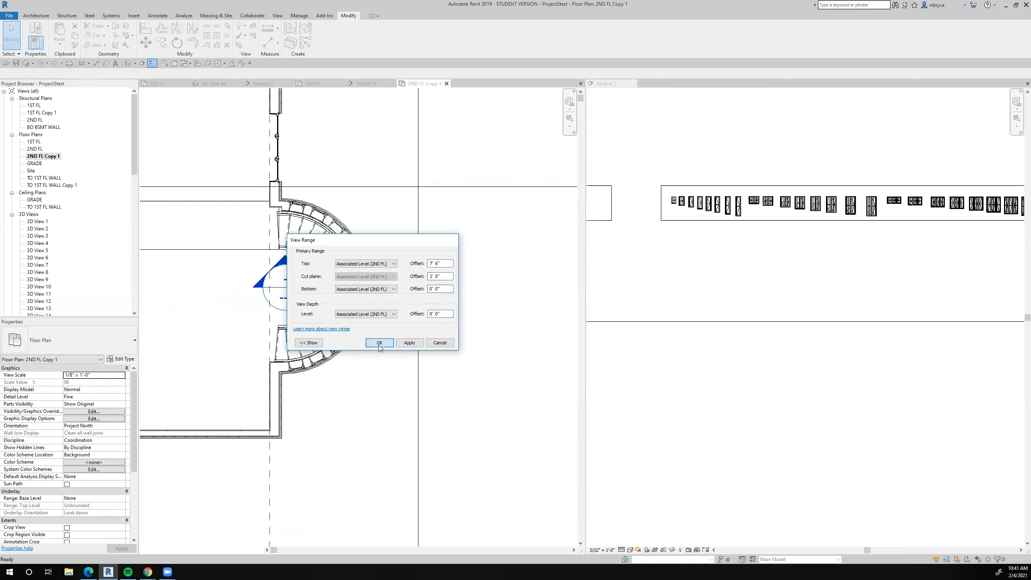
{"action": "scroll", "coordinate": [368, 304], "scroll_direction": "up", "scroll_amount": 3}
{"action": "scroll", "coordinate": [410, 304], "scroll_direction": "up", "scroll_amount": 2}
{"action": "scroll", "coordinate": [409, 304], "scroll_direction": "down", "scroll_amount": 3}
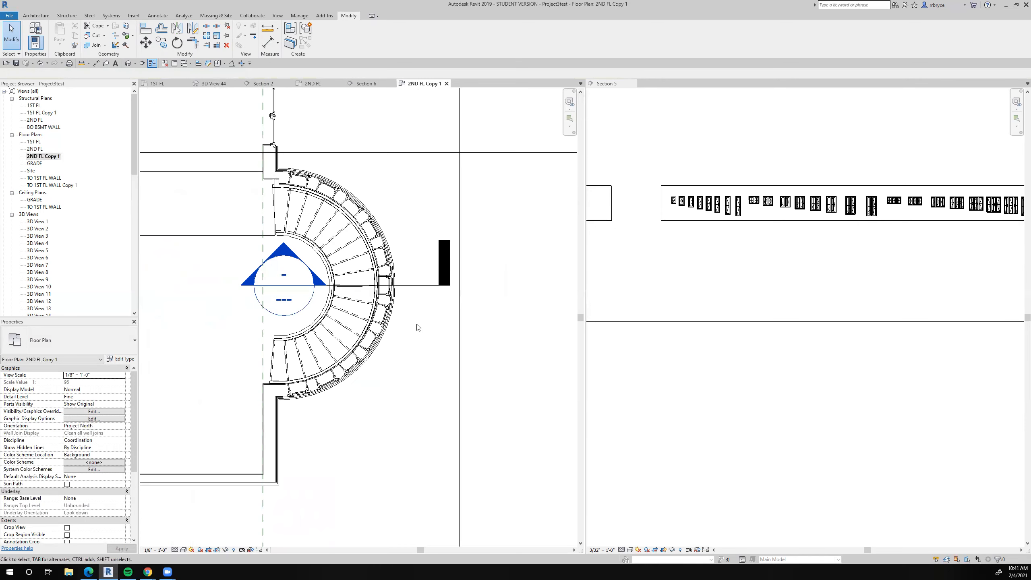
Step: Set the top offset in the 2ND FL Copy 1 view range to 2' 0"
{"action": "key", "text": "v"}
{"action": "key", "text": "r"}
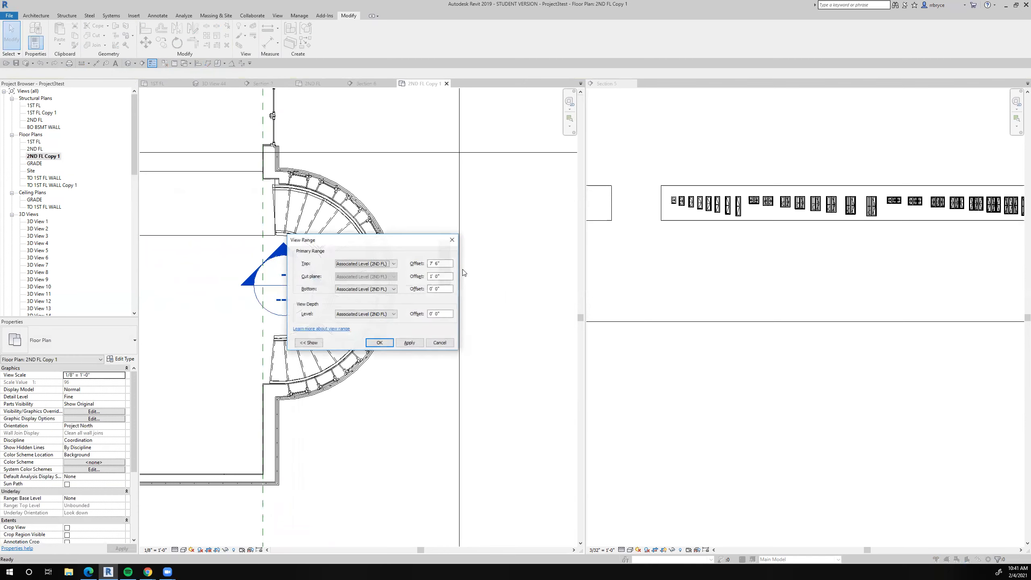
{"action": "key", "text": "Tab"}
{"action": "type", "text": "2"}
{"action": "left_click", "coordinate": [408, 343]}
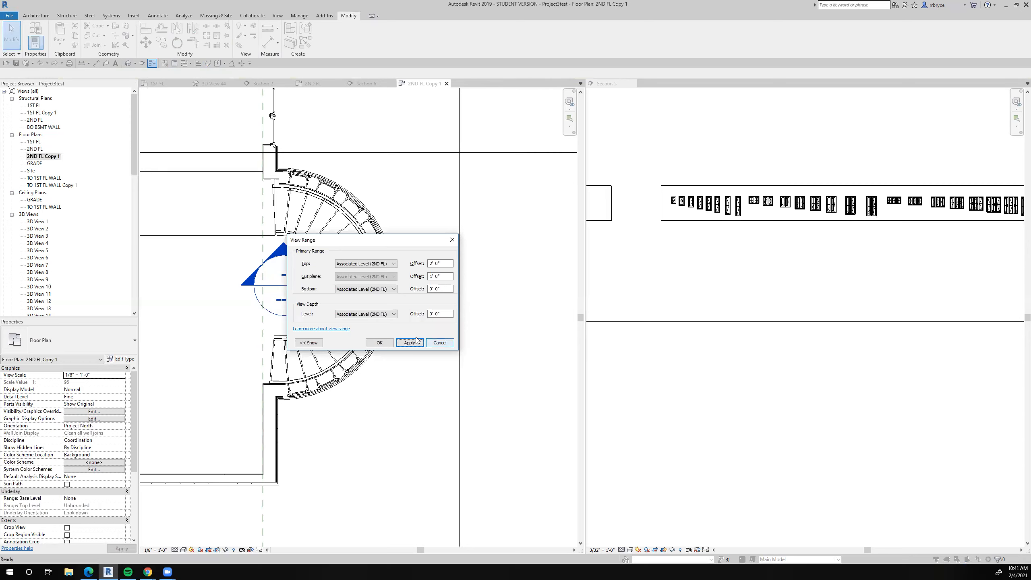
{"action": "left_click", "coordinate": [379, 342]}
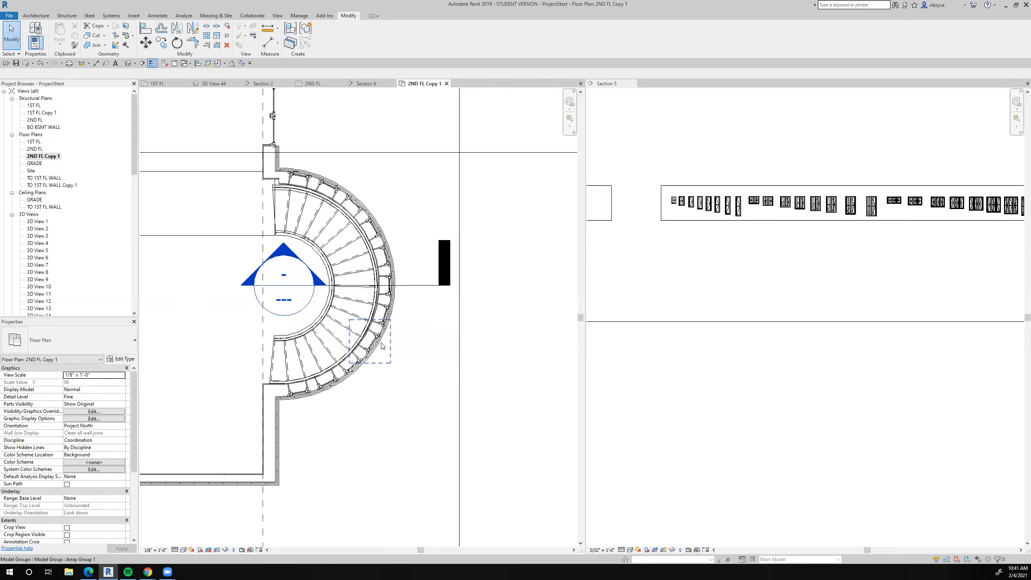
Step: Go to Section 6 from its section mark and check the distance down the exterior wall from the upper window to the lower one
{"action": "left_click", "coordinate": [410, 286]}
{"action": "right_click", "coordinate": [411, 287]}
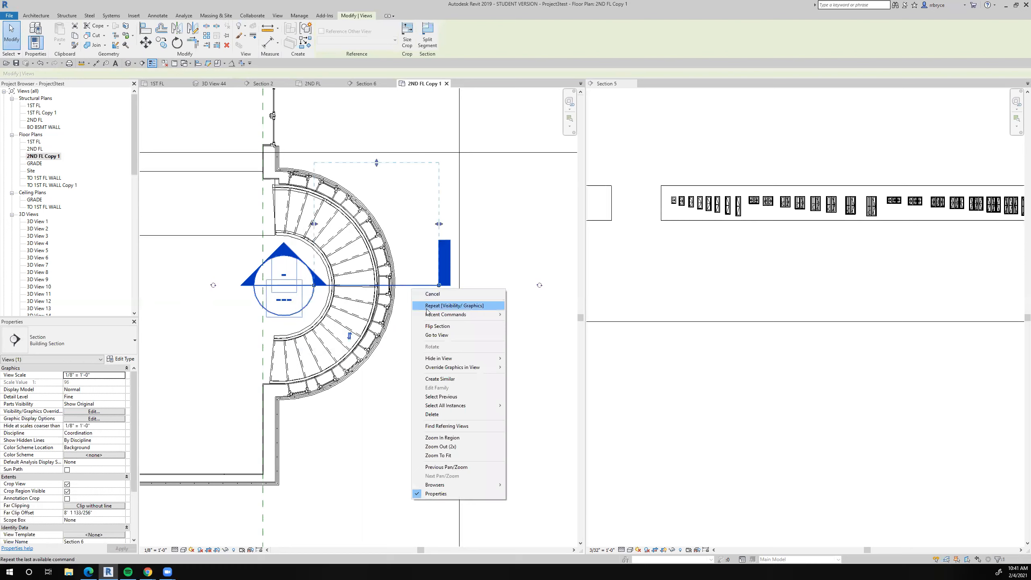
{"action": "left_click", "coordinate": [437, 336]}
{"action": "scroll", "coordinate": [394, 260], "scroll_direction": "up", "scroll_amount": 2}
{"action": "key", "text": "m"}
{"action": "key", "text": "e"}
{"action": "scroll", "coordinate": [390, 227], "scroll_direction": "down", "scroll_amount": 3}
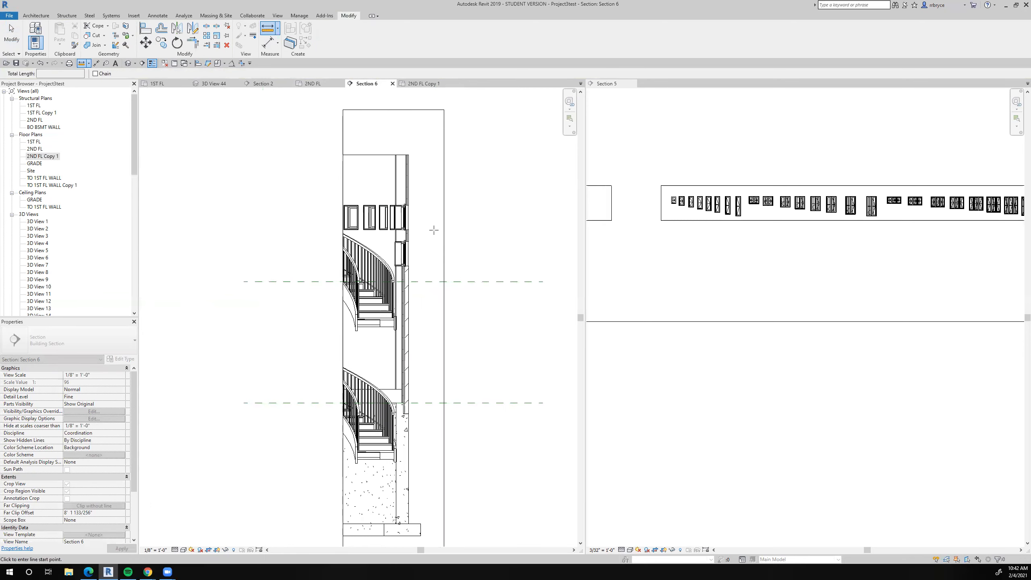
{"action": "scroll", "coordinate": [410, 225], "scroll_direction": "up", "scroll_amount": 2}
{"action": "left_click", "coordinate": [404, 211]}
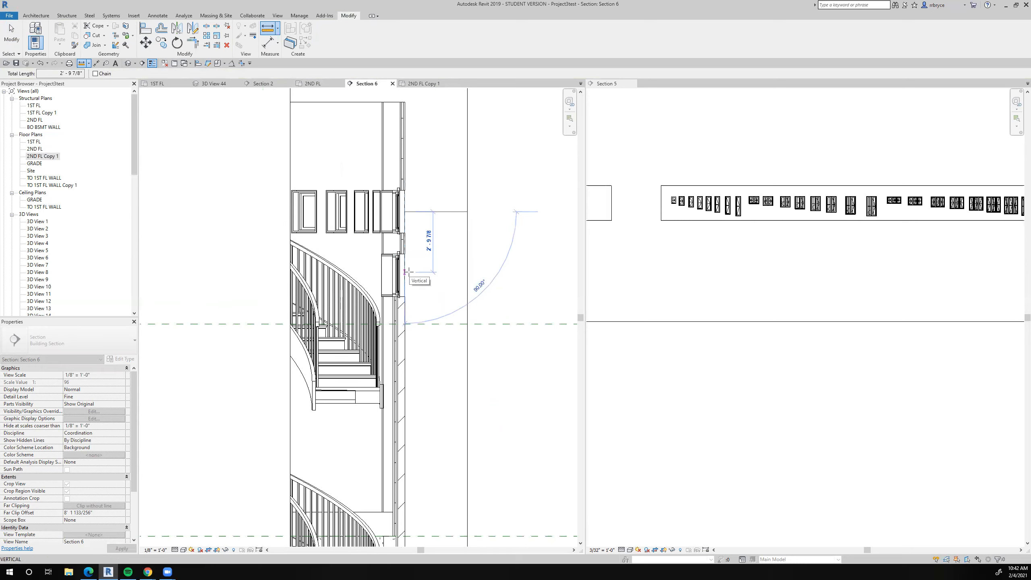
{"action": "key", "text": "Escape"}
{"action": "key", "text": "Escape"}
{"action": "scroll", "coordinate": [410, 274], "scroll_direction": "down", "scroll_amount": 1}
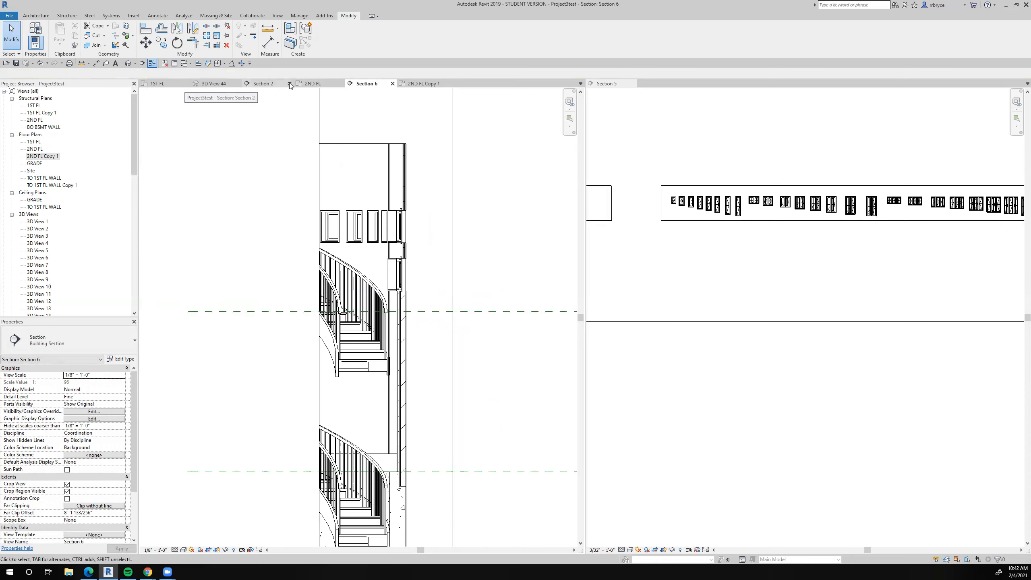
Step: Return to the 2ND FL Copy 1 floor plan at the curved stair wall
{"action": "left_click", "coordinate": [313, 83]}
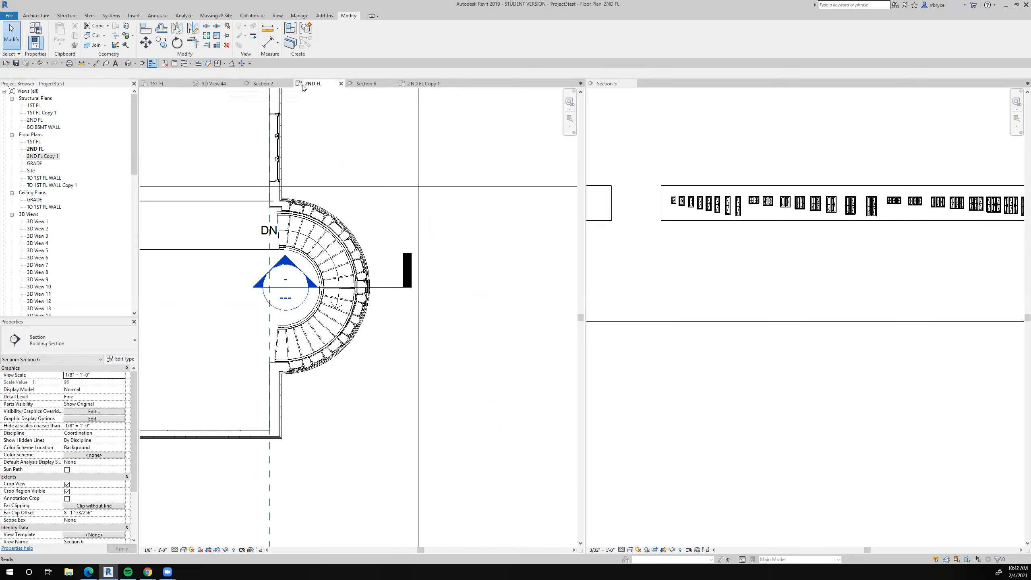
{"action": "left_click", "coordinate": [40, 155]}
{"action": "left_click", "coordinate": [45, 156]}
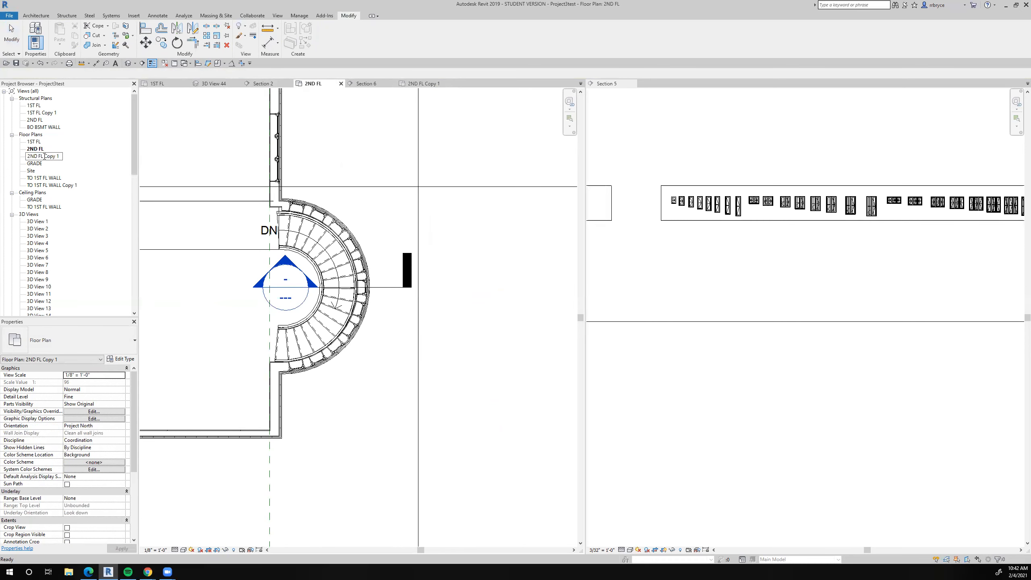
{"action": "key", "text": "Escape"}
{"action": "double_click", "coordinate": [44, 156]}
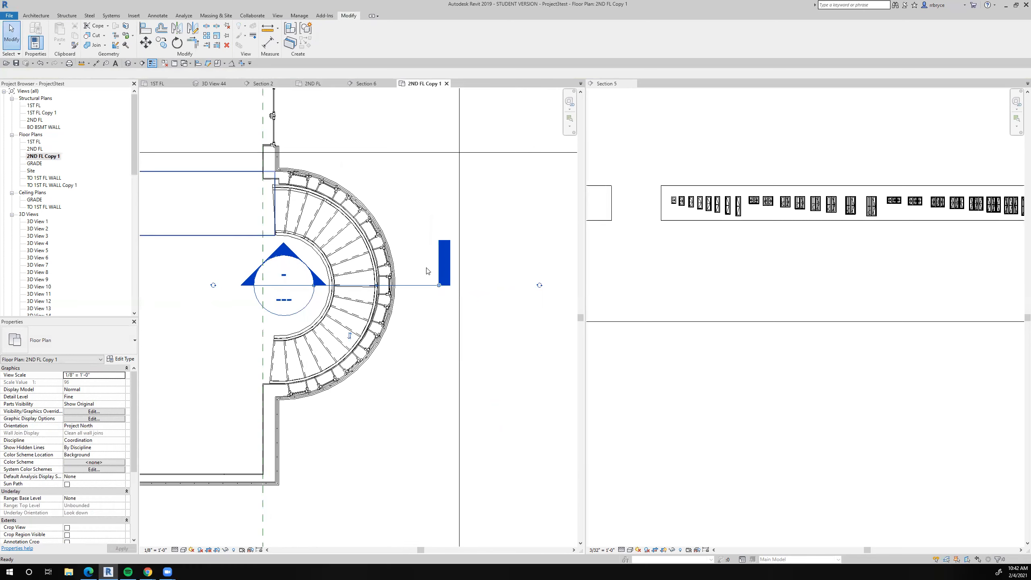
{"action": "middle_click_drag", "start_coordinate": [414, 320], "coordinate": [396, 291]}
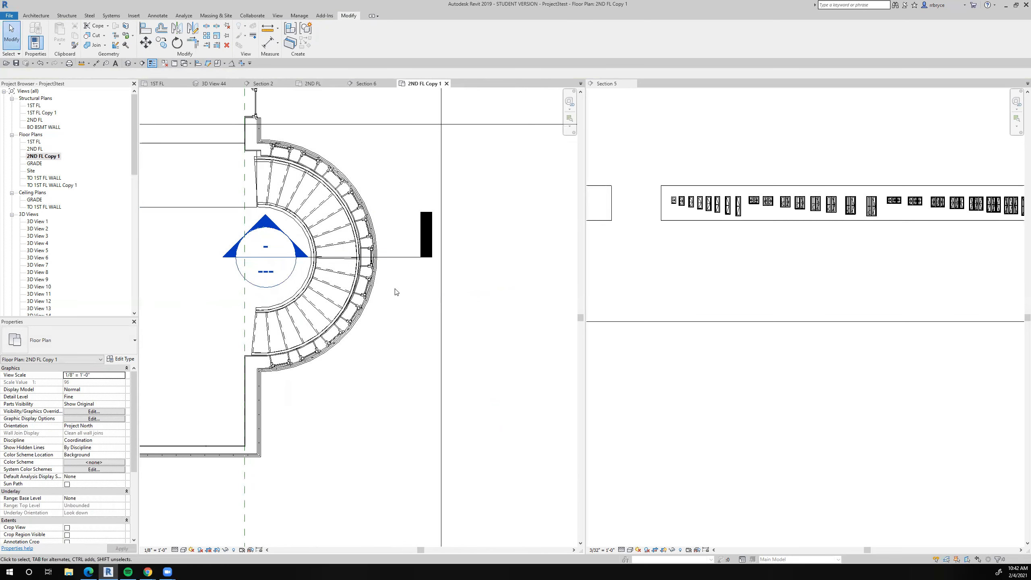
Step: Set the top offset in the 2ND FL Copy 1 view range to 1' 0"
{"action": "key", "text": "v"}
{"action": "key", "text": "r"}
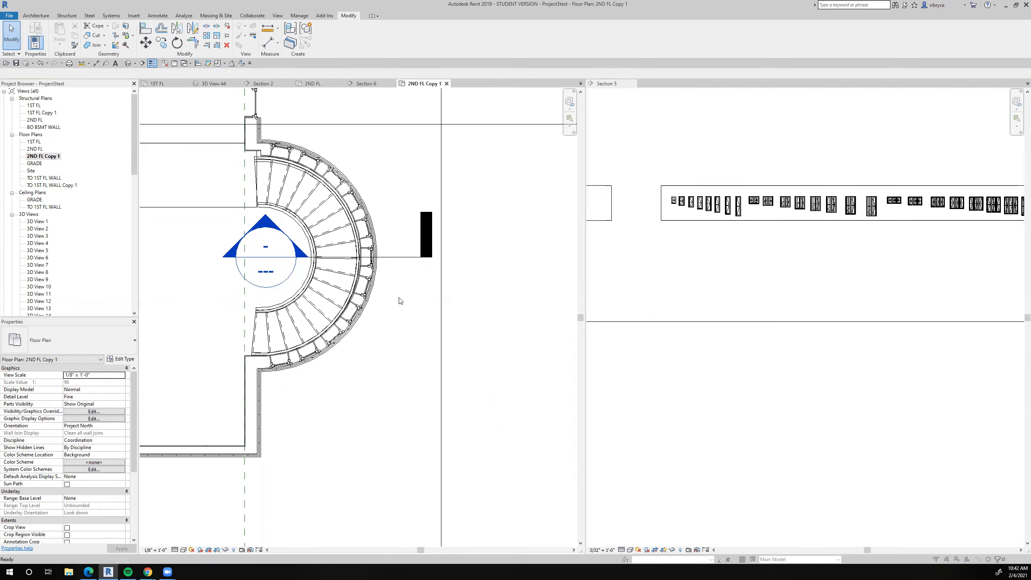
{"action": "left_click_drag", "start_coordinate": [440, 263], "coordinate": [420, 255]}
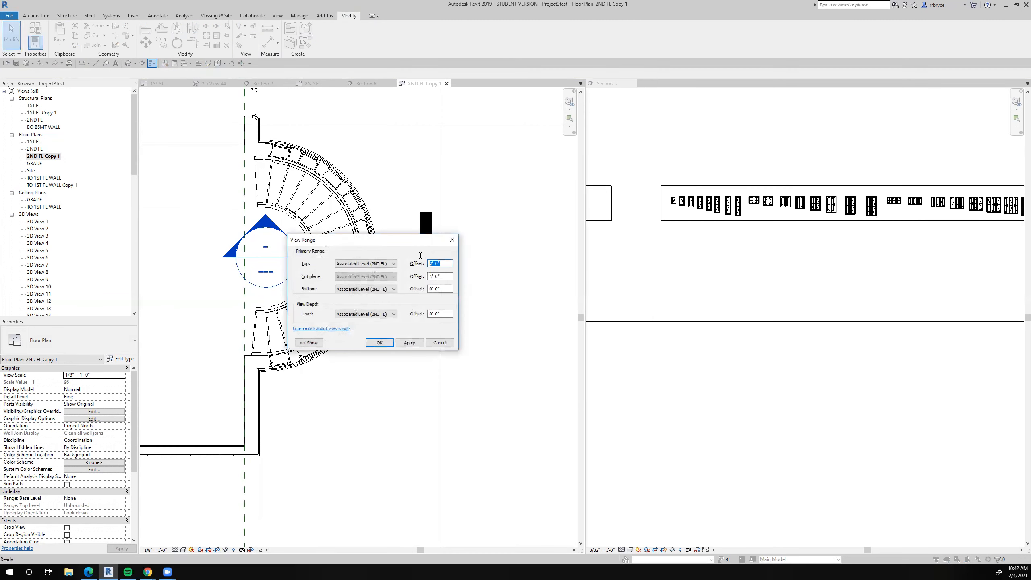
{"action": "type", "text": "1"}
{"action": "left_click", "coordinate": [416, 346]}
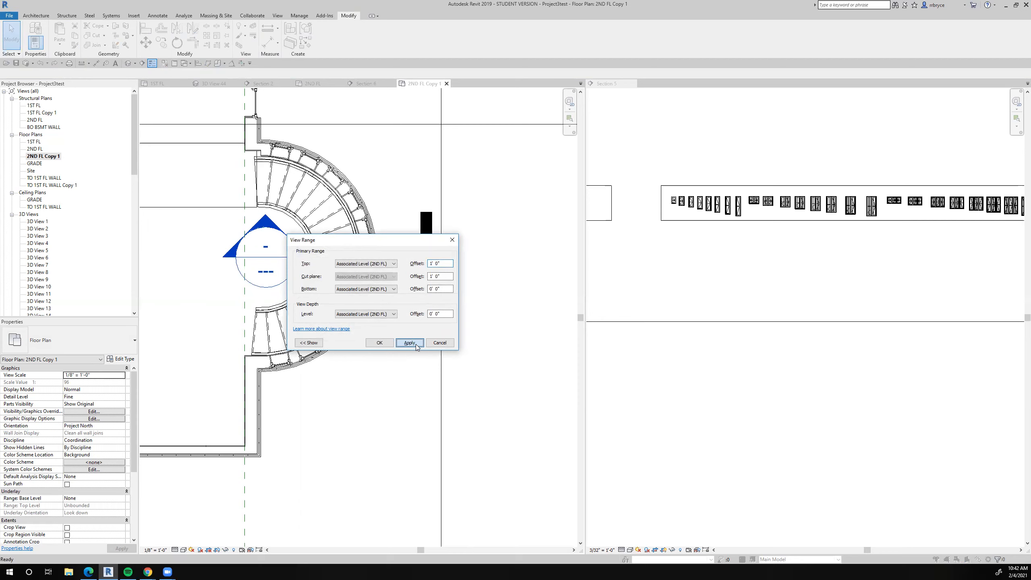
{"action": "left_click", "coordinate": [385, 342]}
{"action": "scroll", "coordinate": [380, 263], "scroll_direction": "up", "scroll_amount": 3}
{"action": "middle_click_drag", "start_coordinate": [418, 301], "coordinate": [453, 331]}
{"action": "scroll", "coordinate": [453, 337], "scroll_direction": "down", "scroll_amount": 2}
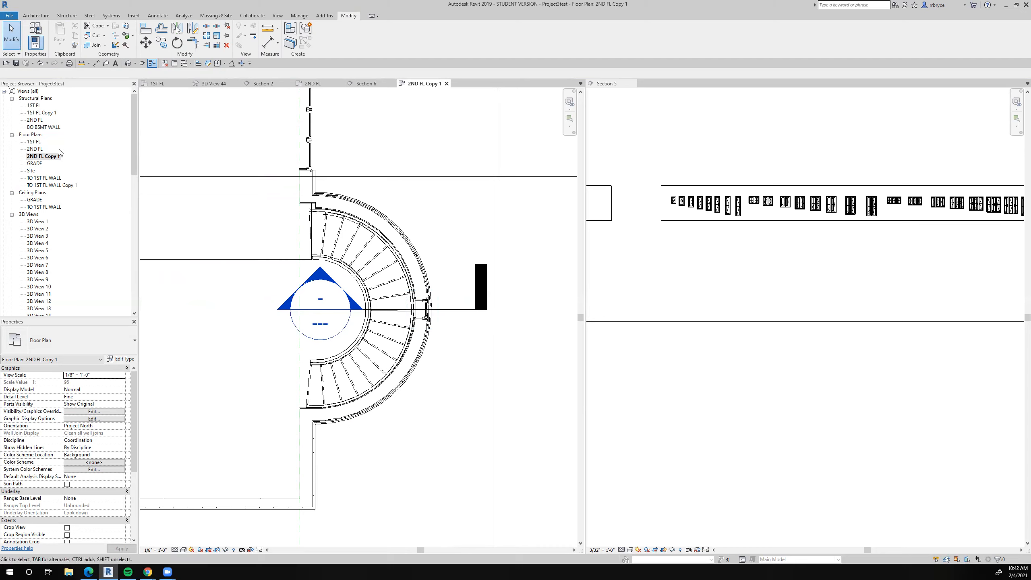
Step: Check the upper window layout on the curved wall in the 2ND FL floor plan, and return to 2ND FL Copy 1
{"action": "double_click", "coordinate": [34, 149]}
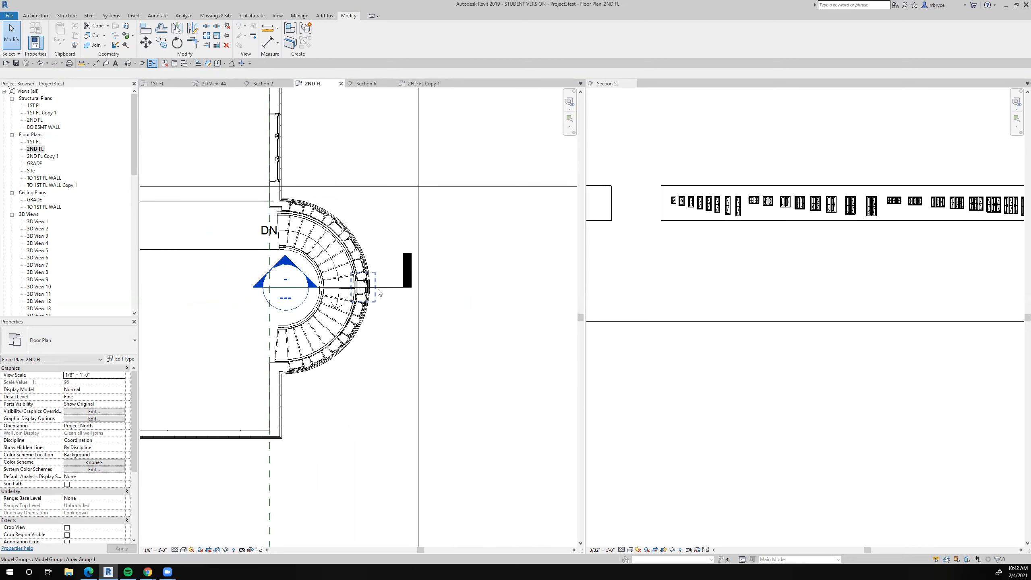
{"action": "scroll", "coordinate": [377, 289], "scroll_direction": "down", "scroll_amount": 2}
{"action": "double_click", "coordinate": [41, 156]}
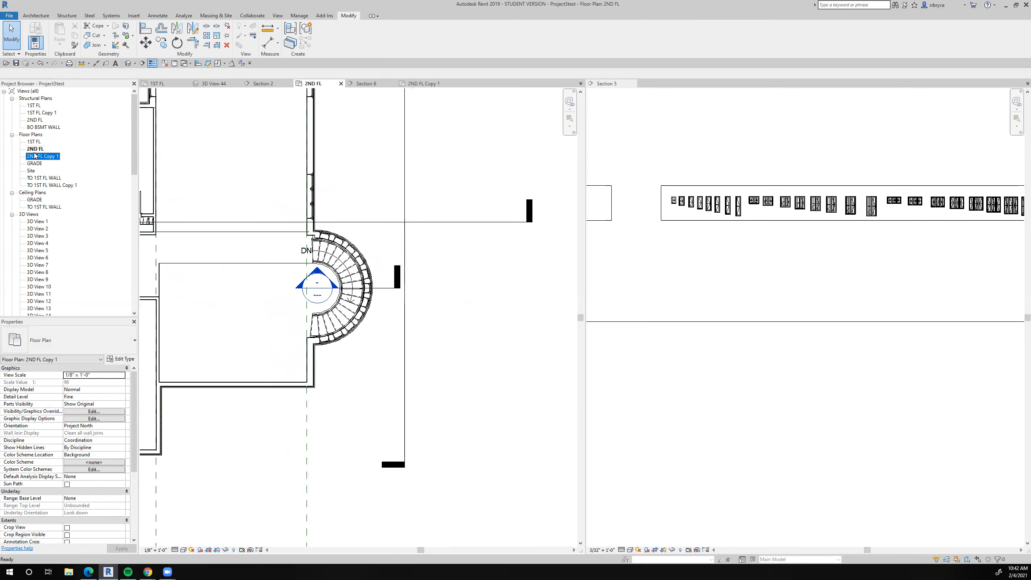
{"action": "left_click", "coordinate": [425, 310]}
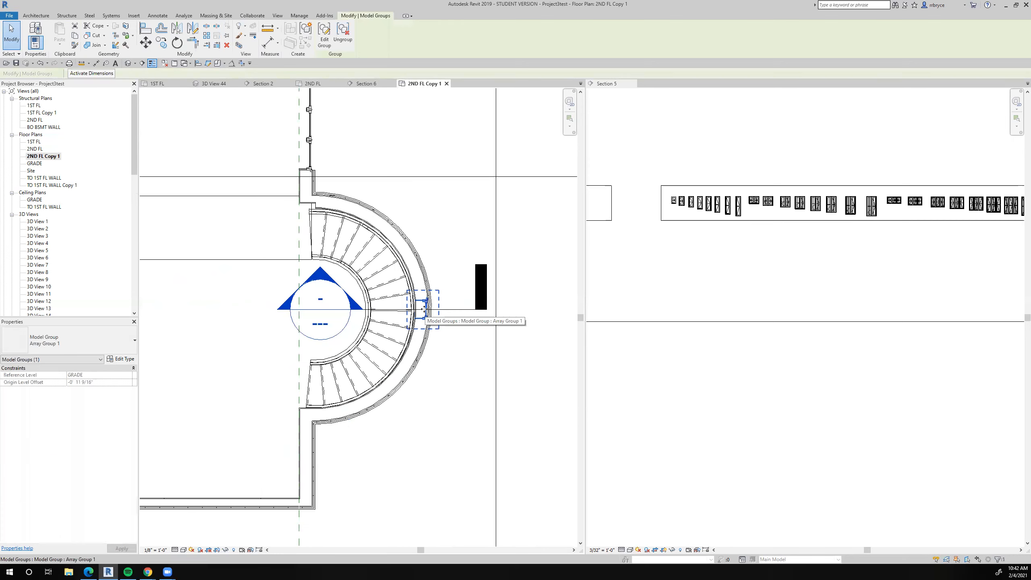
{"action": "left_click", "coordinate": [207, 35]}
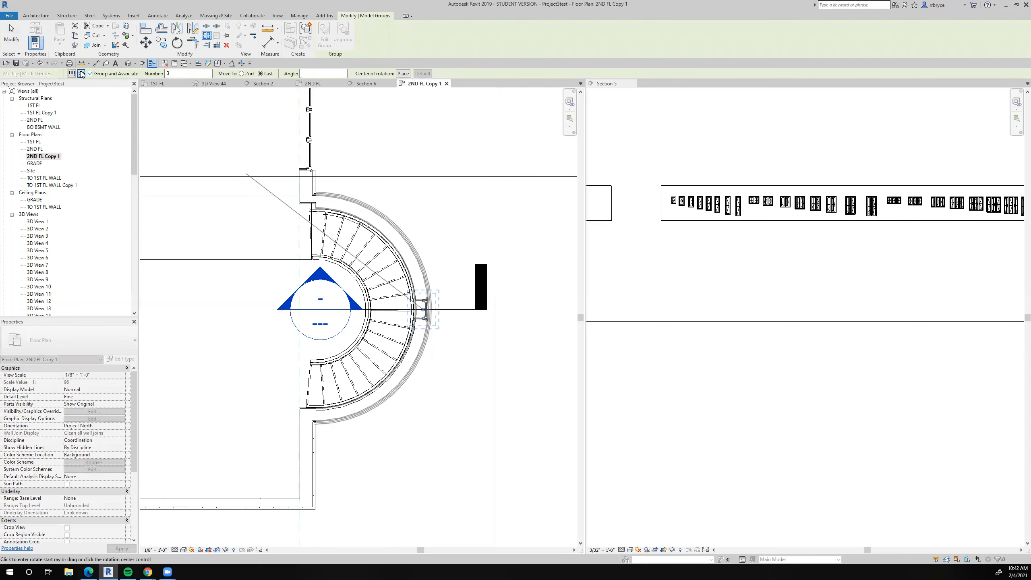
{"action": "left_click", "coordinate": [403, 74]}
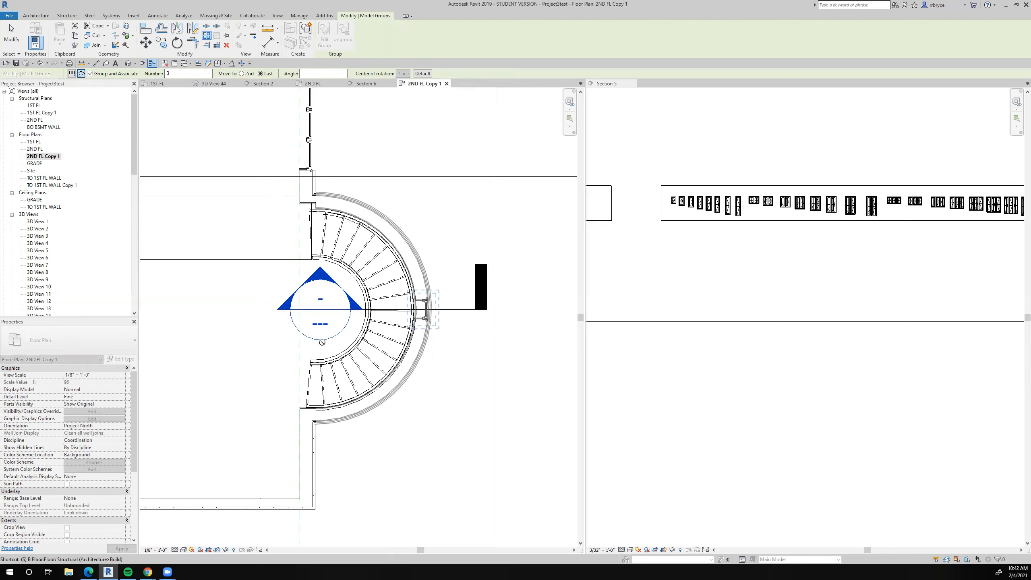
{"action": "left_click", "coordinate": [421, 363]}
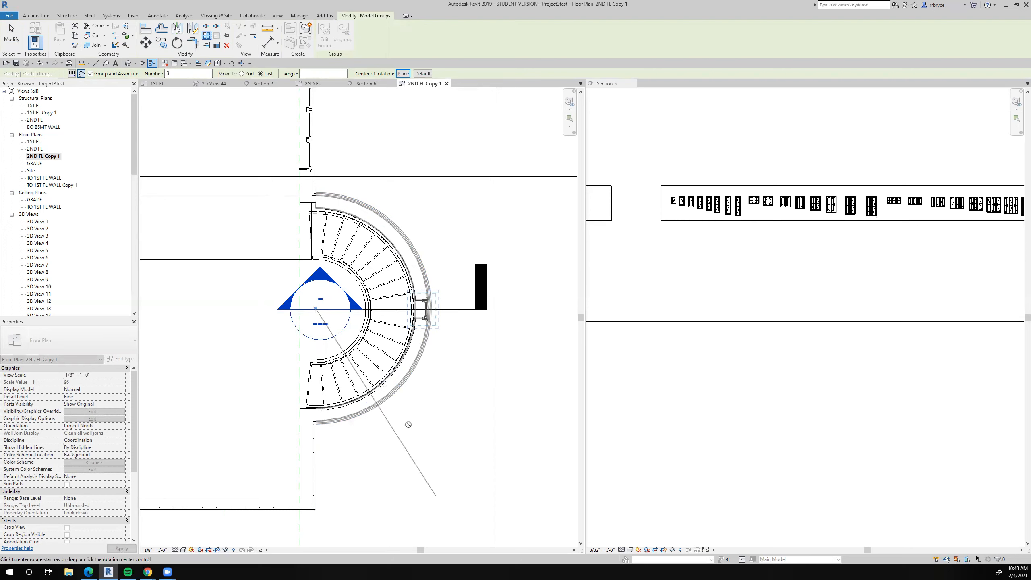
{"action": "key", "text": "Escape"}
{"action": "key", "text": "Escape"}
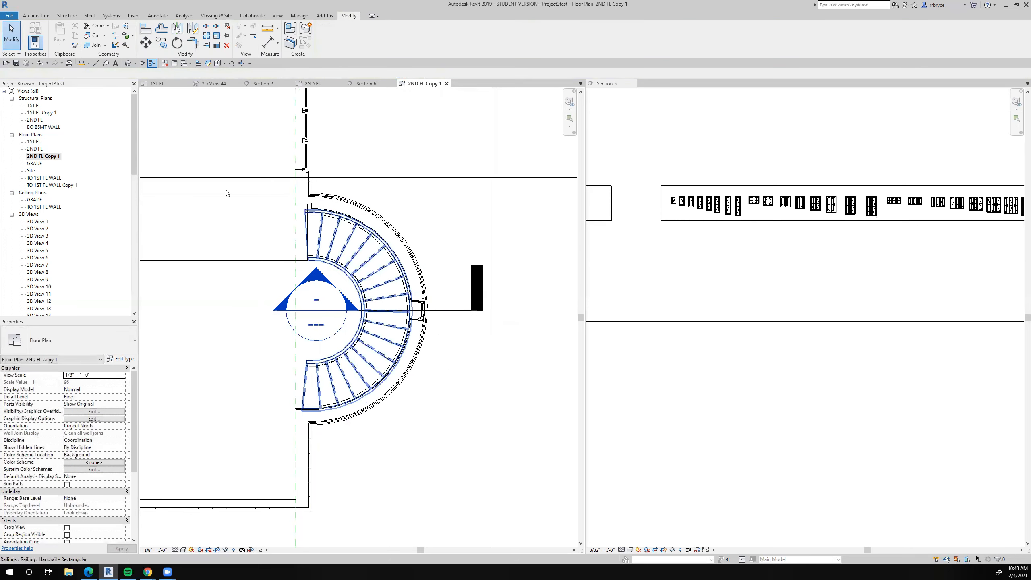
Step: In the 2ND FL plan, add an angular dimension between the curved wall's middle window and the last window at its lower end
{"action": "double_click", "coordinate": [35, 149]}
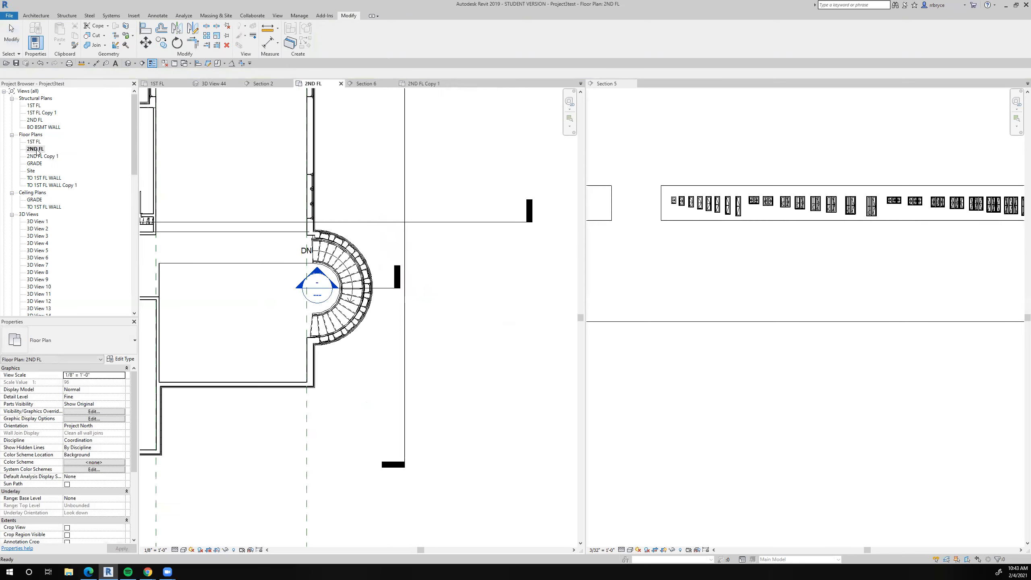
{"action": "scroll", "coordinate": [381, 301], "scroll_direction": "up", "scroll_amount": 4}
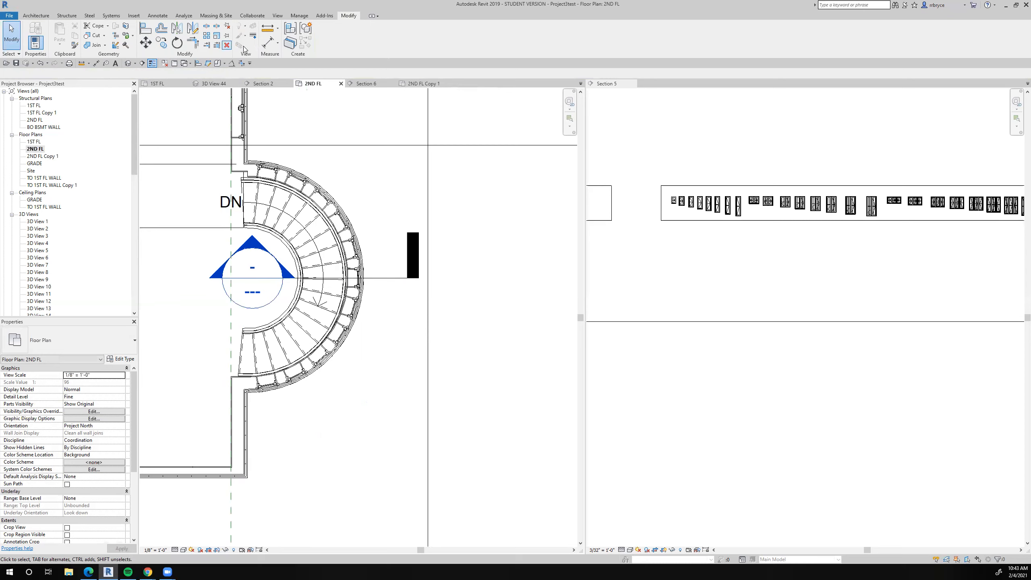
{"action": "left_click", "coordinate": [277, 43]}
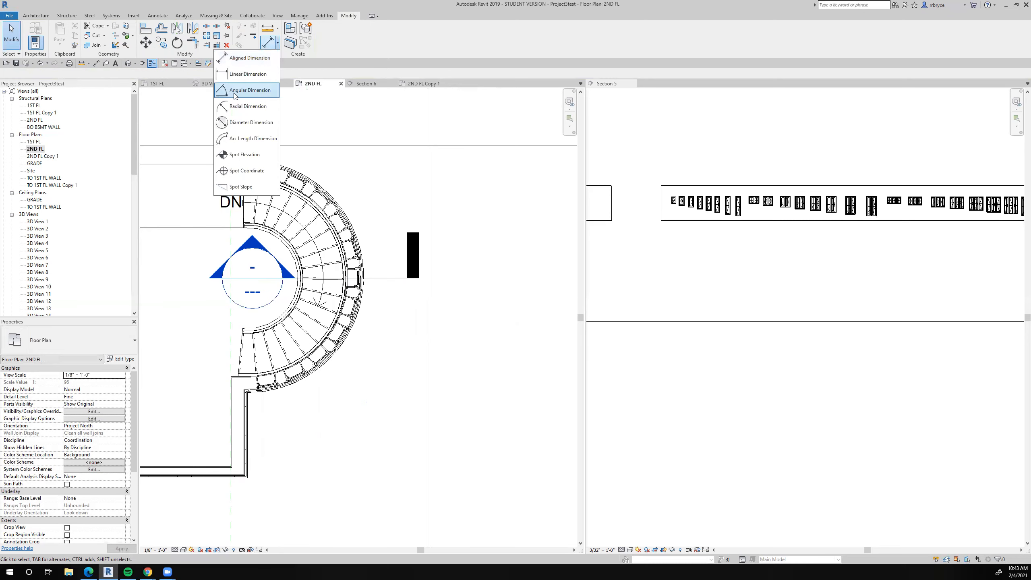
{"action": "left_click", "coordinate": [249, 90]}
{"action": "scroll", "coordinate": [340, 291], "scroll_direction": "up", "scroll_amount": 3}
{"action": "scroll", "coordinate": [340, 291], "scroll_direction": "up", "scroll_amount": 1}
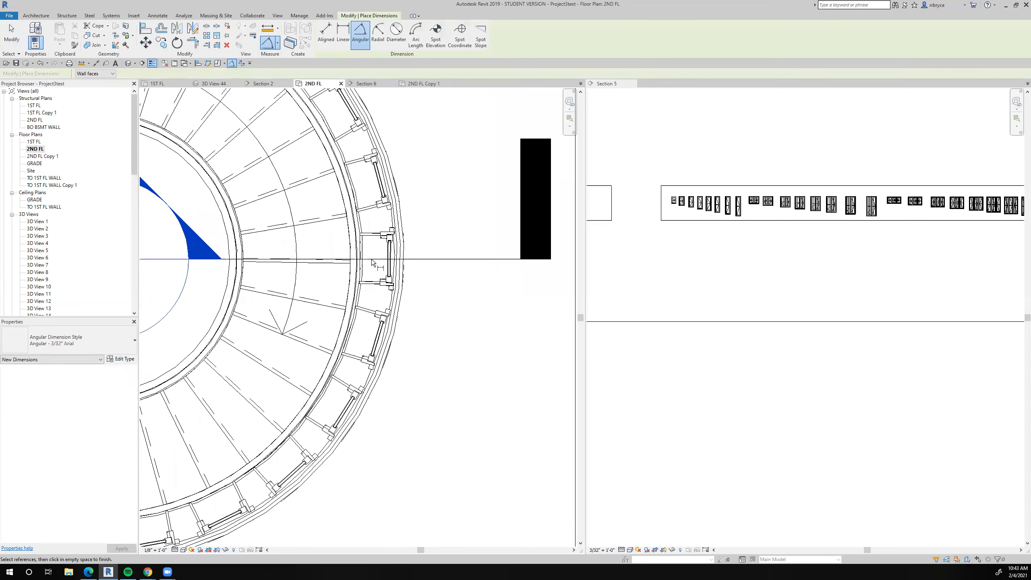
{"action": "left_click", "coordinate": [375, 261]}
{"action": "scroll", "coordinate": [376, 260], "scroll_direction": "down", "scroll_amount": 3}
{"action": "middle_click_drag", "start_coordinate": [364, 326], "coordinate": [408, 299]}
{"action": "scroll", "coordinate": [339, 357], "scroll_direction": "up", "scroll_amount": 3}
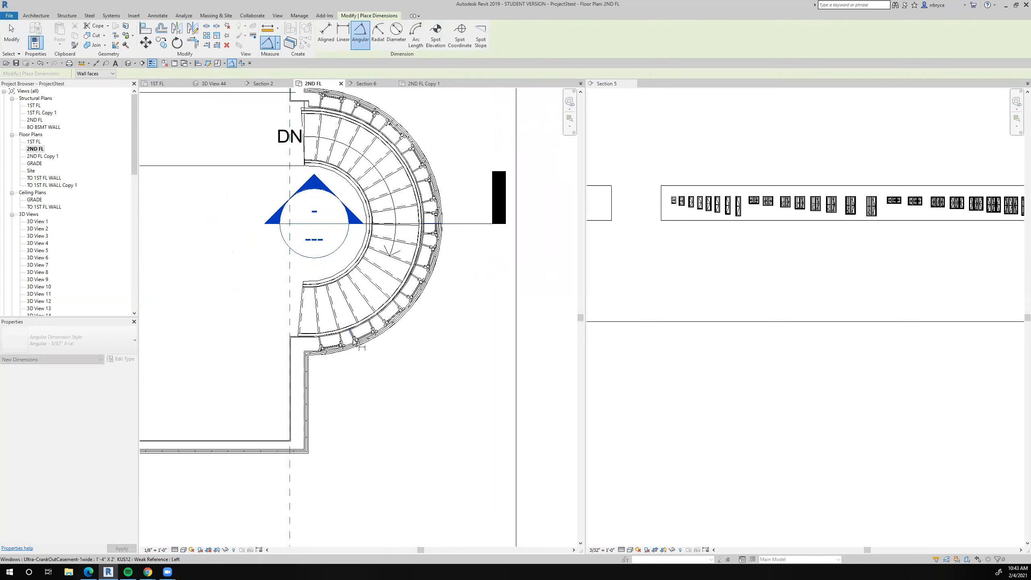
{"action": "left_click", "coordinate": [306, 344]}
{"action": "scroll", "coordinate": [308, 347], "scroll_direction": "down", "scroll_amount": 3}
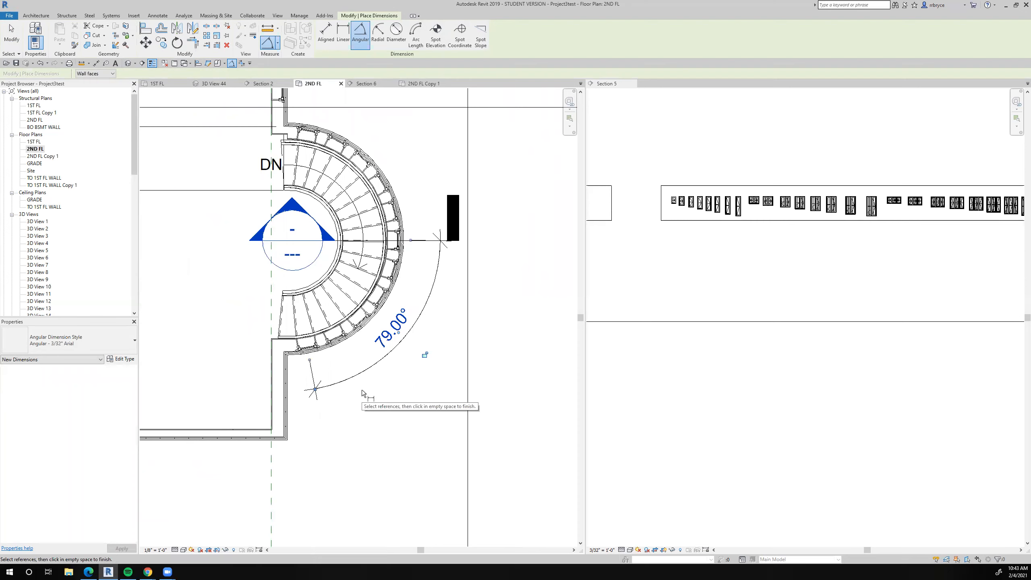
{"action": "left_click", "coordinate": [362, 390]}
{"action": "key", "text": "Escape"}
{"action": "key", "text": "Escape"}
Step: In 2ND FL Copy 1, radially array the window group about the curved wall's centre over 79° with 6 members, and save the project
{"action": "double_click", "coordinate": [33, 156]}
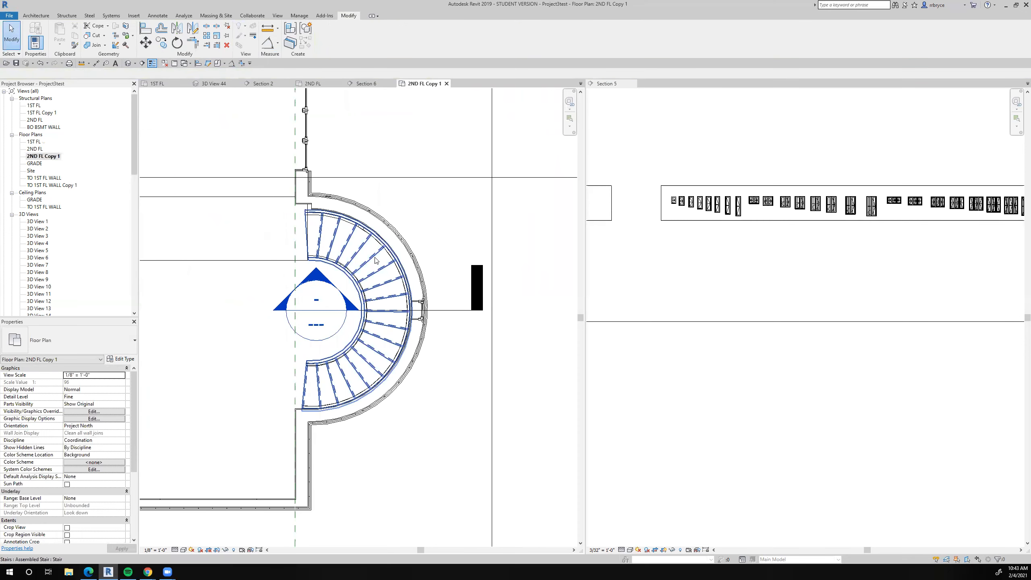
{"action": "left_click", "coordinate": [415, 309]}
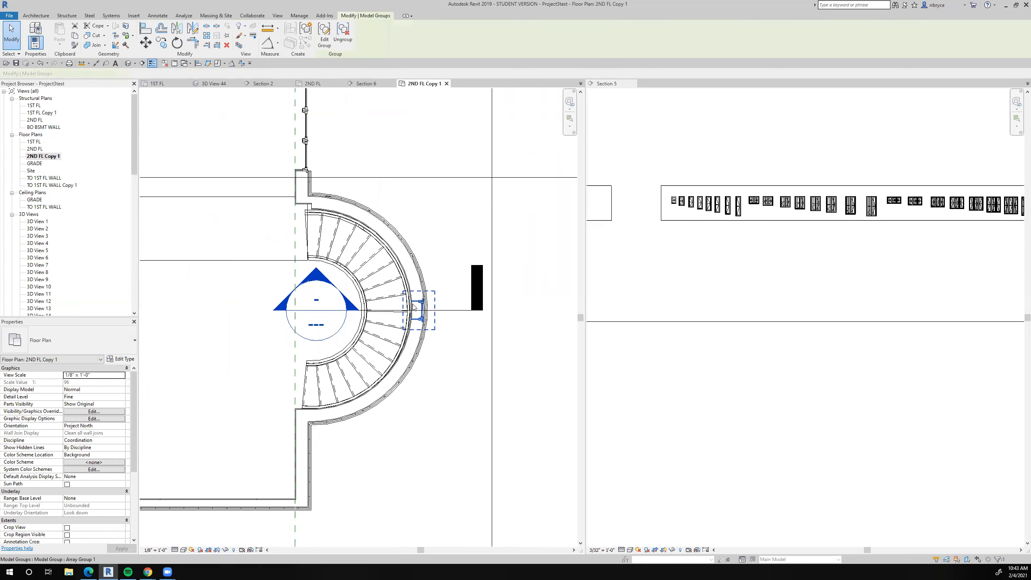
{"action": "left_click", "coordinate": [206, 36]}
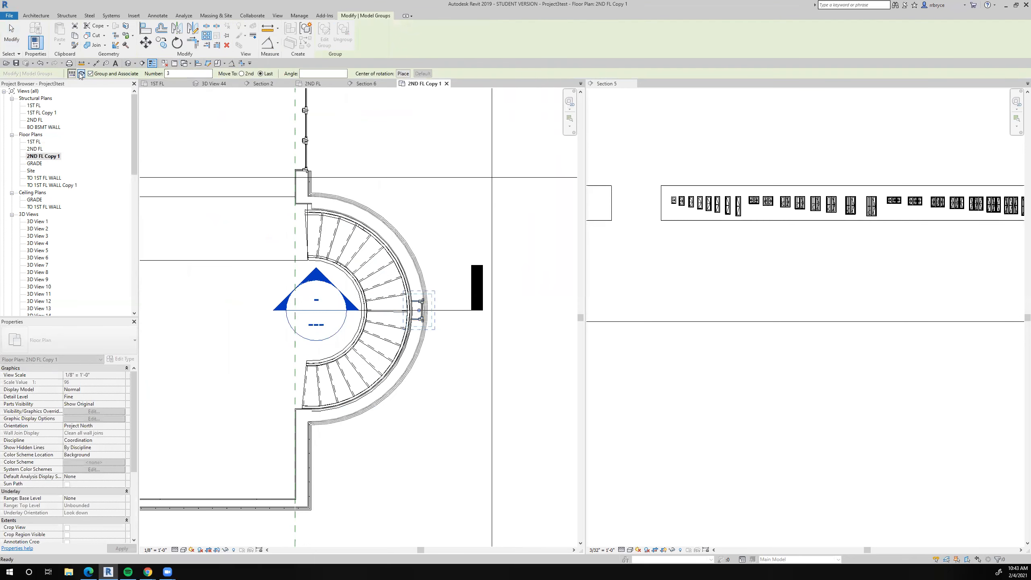
{"action": "left_click", "coordinate": [403, 73]}
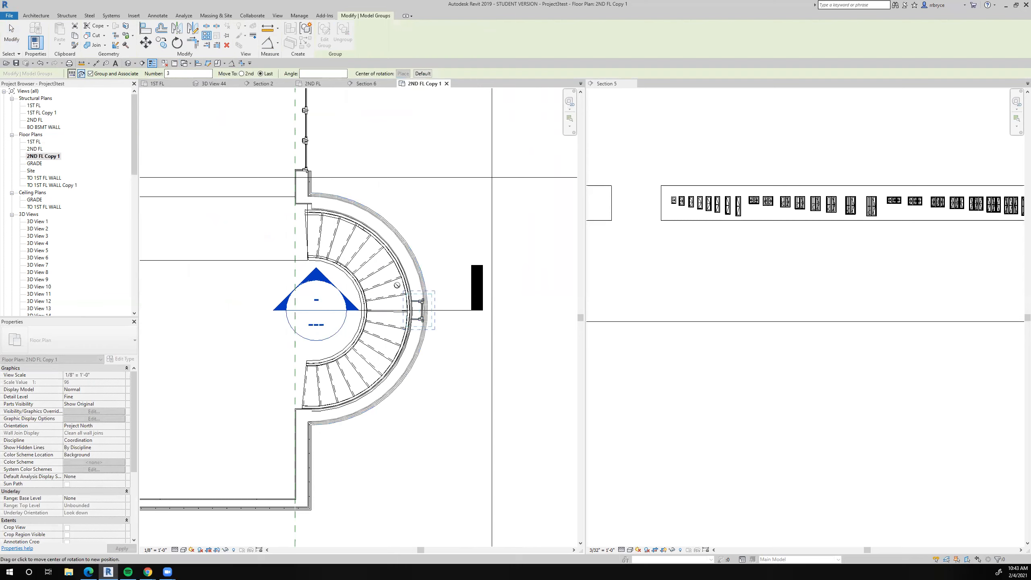
{"action": "left_click", "coordinate": [311, 309]}
{"action": "left_click", "coordinate": [455, 309]}
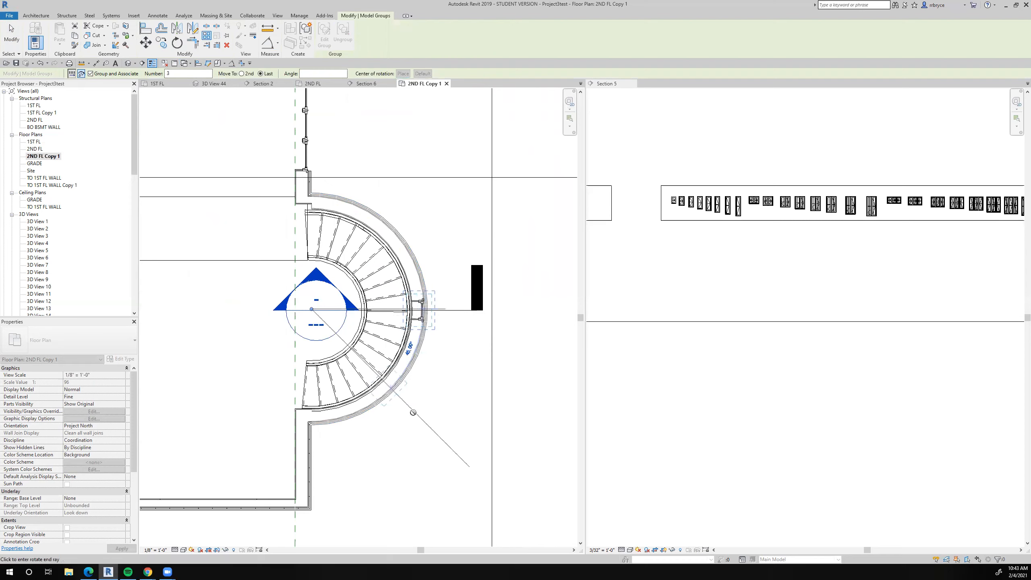
{"action": "type", "text": "79"}
{"action": "key", "text": "Return"}
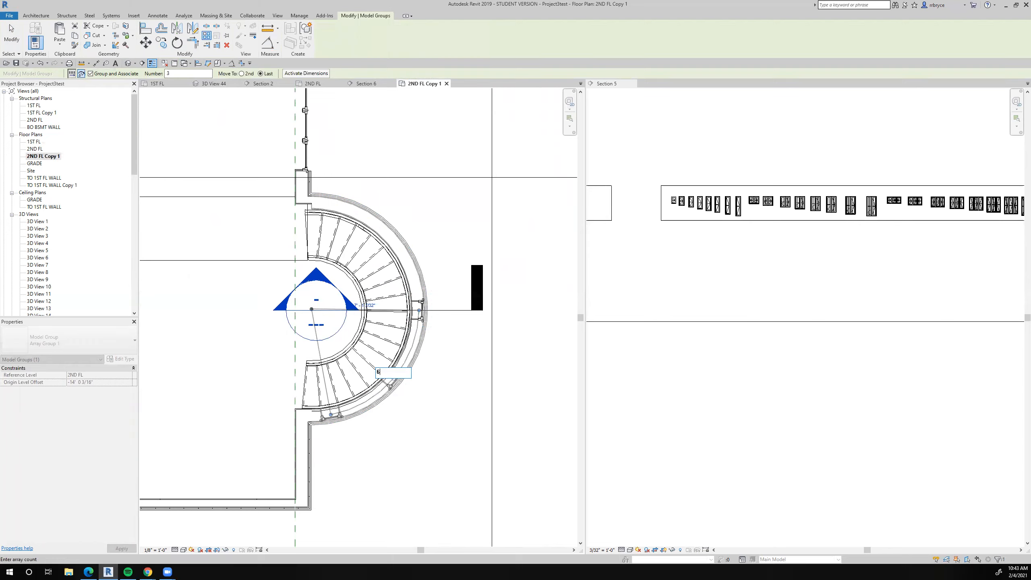
{"action": "type", "text": "6"}
{"action": "key", "text": "Return"}
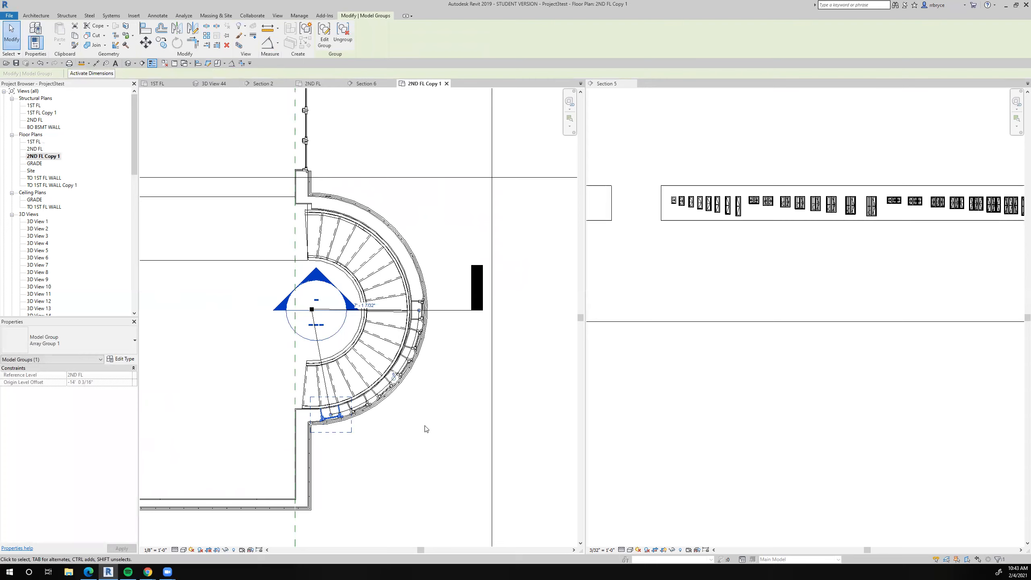
{"action": "scroll", "coordinate": [428, 427], "scroll_direction": "down", "scroll_amount": 3}
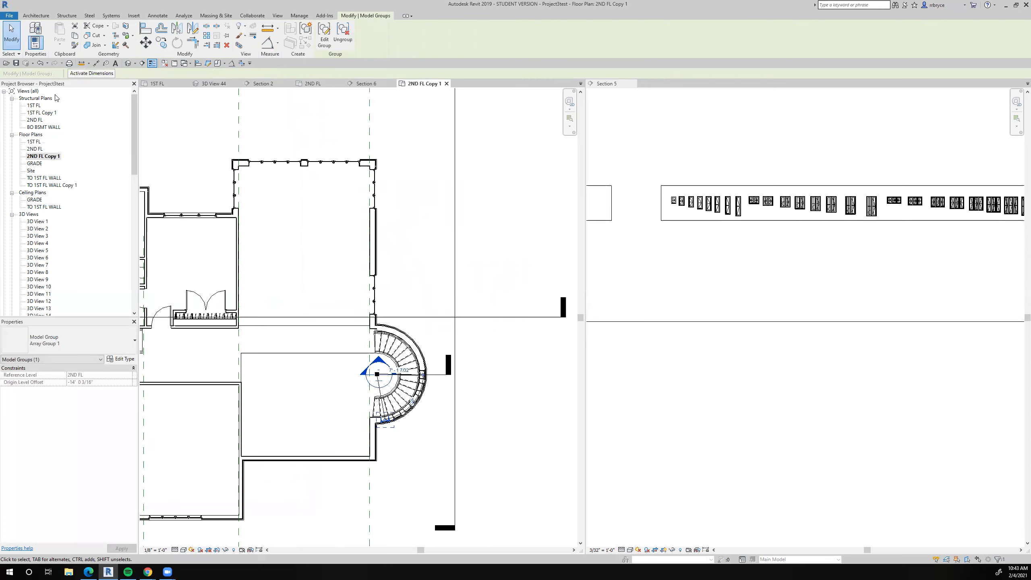
{"action": "left_click", "coordinate": [16, 62]}
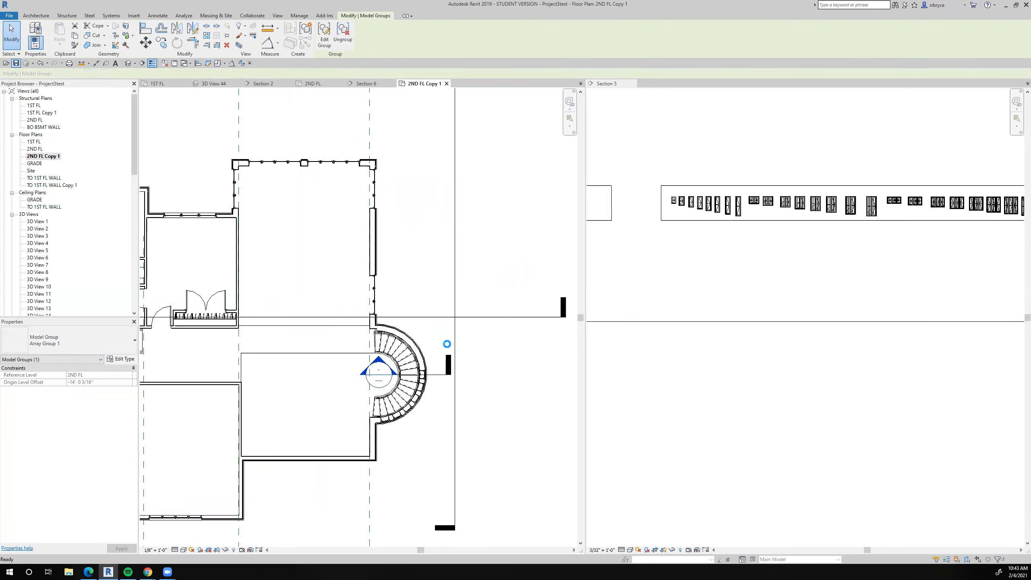
Step: Go to Section 2 from its section mark and compare the lower row of windows with the upper row
{"action": "left_click", "coordinate": [455, 400]}
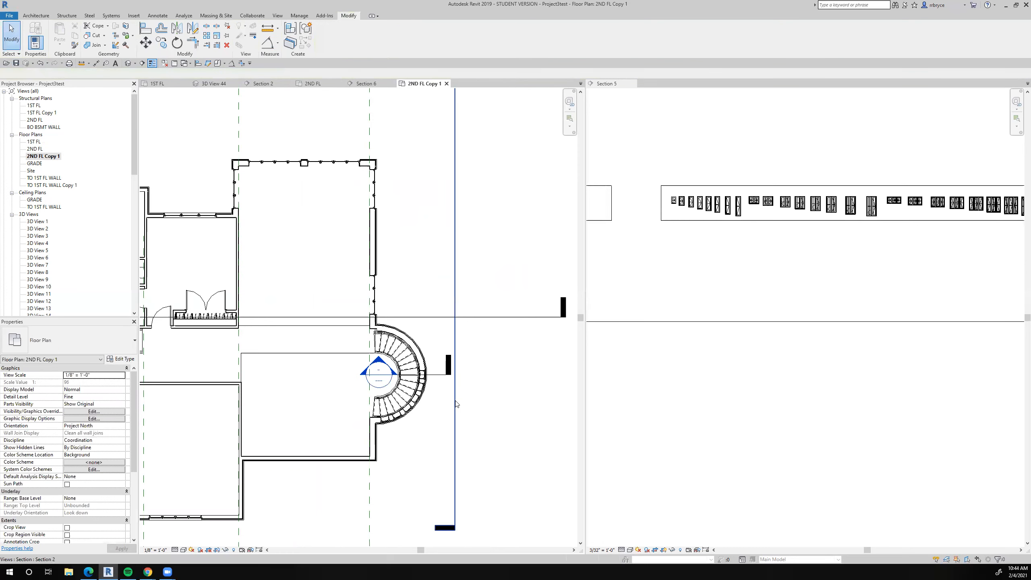
{"action": "right_click", "coordinate": [455, 400]}
{"action": "left_click", "coordinate": [481, 236]}
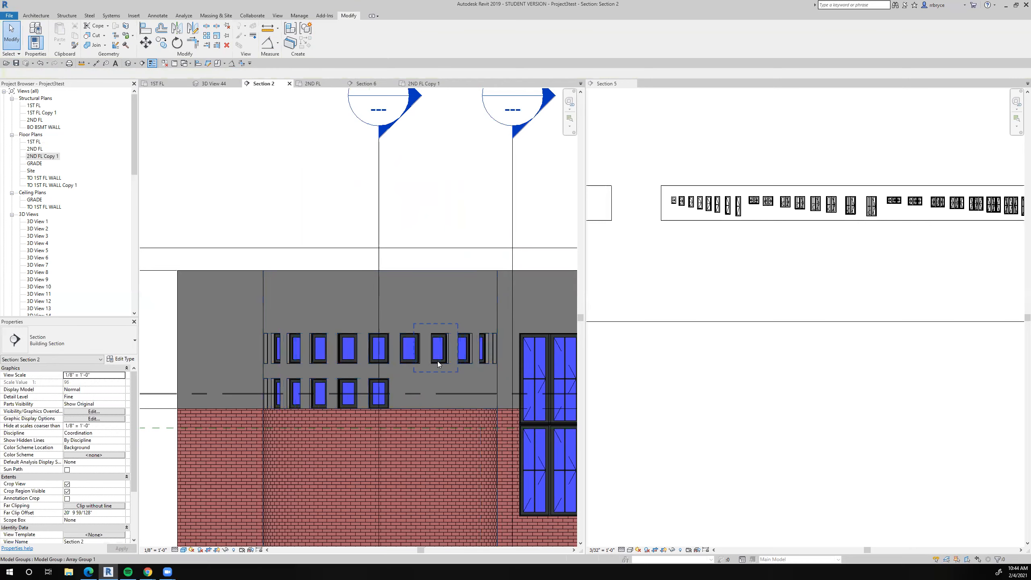
{"action": "scroll", "coordinate": [436, 388], "scroll_direction": "down", "scroll_amount": 2}
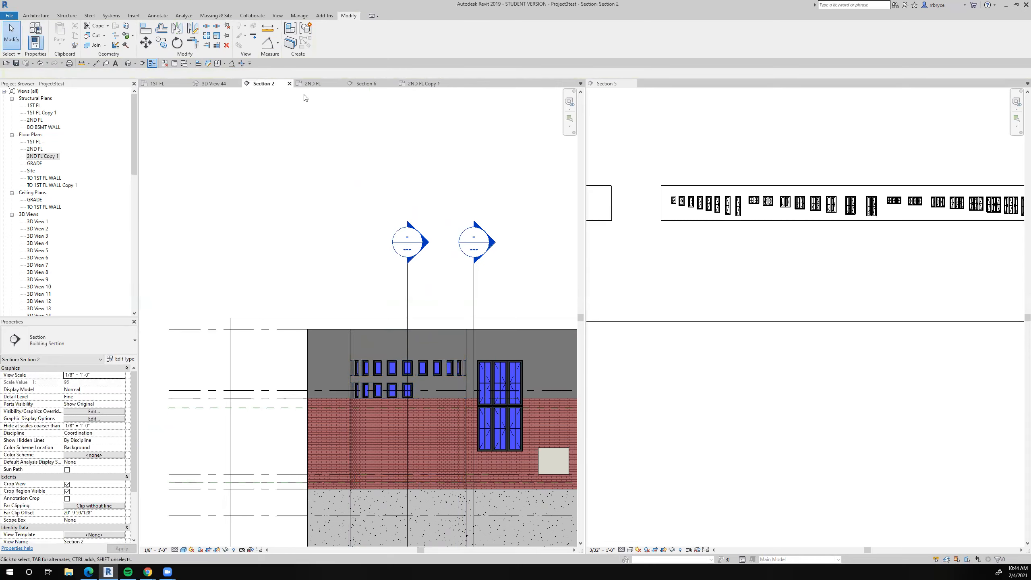
Step: In 2ND FL Copy 1, mirror copies of the five arrayed windows below the middle one across the curved wall's horizontal centreline
{"action": "double_click", "coordinate": [40, 157]}
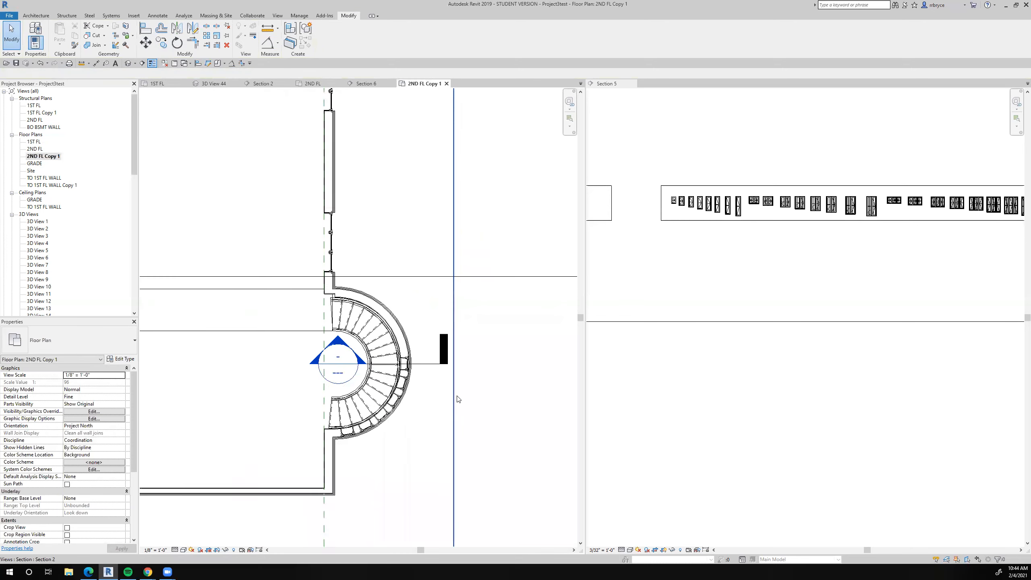
{"action": "scroll", "coordinate": [458, 396], "scroll_direction": "up", "scroll_amount": 1}
{"action": "left_click", "coordinate": [329, 439]}
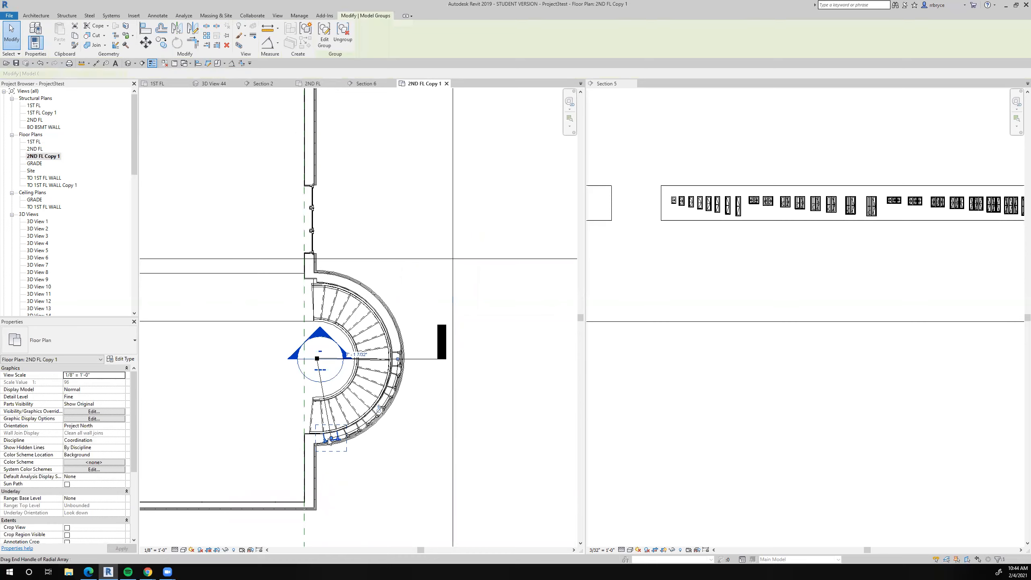
{"action": "left_click", "coordinate": [352, 433], "text": "ctrl"}
{"action": "scroll", "coordinate": [369, 419], "scroll_direction": "up", "scroll_amount": 4}
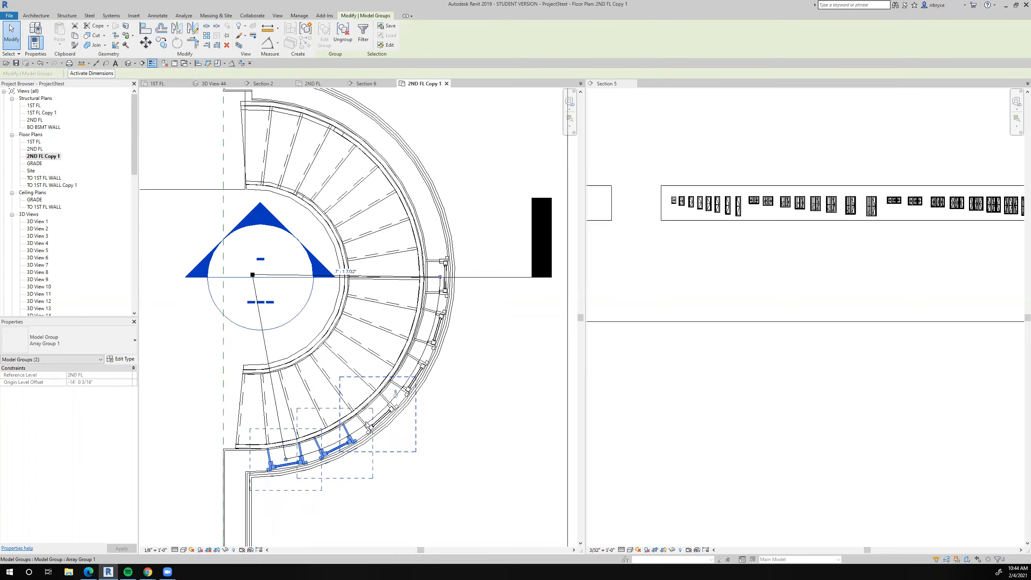
{"action": "left_click", "coordinate": [382, 406], "text": "ctrl"}
{"action": "left_click", "coordinate": [435, 317], "text": "ctrl"}
{"action": "left_click", "coordinate": [446, 315], "text": "ctrl"}
{"action": "left_click", "coordinate": [189, 34]}
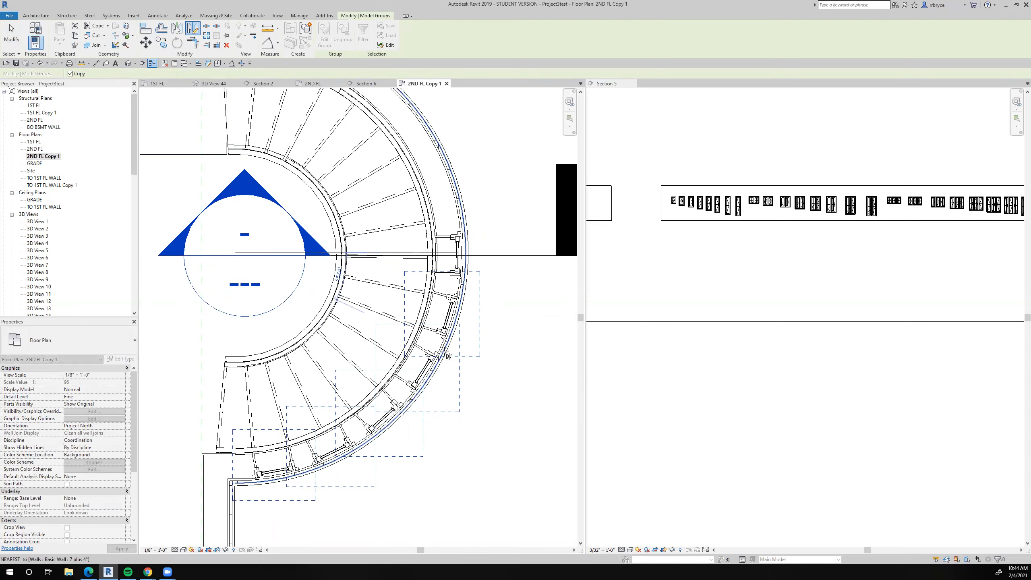
{"action": "scroll", "coordinate": [449, 356], "scroll_direction": "down", "scroll_amount": 3}
{"action": "left_click", "coordinate": [461, 318]}
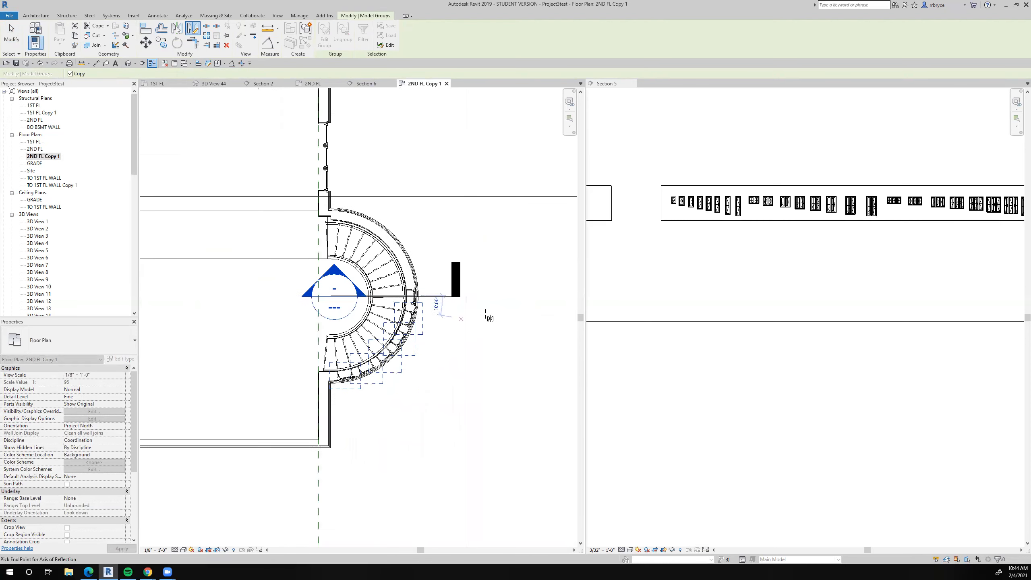
{"action": "left_click", "coordinate": [521, 300]}
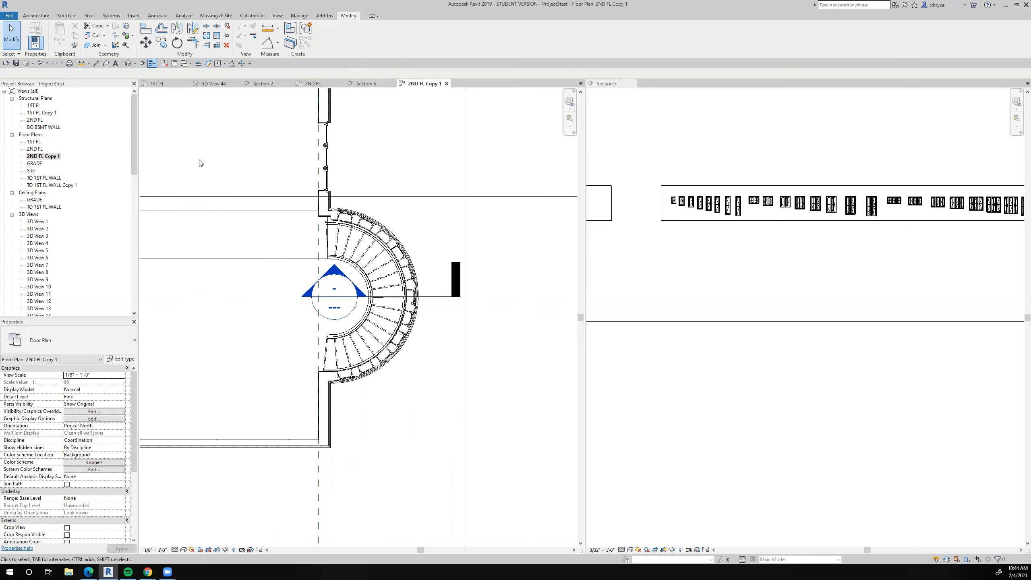
Step: Open Section 2 from the plan and examine the completed lower window row's alignment with the upper row
{"action": "scroll", "coordinate": [424, 345], "scroll_direction": "down", "scroll_amount": 3}
{"action": "left_click", "coordinate": [442, 404]}
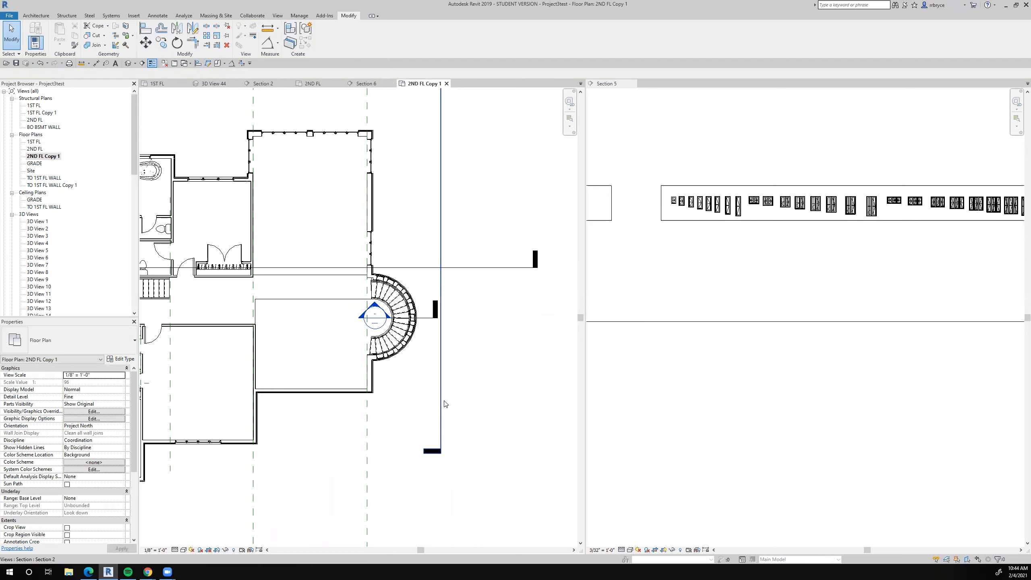
{"action": "right_click", "coordinate": [445, 402]}
{"action": "left_click", "coordinate": [469, 236]}
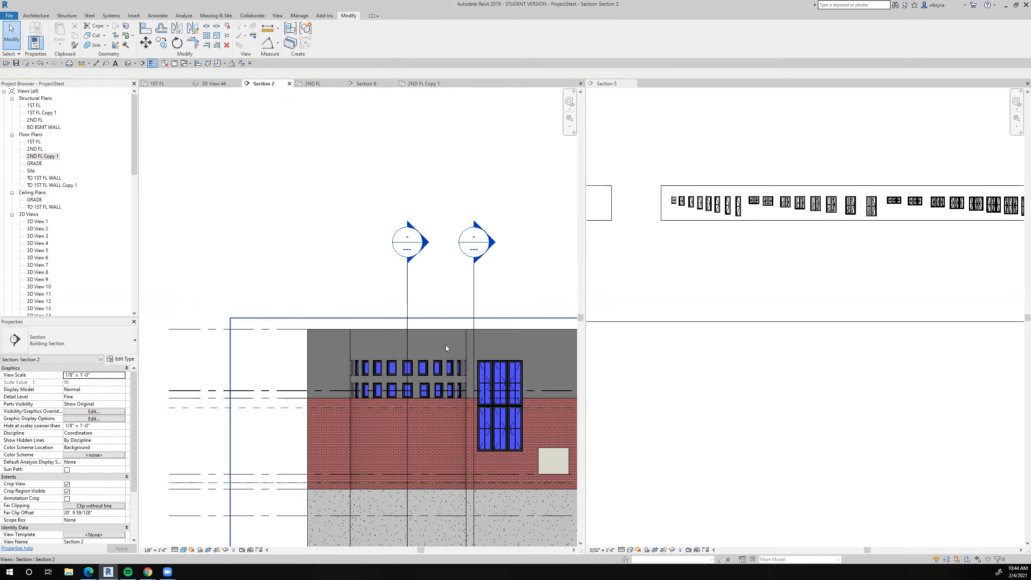
{"action": "scroll", "coordinate": [414, 343], "scroll_direction": "up", "scroll_amount": 3}
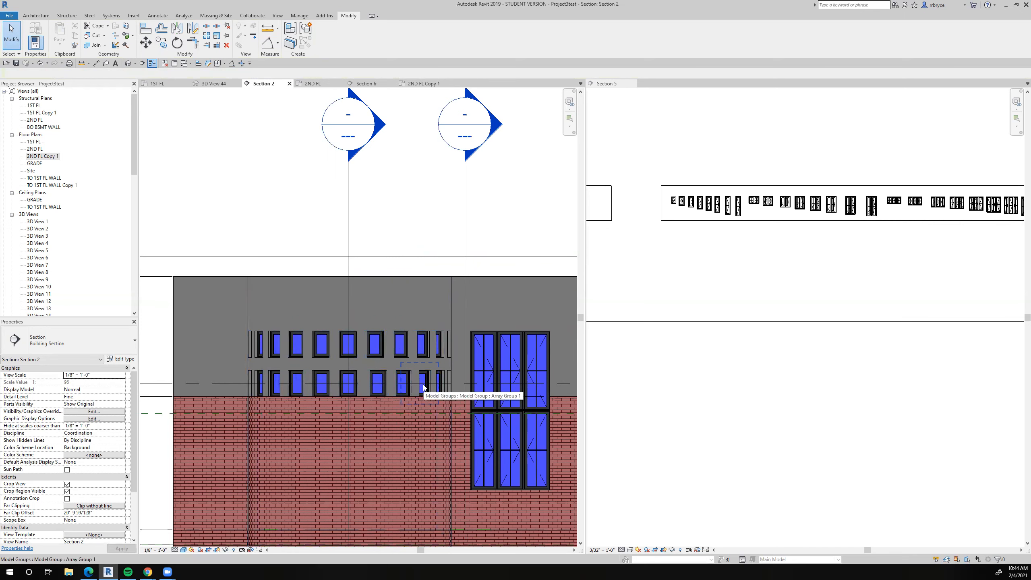
{"action": "scroll", "coordinate": [423, 384], "scroll_direction": "down", "scroll_amount": 2}
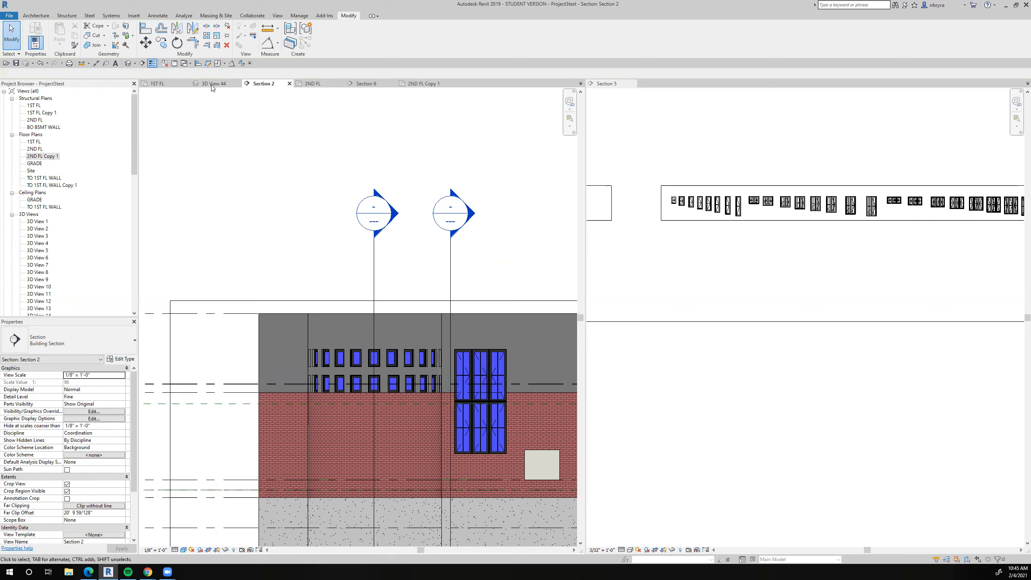
Step: In 2ND FL Copy 1, extend the horizontal section line through the curved stair further past the wall, adjust its far clip depth, and open Section 6
{"action": "double_click", "coordinate": [43, 157]}
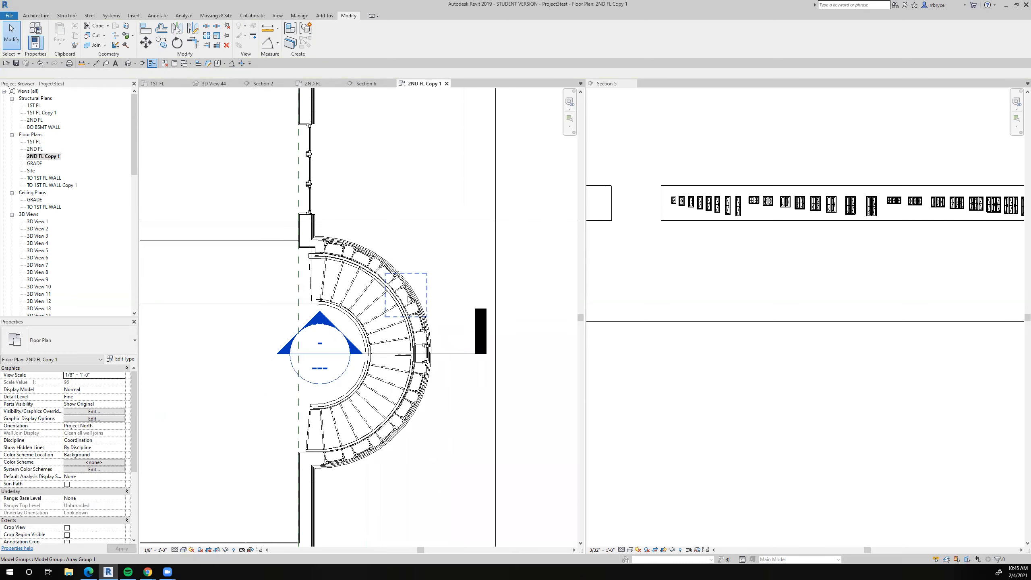
{"action": "left_click", "coordinate": [466, 354]}
{"action": "left_click_drag", "start_coordinate": [350, 360], "coordinate": [223, 360]}
{"action": "left_click_drag", "start_coordinate": [350, 292], "coordinate": [238, 292]}
{"action": "right_click", "coordinate": [288, 353]}
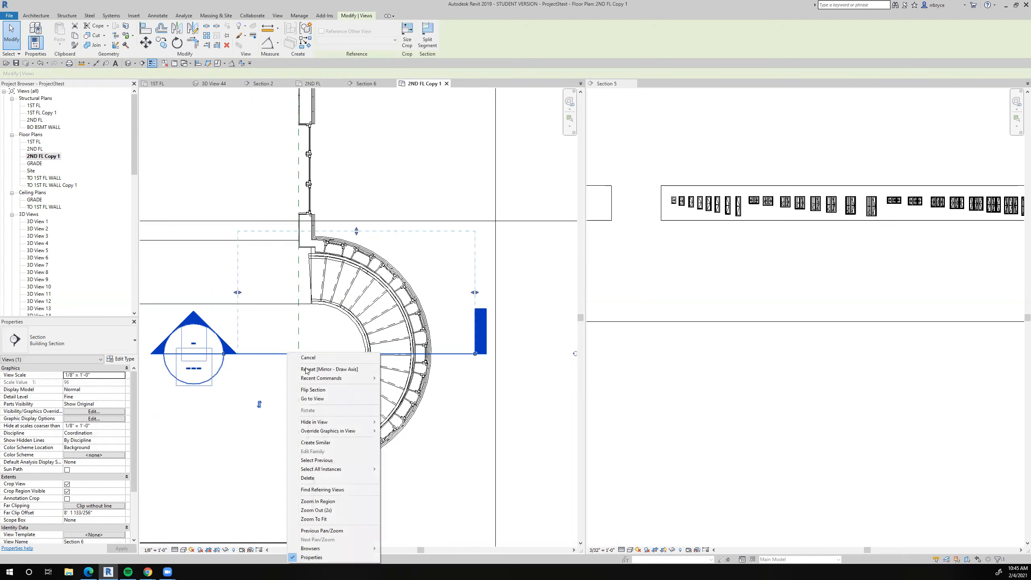
{"action": "left_click", "coordinate": [325, 400]}
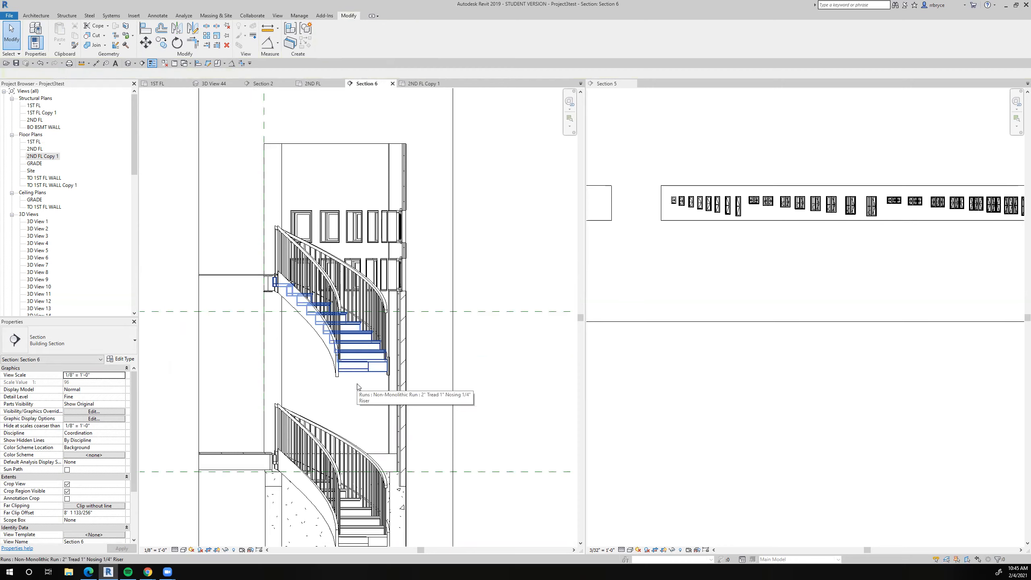
{"action": "scroll", "coordinate": [327, 261], "scroll_direction": "up", "scroll_amount": 5}
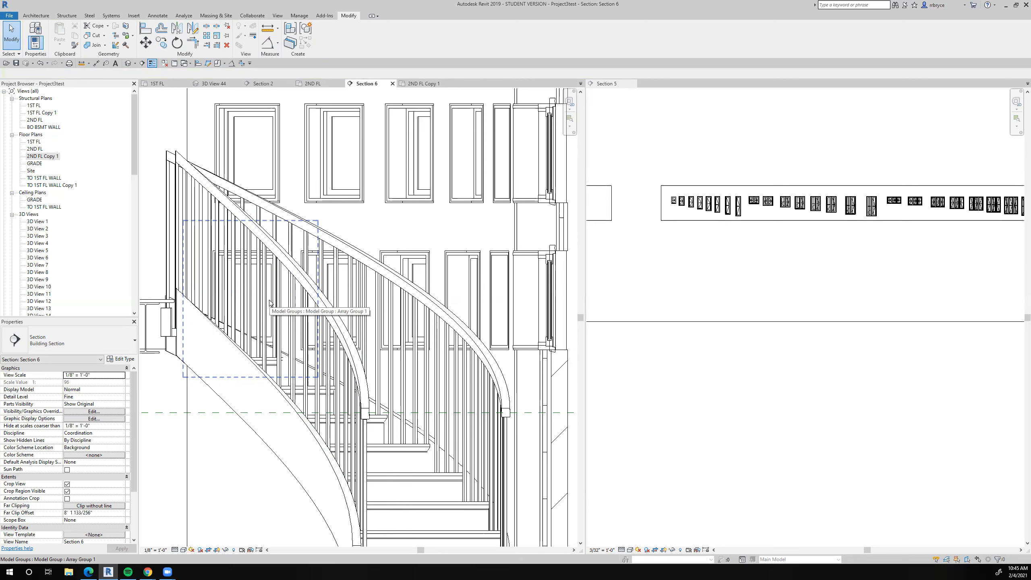
Step: Compare the type properties of the third lower-row window in Section 6 with the second sample window in Section 5
{"action": "left_click", "coordinate": [419, 263]}
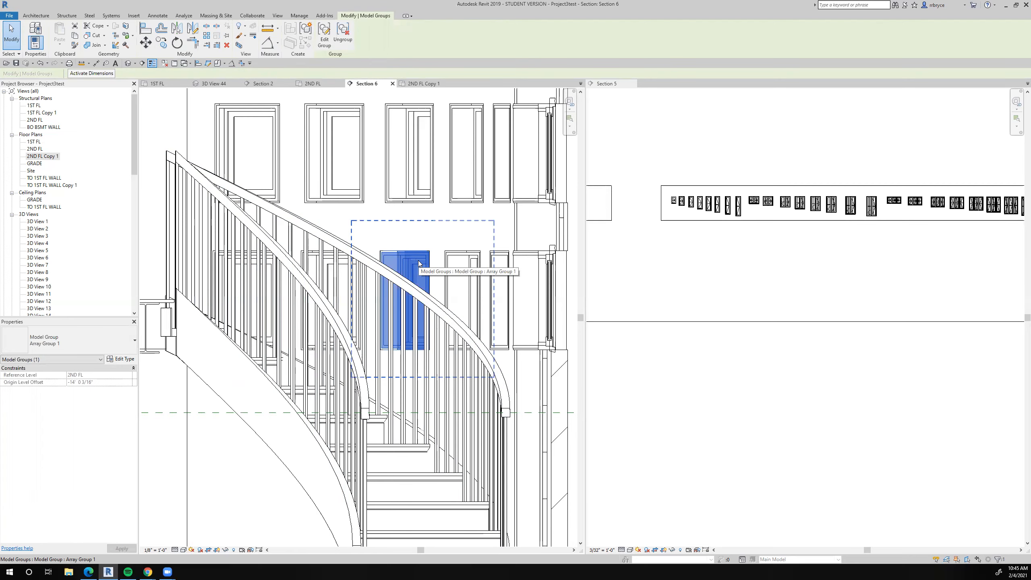
{"action": "key", "text": "Tab"}
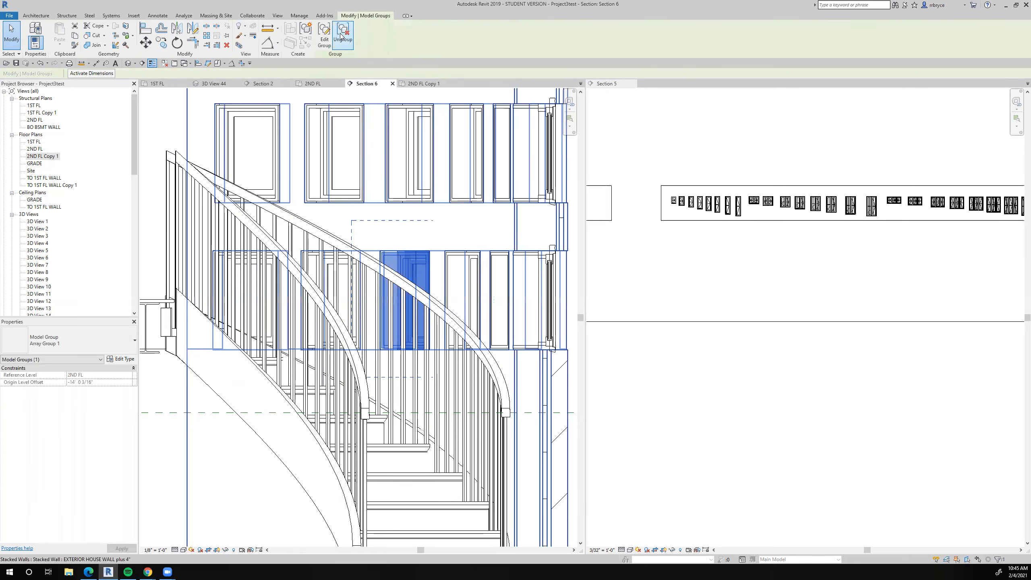
{"action": "left_click", "coordinate": [412, 258]}
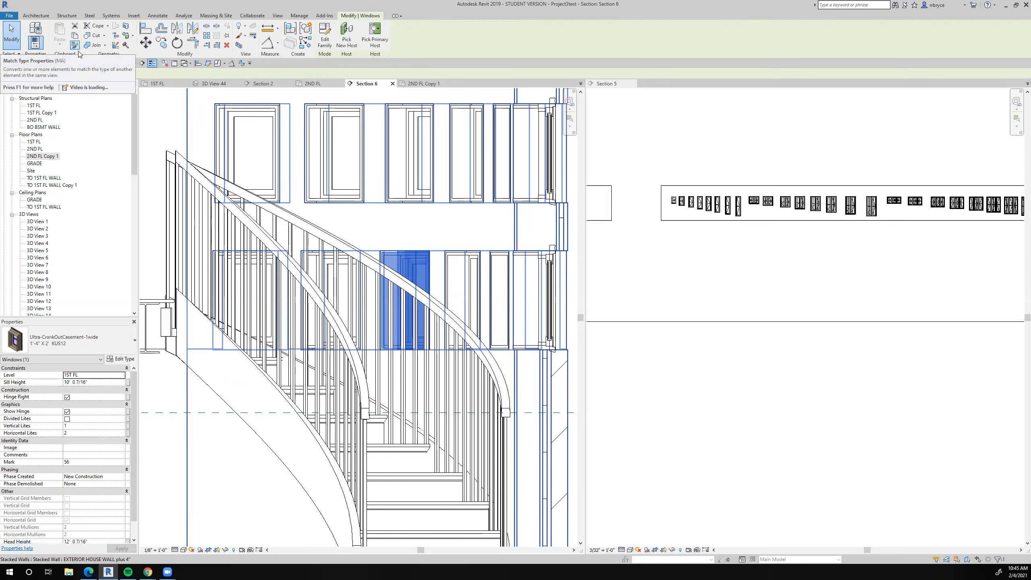
{"action": "key", "text": "Escape"}
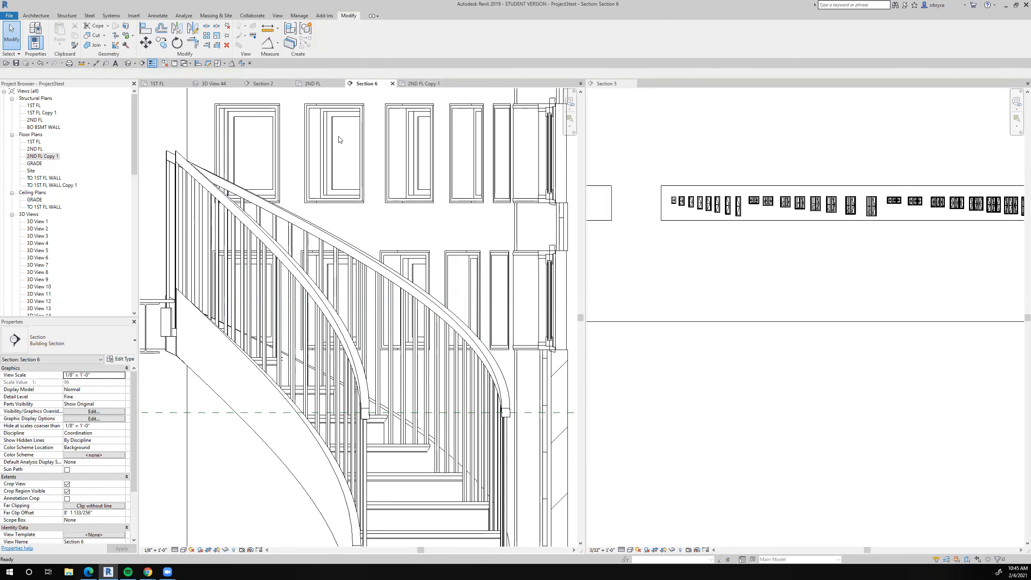
{"action": "left_click", "coordinate": [683, 206]}
{"action": "key", "text": "Tab"}
{"action": "left_click", "coordinate": [682, 207]}
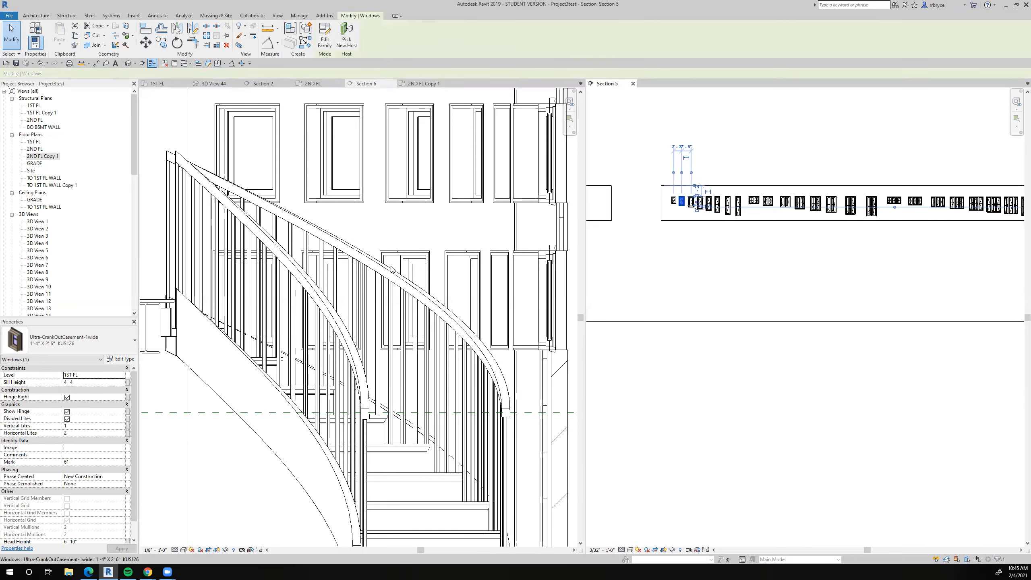
{"action": "left_click", "coordinate": [406, 256]}
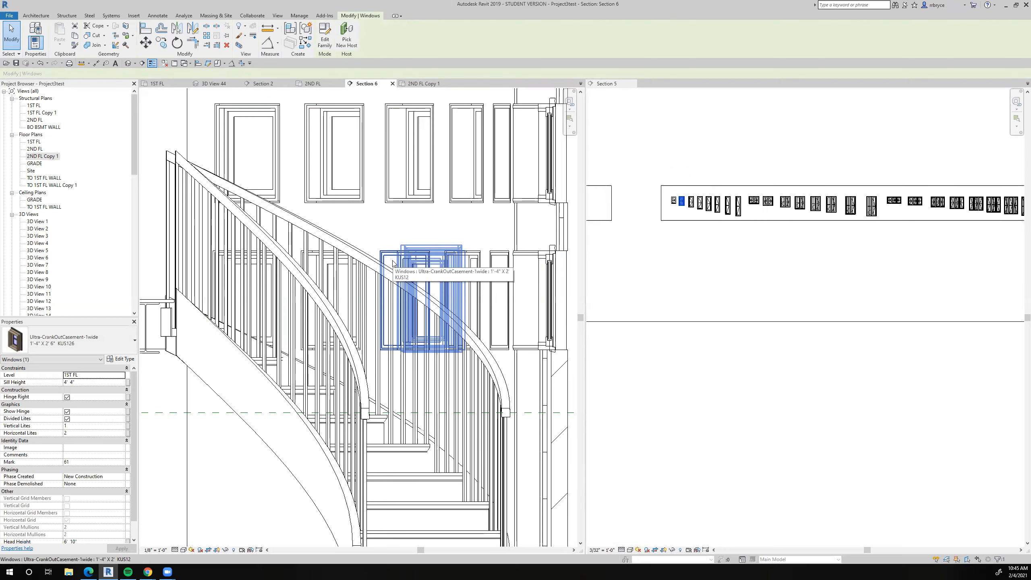
{"action": "left_click", "coordinate": [388, 260]}
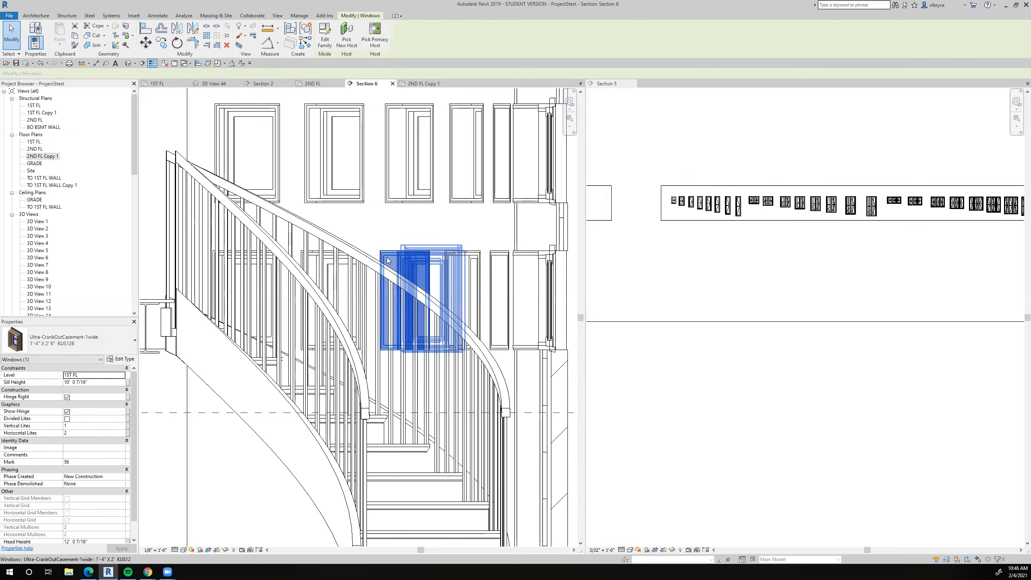
{"action": "key", "text": "Escape"}
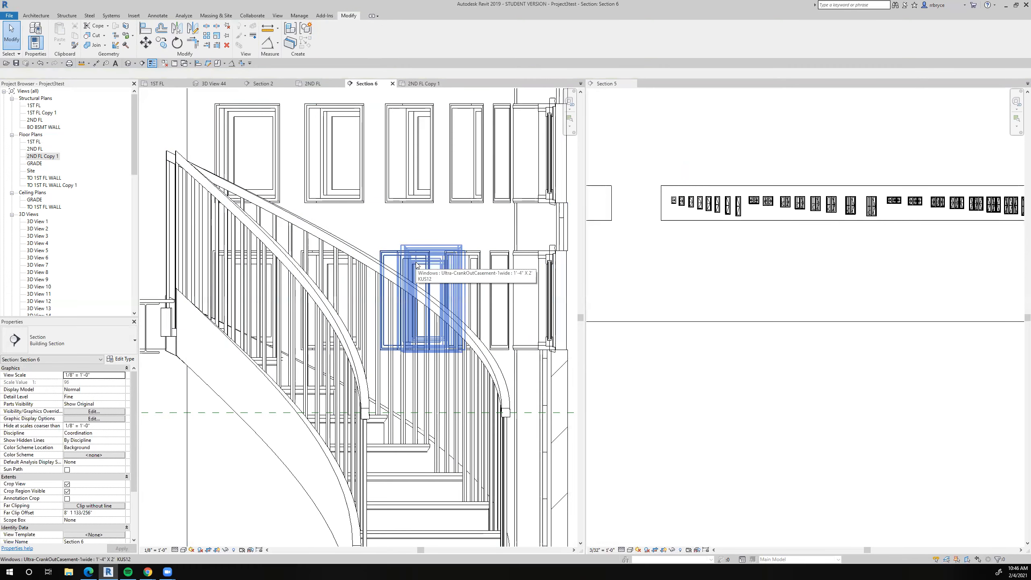
{"action": "scroll", "coordinate": [416, 267], "scroll_direction": "down", "scroll_amount": 2}
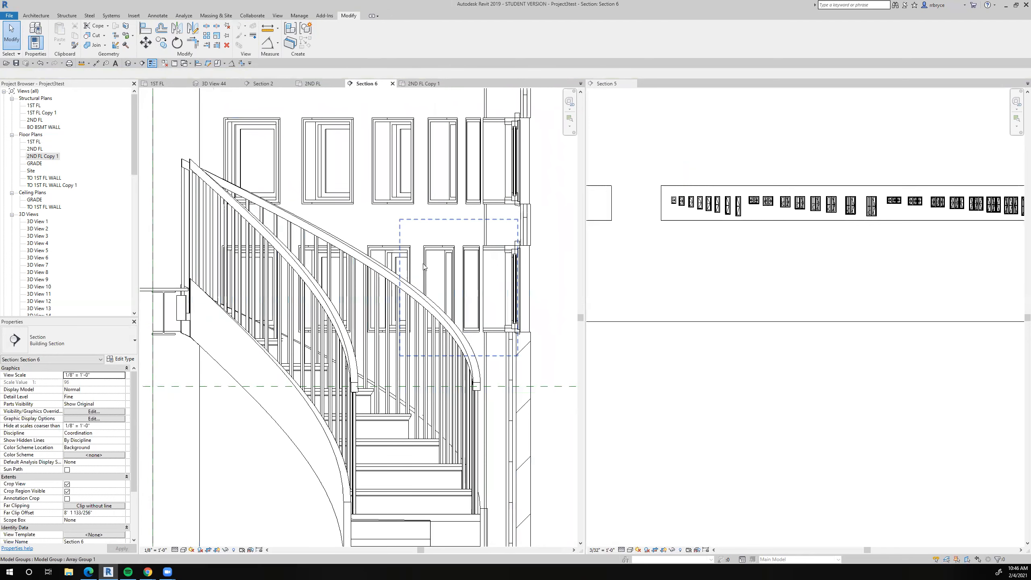
Step: Match the second Section 5 sample window's type, 1'-4" X 2' 6" KUS126, onto the third lower-row window in Section 6
{"action": "left_click", "coordinate": [726, 282]}
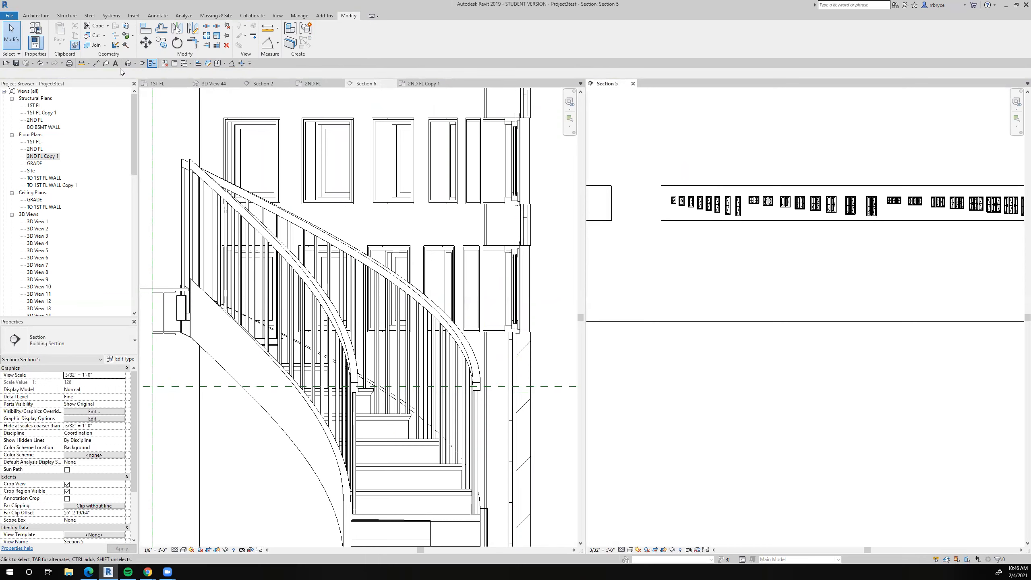
{"action": "left_click", "coordinate": [75, 45]}
{"action": "left_click", "coordinate": [684, 205]}
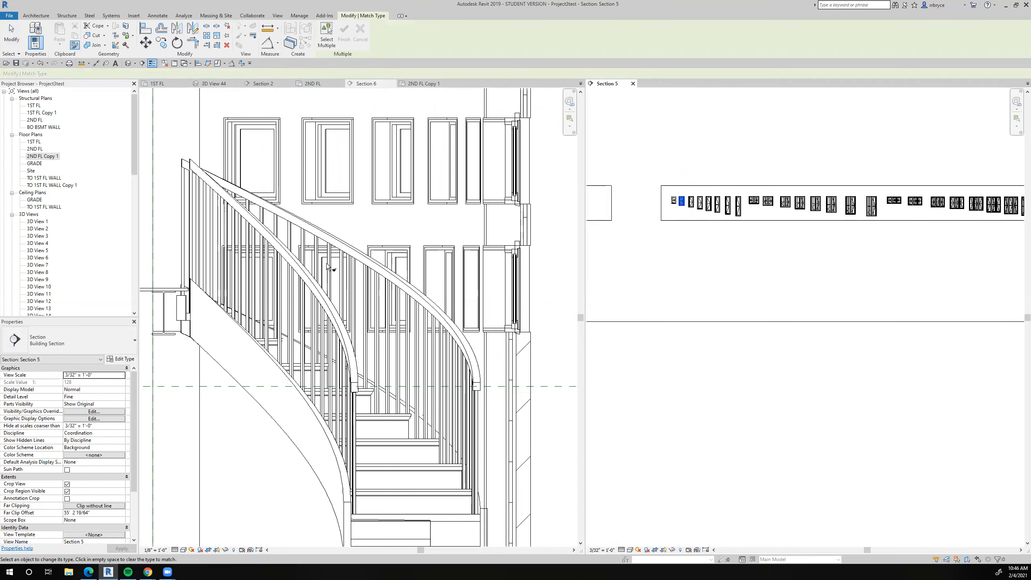
{"action": "left_click", "coordinate": [385, 254]}
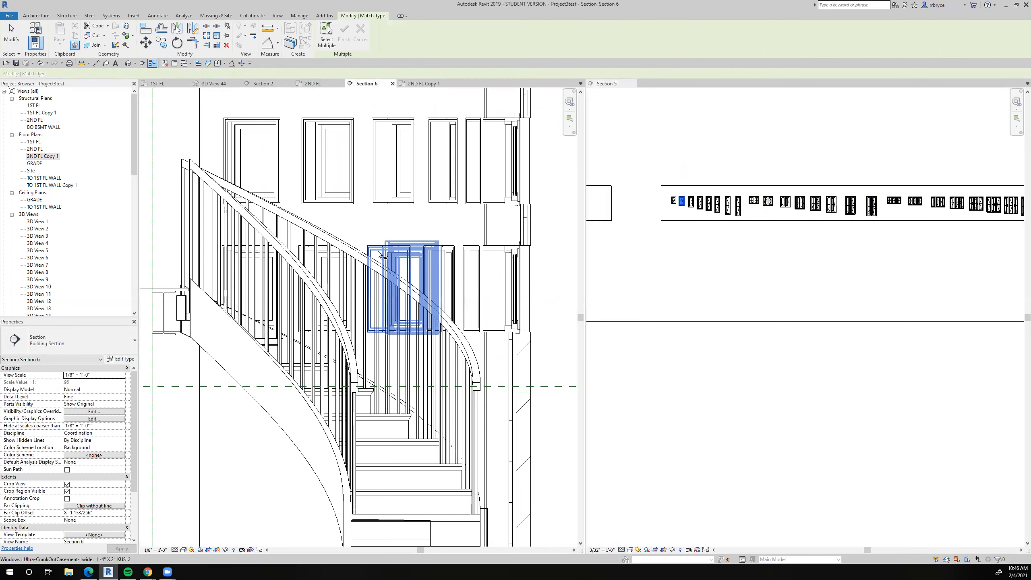
{"action": "left_click", "coordinate": [376, 252]}
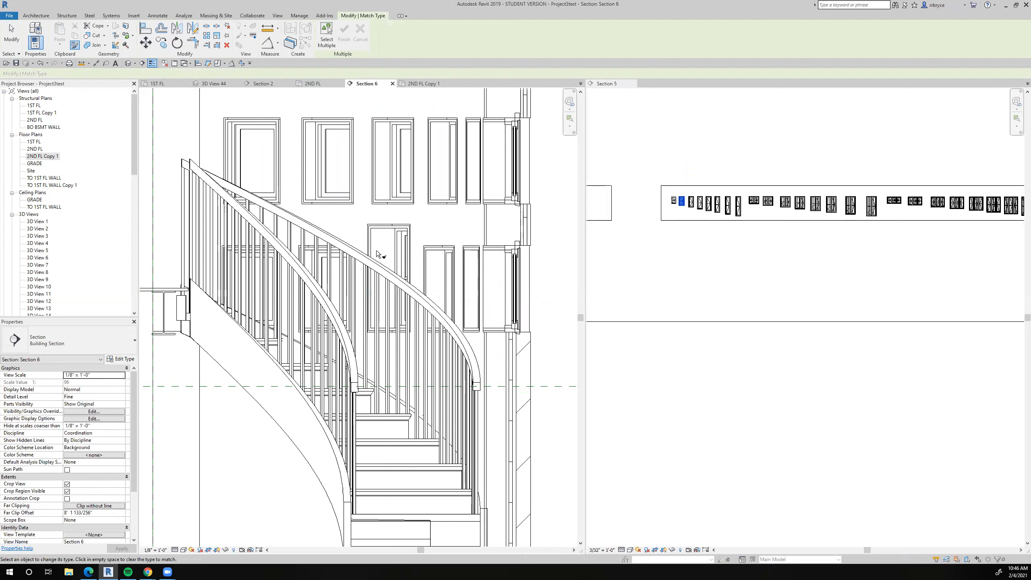
Step: Align the top of the third lower-row window with the top of the adjacent fourth window
{"action": "left_click", "coordinate": [146, 28]}
{"action": "left_click", "coordinate": [440, 246]}
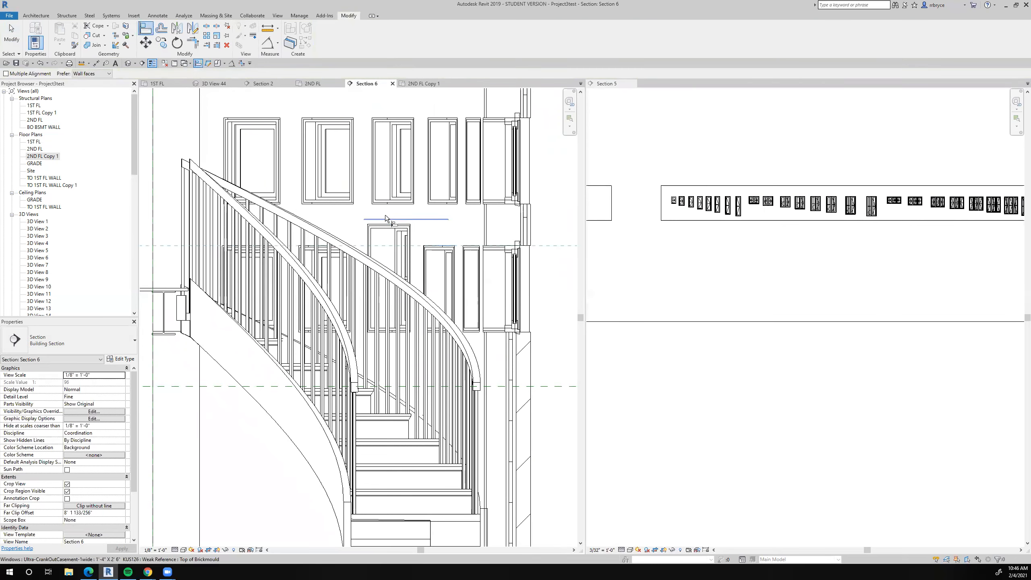
{"action": "left_click", "coordinate": [406, 225]}
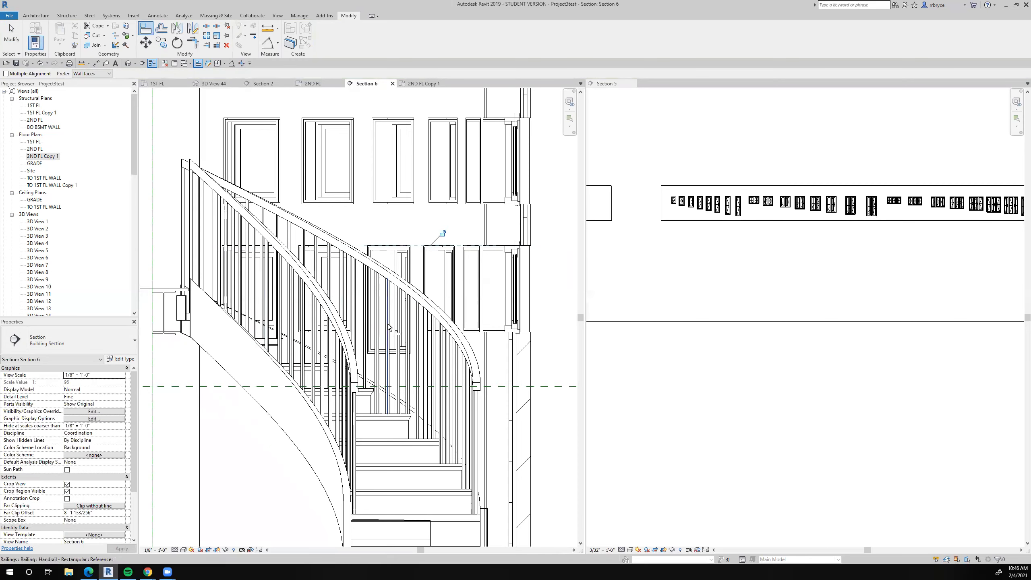
{"action": "middle_click_drag", "start_coordinate": [379, 313], "coordinate": [336, 266]}
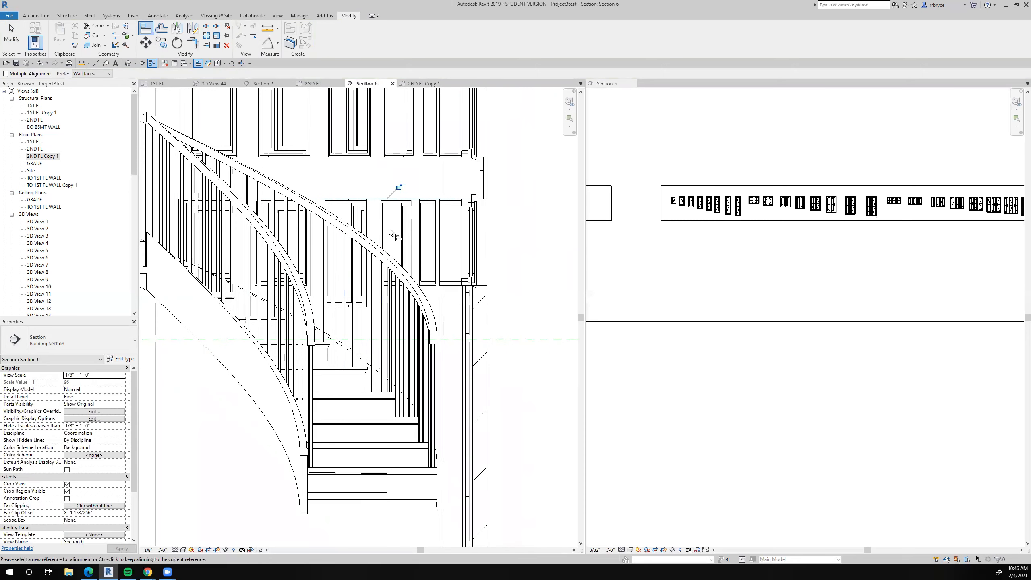
{"action": "left_click", "coordinate": [14, 32]}
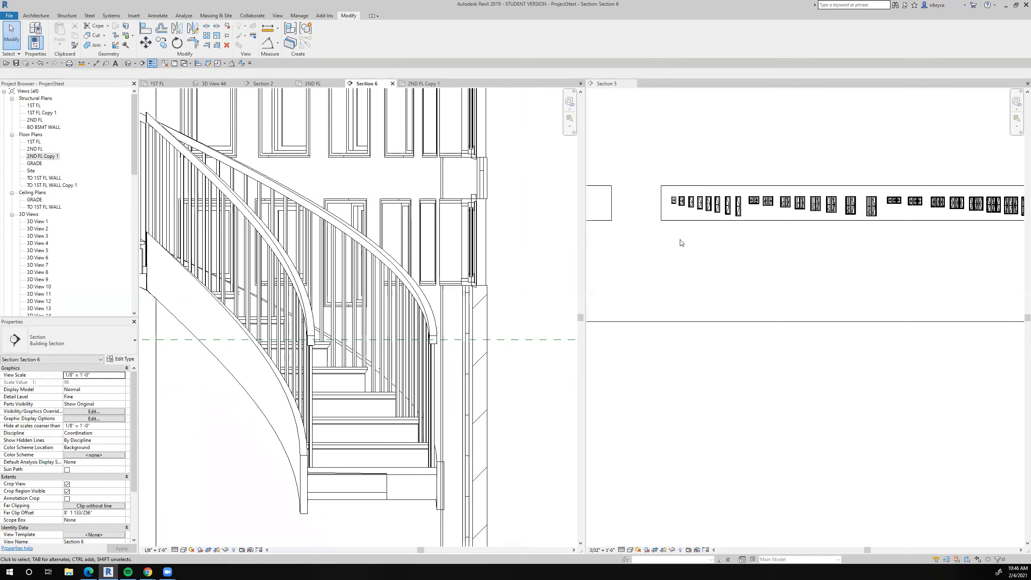
Step: Match the third sample window's type, 1'-4" X 3' KUS13, onto the fourth lower-row window, ungrouping its array group
{"action": "left_click", "coordinate": [692, 295]}
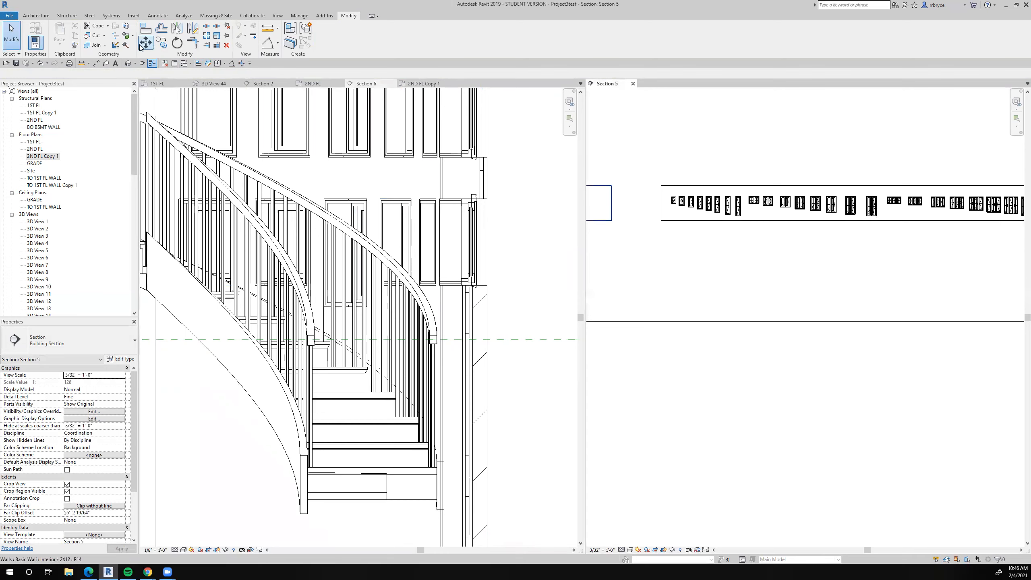
{"action": "left_click", "coordinate": [75, 45]}
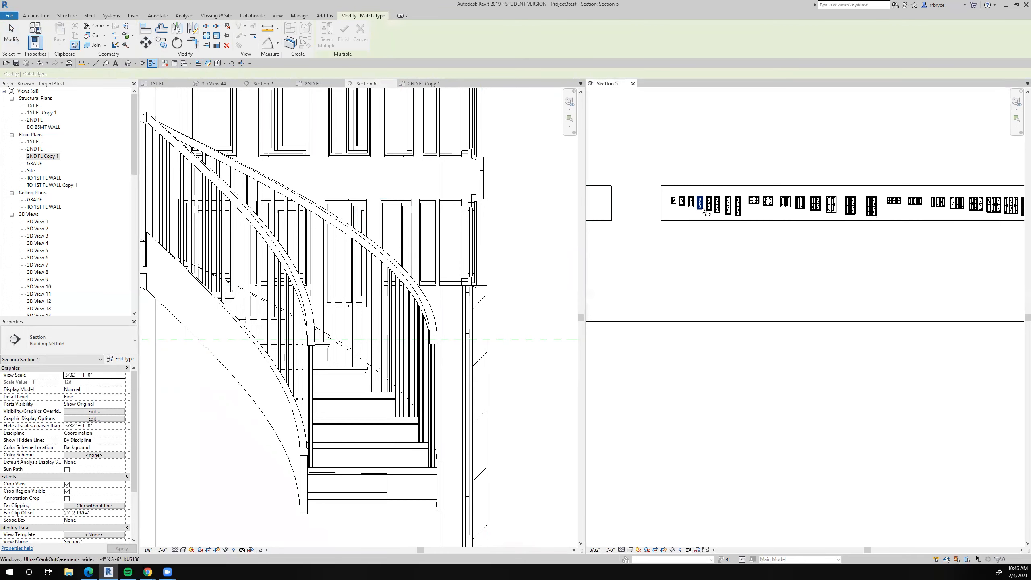
{"action": "left_click", "coordinate": [692, 205]}
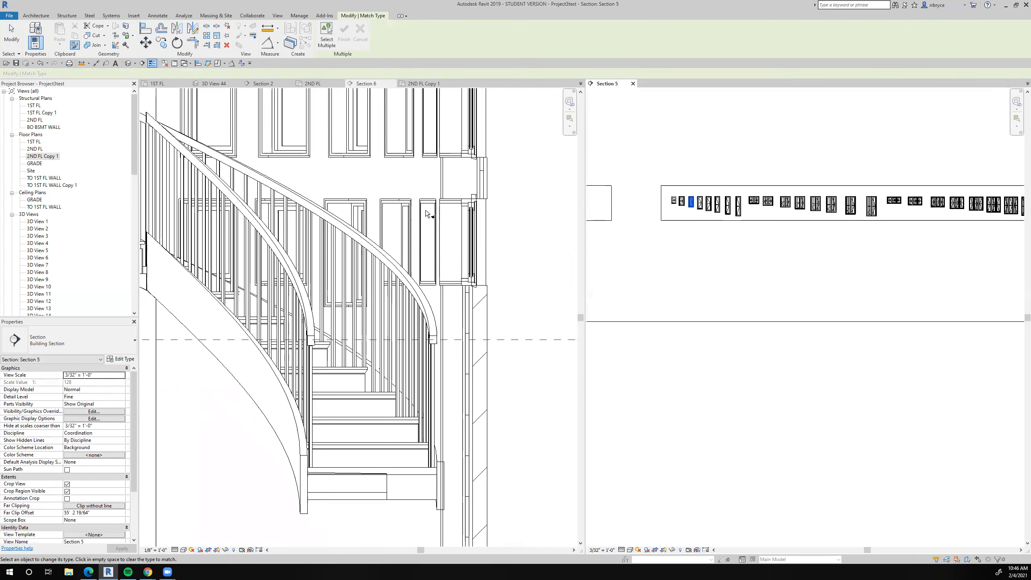
{"action": "left_click", "coordinate": [396, 213]}
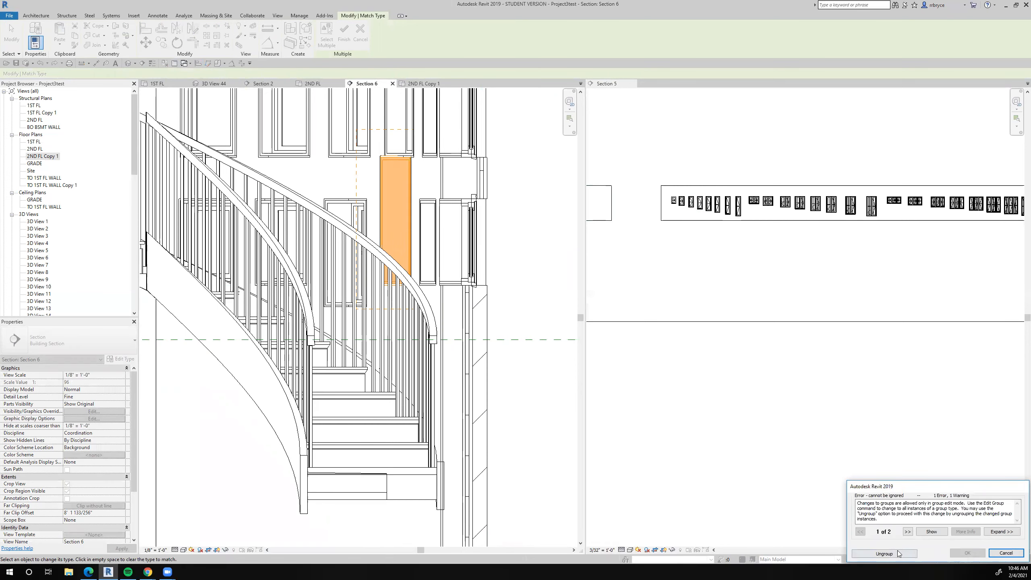
{"action": "left_click", "coordinate": [884, 553]}
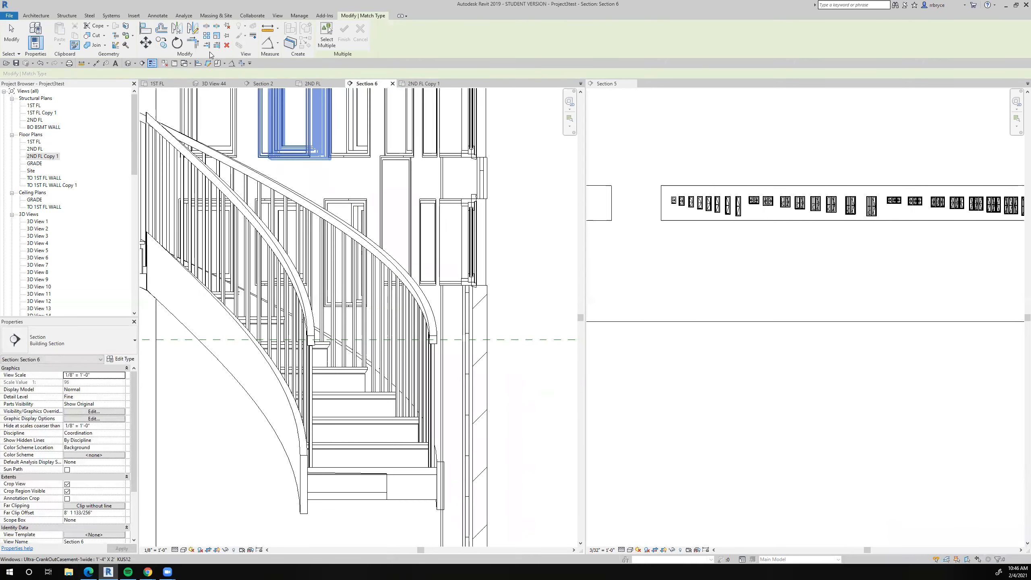
Step: Align the top of the fourth lower-row window with the third window's top and save the project
{"action": "left_click", "coordinate": [146, 28]}
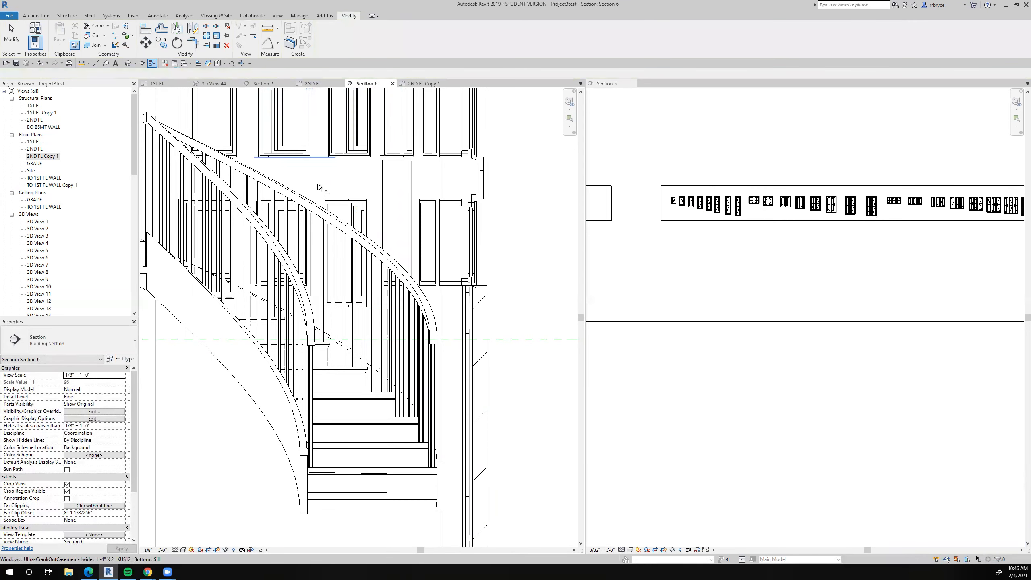
{"action": "left_click", "coordinate": [324, 199]}
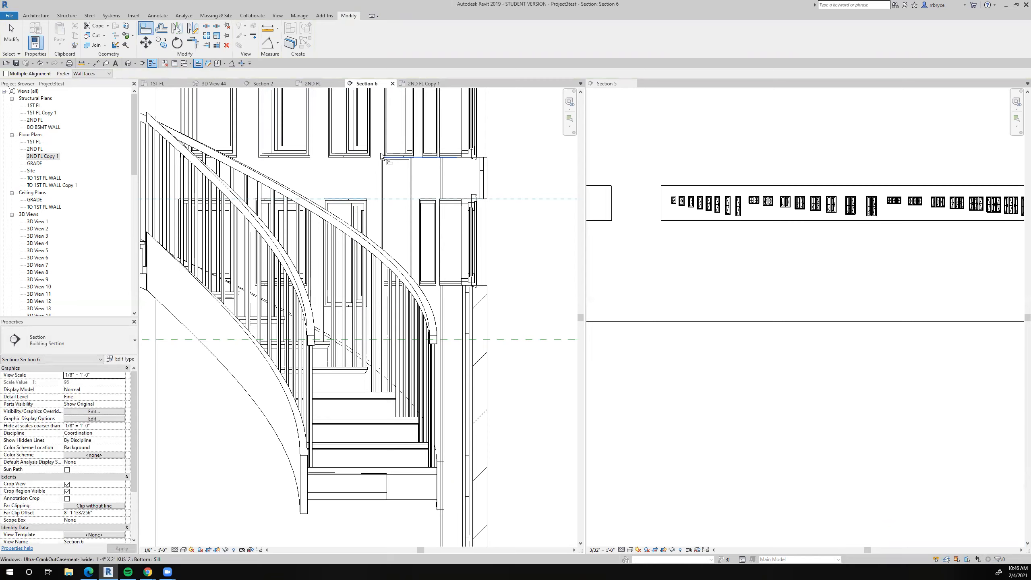
{"action": "scroll", "coordinate": [380, 154], "scroll_direction": "up", "scroll_amount": 4}
{"action": "left_click", "coordinate": [389, 159]}
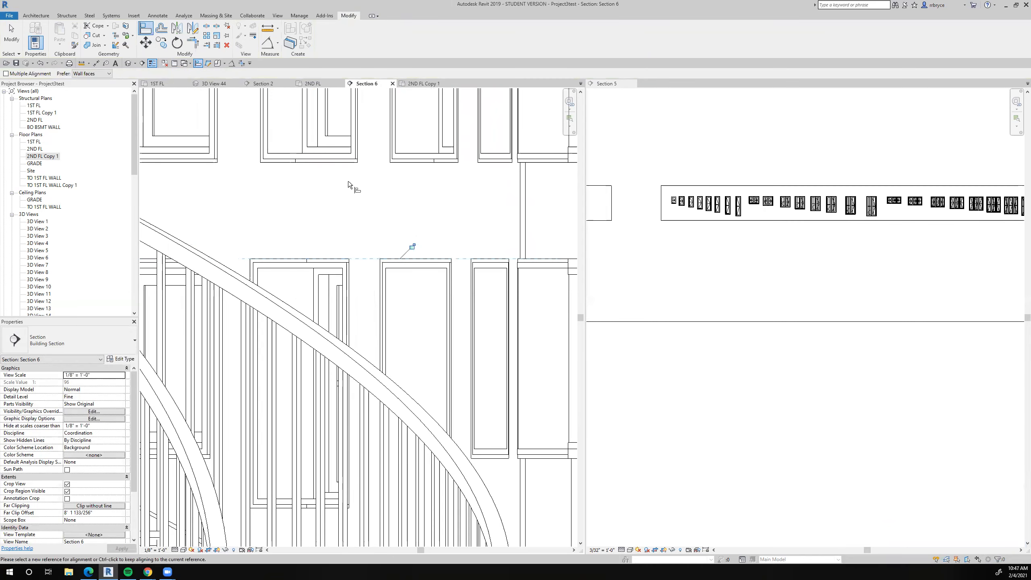
{"action": "scroll", "coordinate": [348, 182], "scroll_direction": "down", "scroll_amount": 2}
{"action": "middle_click_drag", "start_coordinate": [381, 389], "coordinate": [343, 341]}
{"action": "scroll", "coordinate": [345, 344], "scroll_direction": "down", "scroll_amount": 2}
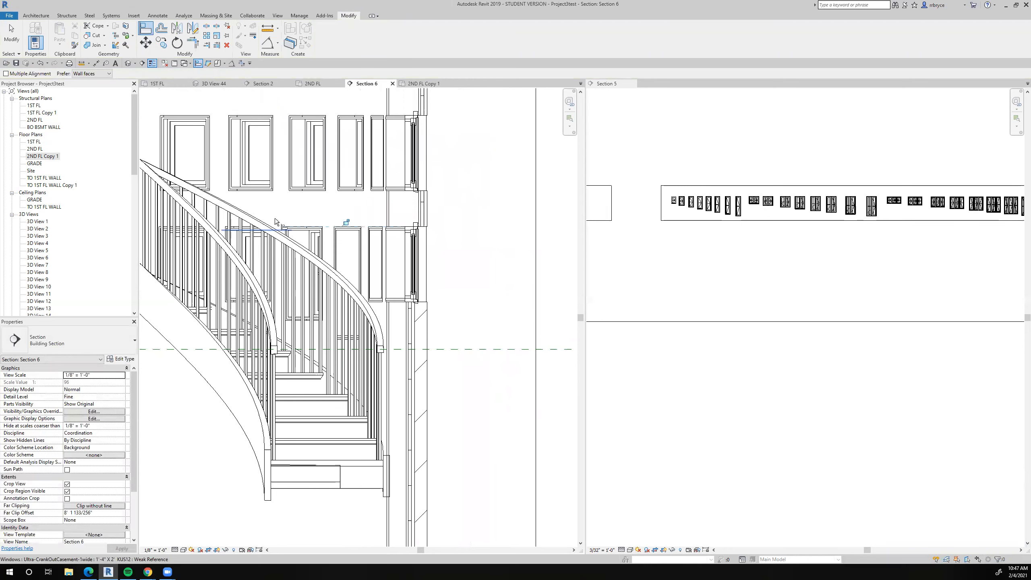
{"action": "key", "text": "Escape"}
{"action": "key", "text": "Escape"}
{"action": "left_click", "coordinate": [15, 63]}
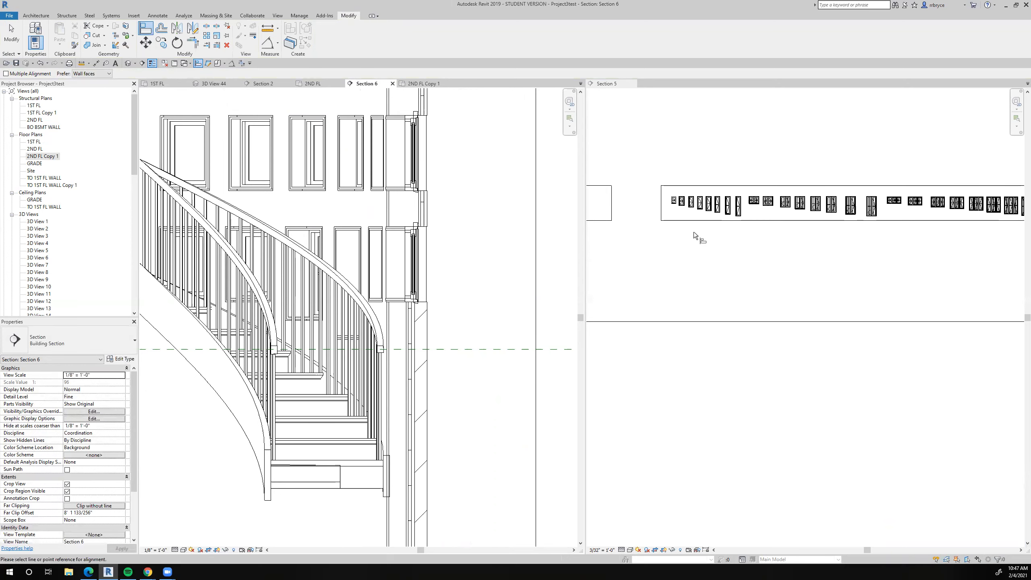
{"action": "left_click", "coordinate": [6, 43]}
Step: Match the fourth Section 5 sample window's type, 1'-4" X 3'-6" KUS136, onto the fifth lower-row window in Section 6, ungrouping its array group
{"action": "scroll", "coordinate": [679, 265], "scroll_direction": "up", "scroll_amount": 3}
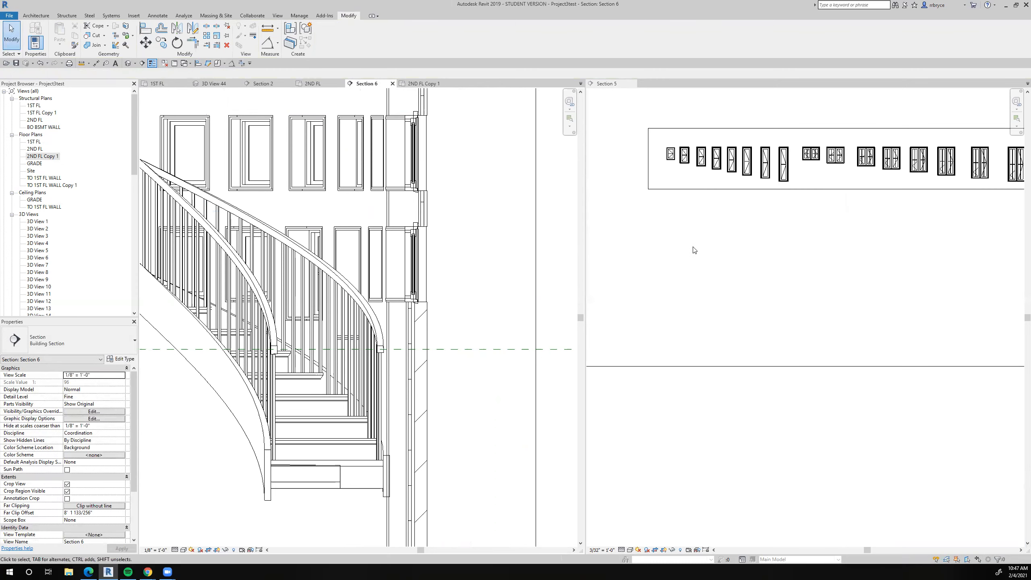
{"action": "middle_click_drag", "start_coordinate": [682, 284], "coordinate": [695, 331]}
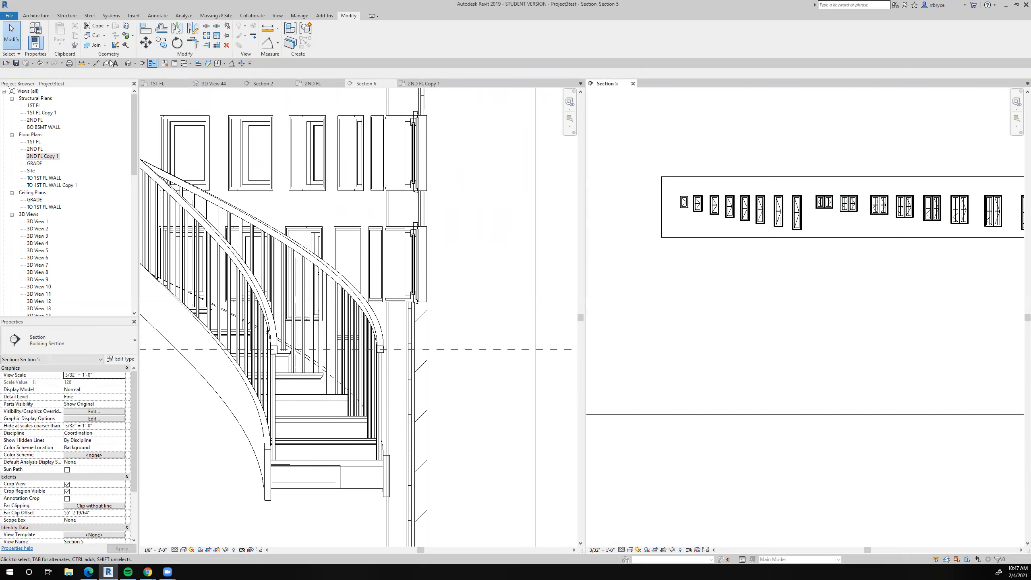
{"action": "left_click", "coordinate": [75, 45]}
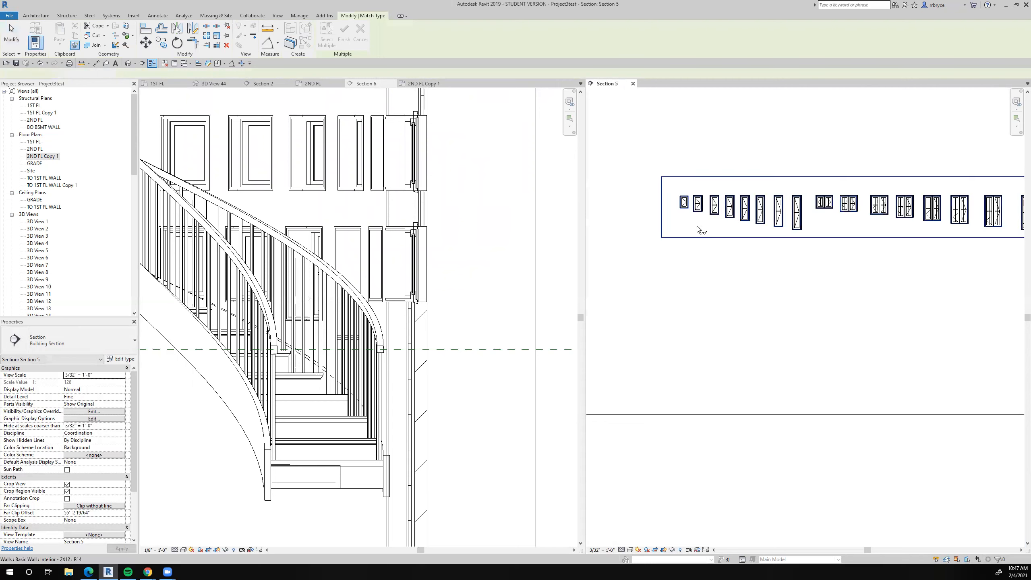
{"action": "left_click", "coordinate": [730, 207]}
{"action": "left_click", "coordinate": [347, 250]}
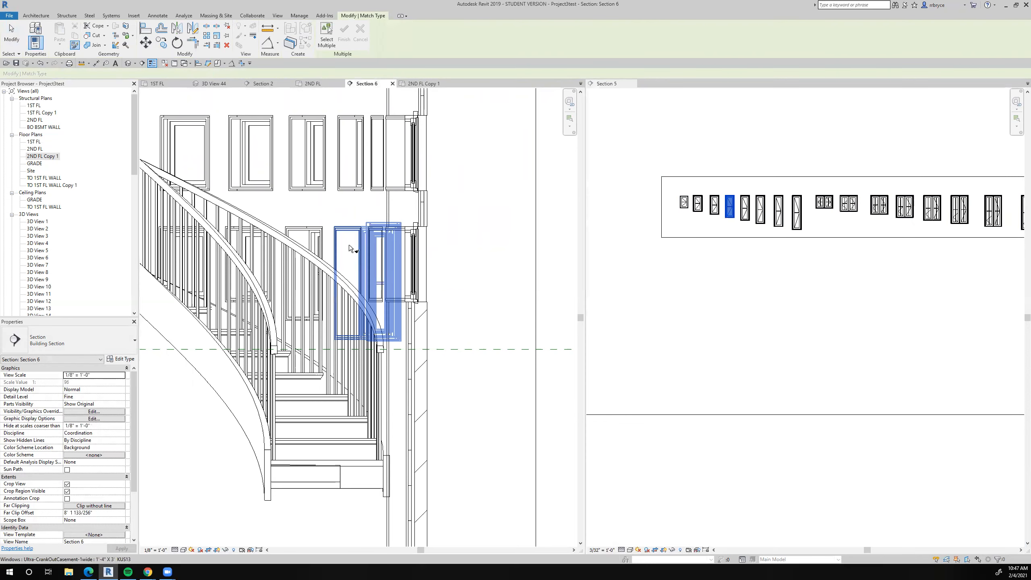
{"action": "left_click", "coordinate": [384, 301]}
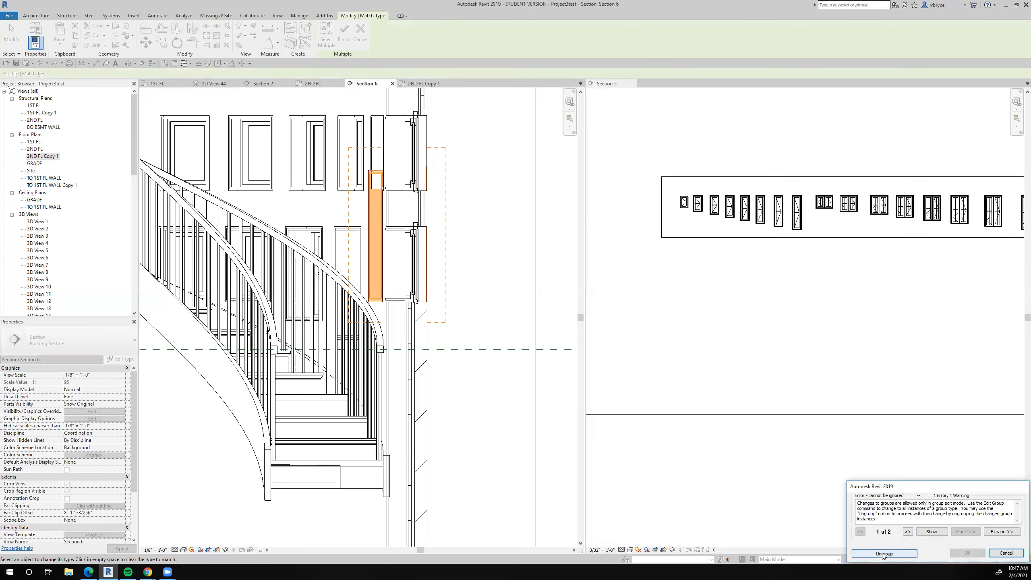
{"action": "left_click", "coordinate": [883, 554]}
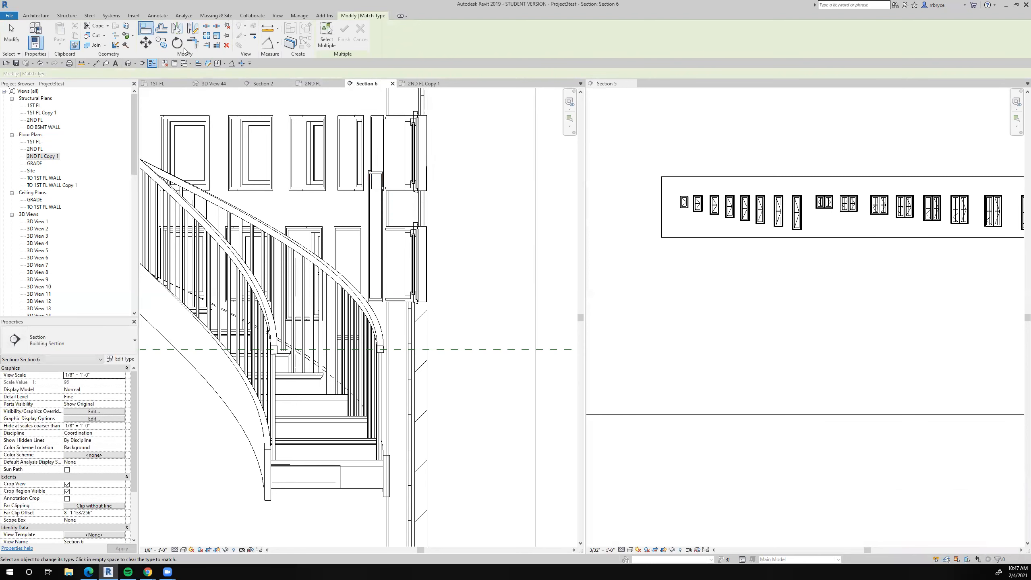
Step: Align the top of the fifth lower-row window with the fourth window's top and save the project
{"action": "left_click", "coordinate": [351, 227]}
{"action": "scroll", "coordinate": [378, 166], "scroll_direction": "up", "scroll_amount": 3}
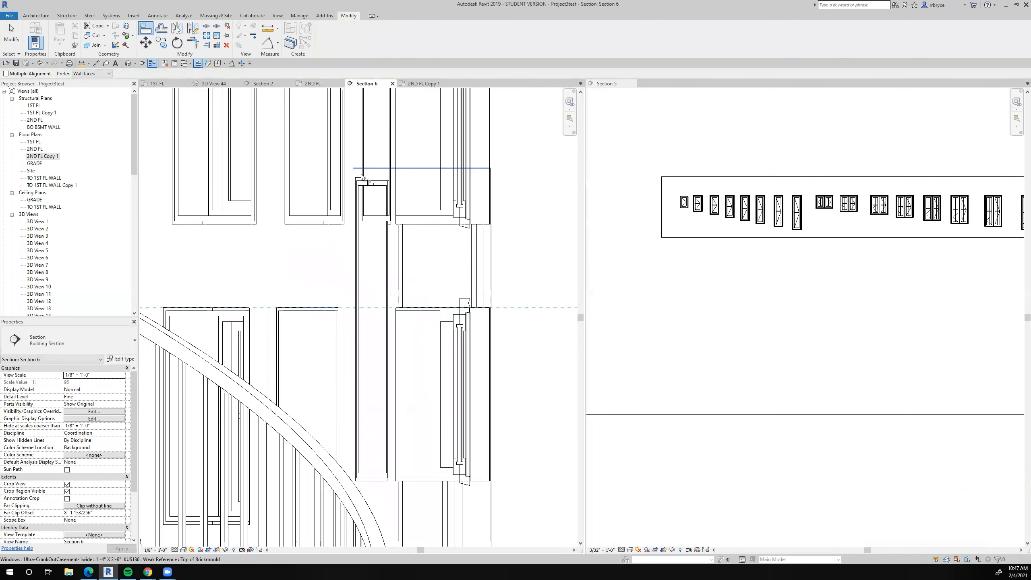
{"action": "scroll", "coordinate": [360, 179], "scroll_direction": "up", "scroll_amount": 3}
{"action": "left_click", "coordinate": [359, 179]}
{"action": "scroll", "coordinate": [382, 254], "scroll_direction": "down", "scroll_amount": 5}
{"action": "scroll", "coordinate": [384, 257], "scroll_direction": "down", "scroll_amount": 3}
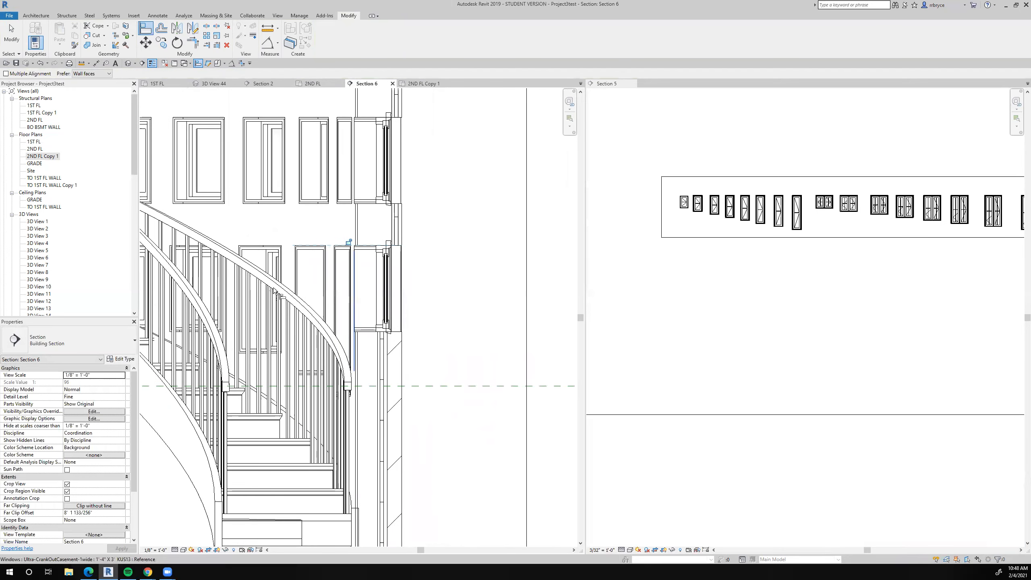
{"action": "scroll", "coordinate": [401, 284], "scroll_direction": "down", "scroll_amount": 5}
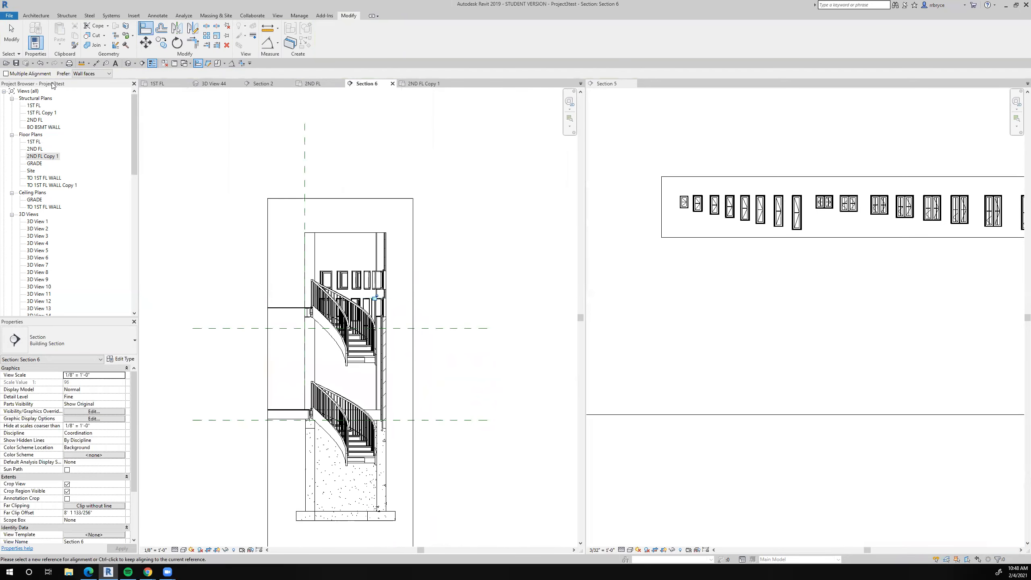
{"action": "left_click", "coordinate": [16, 63]}
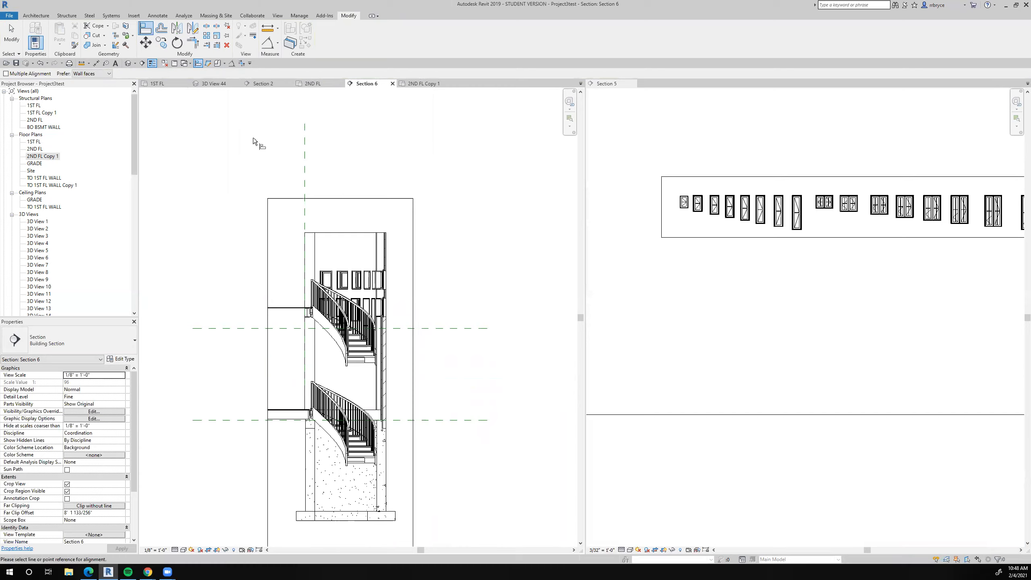
Step: Open the Section 2 view from its section mark in the 1ST FL plan to show both window rows
{"action": "left_click", "coordinate": [163, 83]}
{"action": "scroll", "coordinate": [339, 260], "scroll_direction": "down", "scroll_amount": 6}
{"action": "scroll", "coordinate": [342, 267], "scroll_direction": "up", "scroll_amount": 5}
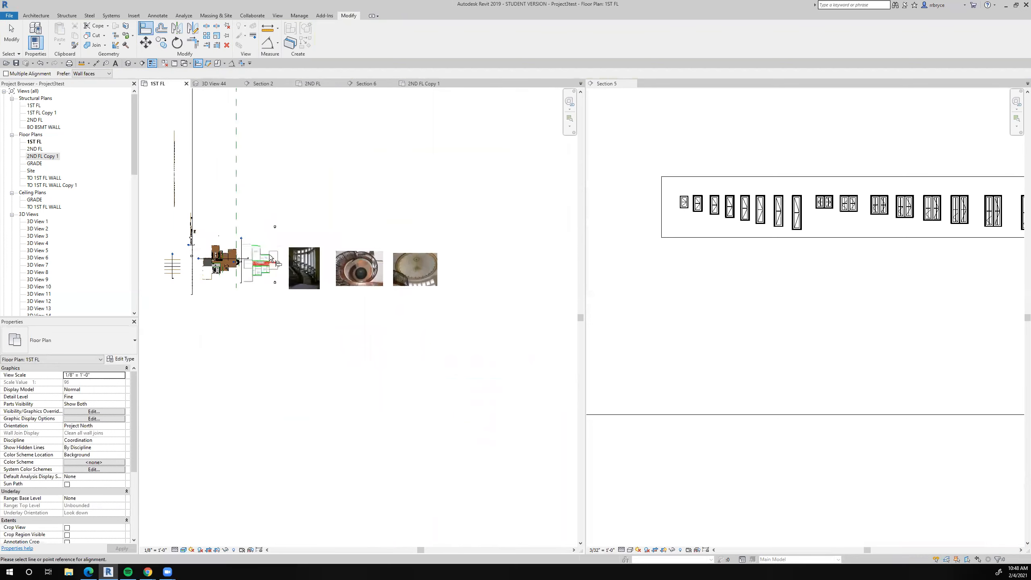
{"action": "left_click", "coordinate": [12, 38]}
{"action": "scroll", "coordinate": [262, 267], "scroll_direction": "up", "scroll_amount": 3}
{"action": "left_click", "coordinate": [174, 194]}
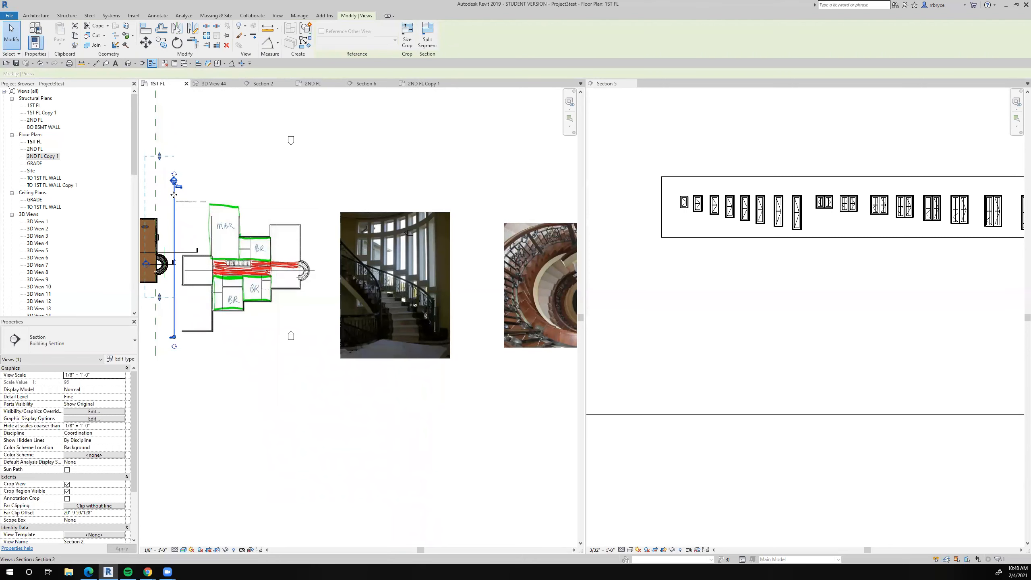
{"action": "right_click", "coordinate": [174, 194]}
{"action": "left_click", "coordinate": [199, 234]}
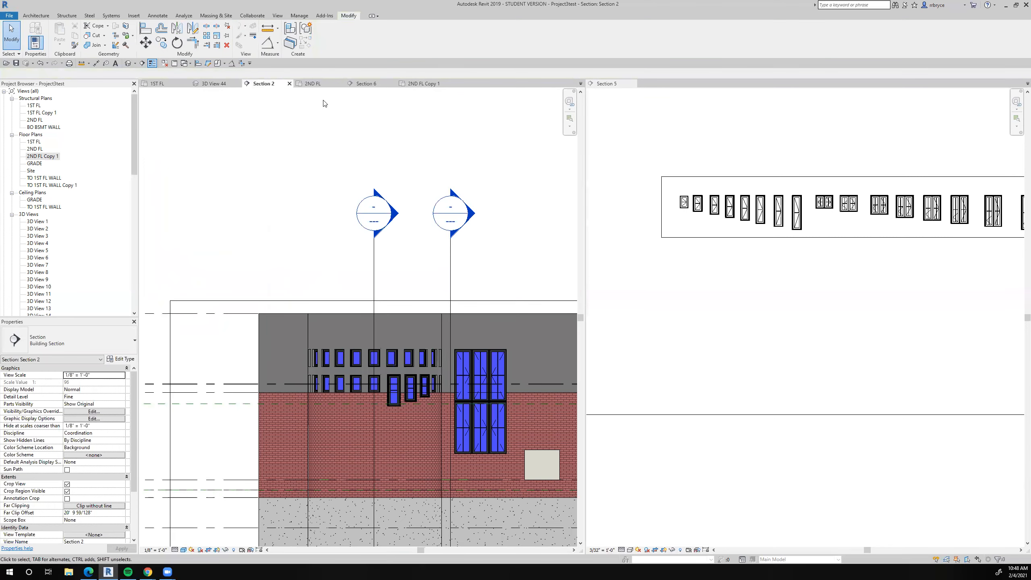
{"action": "scroll", "coordinate": [343, 348], "scroll_direction": "up", "scroll_amount": 4}
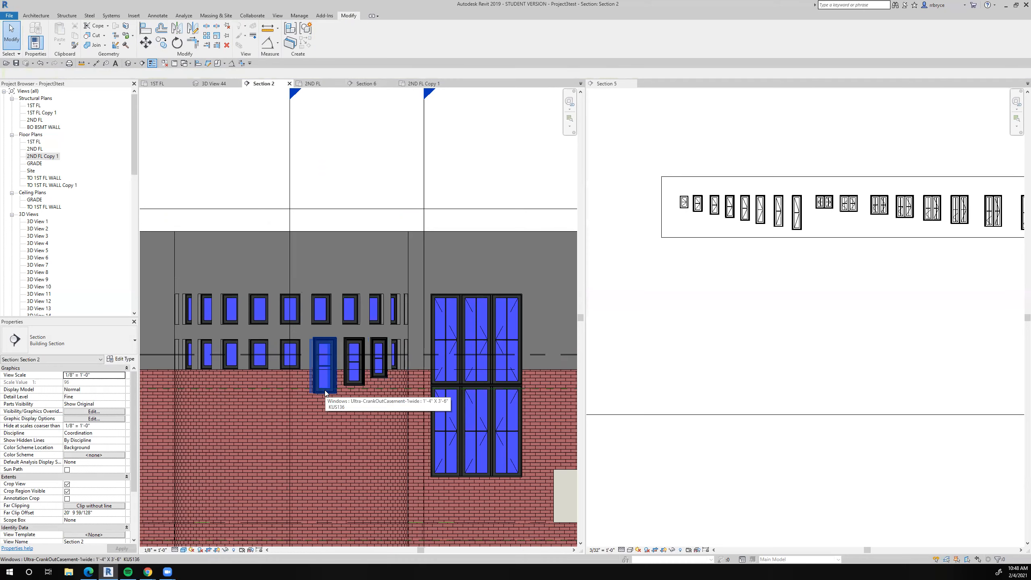
{"action": "scroll", "coordinate": [325, 390], "scroll_direction": "down", "scroll_amount": 4}
{"action": "scroll", "coordinate": [337, 351], "scroll_direction": "up", "scroll_amount": 3}
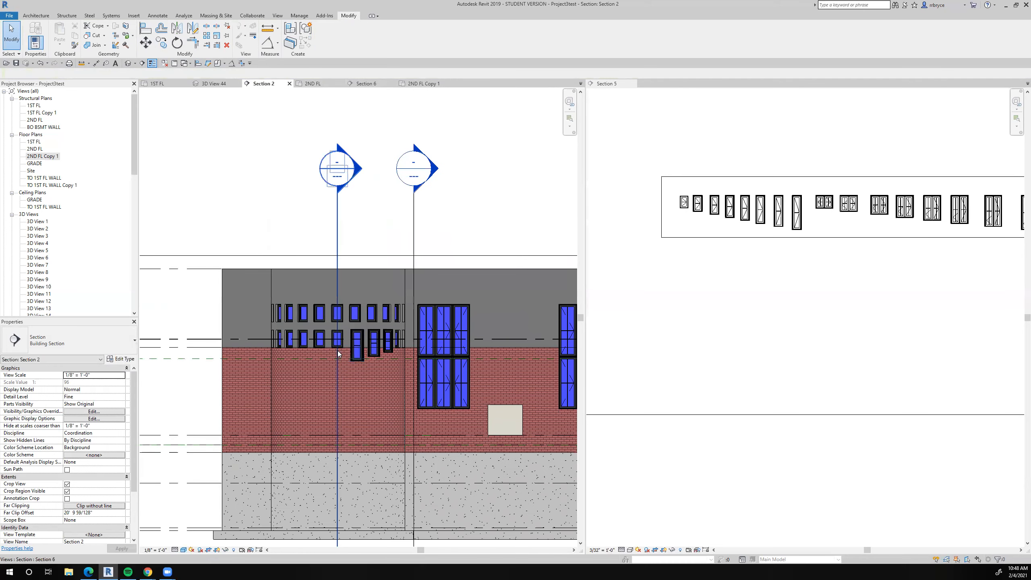
{"action": "scroll", "coordinate": [337, 351], "scroll_direction": "up", "scroll_amount": 2}
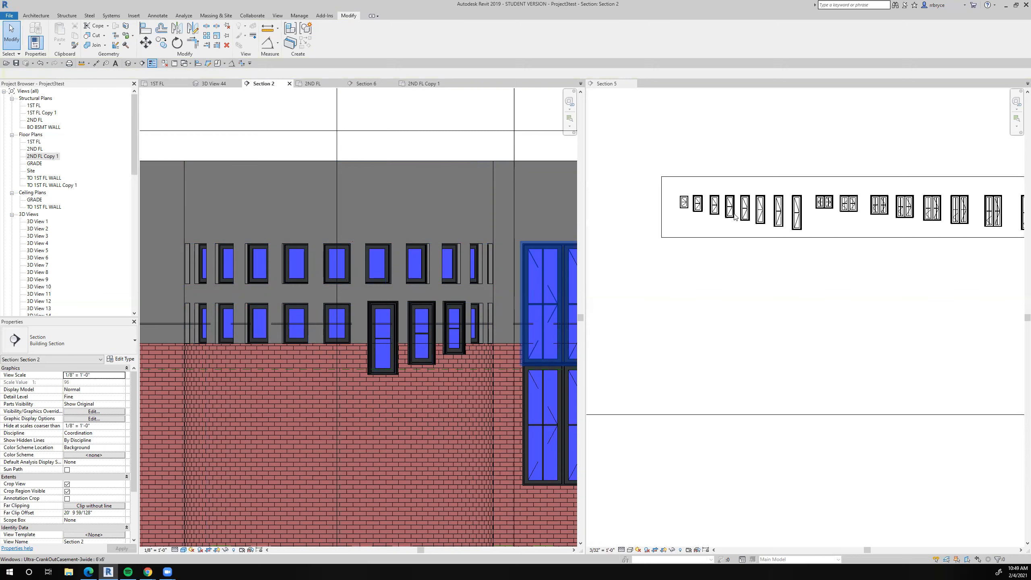
Step: Match the fifth sample window's type, 1'-4" X 4' KUS14, onto the sixth lower-row window in Section 2, ungrouping its array group
{"action": "left_click", "coordinate": [659, 320]}
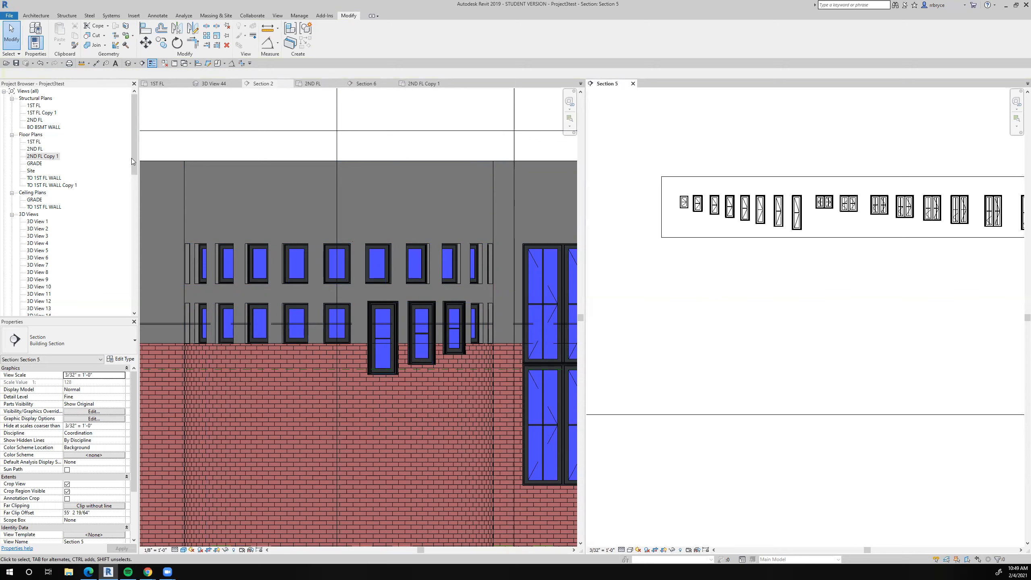
{"action": "left_click", "coordinate": [74, 45]}
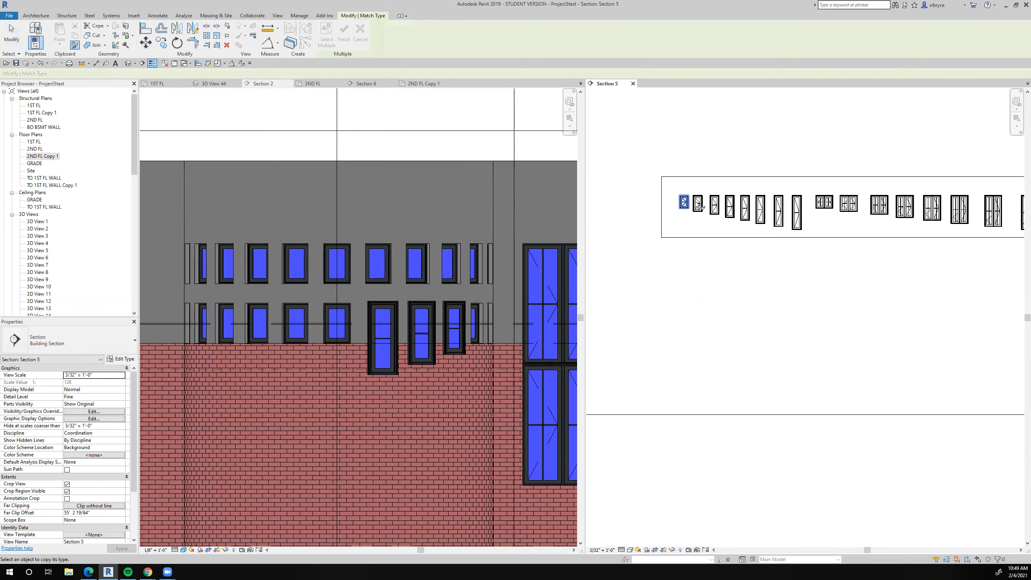
{"action": "left_click", "coordinate": [681, 205]}
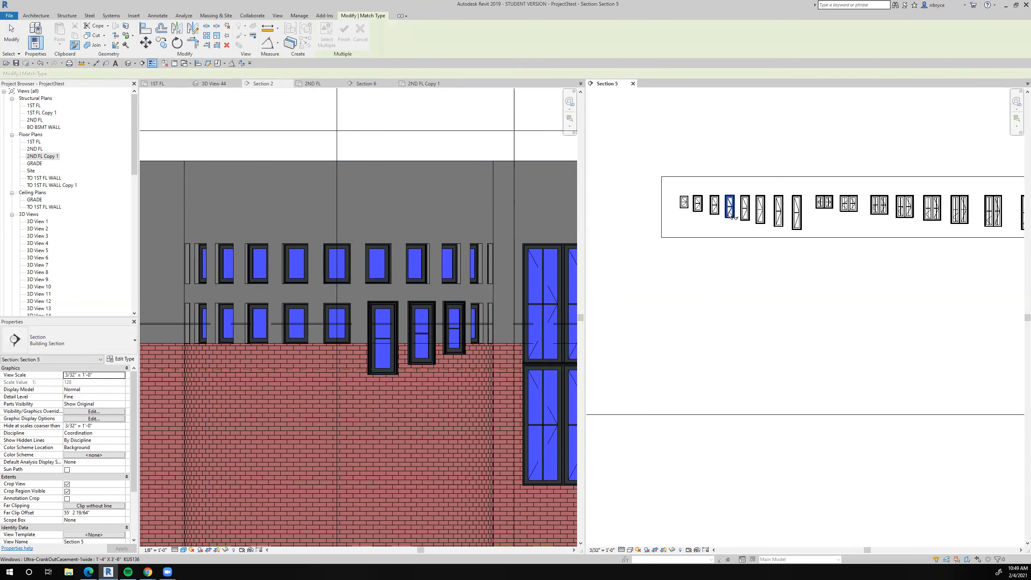
{"action": "left_click", "coordinate": [742, 220]}
{"action": "left_click", "coordinate": [332, 336]}
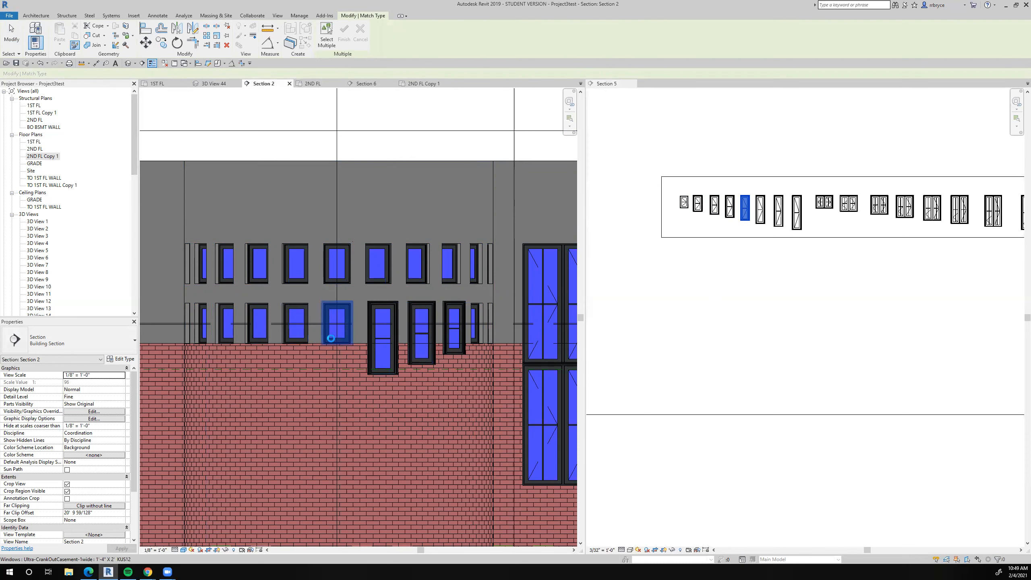
{"action": "left_click", "coordinate": [331, 338]}
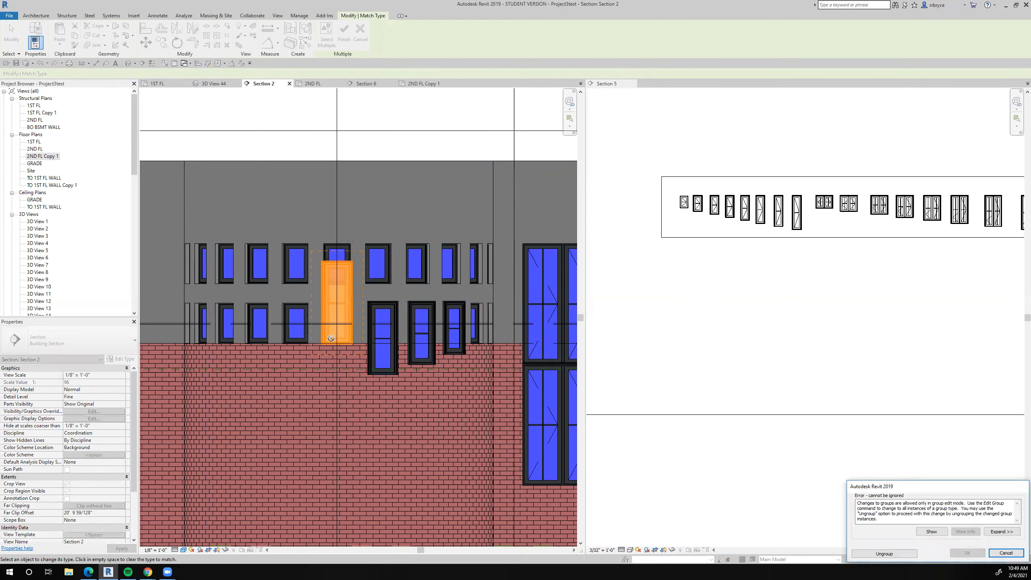
{"action": "left_click", "coordinate": [893, 554]}
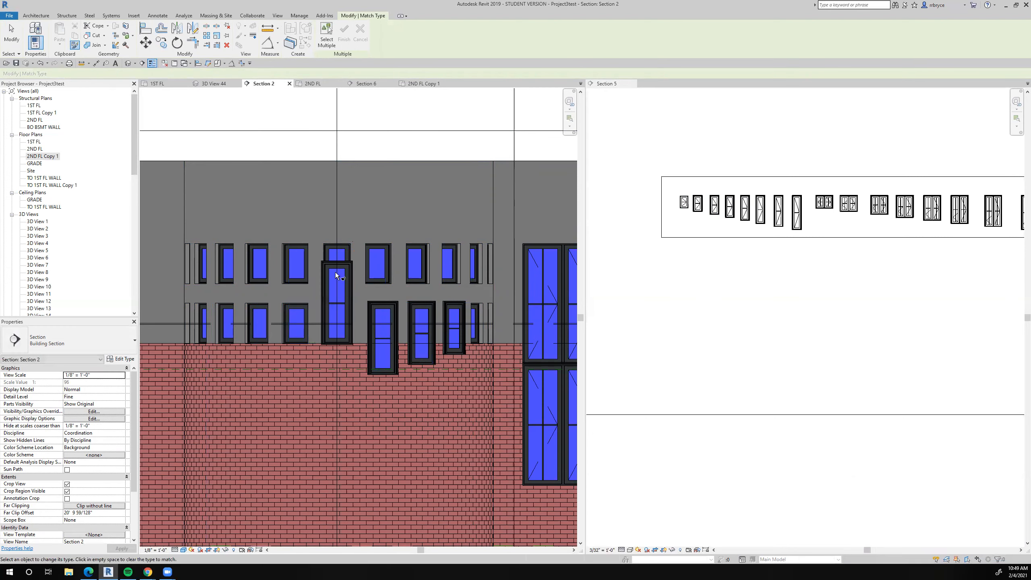
Step: Align the top of the sixth lower-row window with the adjacent fifth window's top and save the project
{"action": "scroll", "coordinate": [335, 276], "scroll_direction": "up", "scroll_amount": 3}
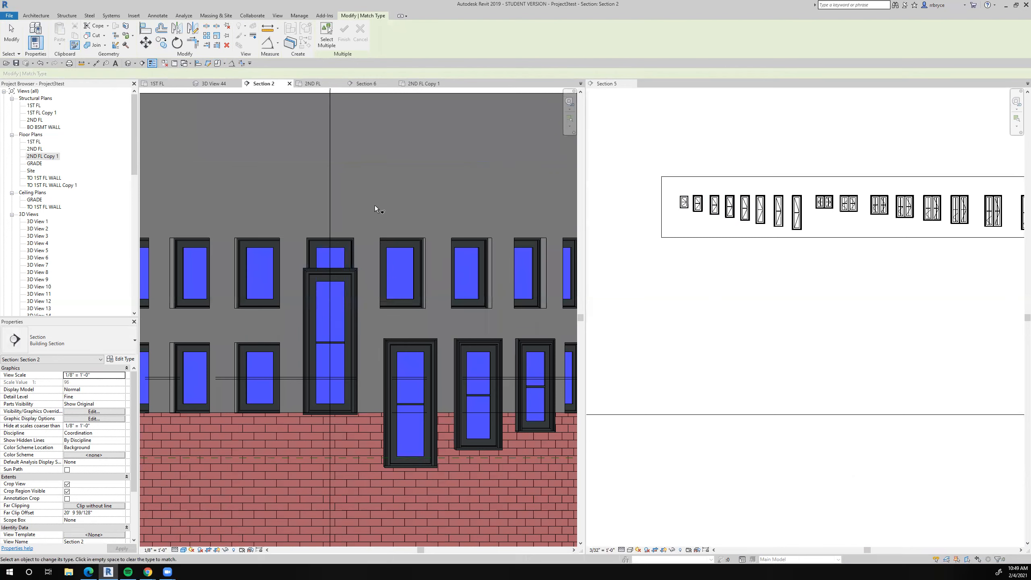
{"action": "scroll", "coordinate": [420, 295], "scroll_direction": "up", "scroll_amount": 5}
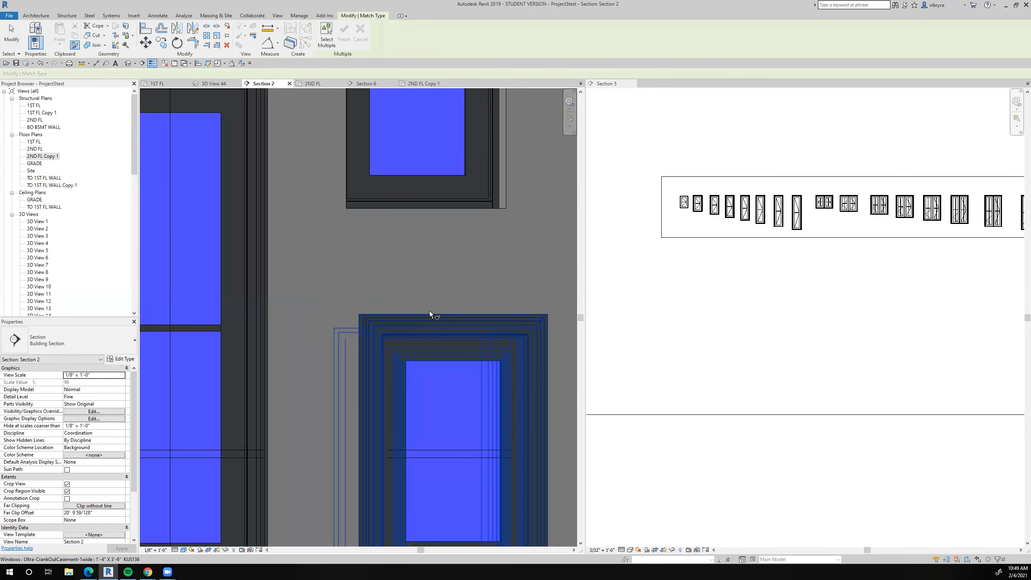
{"action": "key", "text": "Escape"}
{"action": "key", "text": "a"}
{"action": "key", "text": "l"}
{"action": "scroll", "coordinate": [418, 311], "scroll_direction": "down", "scroll_amount": 3}
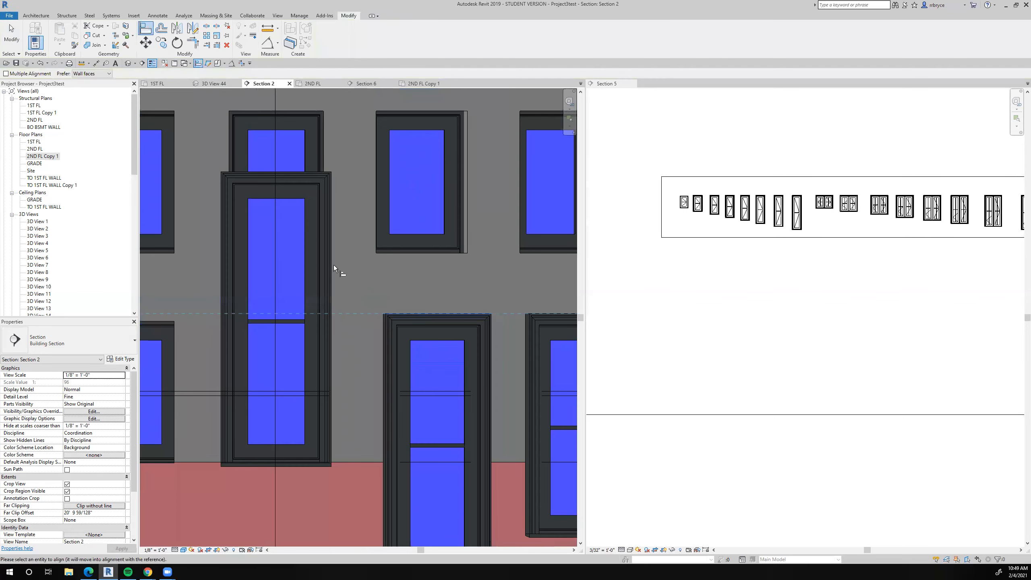
{"action": "scroll", "coordinate": [327, 174], "scroll_direction": "up", "scroll_amount": 5}
{"action": "scroll", "coordinate": [329, 171], "scroll_direction": "up", "scroll_amount": 3}
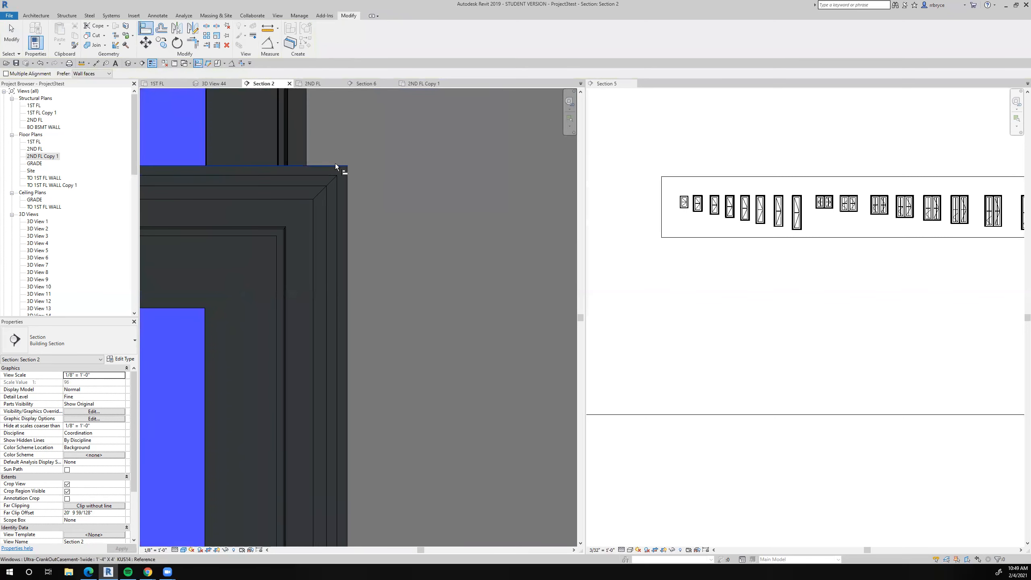
{"action": "left_click", "coordinate": [336, 164]}
{"action": "scroll", "coordinate": [385, 230], "scroll_direction": "down", "scroll_amount": 3}
{"action": "scroll", "coordinate": [385, 231], "scroll_direction": "down", "scroll_amount": 3}
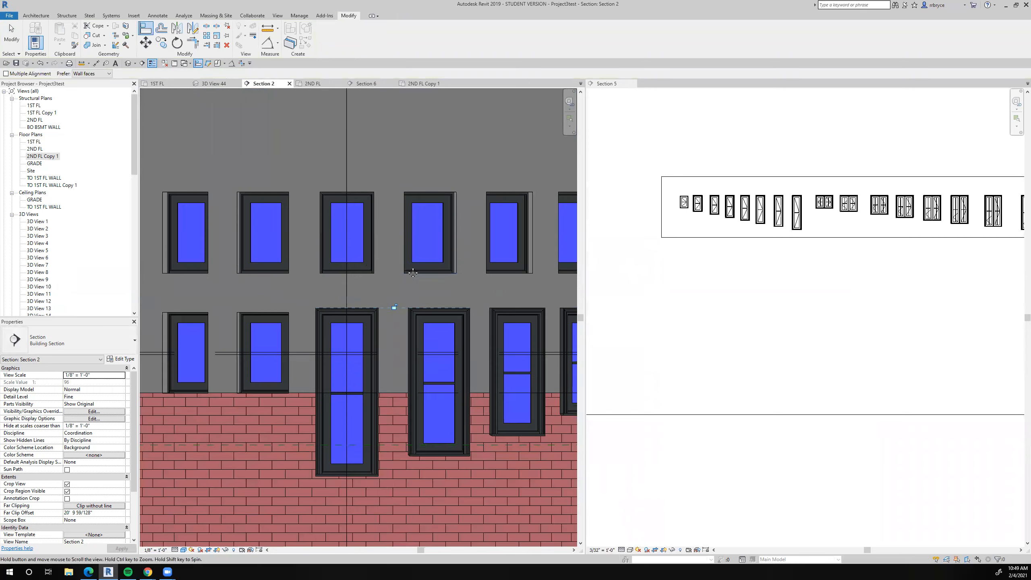
{"action": "scroll", "coordinate": [390, 280], "scroll_direction": "down", "scroll_amount": 2}
{"action": "scroll", "coordinate": [384, 299], "scroll_direction": "up", "scroll_amount": 2}
{"action": "middle_click_drag", "start_coordinate": [391, 309], "coordinate": [346, 303]}
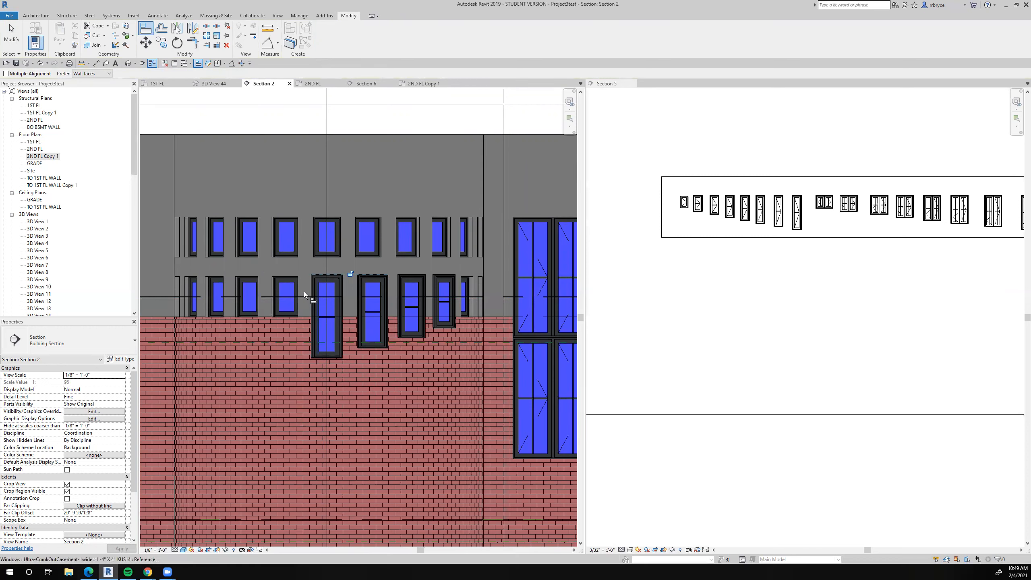
{"action": "left_click", "coordinate": [15, 63]}
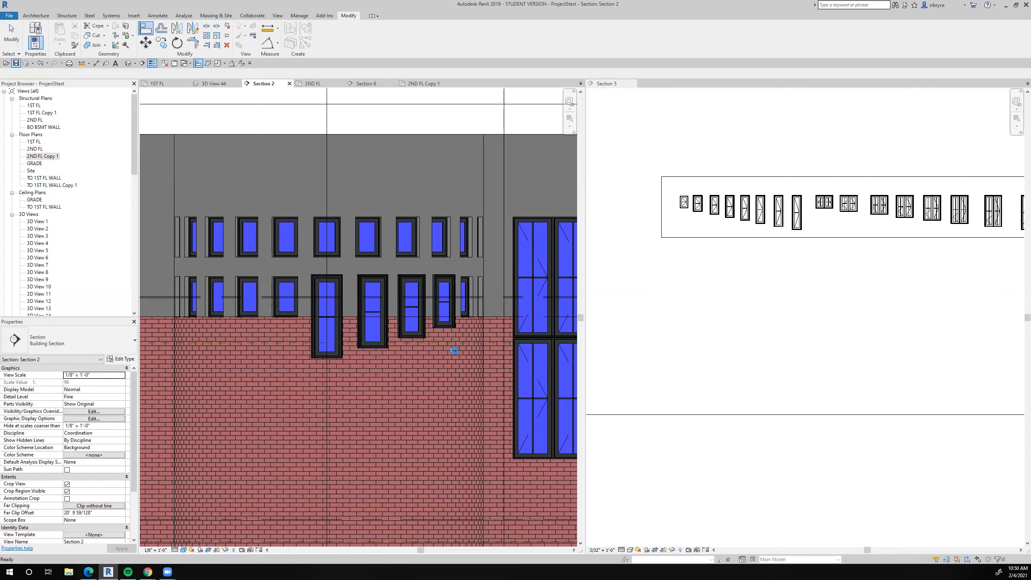
{"action": "key", "text": "a"}
{"action": "key", "text": "l"}
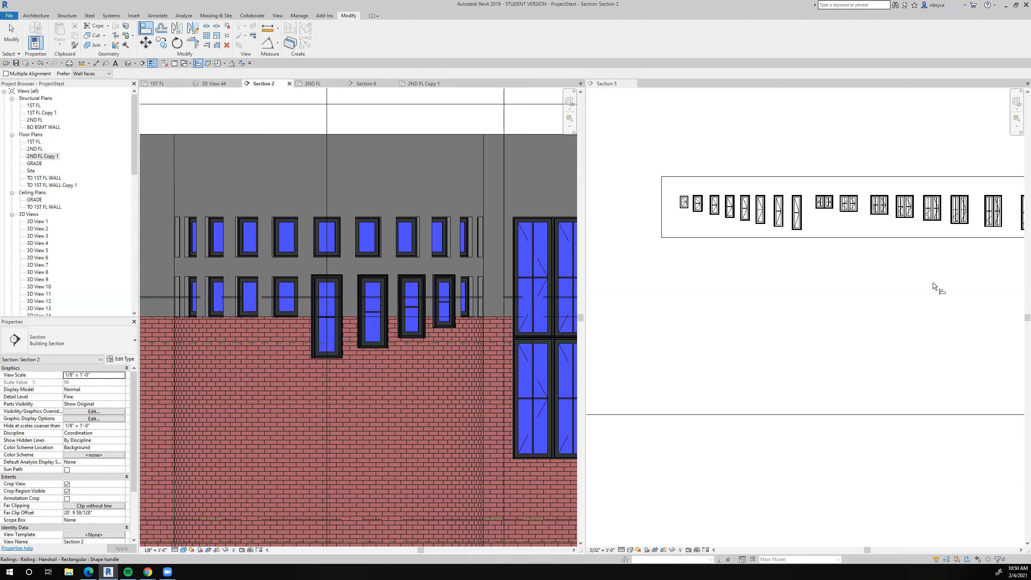
{"action": "key", "text": "Escape"}
{"action": "key", "text": "Escape"}
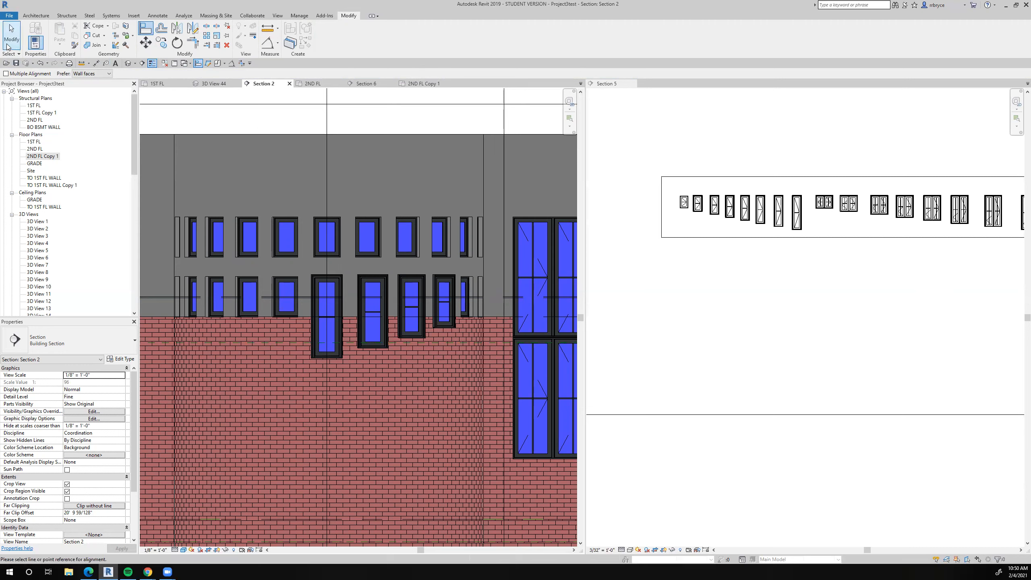
Step: Match the sixth sample window's type, 1'-4" X4'-6" KUS146, onto the seventh lower-row window in Section 2, ungrouping its array group
{"action": "left_click", "coordinate": [749, 293]}
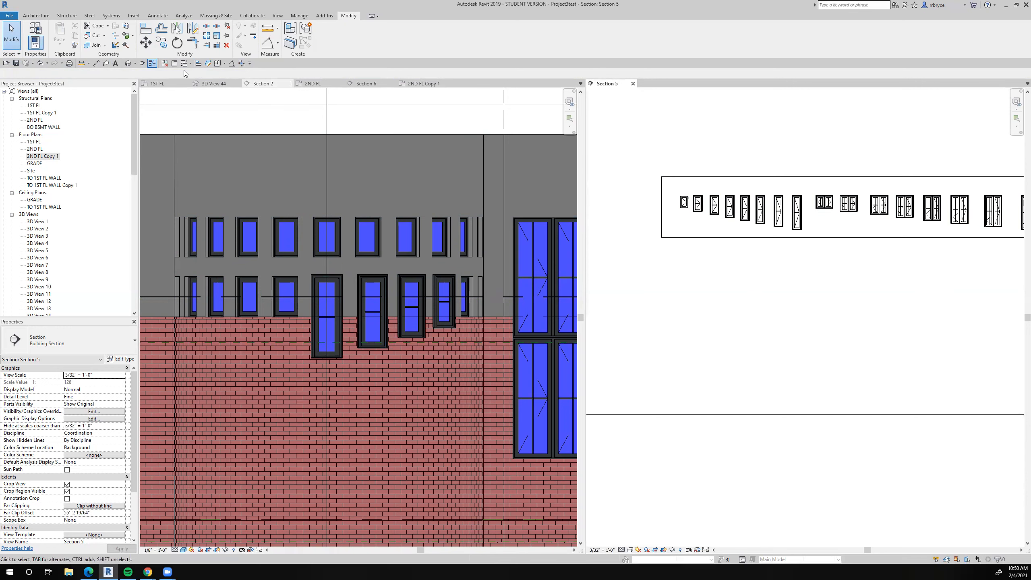
{"action": "left_click", "coordinate": [74, 46]}
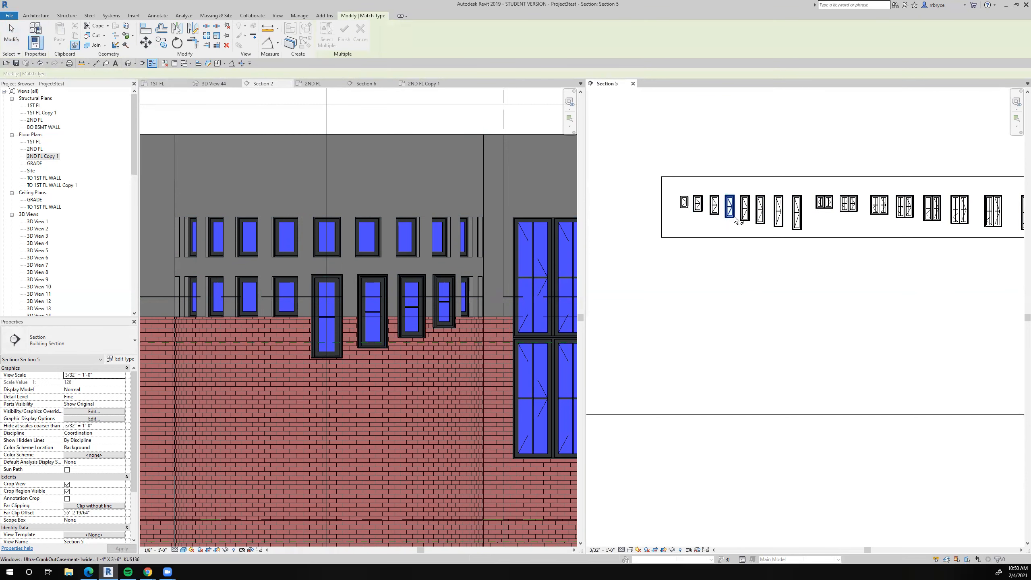
{"action": "left_click", "coordinate": [760, 209]}
{"action": "left_click", "coordinate": [285, 281]}
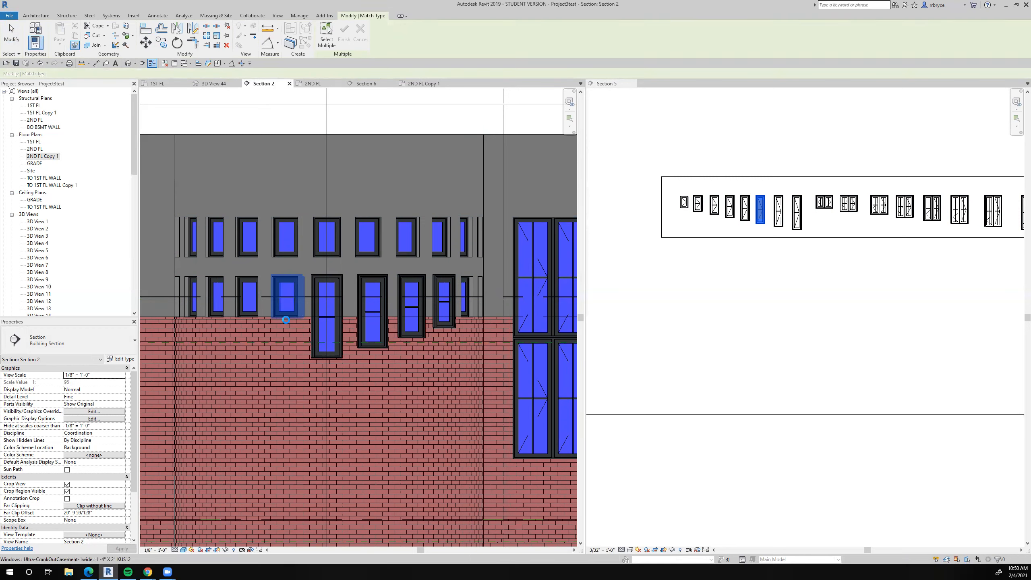
{"action": "left_click", "coordinate": [286, 319]}
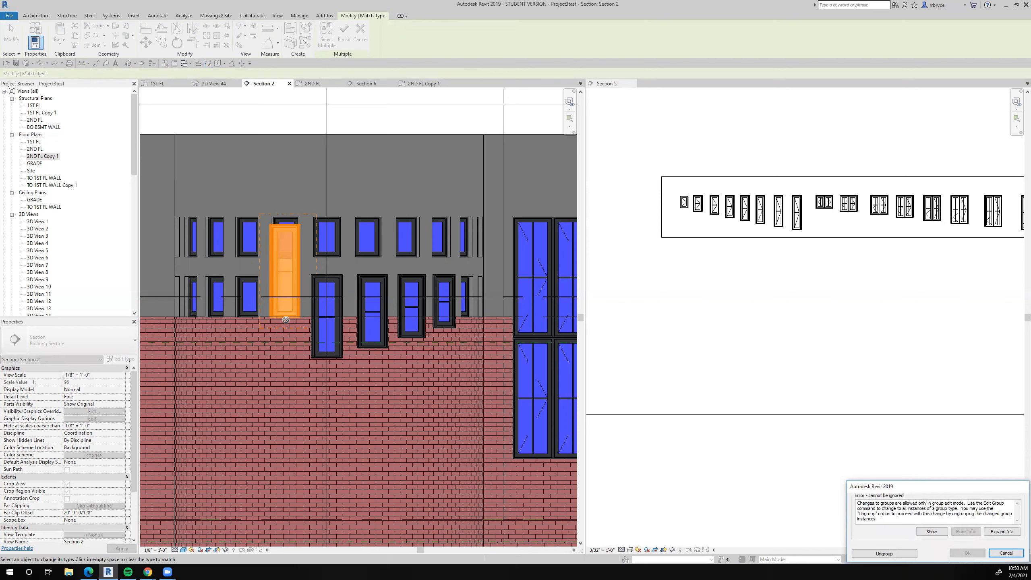
{"action": "left_click", "coordinate": [893, 553]}
{"action": "key", "text": "Escape"}
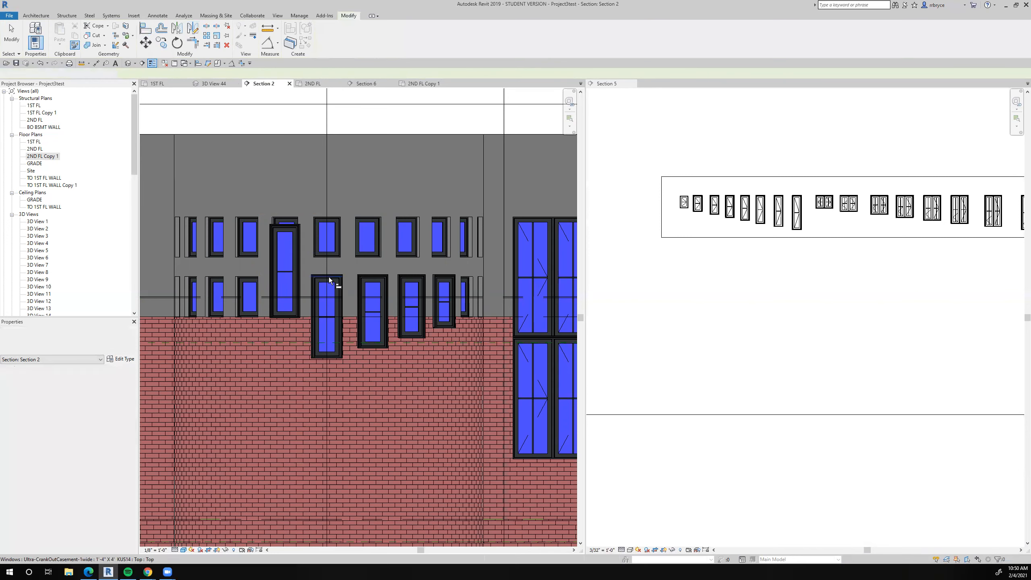
Step: Align the top of the seventh lower-row window with the adjacent sixth window's top and save the project
{"action": "key", "text": "a"}
{"action": "key", "text": "l"}
{"action": "scroll", "coordinate": [329, 278], "scroll_direction": "up", "scroll_amount": 6}
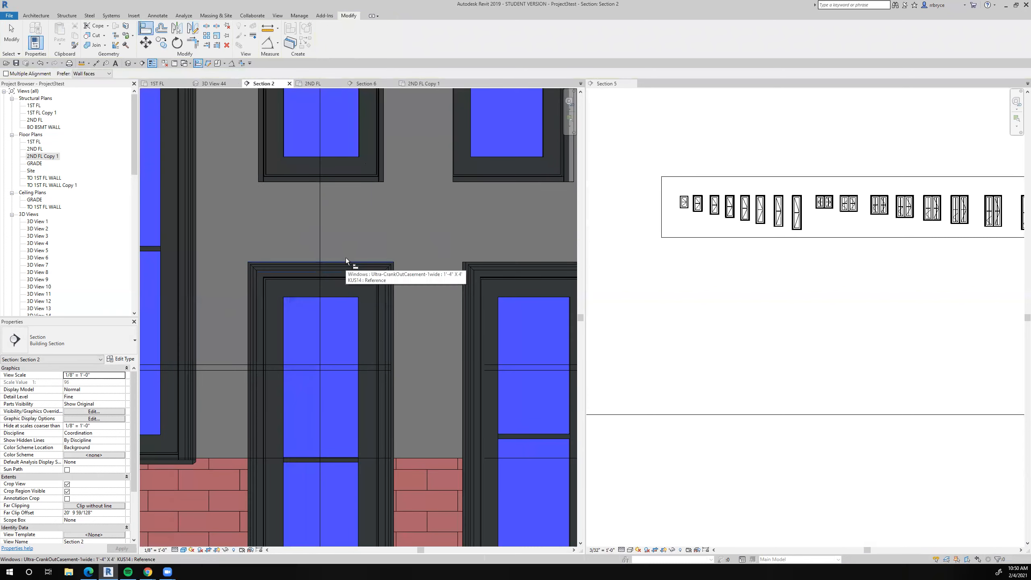
{"action": "left_click", "coordinate": [346, 257]}
{"action": "scroll", "coordinate": [346, 258], "scroll_direction": "down", "scroll_amount": 3}
{"action": "scroll", "coordinate": [187, 129], "scroll_direction": "up", "scroll_amount": 5}
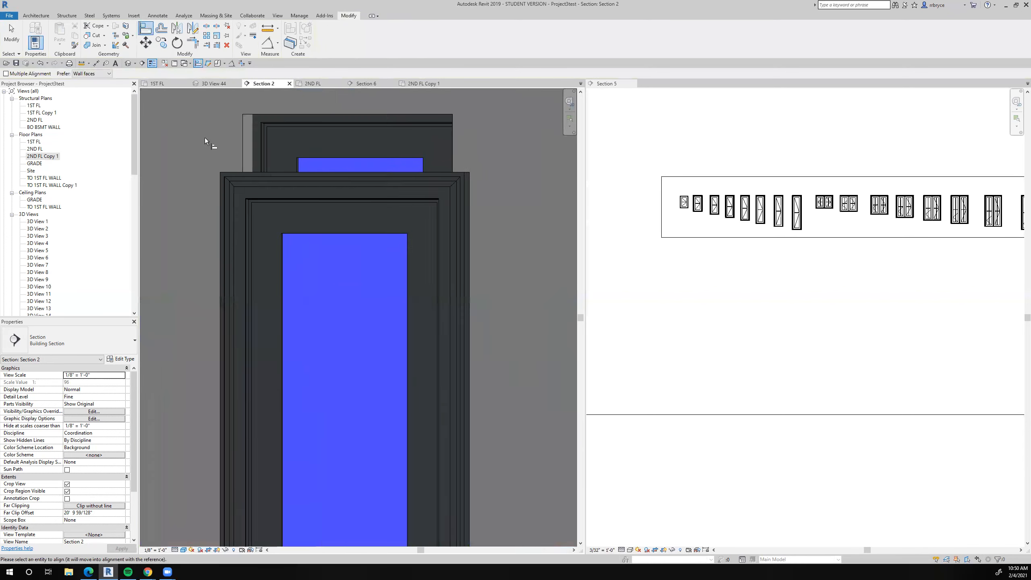
{"action": "left_click", "coordinate": [246, 185]}
{"action": "scroll", "coordinate": [243, 213], "scroll_direction": "down", "scroll_amount": 6}
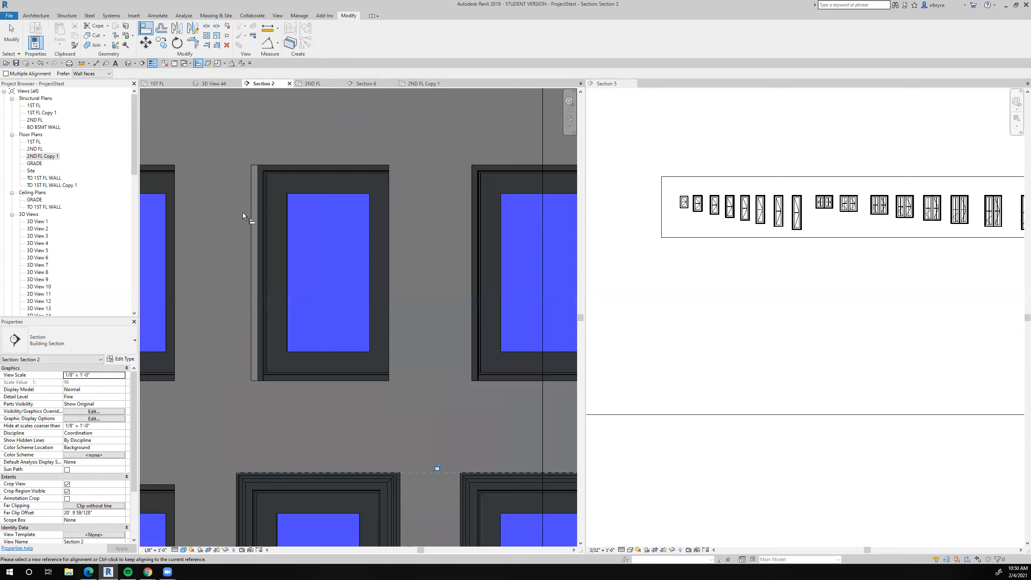
{"action": "scroll", "coordinate": [360, 255], "scroll_direction": "down", "scroll_amount": 2}
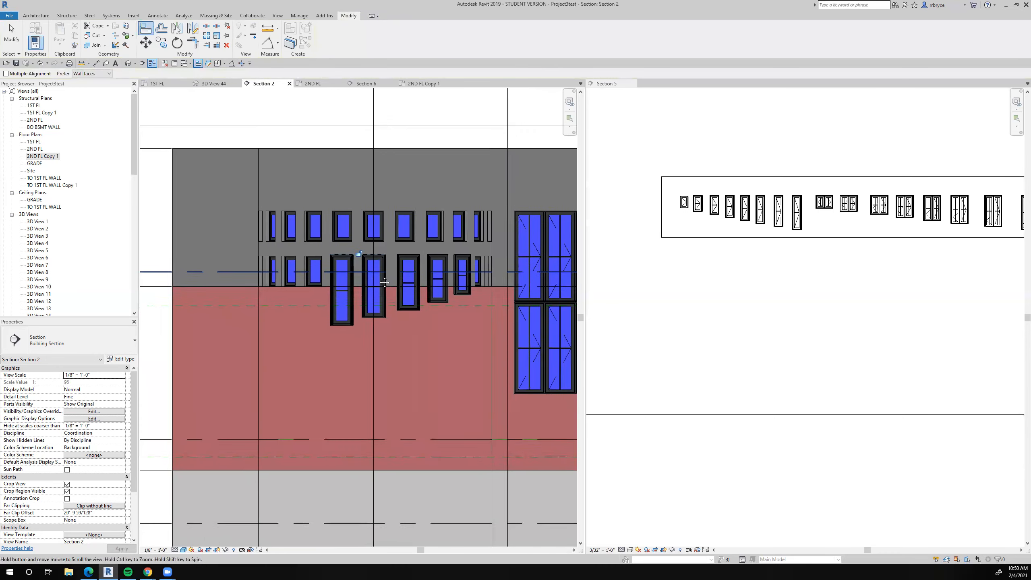
{"action": "left_click", "coordinate": [16, 63]}
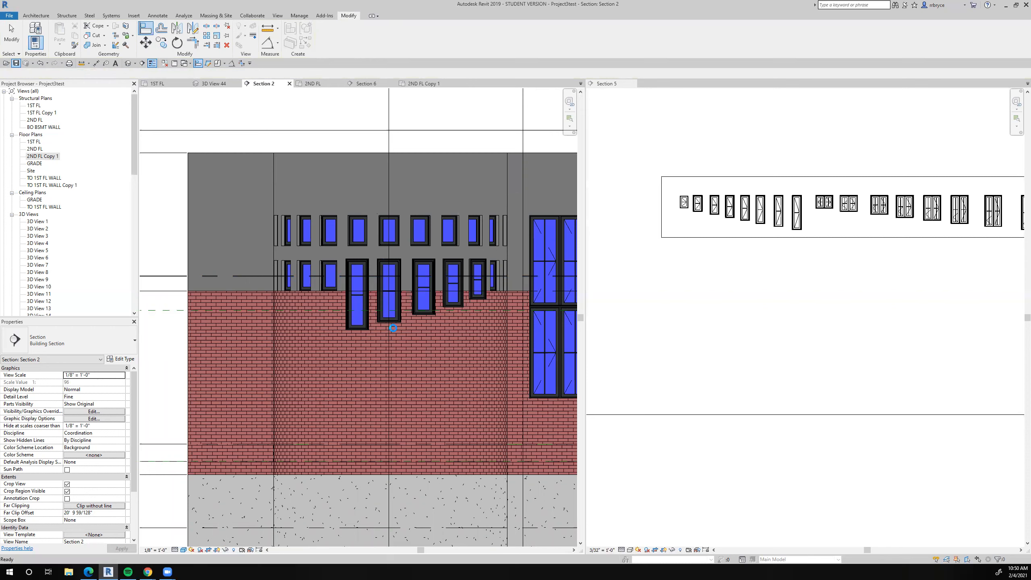
{"action": "key", "text": "a"}
{"action": "key", "text": "l"}
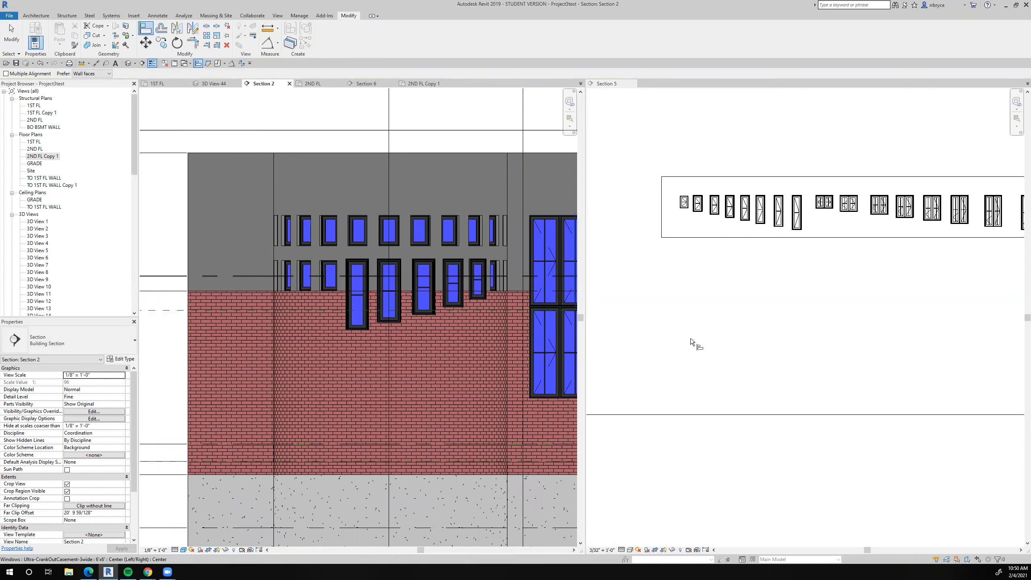
{"action": "key", "text": "Escape"}
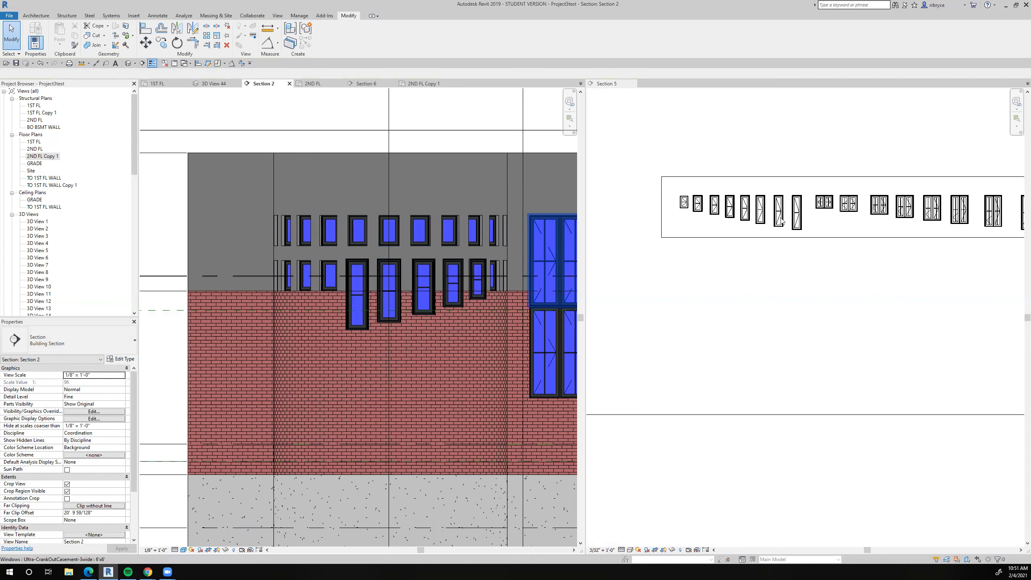
Step: Match the seventh sample window's type, 1'-4" X5' KUS15, onto the eighth lower-row window in Section 2, ungrouping its array group
{"action": "left_click", "coordinate": [749, 326]}
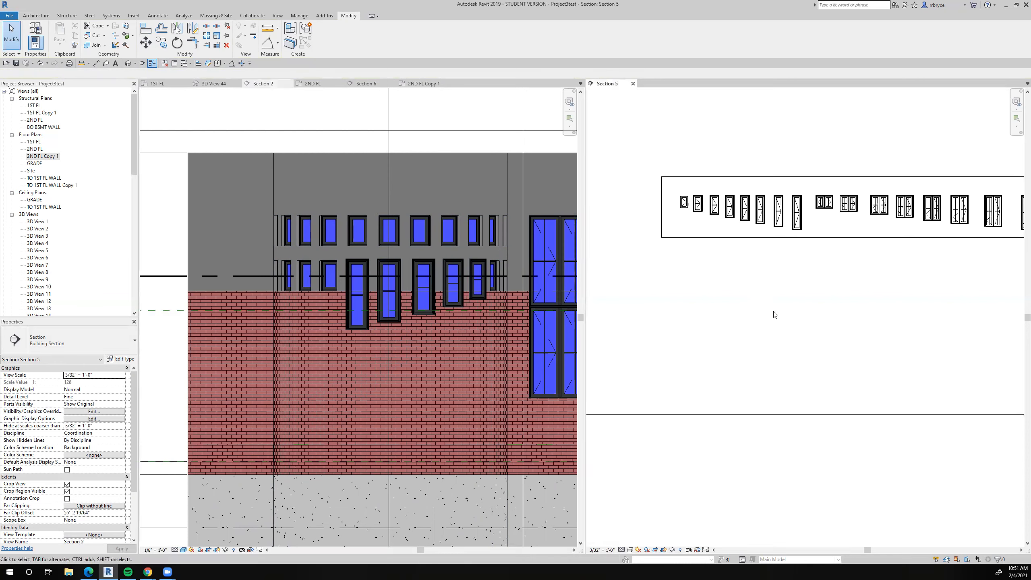
{"action": "left_click", "coordinate": [74, 44]}
{"action": "left_click", "coordinate": [778, 211]}
{"action": "left_click", "coordinate": [331, 263]}
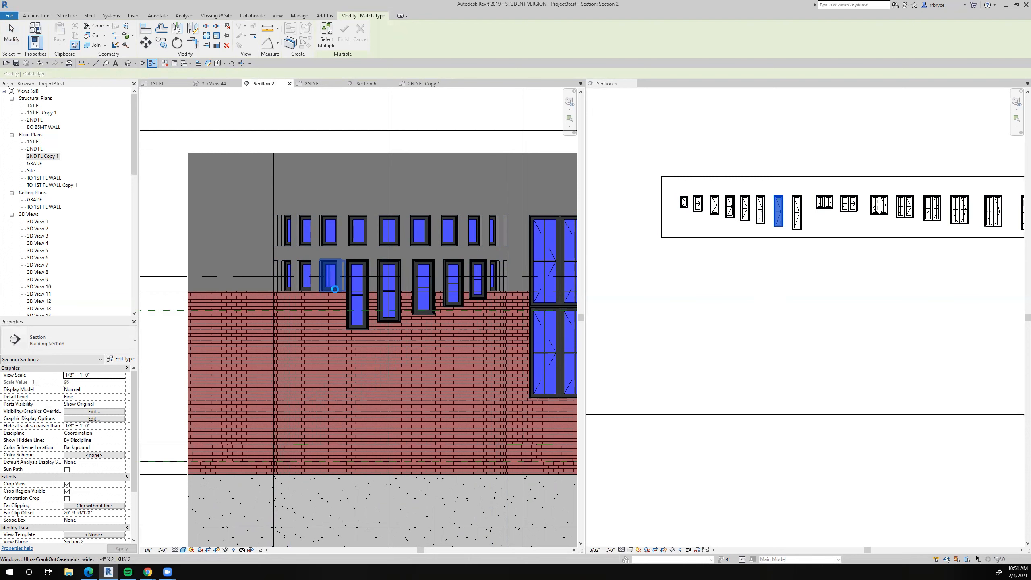
{"action": "left_click", "coordinate": [334, 289]}
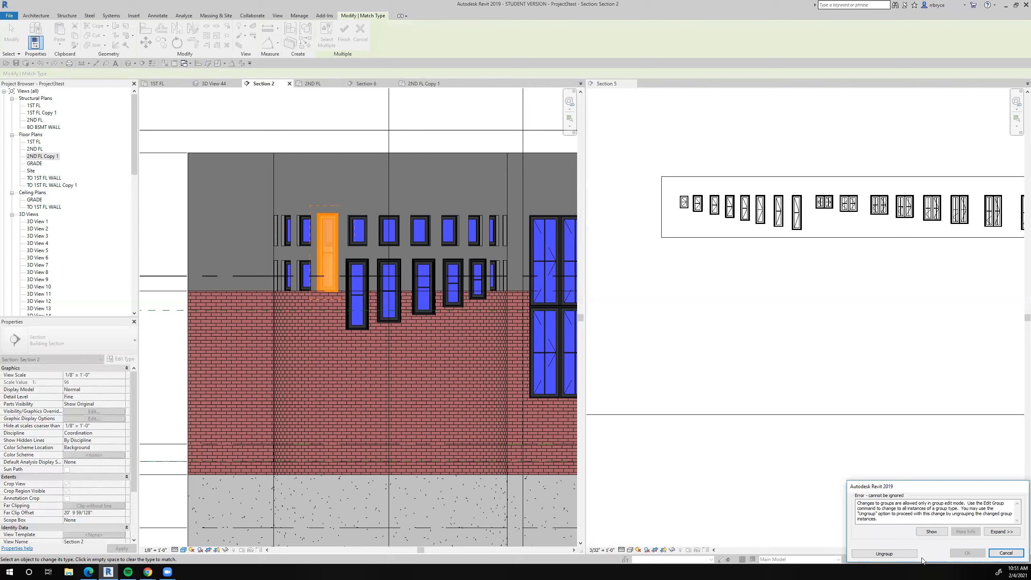
{"action": "left_click", "coordinate": [884, 553]}
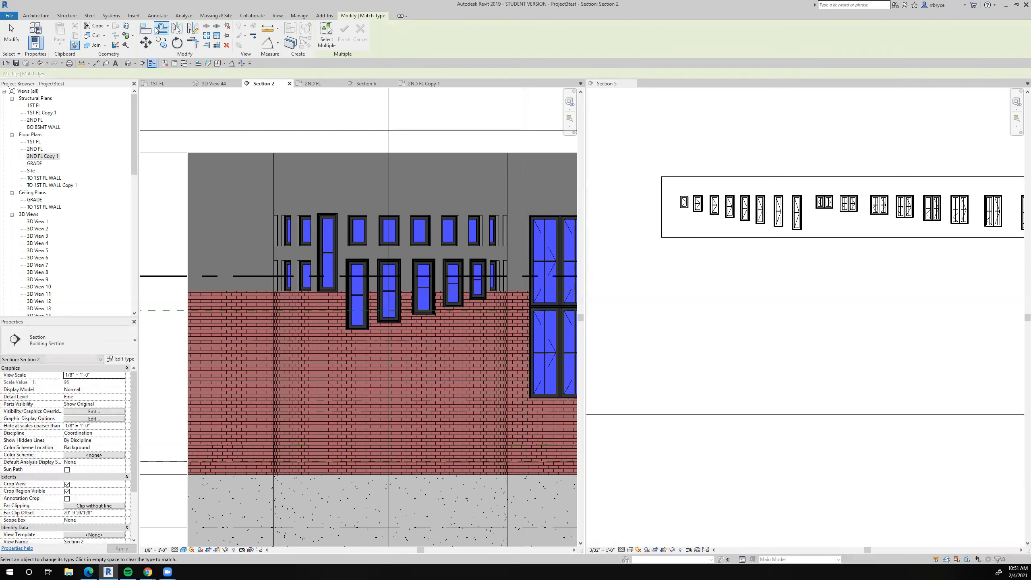
Step: Align the top of the eighth lower-row window with the adjacent seventh window's top and save the project
{"action": "key", "text": "a"}
{"action": "key", "text": "l"}
{"action": "scroll", "coordinate": [386, 258], "scroll_direction": "up", "scroll_amount": 5}
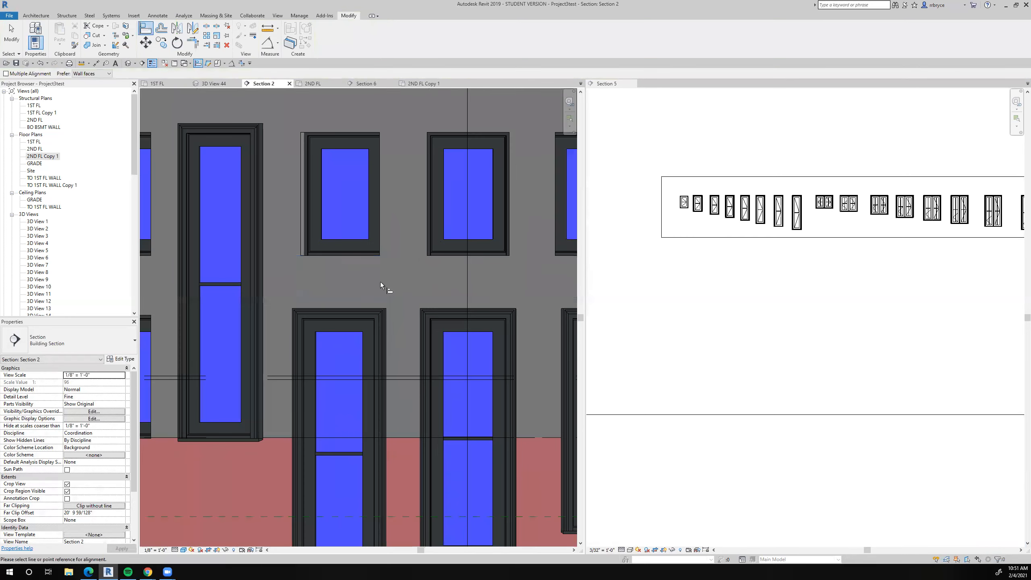
{"action": "scroll", "coordinate": [374, 308], "scroll_direction": "up", "scroll_amount": 3}
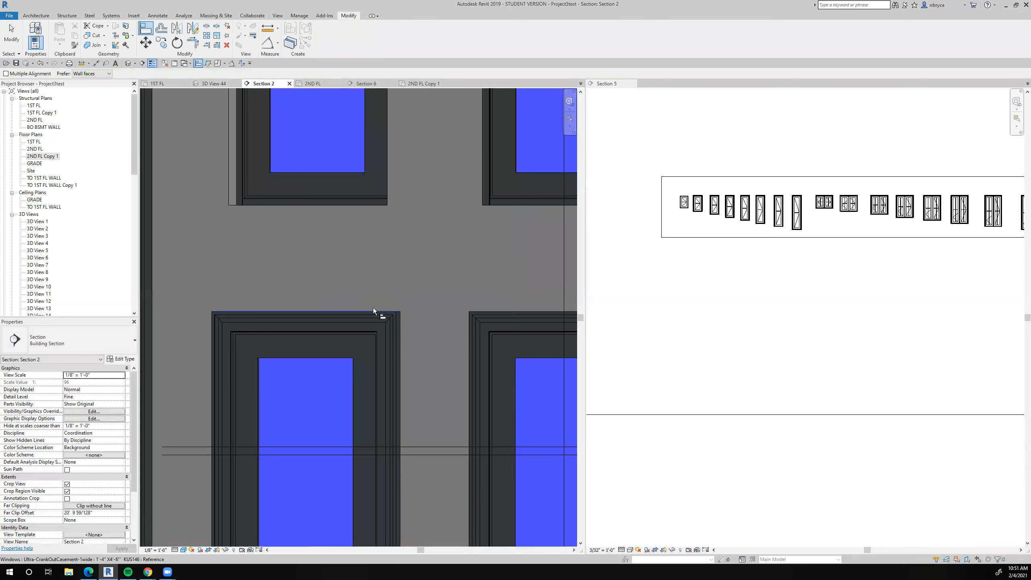
{"action": "scroll", "coordinate": [373, 308], "scroll_direction": "down", "scroll_amount": 5}
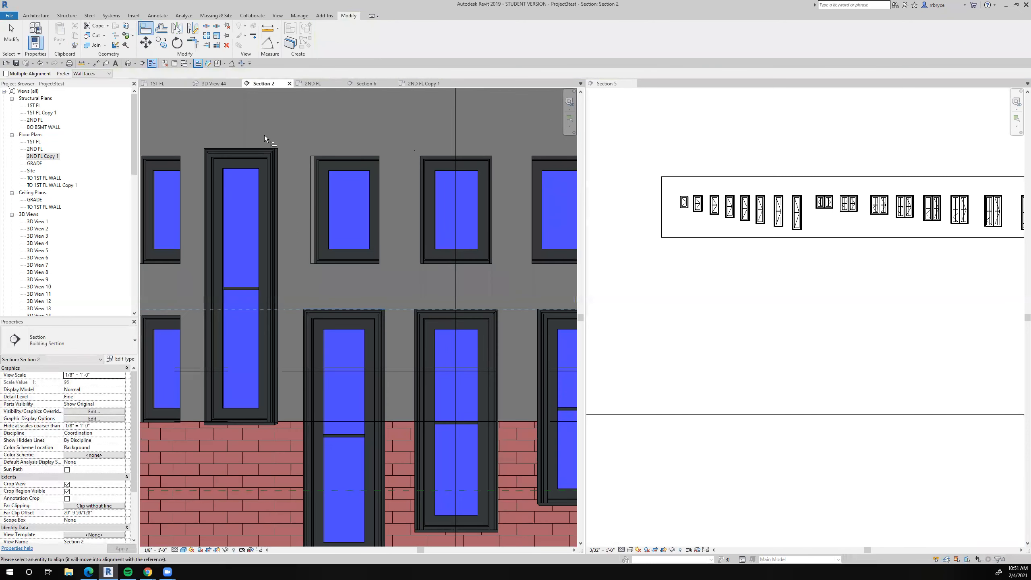
{"action": "scroll", "coordinate": [267, 138], "scroll_direction": "up", "scroll_amount": 6}
{"action": "left_click", "coordinate": [278, 171]}
{"action": "scroll", "coordinate": [320, 177], "scroll_direction": "down", "scroll_amount": 5}
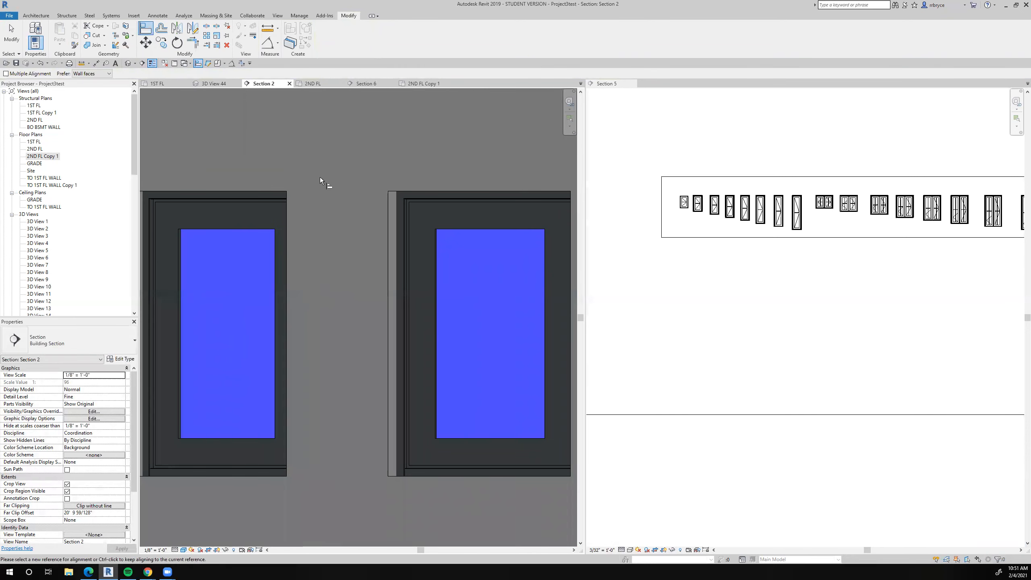
{"action": "middle_click_drag", "start_coordinate": [374, 274], "coordinate": [426, 290]}
{"action": "key", "text": "Escape"}
{"action": "key", "text": "Escape"}
{"action": "key", "text": "Escape"}
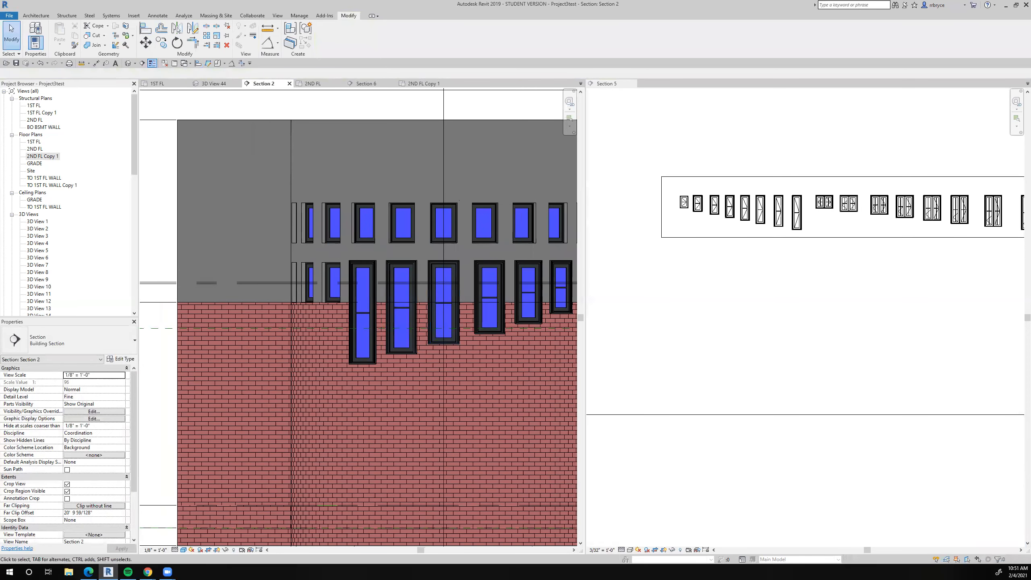
{"action": "left_click", "coordinate": [16, 64]}
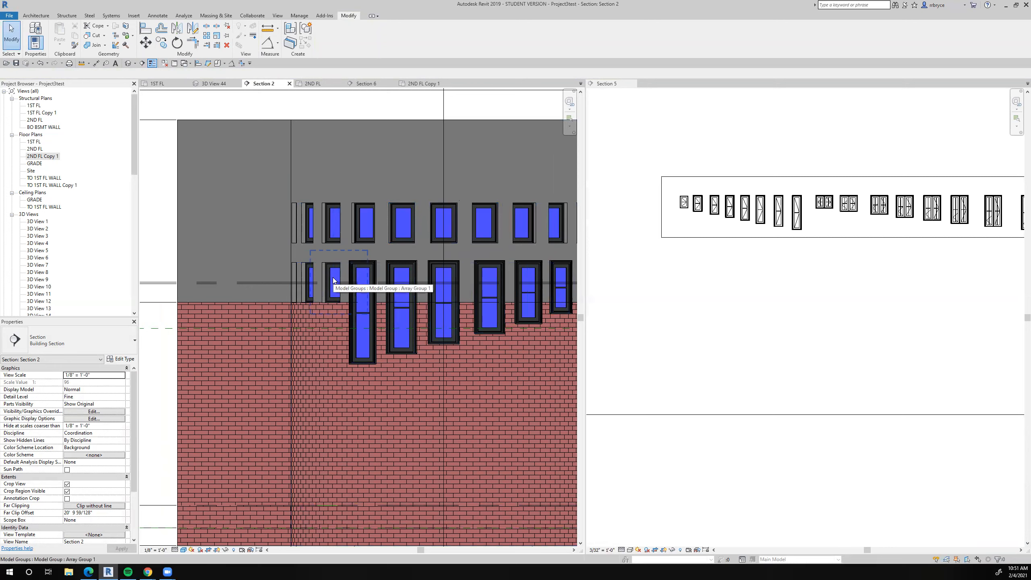
Step: Match the eighth sample window's type, 1'-4" X5'-6" KUS156, onto the ninth lower-row window in Section 2, ungrouping its array group
{"action": "left_click", "coordinate": [751, 328]}
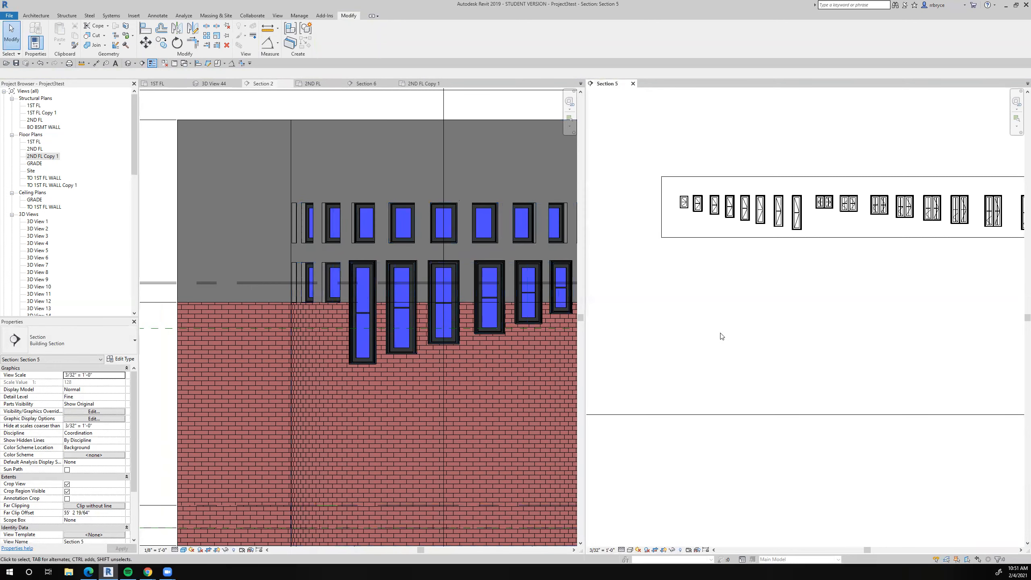
{"action": "left_click", "coordinate": [74, 44]}
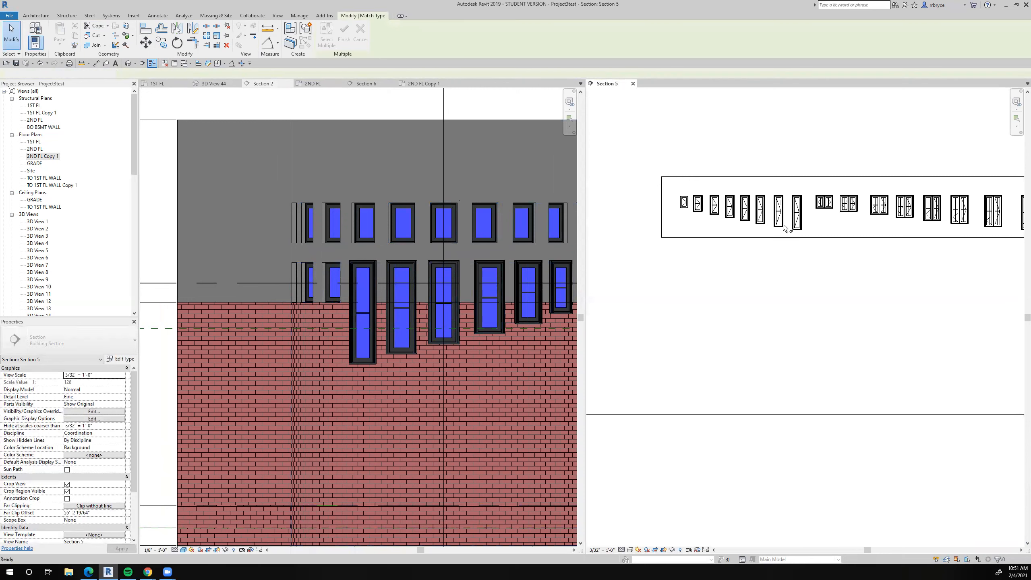
{"action": "left_click", "coordinate": [802, 226]}
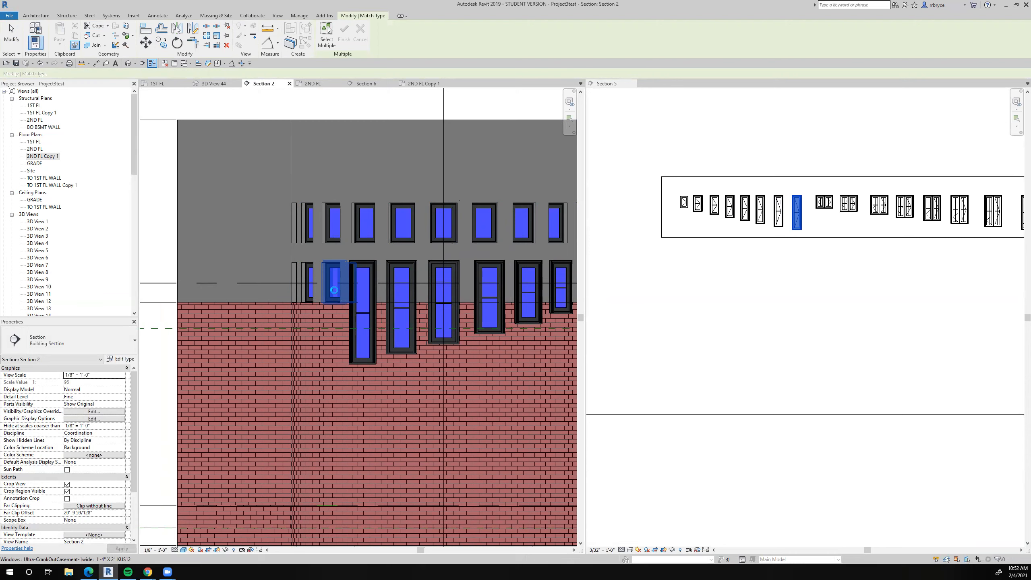
{"action": "left_click", "coordinate": [334, 290]}
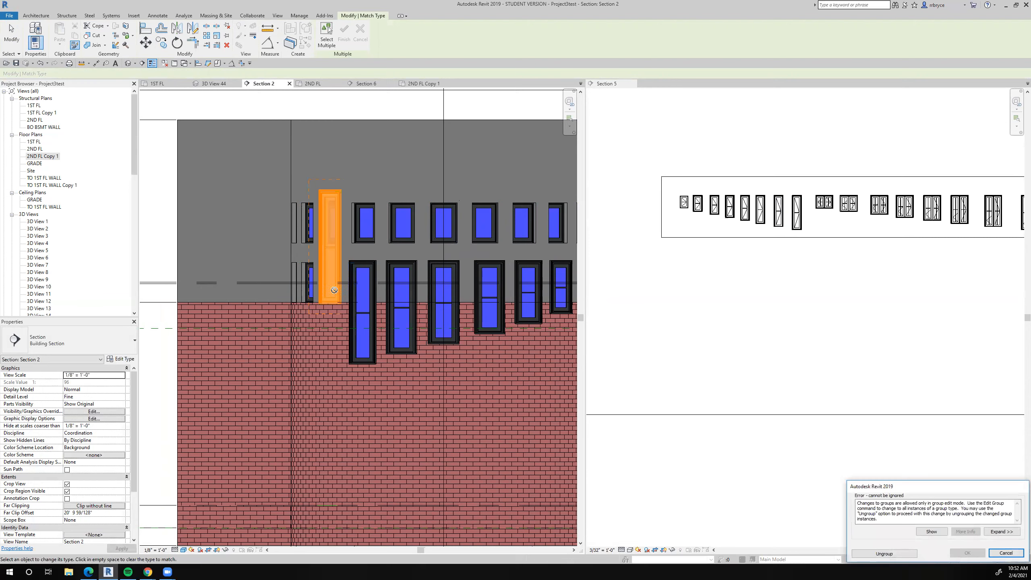
{"action": "left_click", "coordinate": [884, 555]}
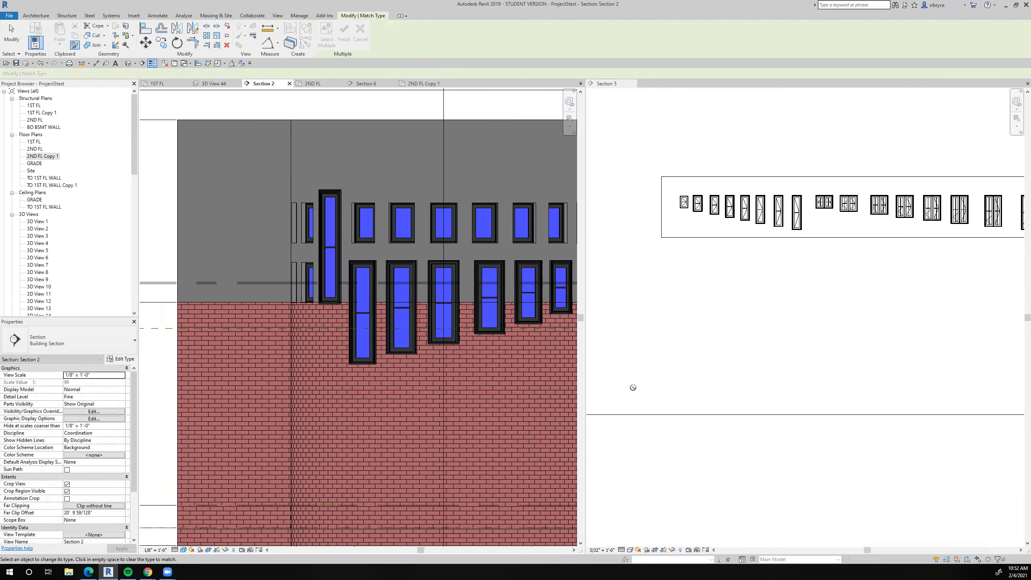
Step: Align the top of the ninth lower-row window with the adjacent eighth window's top
{"action": "left_click", "coordinate": [145, 29]}
{"action": "scroll", "coordinate": [365, 254], "scroll_direction": "up", "scroll_amount": 5}
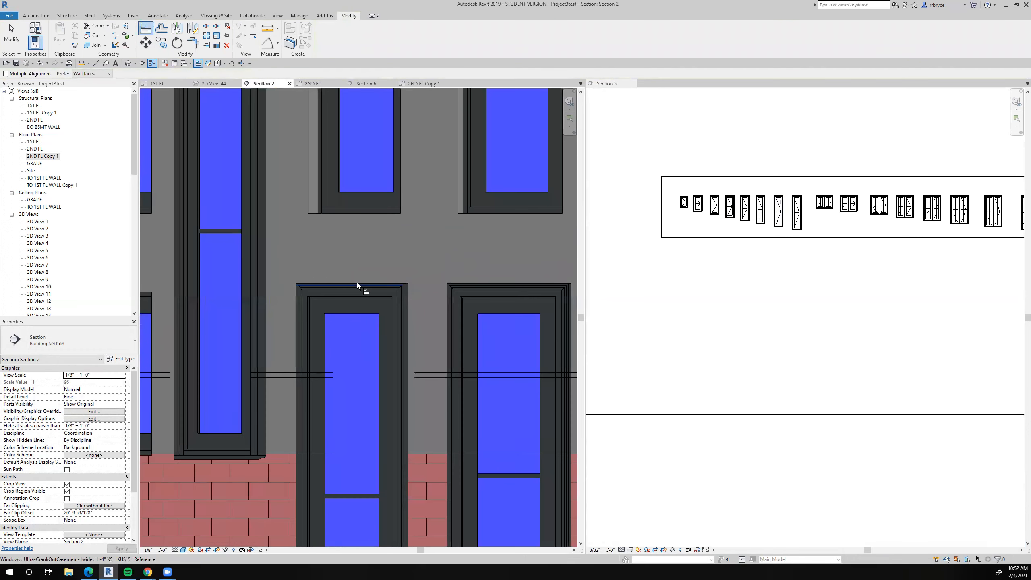
{"action": "left_click", "coordinate": [354, 281]}
{"action": "scroll", "coordinate": [280, 142], "scroll_direction": "down", "scroll_amount": 4}
{"action": "scroll", "coordinate": [283, 145], "scroll_direction": "up", "scroll_amount": 3}
{"action": "scroll", "coordinate": [284, 144], "scroll_direction": "up", "scroll_amount": 2}
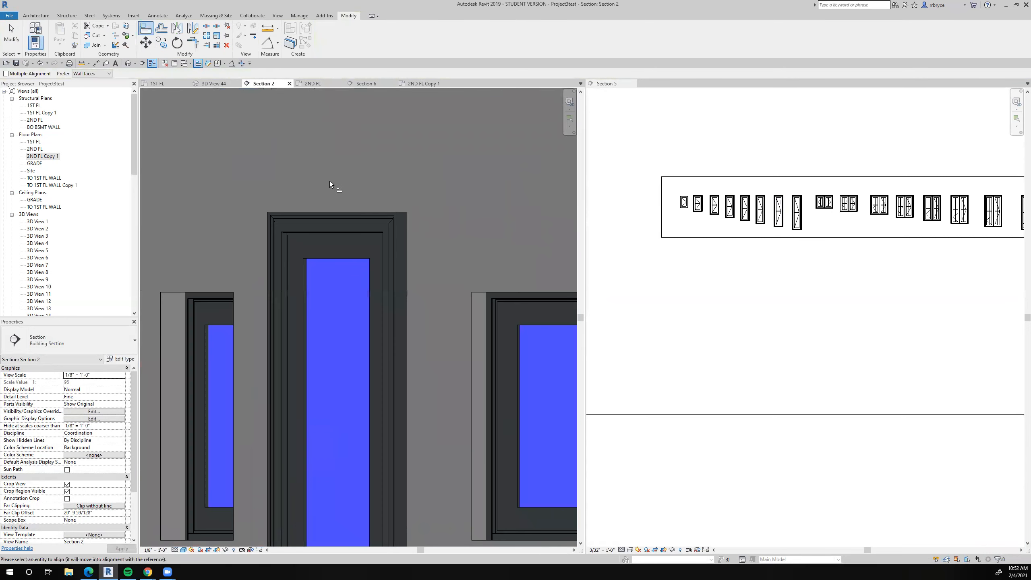
{"action": "left_click", "coordinate": [341, 210]}
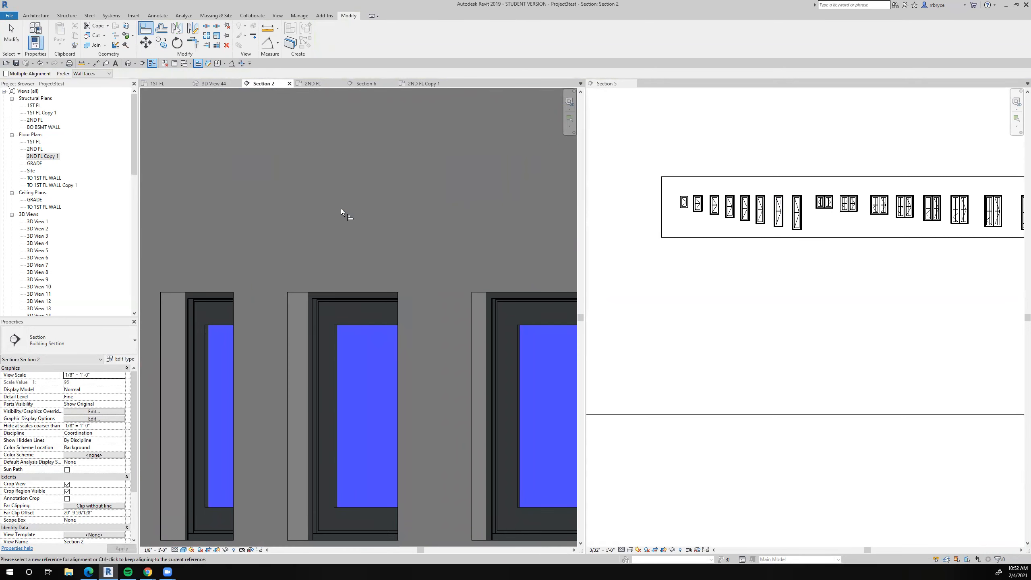
{"action": "scroll", "coordinate": [341, 208], "scroll_direction": "down", "scroll_amount": 5}
{"action": "left_click", "coordinate": [9, 38]}
{"action": "scroll", "coordinate": [272, 326], "scroll_direction": "down", "scroll_amount": 3}
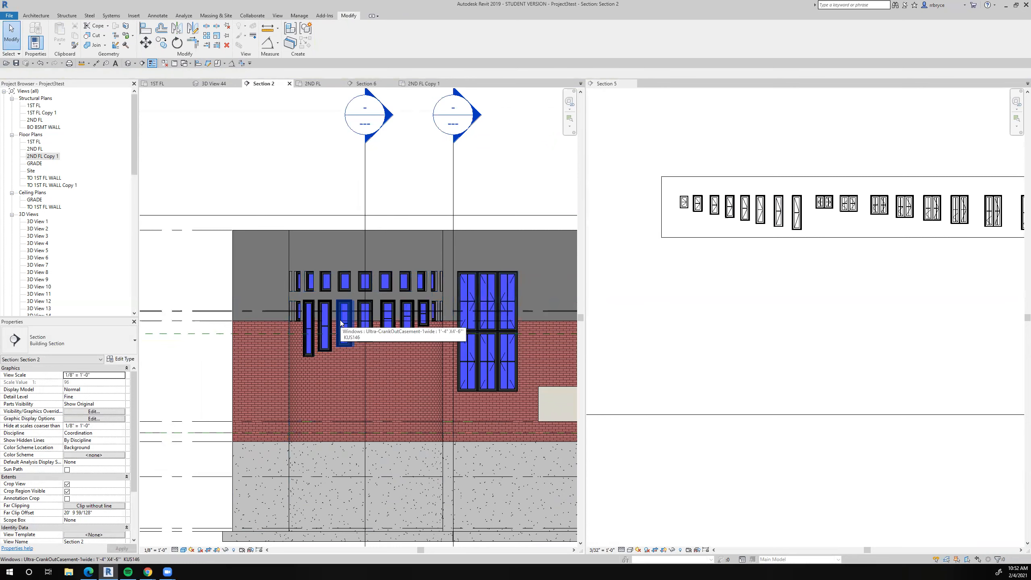
Step: Match the ninth lower-row window's type, 1'-4" X5'-6" KUS156, onto the tenth window in Section 2, ungrouping its array group
{"action": "scroll", "coordinate": [307, 318], "scroll_direction": "up", "scroll_amount": 4}
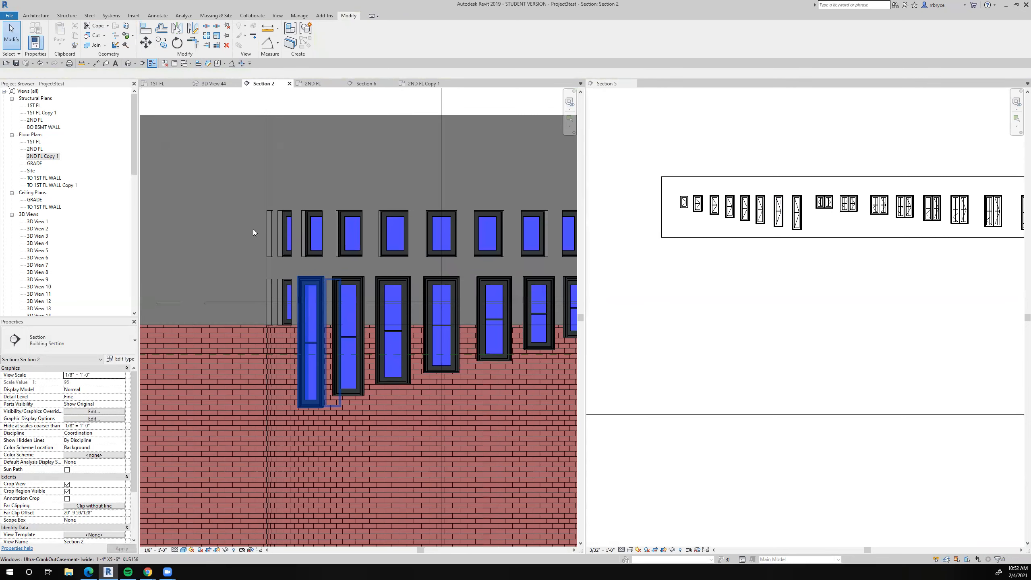
{"action": "left_click", "coordinate": [75, 45]}
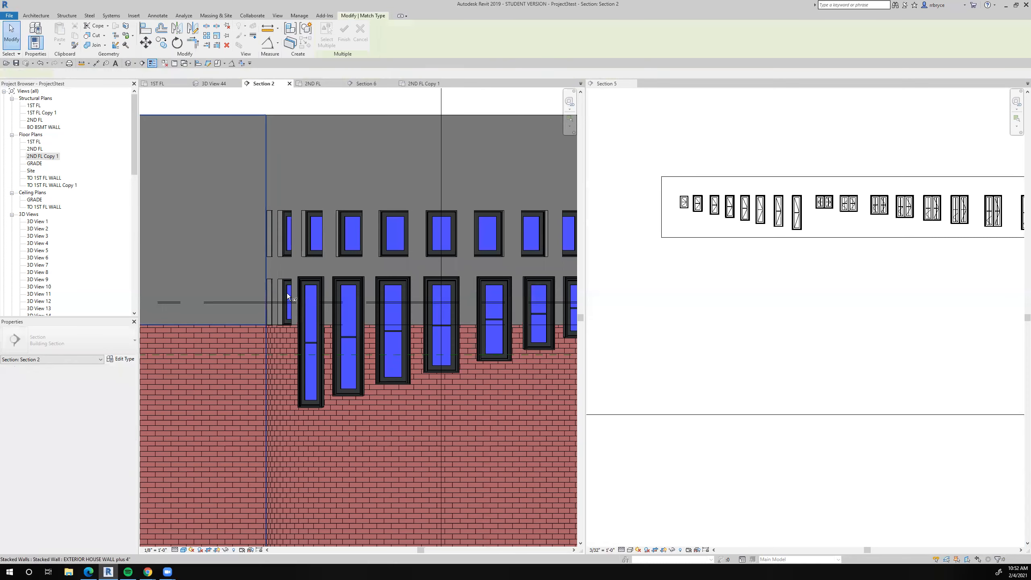
{"action": "left_click", "coordinate": [312, 318]}
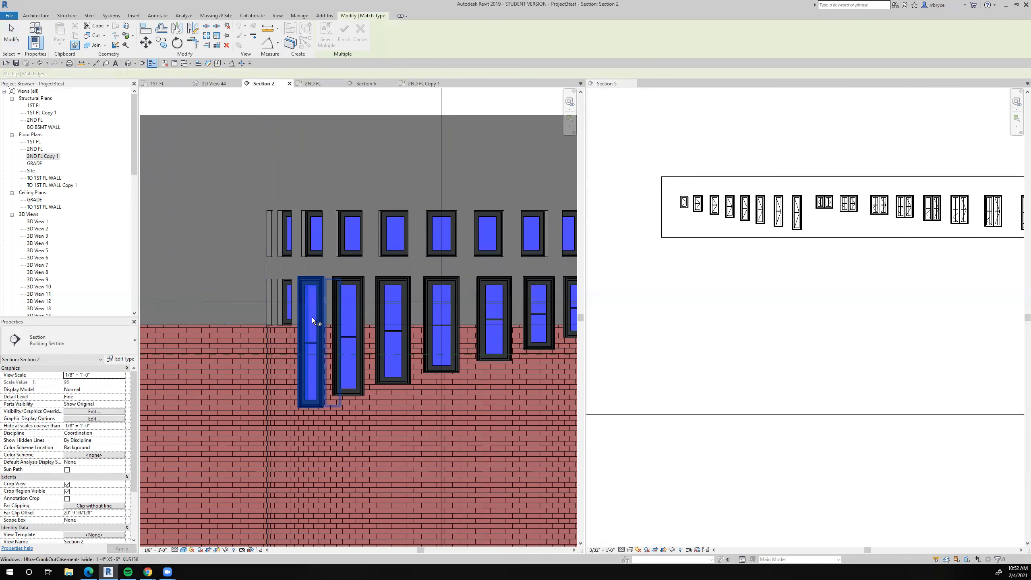
{"action": "left_click", "coordinate": [287, 312]}
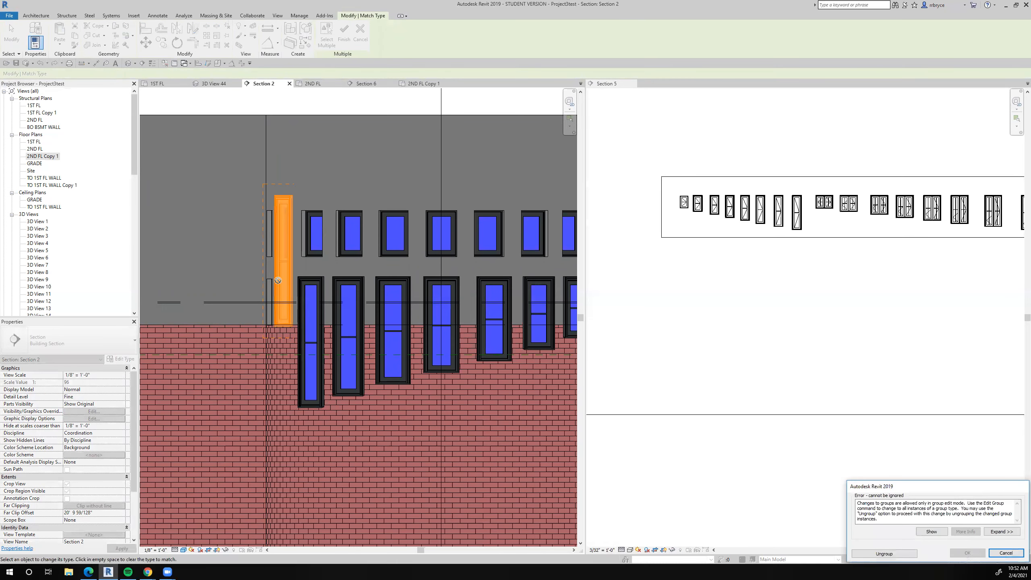
{"action": "left_click", "coordinate": [877, 554]}
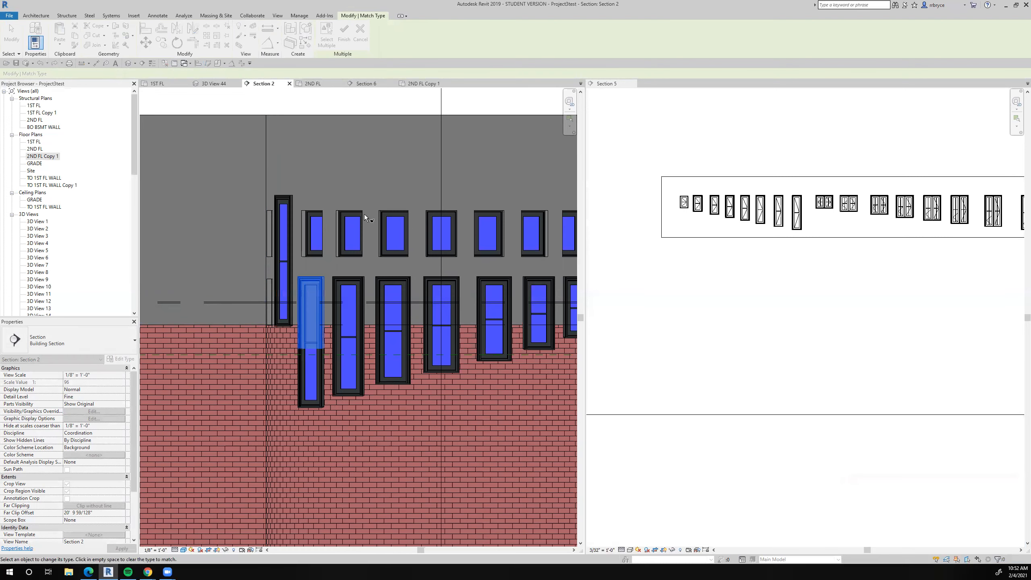
Step: Align the top of the tenth lower-row window with the adjacent ninth window's top in Section 2
{"action": "left_click", "coordinate": [145, 28]}
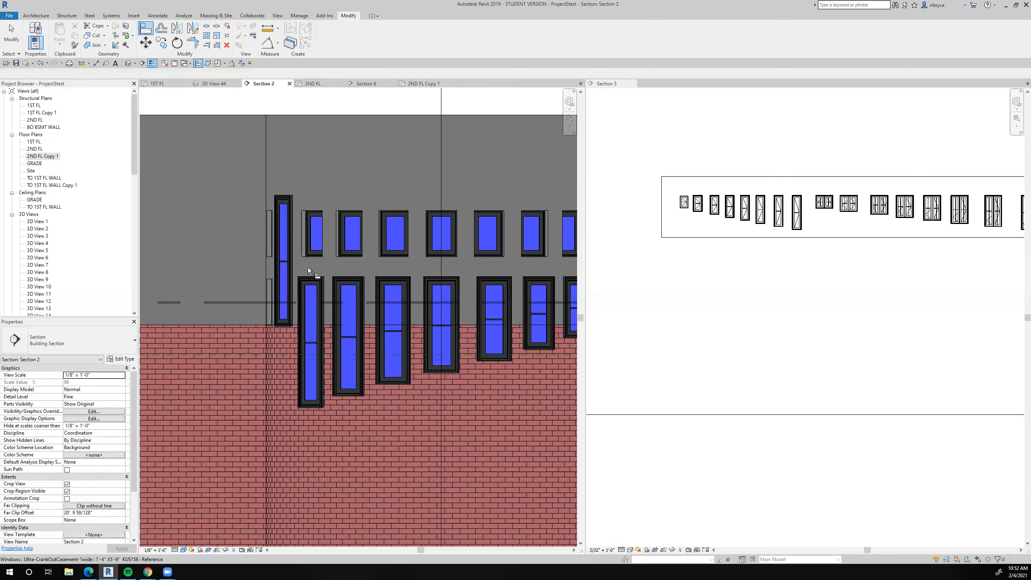
{"action": "scroll", "coordinate": [308, 267], "scroll_direction": "up", "scroll_amount": 3}
{"action": "scroll", "coordinate": [312, 265], "scroll_direction": "up", "scroll_amount": 3}
{"action": "left_click", "coordinate": [321, 290]}
{"action": "scroll", "coordinate": [317, 290], "scroll_direction": "down", "scroll_amount": 5}
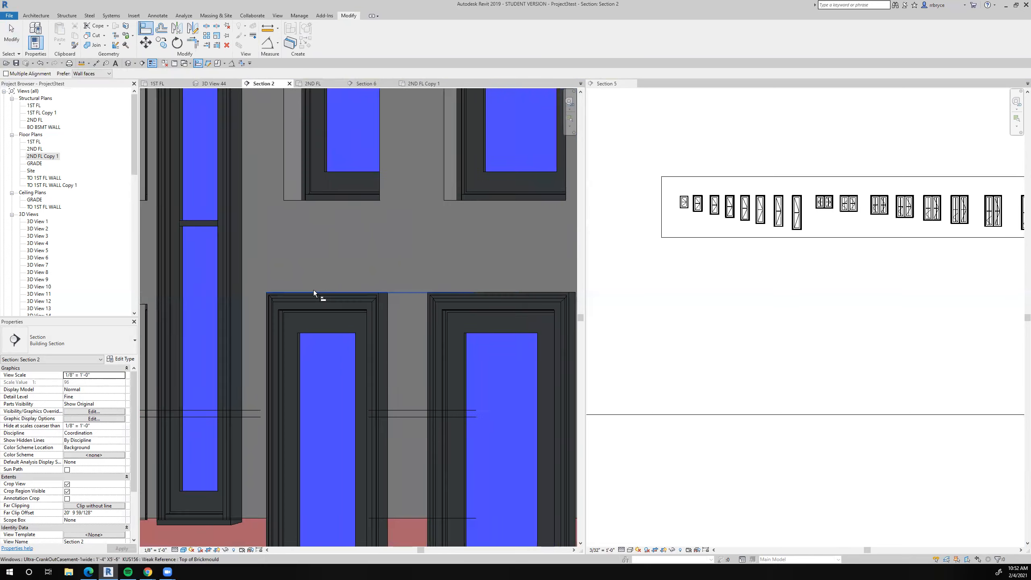
{"action": "scroll", "coordinate": [289, 124], "scroll_direction": "up", "scroll_amount": 3}
{"action": "left_click", "coordinate": [269, 129]}
{"action": "scroll", "coordinate": [301, 206], "scroll_direction": "down", "scroll_amount": 5}
{"action": "middle_click_drag", "start_coordinate": [312, 291], "coordinate": [296, 274]}
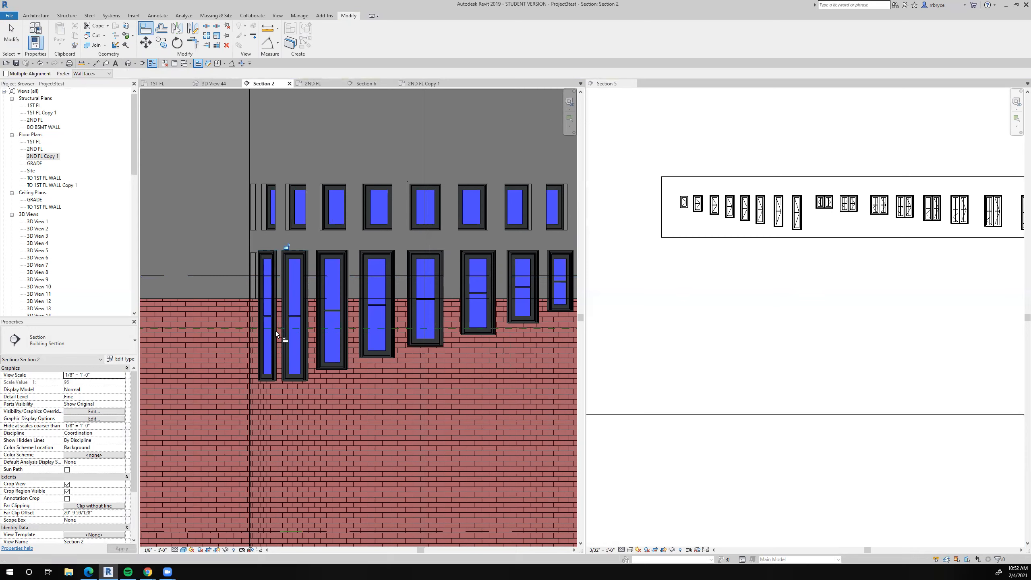
{"action": "scroll", "coordinate": [267, 326], "scroll_direction": "down", "scroll_amount": 3}
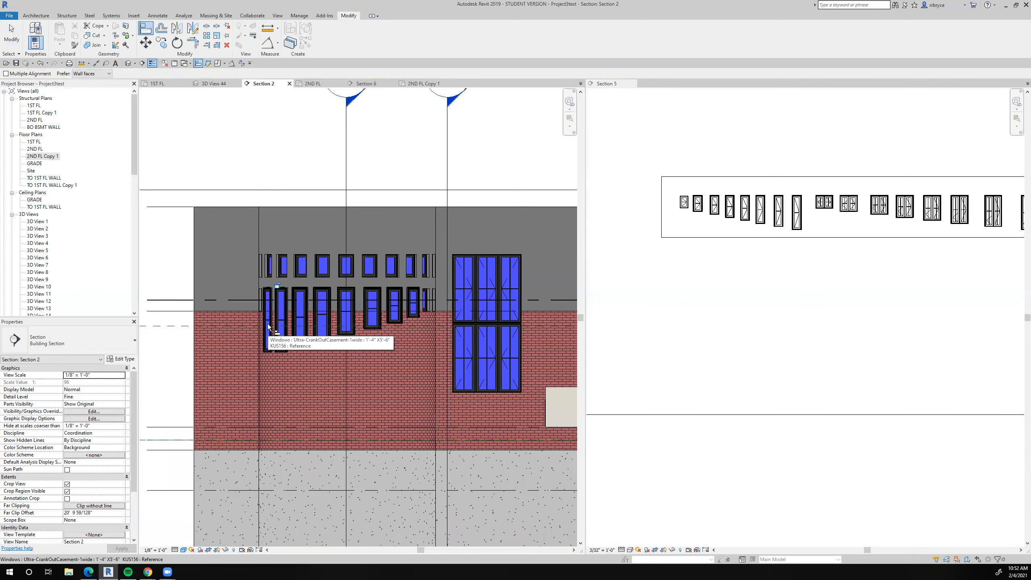
{"action": "scroll", "coordinate": [425, 302], "scroll_direction": "up", "scroll_amount": 3}
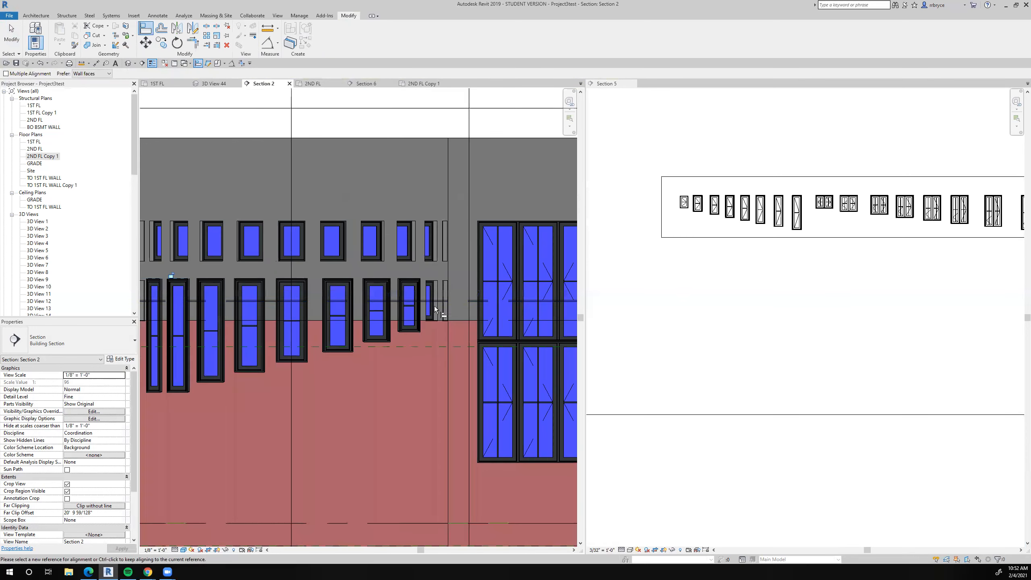
{"action": "scroll", "coordinate": [426, 306], "scroll_direction": "down", "scroll_amount": 5}
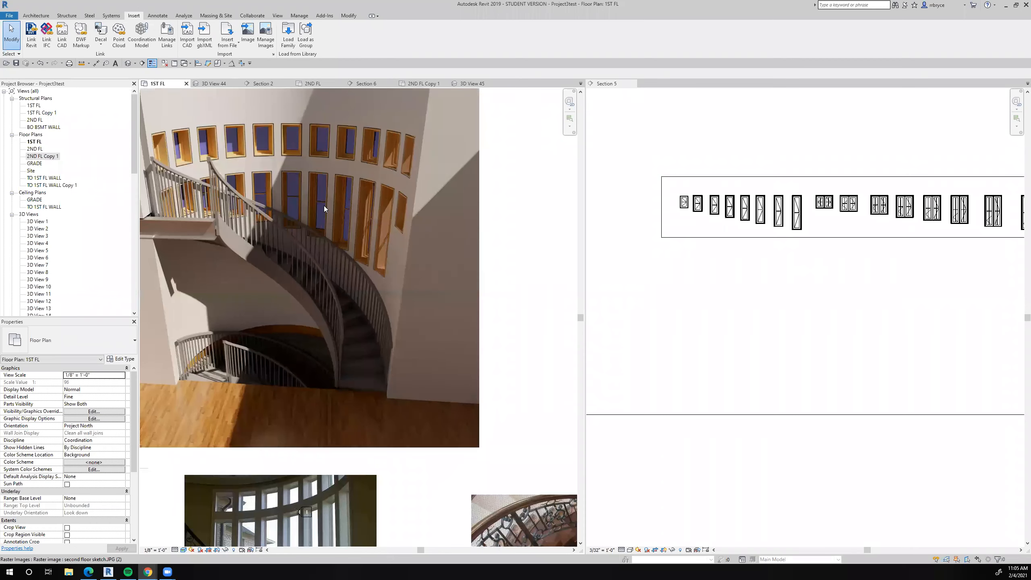
Step: Examine the STAIRS WINDOWS.jpg rendering in the 1ST FL plan, comparing the lower windows with the descending stair and railing
{"action": "middle_click_drag", "start_coordinate": [422, 282], "coordinate": [511, 302]}
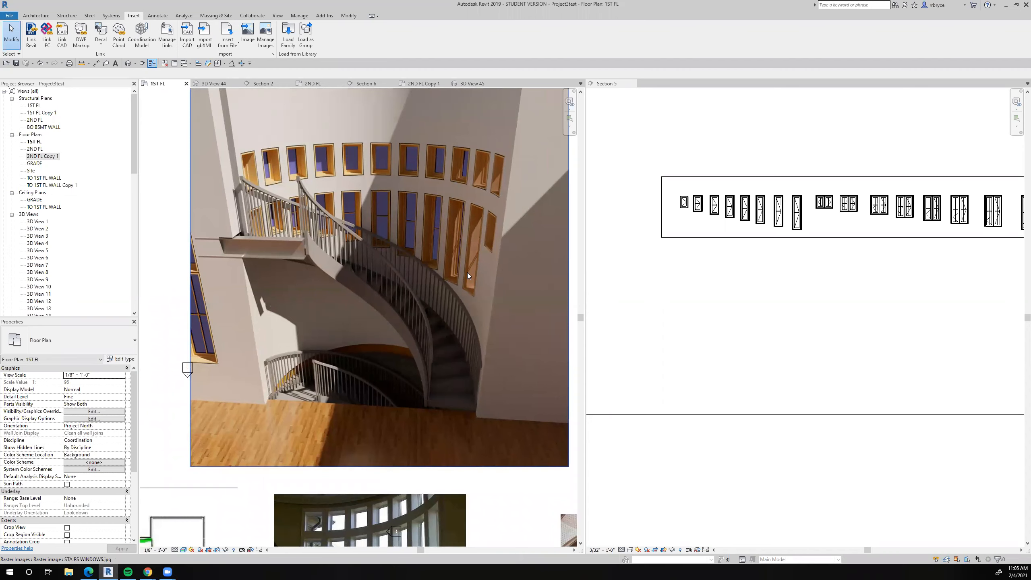
{"action": "scroll", "coordinate": [434, 247], "scroll_direction": "down", "scroll_amount": 2}
{"action": "middle_click_drag", "start_coordinate": [434, 248], "coordinate": [443, 255]}
{"action": "scroll", "coordinate": [432, 268], "scroll_direction": "up", "scroll_amount": 2}
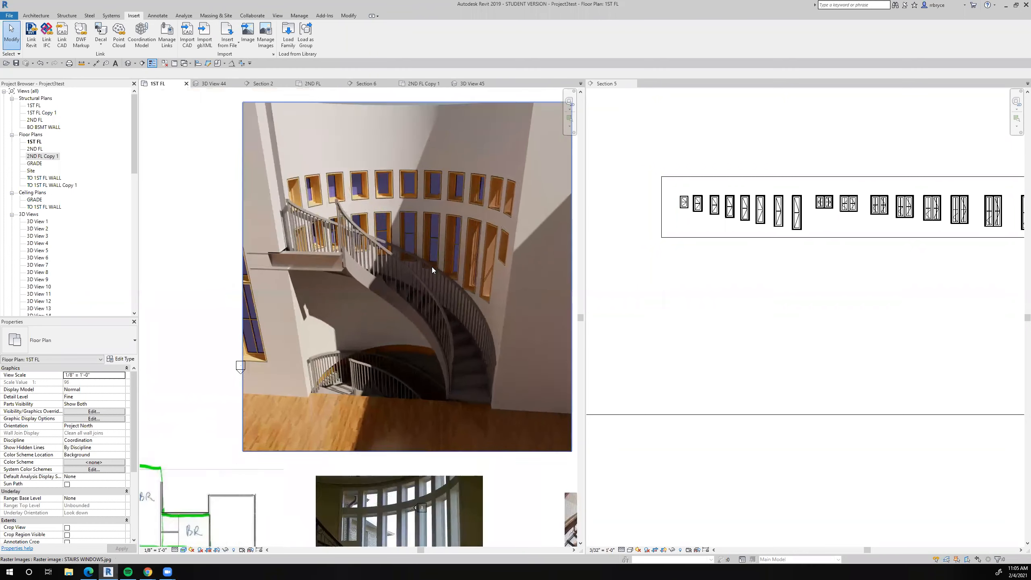
{"action": "scroll", "coordinate": [431, 267], "scroll_direction": "up", "scroll_amount": 1}
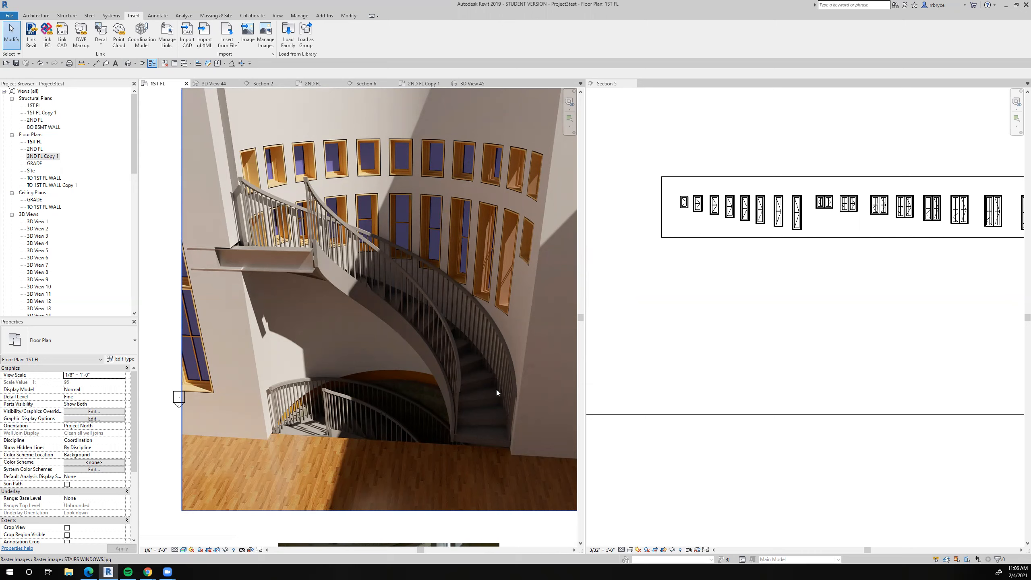
{"action": "scroll", "coordinate": [501, 383], "scroll_direction": "up", "scroll_amount": 2}
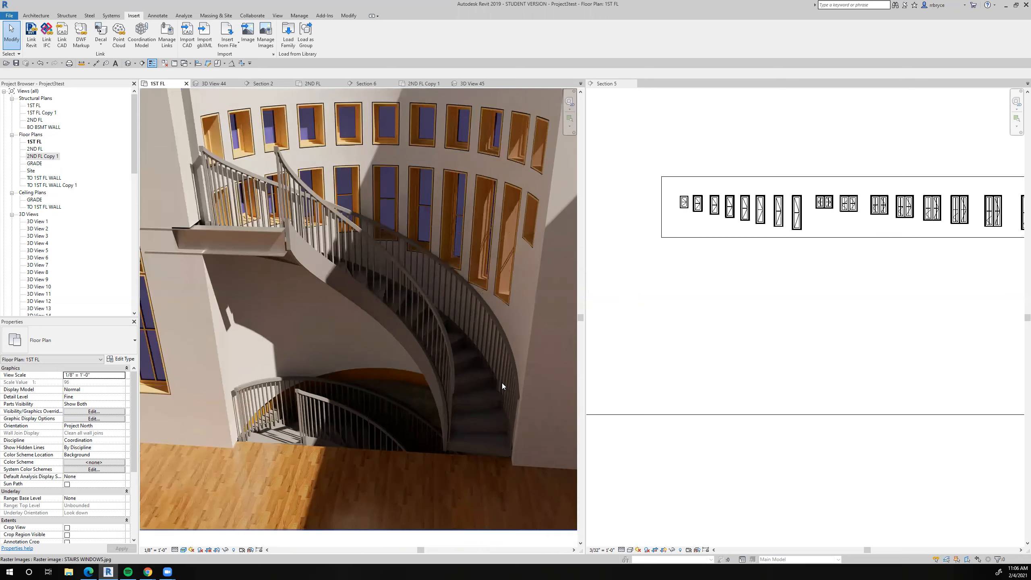
{"action": "scroll", "coordinate": [502, 383], "scroll_direction": "down", "scroll_amount": 2}
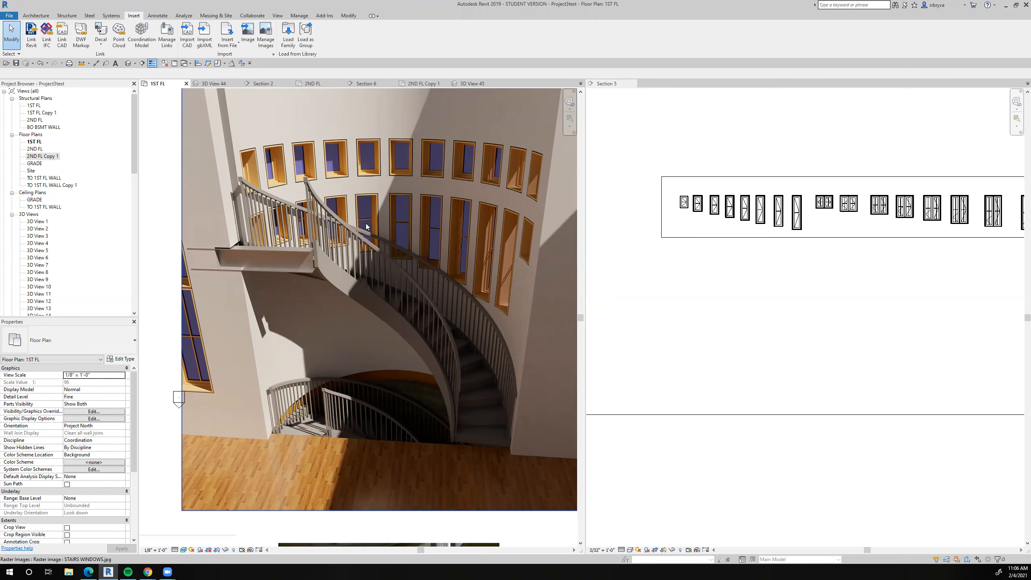
{"action": "scroll", "coordinate": [370, 223], "scroll_direction": "up", "scroll_amount": 4}
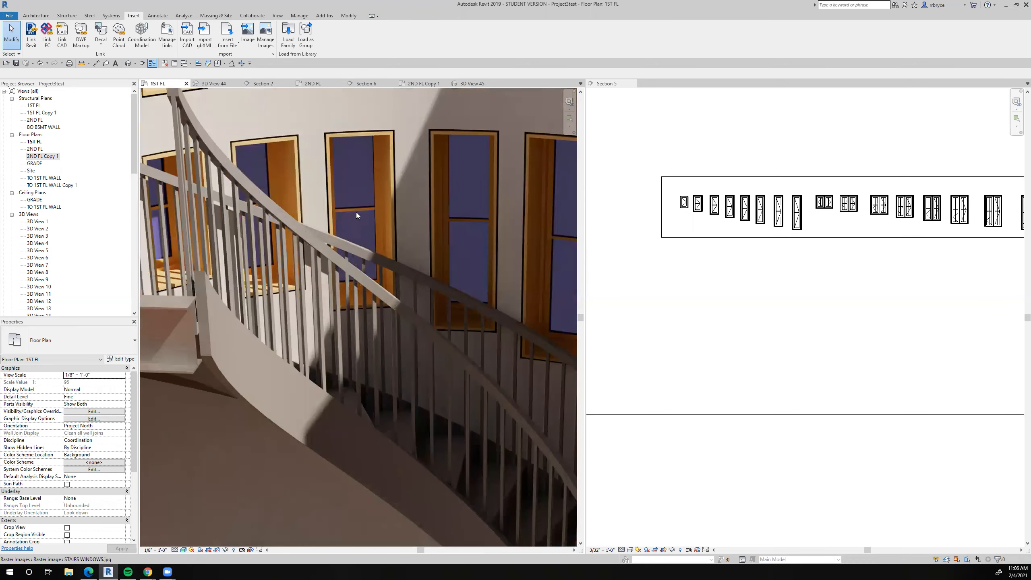
{"action": "scroll", "coordinate": [356, 211], "scroll_direction": "down", "scroll_amount": 3}
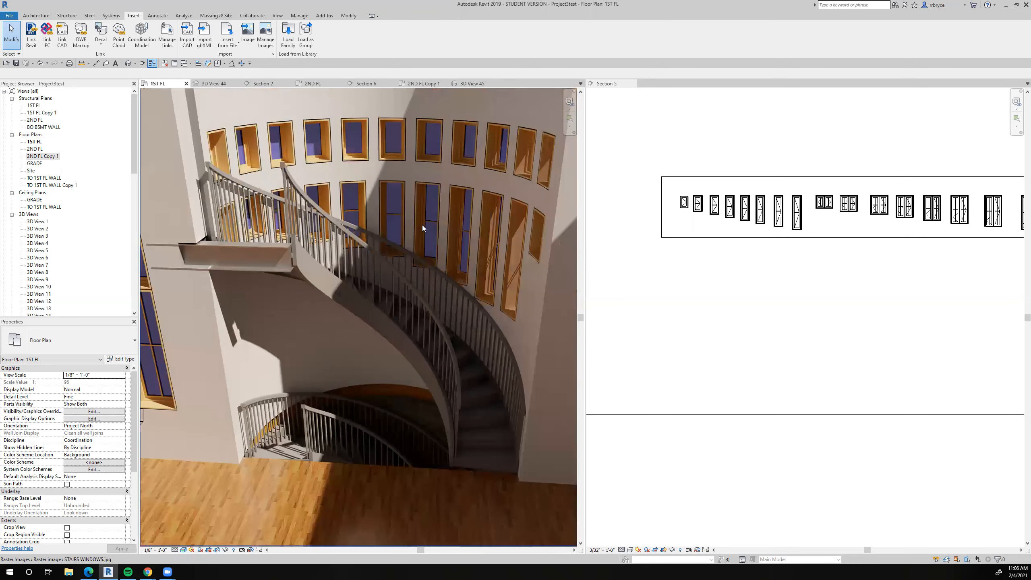
{"action": "scroll", "coordinate": [422, 226], "scroll_direction": "up", "scroll_amount": 3}
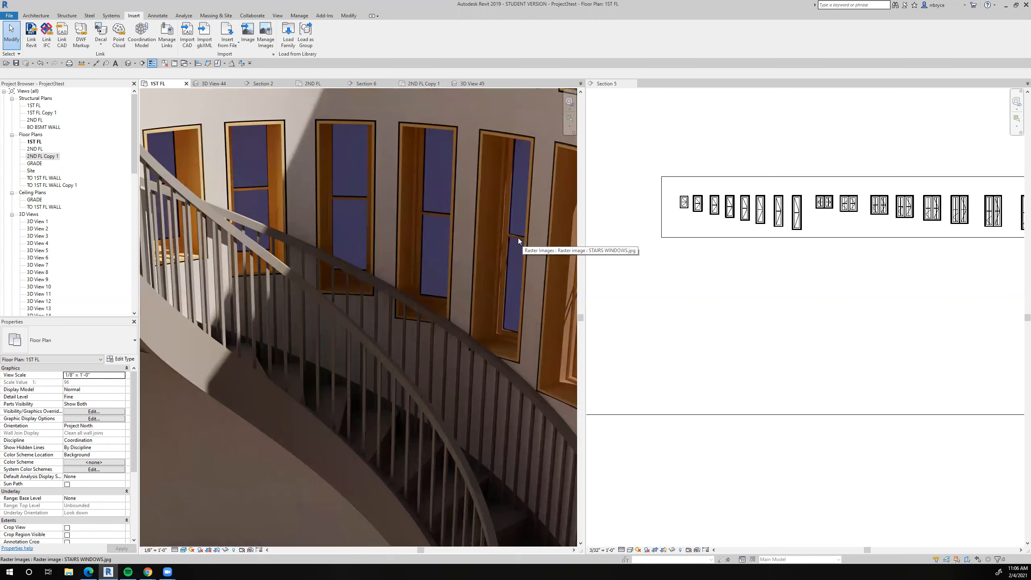
{"action": "scroll", "coordinate": [510, 236], "scroll_direction": "down", "scroll_amount": 3}
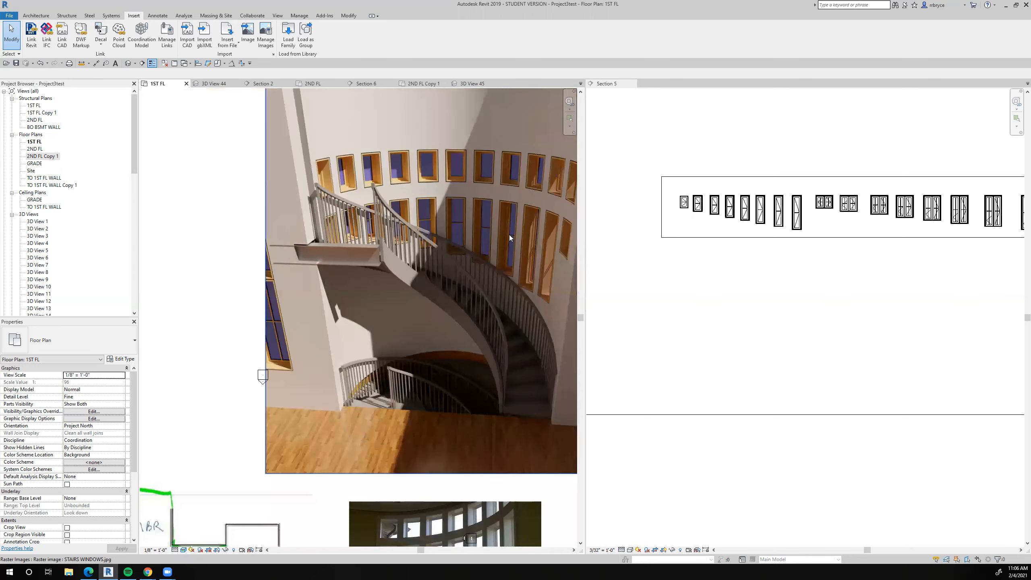
{"action": "scroll", "coordinate": [447, 220], "scroll_direction": "up", "scroll_amount": 3}
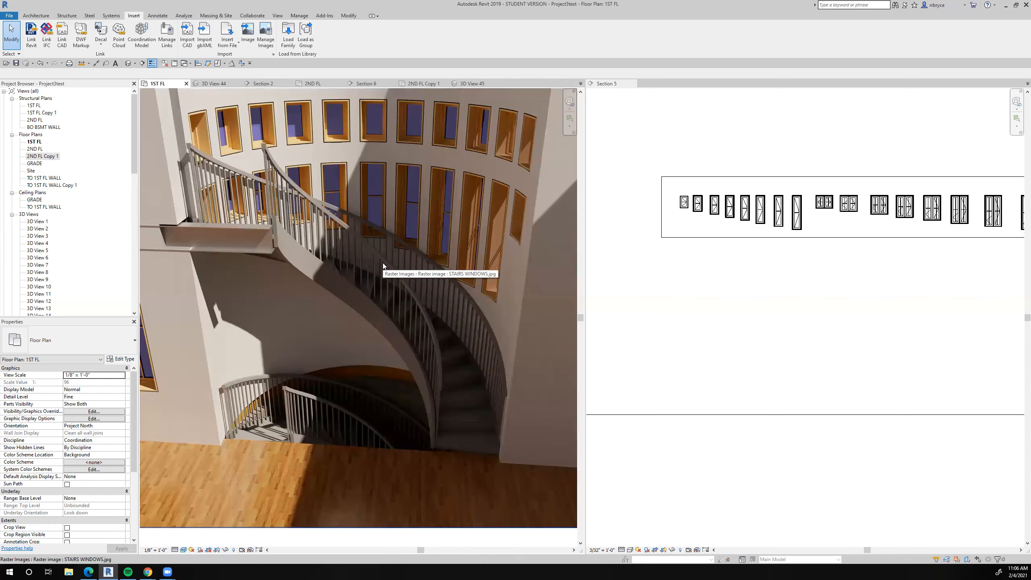
{"action": "scroll", "coordinate": [383, 266], "scroll_direction": "down", "scroll_amount": 5}
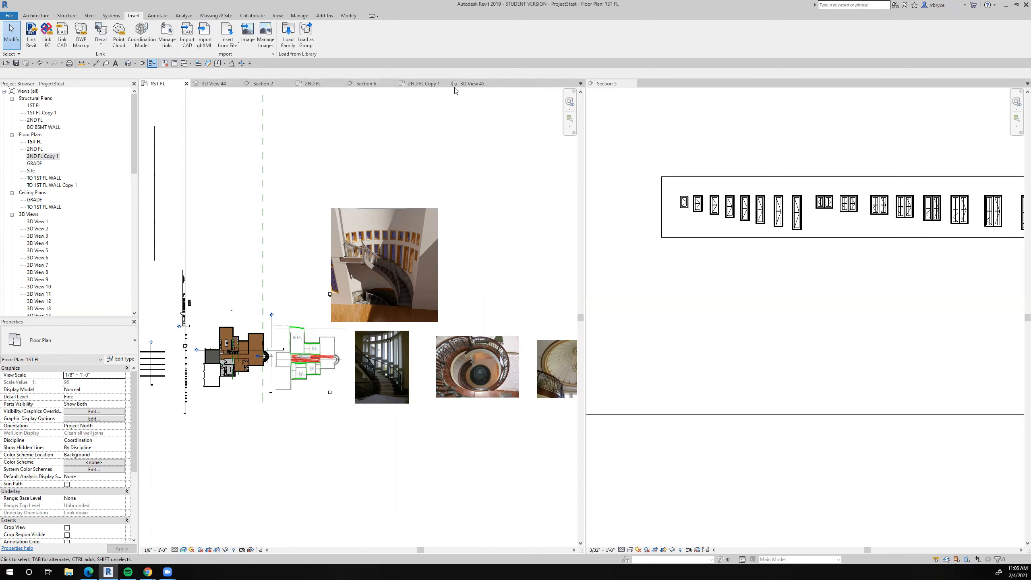
Step: Close the inactive views and move the Section 2 line in the 1ST FL plan inside the building, beside the curved stair
{"action": "left_click", "coordinate": [165, 63]}
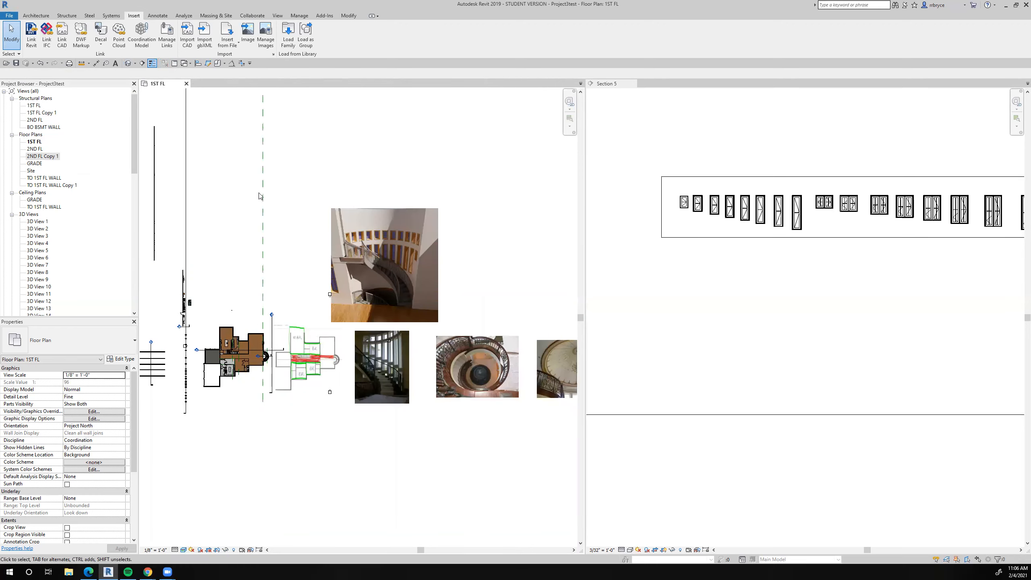
{"action": "scroll", "coordinate": [256, 342], "scroll_direction": "up", "scroll_amount": 5}
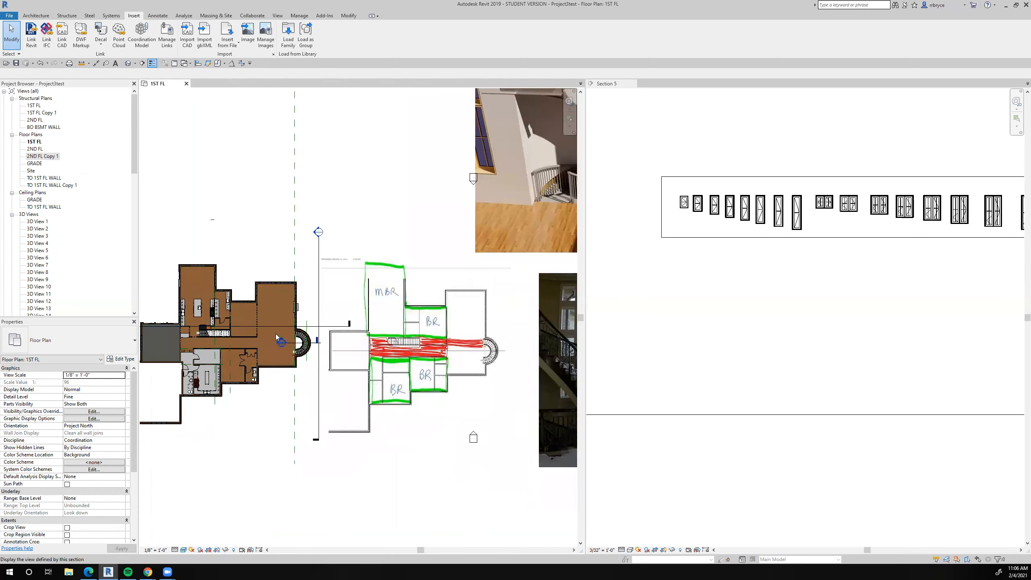
{"action": "scroll", "coordinate": [287, 337], "scroll_direction": "up", "scroll_amount": 5}
{"action": "scroll", "coordinate": [300, 334], "scroll_direction": "down", "scroll_amount": 1}
{"action": "middle_click_drag", "start_coordinate": [299, 334], "coordinate": [310, 297]}
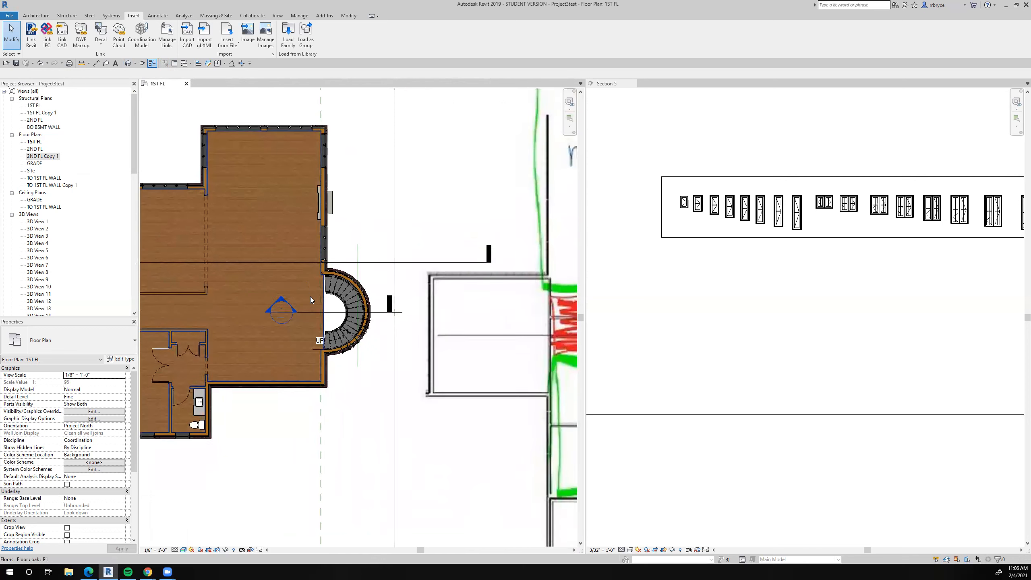
{"action": "scroll", "coordinate": [311, 297], "scroll_direction": "down", "scroll_amount": 3}
{"action": "left_click", "coordinate": [352, 365]}
{"action": "left_click_drag", "start_coordinate": [352, 366], "coordinate": [302, 383]}
Step: Flip Section 2 to look toward the curved stair and open its view
{"action": "right_click", "coordinate": [302, 382]}
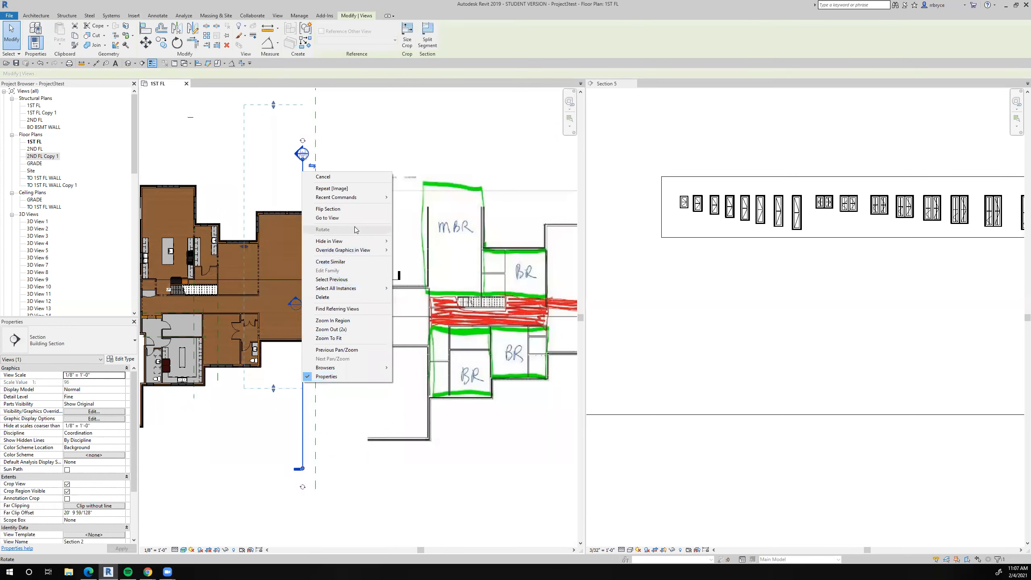
{"action": "left_click", "coordinate": [325, 210]}
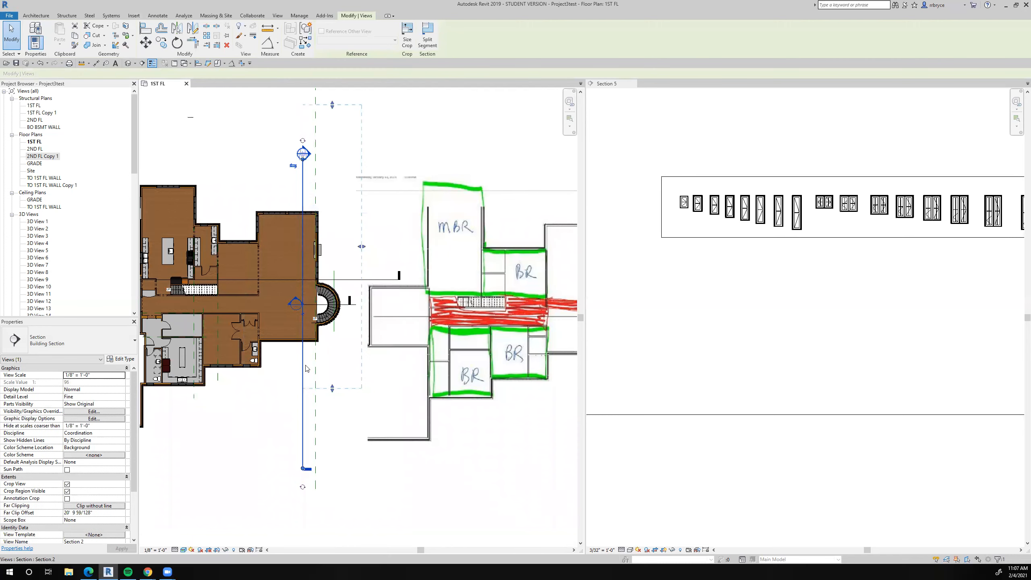
{"action": "right_click", "coordinate": [302, 163]}
{"action": "left_click", "coordinate": [346, 210]}
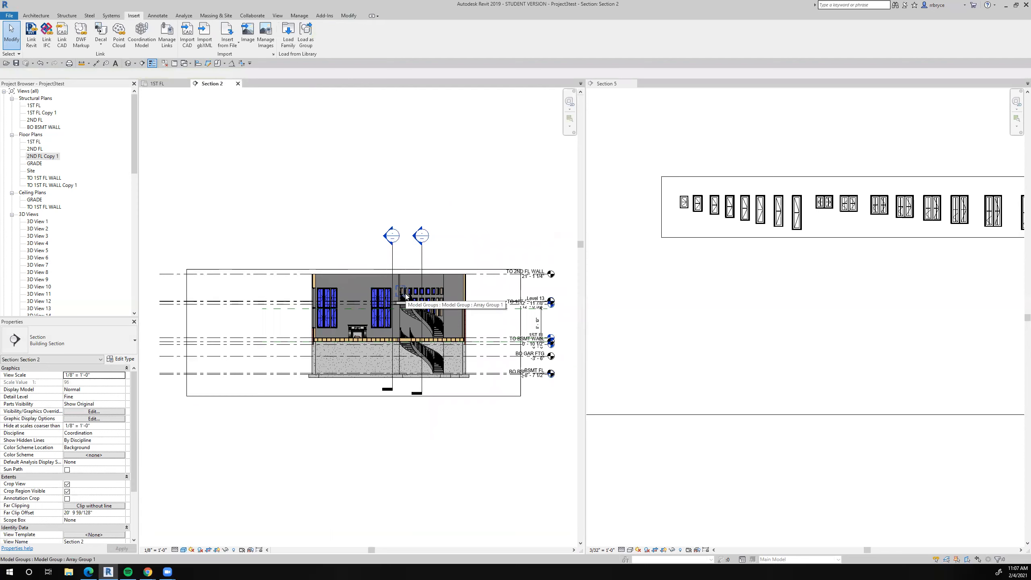
Step: Tile the open views to show Section 2 and the 1ST FL plan alongside Section 5
{"action": "key", "text": "w"}
{"action": "key", "text": "t"}
{"action": "scroll", "coordinate": [401, 251], "scroll_direction": "down", "scroll_amount": 2}
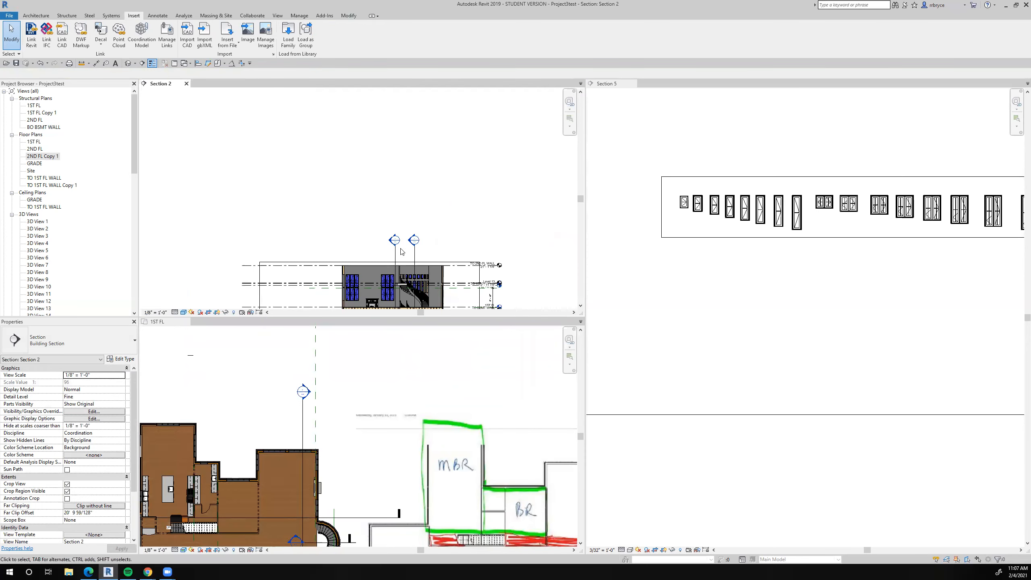
Step: Examine how the lower window row's sills follow the curved stair and its railing in Section 2
{"action": "middle_click_drag", "start_coordinate": [400, 251], "coordinate": [385, 154]}
{"action": "scroll", "coordinate": [386, 153], "scroll_direction": "up", "scroll_amount": 6}
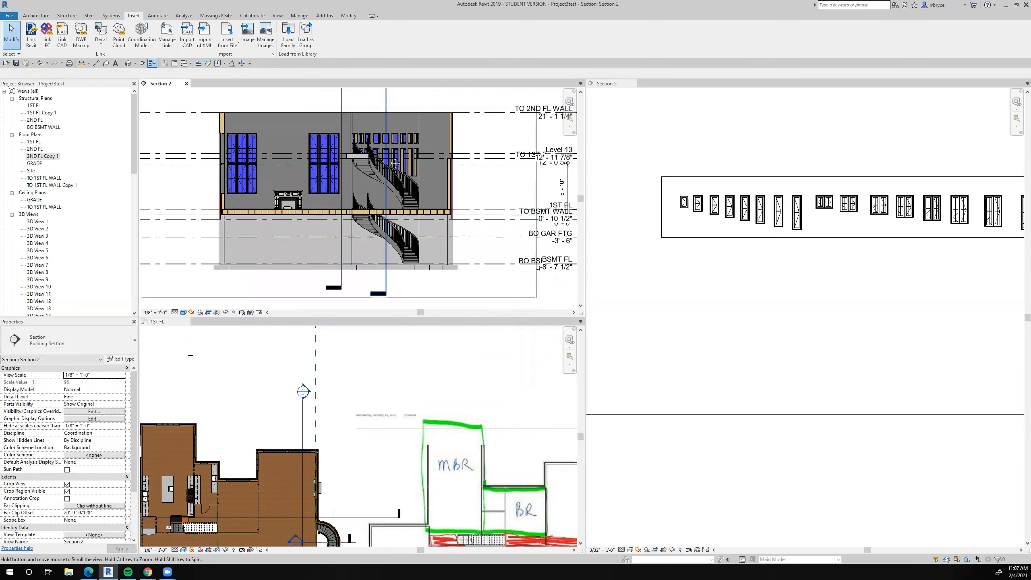
{"action": "scroll", "coordinate": [402, 169], "scroll_direction": "up", "scroll_amount": 1}
{"action": "left_click", "coordinate": [419, 203]}
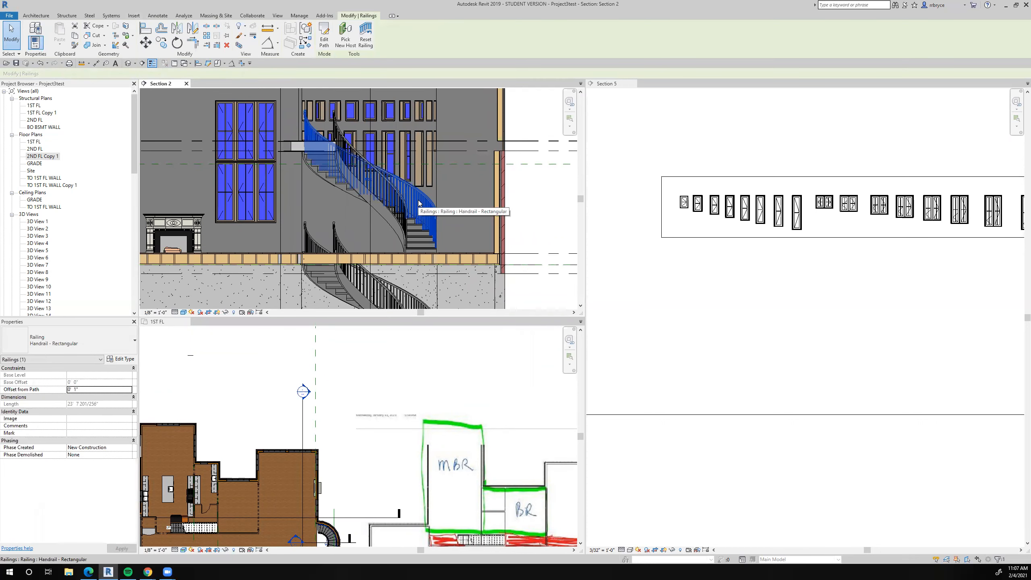
{"action": "key", "text": "Escape"}
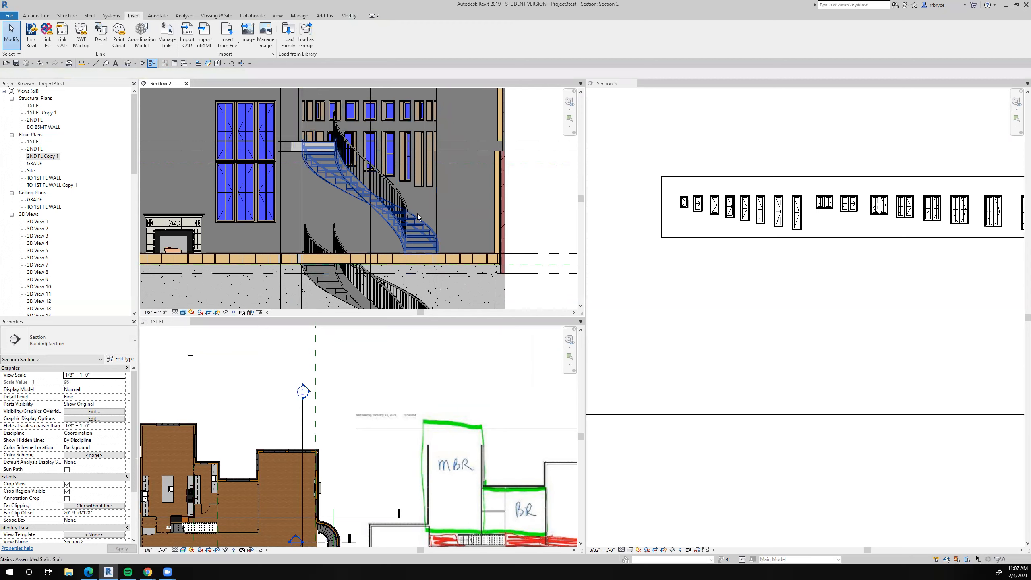
{"action": "scroll", "coordinate": [418, 215], "scroll_direction": "up", "scroll_amount": 2}
{"action": "scroll", "coordinate": [357, 185], "scroll_direction": "down", "scroll_amount": 2}
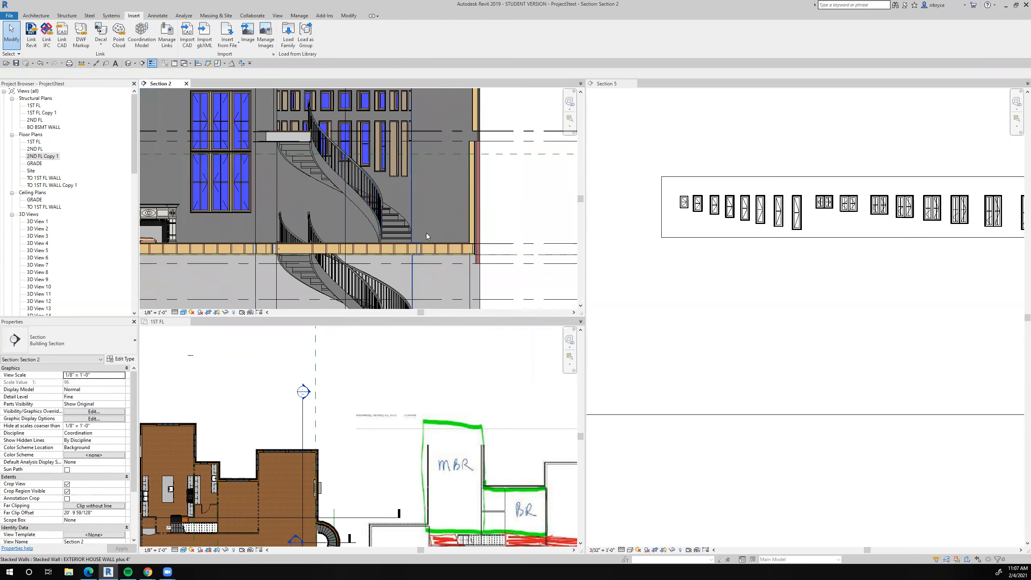
{"action": "scroll", "coordinate": [427, 211], "scroll_direction": "down", "scroll_amount": 1}
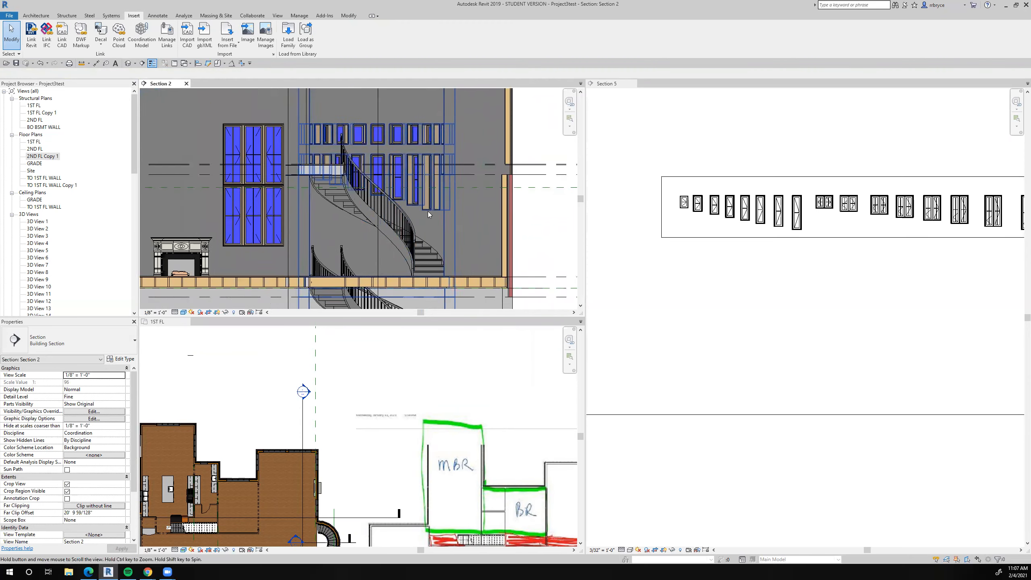
{"action": "scroll", "coordinate": [424, 225], "scroll_direction": "up", "scroll_amount": 3}
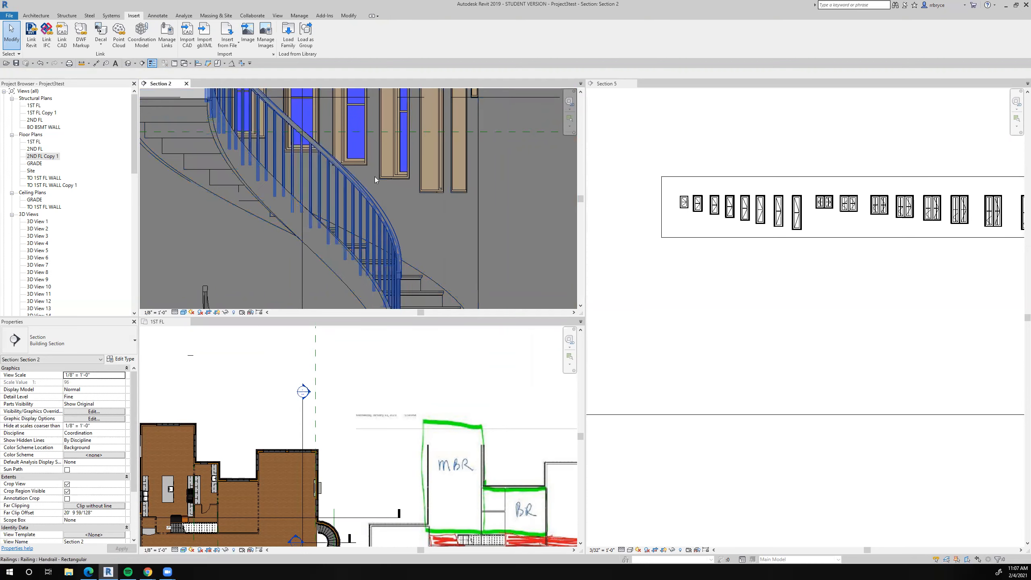
Step: Match the last lower-row window to its neighbour's 1'-4" X5'-6" KUS156 casement type in Section 2, ungrouping it to allow the change
{"action": "scroll", "coordinate": [397, 186], "scroll_direction": "down", "scroll_amount": 4}
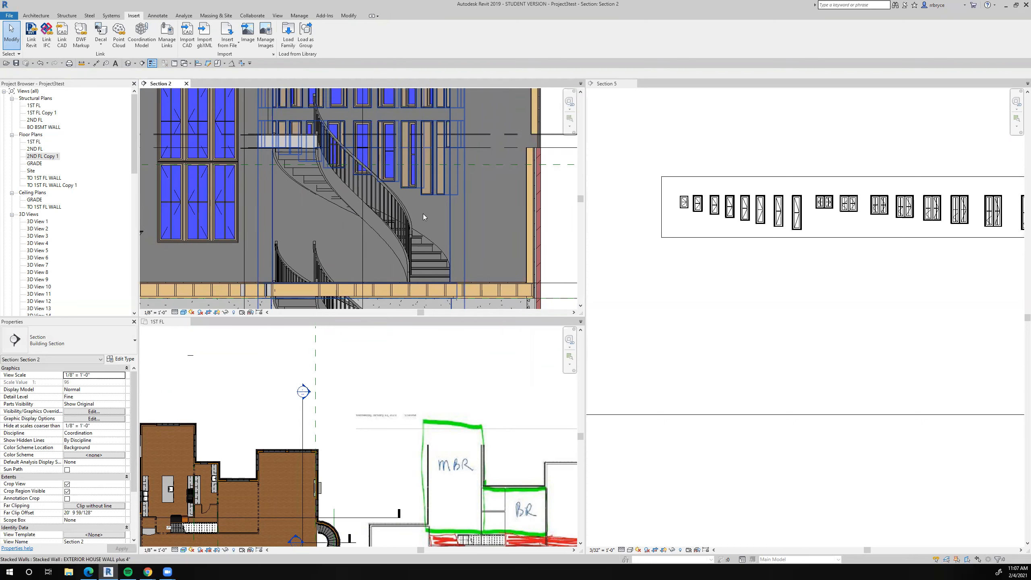
{"action": "scroll", "coordinate": [423, 214], "scroll_direction": "down", "scroll_amount": 2}
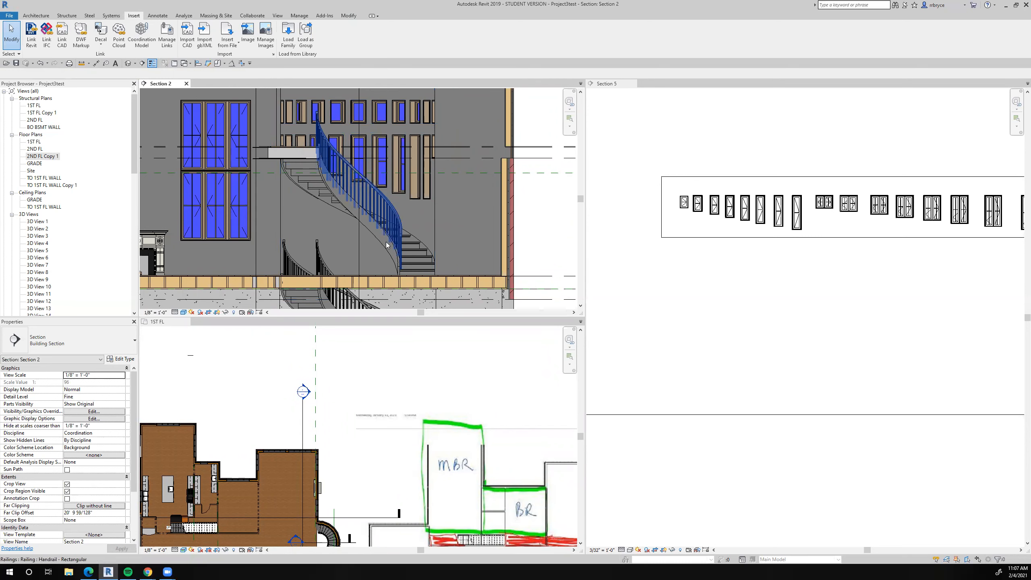
{"action": "scroll", "coordinate": [324, 405], "scroll_direction": "down", "scroll_amount": 2}
{"action": "middle_click_drag", "start_coordinate": [324, 405], "coordinate": [297, 344]}
{"action": "scroll", "coordinate": [419, 145], "scroll_direction": "up", "scroll_amount": 3}
{"action": "scroll", "coordinate": [418, 145], "scroll_direction": "up", "scroll_amount": 3}
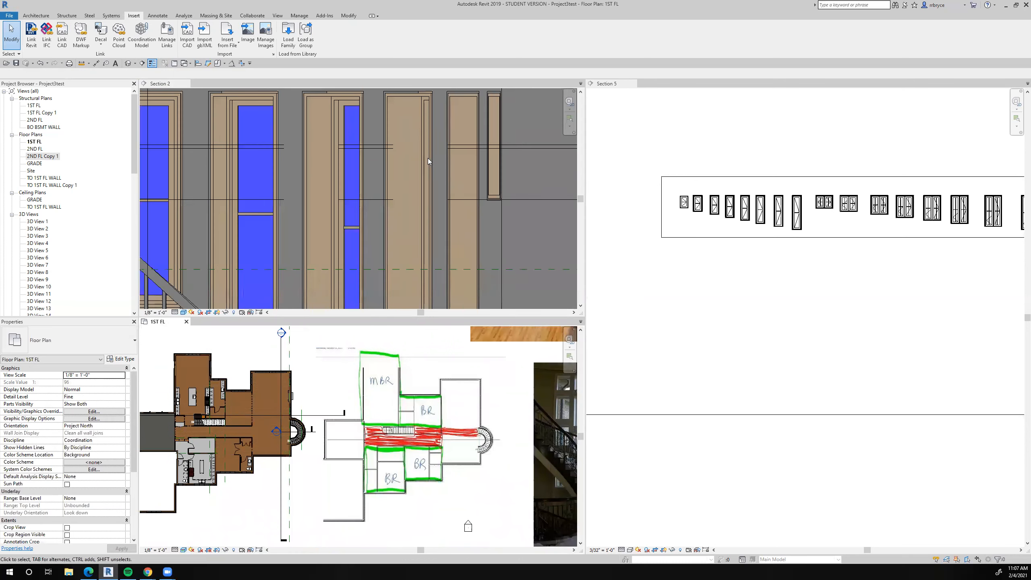
{"action": "left_click", "coordinate": [349, 16]}
{"action": "left_click", "coordinate": [75, 45]}
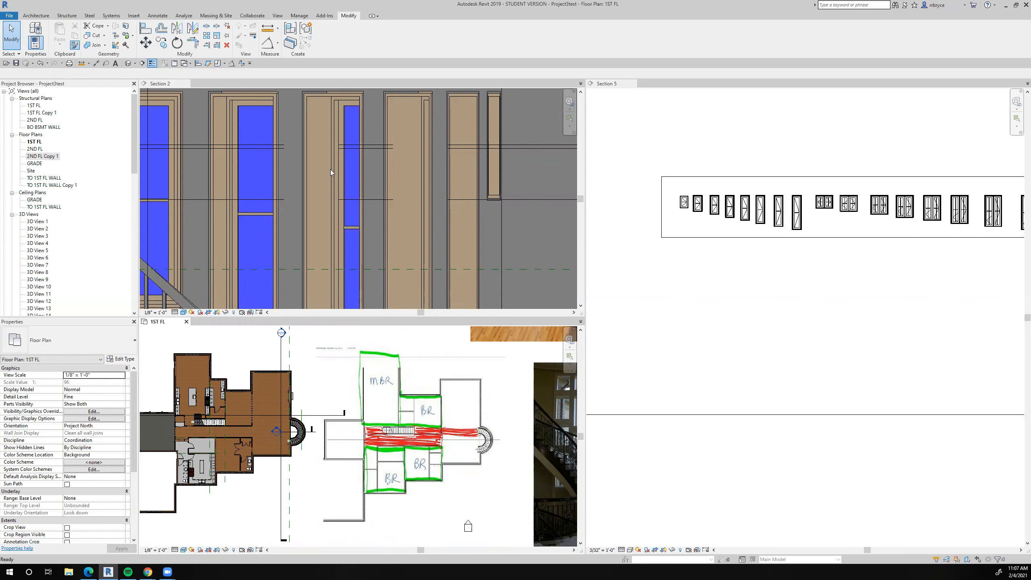
{"action": "scroll", "coordinate": [429, 221], "scroll_direction": "down", "scroll_amount": 4}
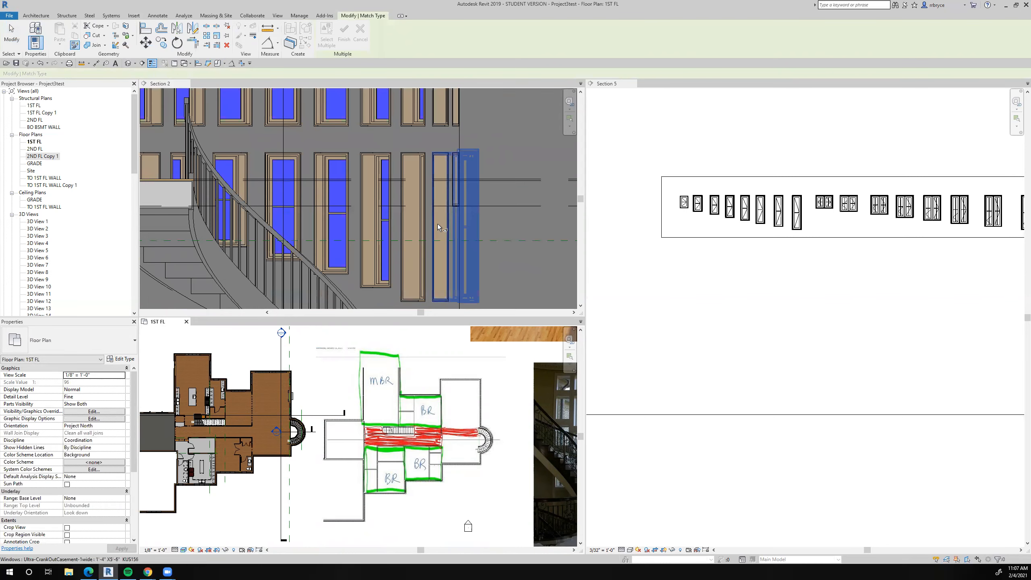
{"action": "left_click", "coordinate": [437, 224]}
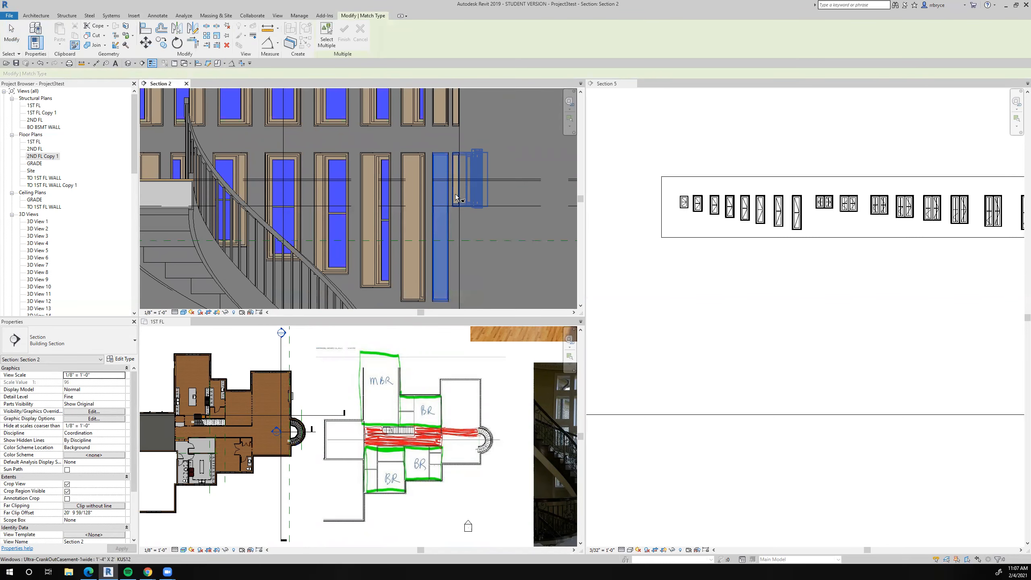
{"action": "left_click", "coordinate": [455, 206]}
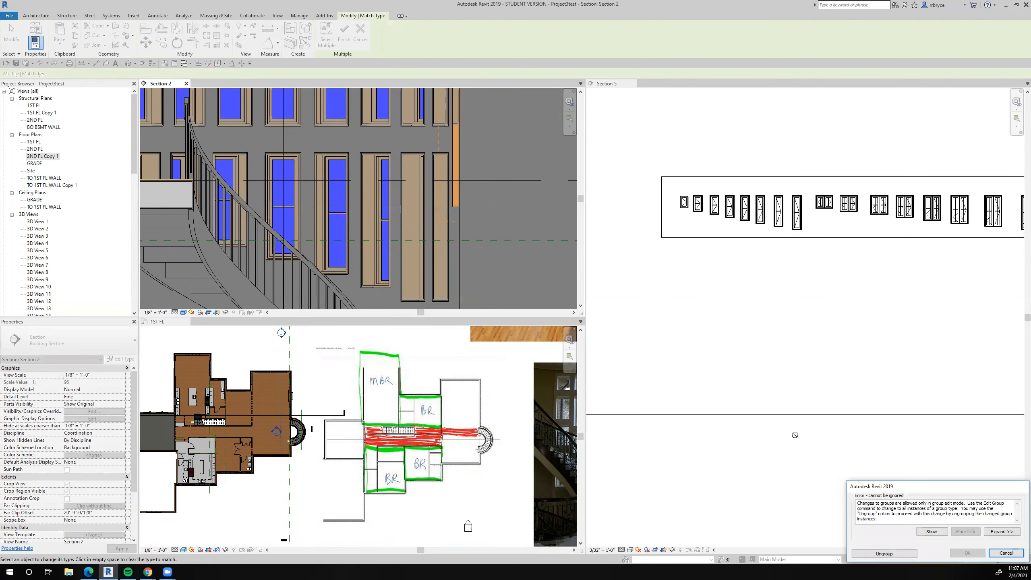
{"action": "left_click", "coordinate": [884, 554]}
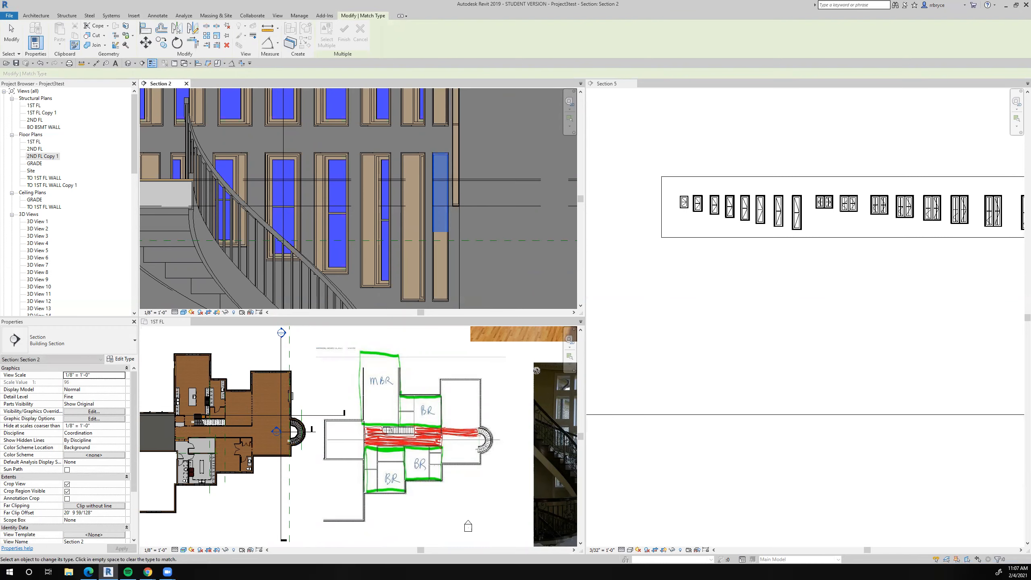
Step: Align the top of the retyped end window with the top of the adjacent window in the lower row
{"action": "scroll", "coordinate": [472, 247], "scroll_direction": "up", "scroll_amount": 2}
{"action": "scroll", "coordinate": [485, 288], "scroll_direction": "down", "scroll_amount": 1}
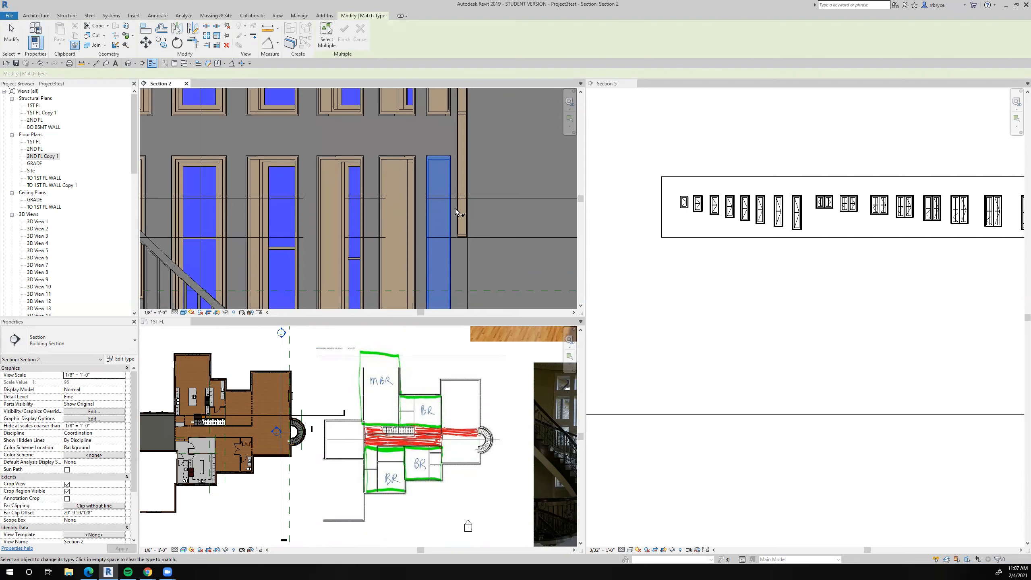
{"action": "scroll", "coordinate": [461, 209], "scroll_direction": "down", "scroll_amount": 1}
{"action": "scroll", "coordinate": [385, 155], "scroll_direction": "down", "scroll_amount": 1}
{"action": "scroll", "coordinate": [385, 155], "scroll_direction": "up", "scroll_amount": 1}
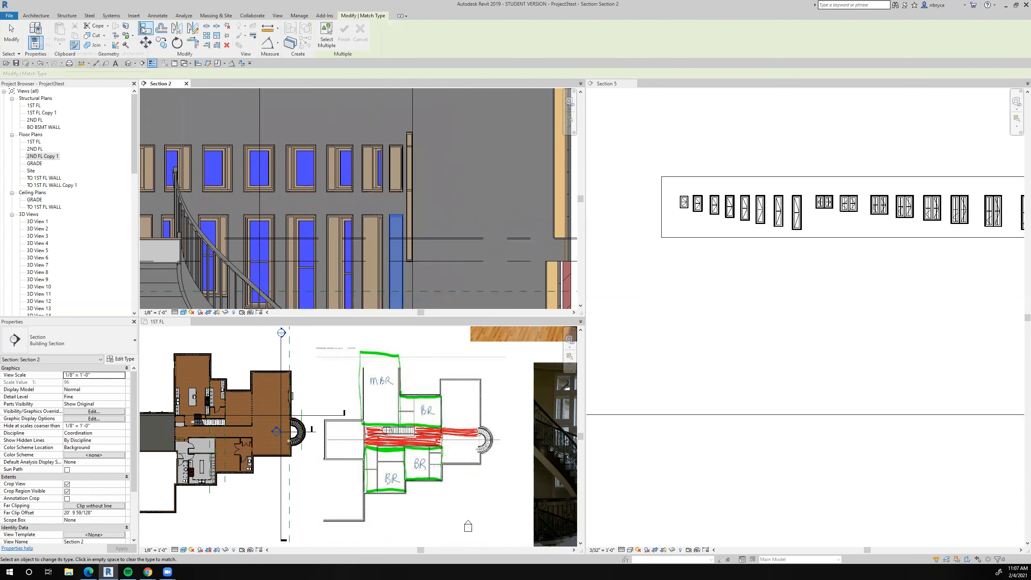
{"action": "scroll", "coordinate": [389, 219], "scroll_direction": "up", "scroll_amount": 1}
{"action": "scroll", "coordinate": [394, 216], "scroll_direction": "up", "scroll_amount": 2}
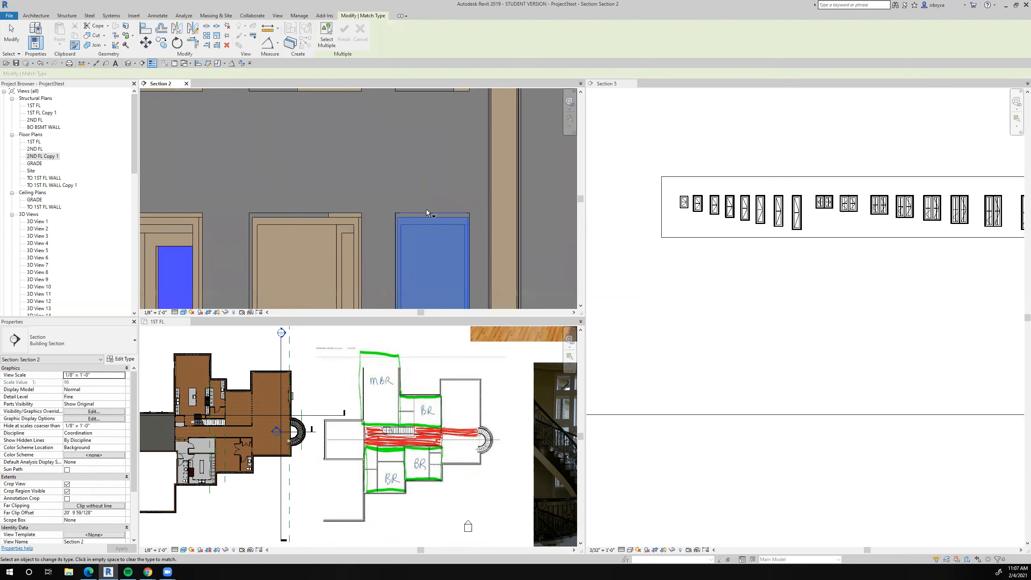
{"action": "scroll", "coordinate": [427, 209], "scroll_direction": "down", "scroll_amount": 3}
{"action": "left_click", "coordinate": [145, 29]}
{"action": "scroll", "coordinate": [408, 208], "scroll_direction": "up", "scroll_amount": 4}
{"action": "left_click", "coordinate": [443, 215]}
{"action": "scroll", "coordinate": [442, 216], "scroll_direction": "down", "scroll_amount": 3}
{"action": "scroll", "coordinate": [467, 110], "scroll_direction": "up", "scroll_amount": 3}
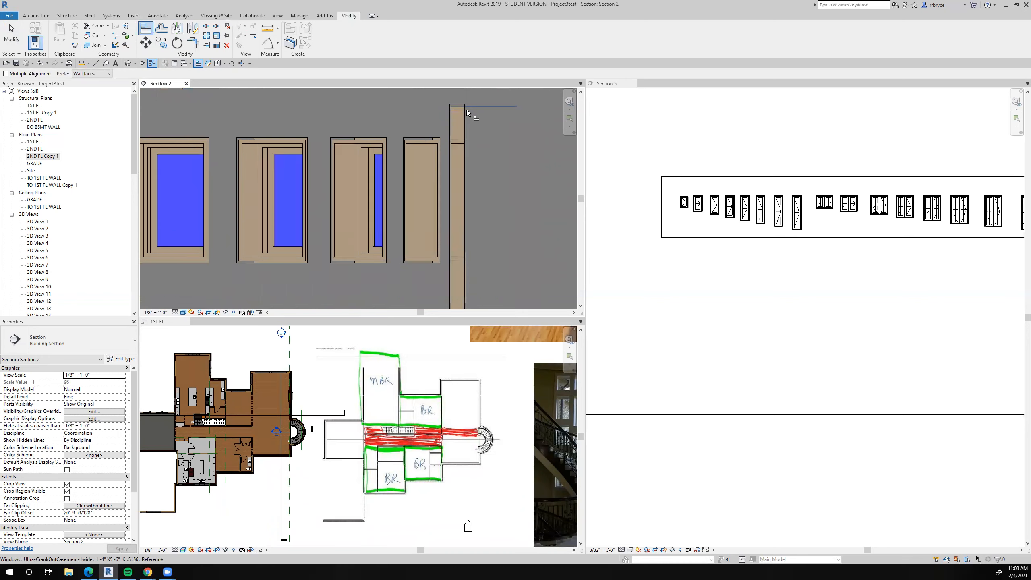
{"action": "scroll", "coordinate": [466, 109], "scroll_direction": "up", "scroll_amount": 1}
{"action": "scroll", "coordinate": [476, 186], "scroll_direction": "down", "scroll_amount": 3}
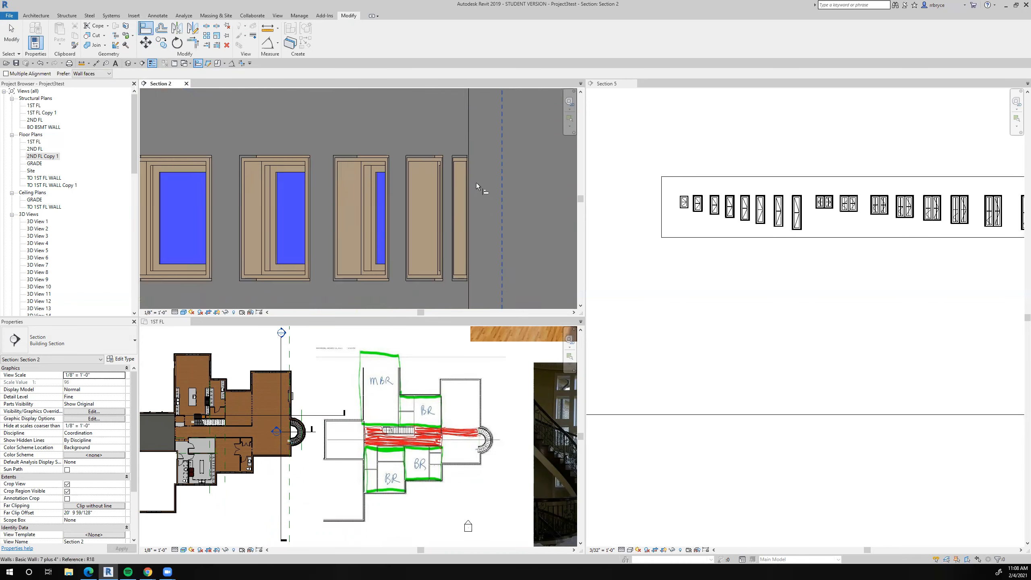
Step: Examine in Section 2 how the lower window row steps down along the curved stair and its railing
{"action": "middle_click_drag", "start_coordinate": [502, 224], "coordinate": [500, 131]}
{"action": "scroll", "coordinate": [480, 197], "scroll_direction": "up", "scroll_amount": 1}
{"action": "scroll", "coordinate": [477, 235], "scroll_direction": "down", "scroll_amount": 2}
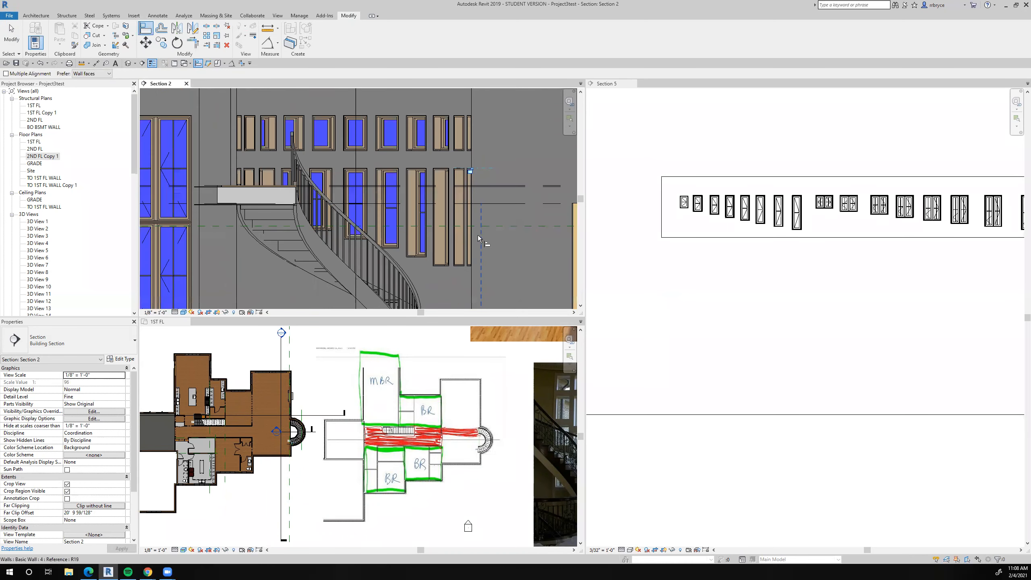
{"action": "middle_click_drag", "start_coordinate": [470, 240], "coordinate": [447, 234]}
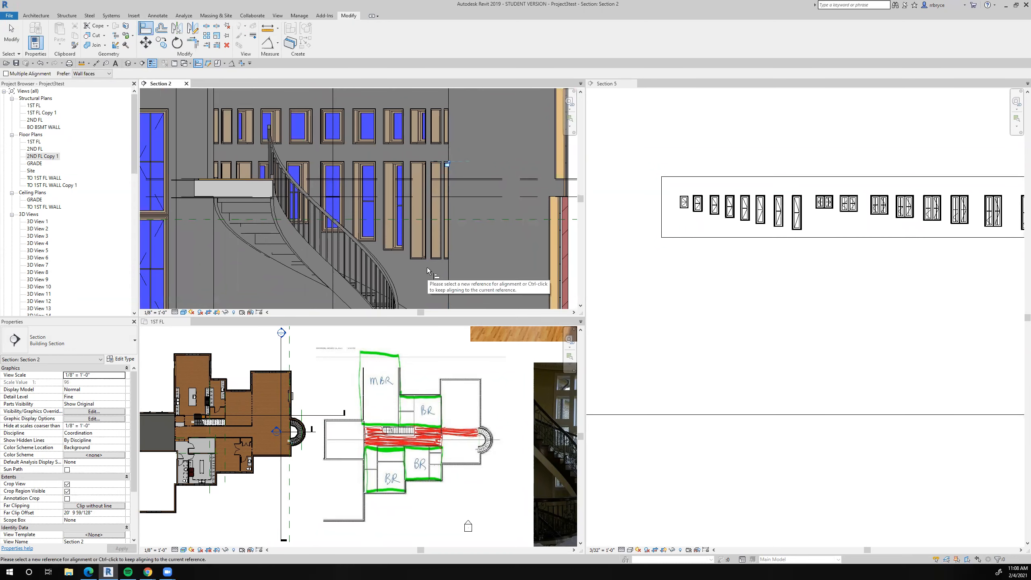
{"action": "scroll", "coordinate": [428, 266], "scroll_direction": "down", "scroll_amount": 1}
{"action": "middle_click_drag", "start_coordinate": [428, 266], "coordinate": [465, 252]}
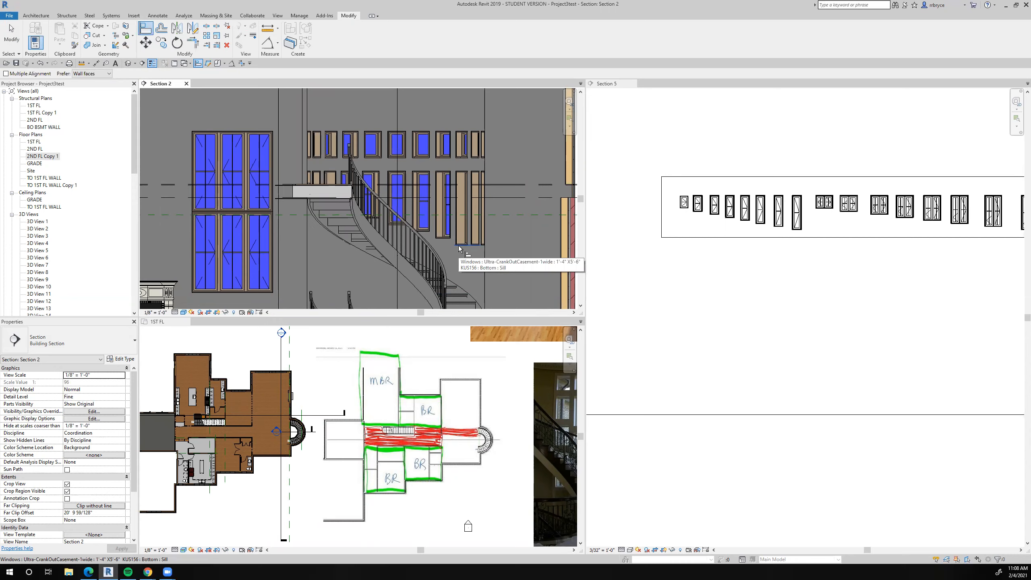
{"action": "scroll", "coordinate": [458, 245], "scroll_direction": "down", "scroll_amount": 2}
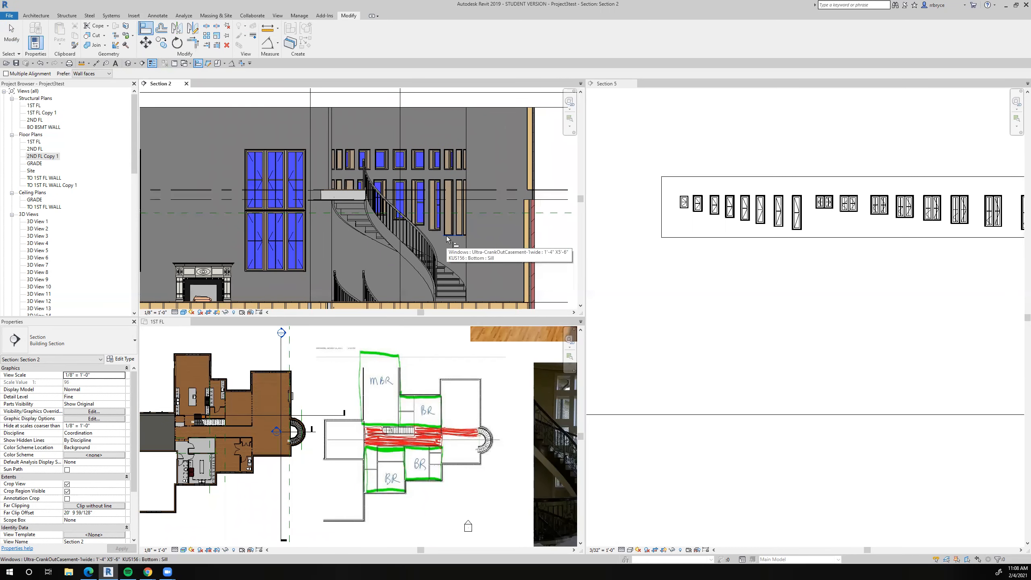
{"action": "scroll", "coordinate": [447, 239], "scroll_direction": "down", "scroll_amount": 1}
Step: Open the 2ND FL Copy 1 floor plan at the curved stair and its window wall
{"action": "left_click", "coordinate": [307, 369]}
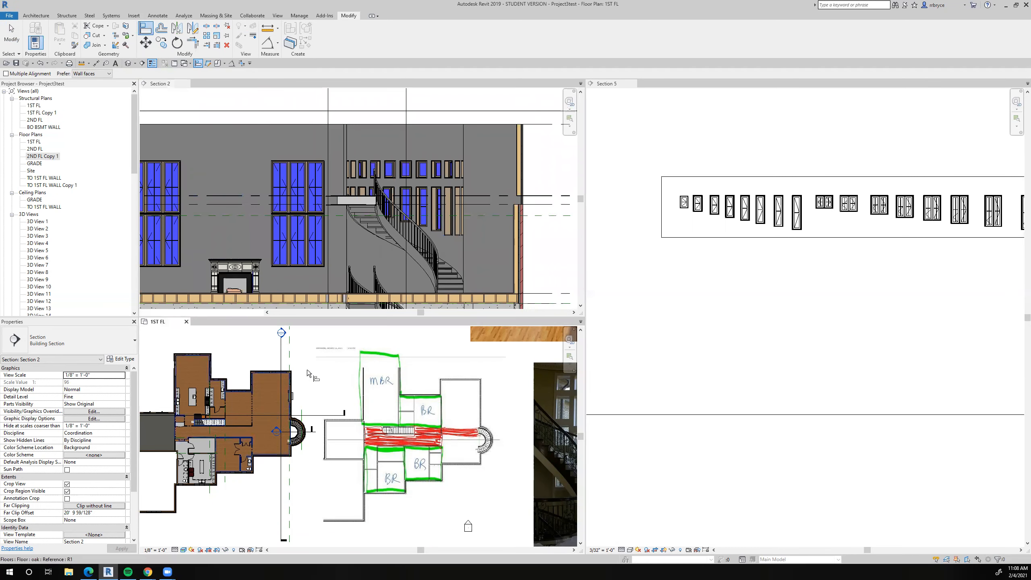
{"action": "scroll", "coordinate": [293, 424], "scroll_direction": "up", "scroll_amount": 6}
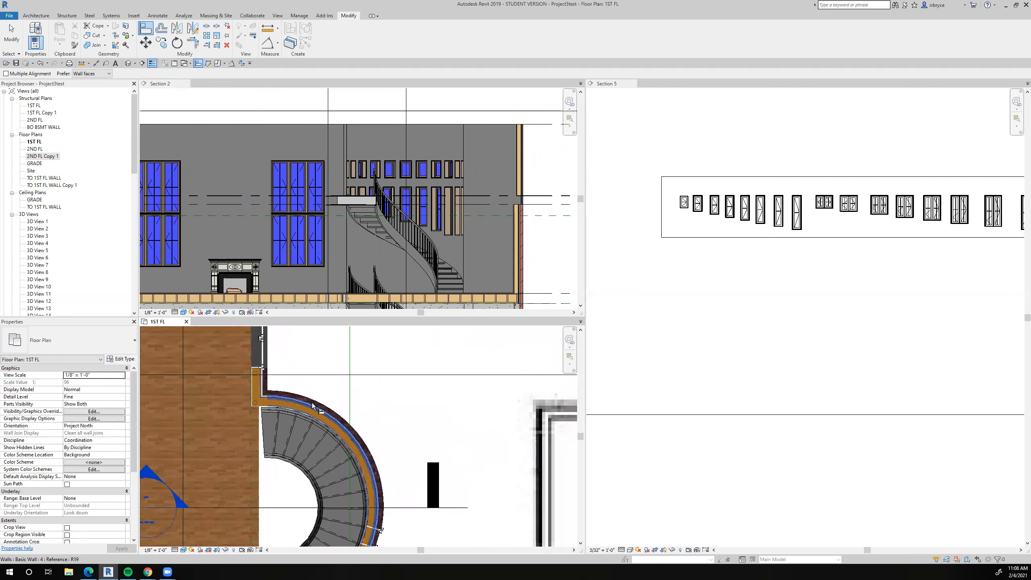
{"action": "scroll", "coordinate": [311, 403], "scroll_direction": "down", "scroll_amount": 2}
{"action": "double_click", "coordinate": [43, 156]}
{"action": "scroll", "coordinate": [308, 389], "scroll_direction": "up", "scroll_amount": 5}
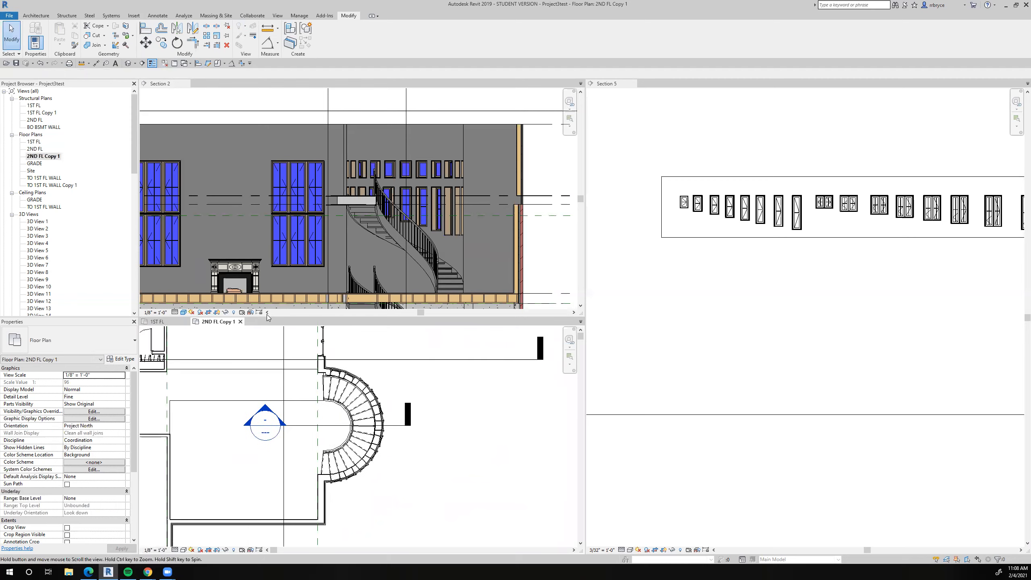
{"action": "scroll", "coordinate": [345, 399], "scroll_direction": "up", "scroll_amount": 1}
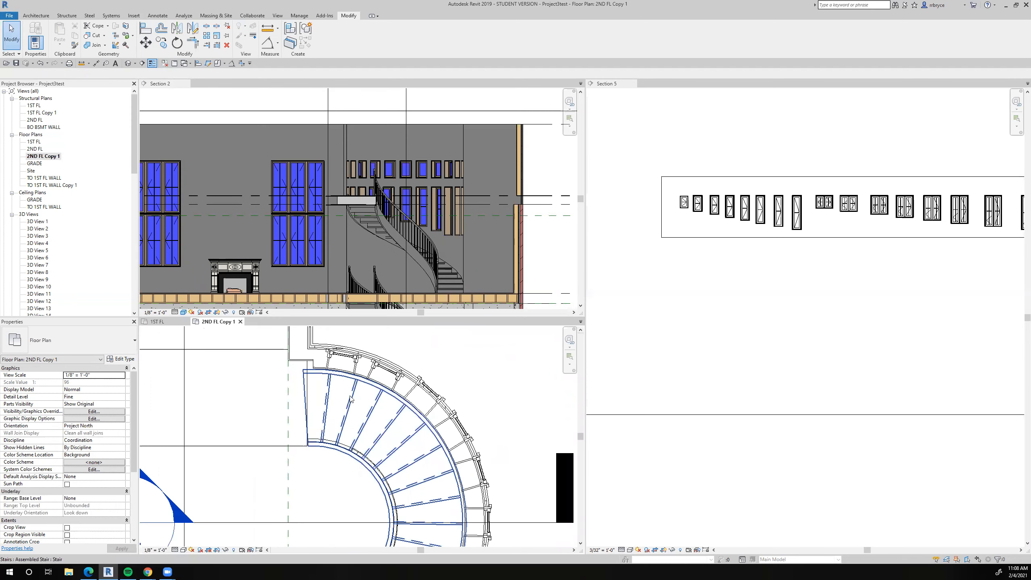
{"action": "scroll", "coordinate": [343, 404], "scroll_direction": "down", "scroll_amount": 3}
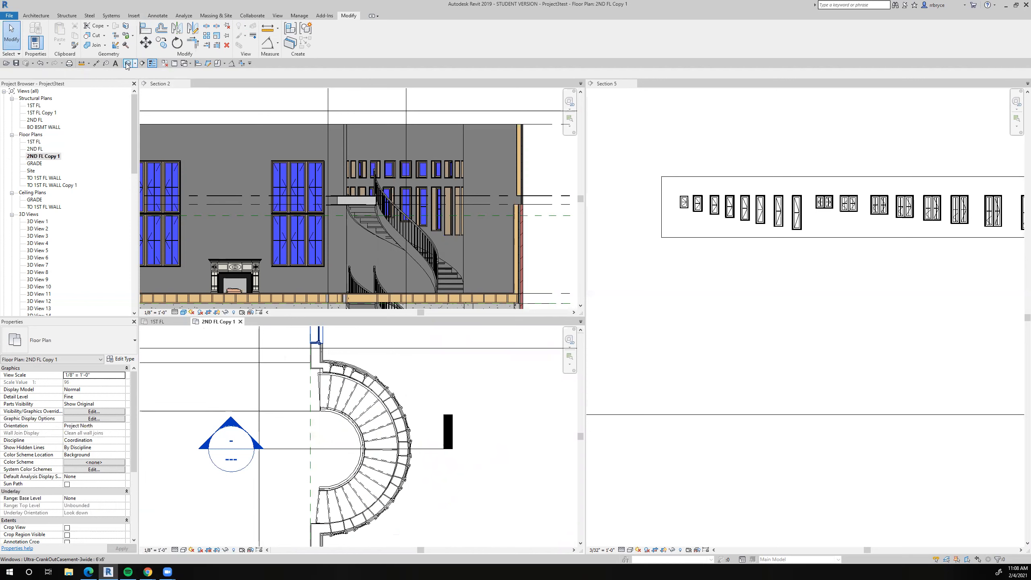
Step: Draw a building section from the curved stair's centre outward through the curved window wall near its upper end, and open its view
{"action": "left_click", "coordinate": [142, 64]}
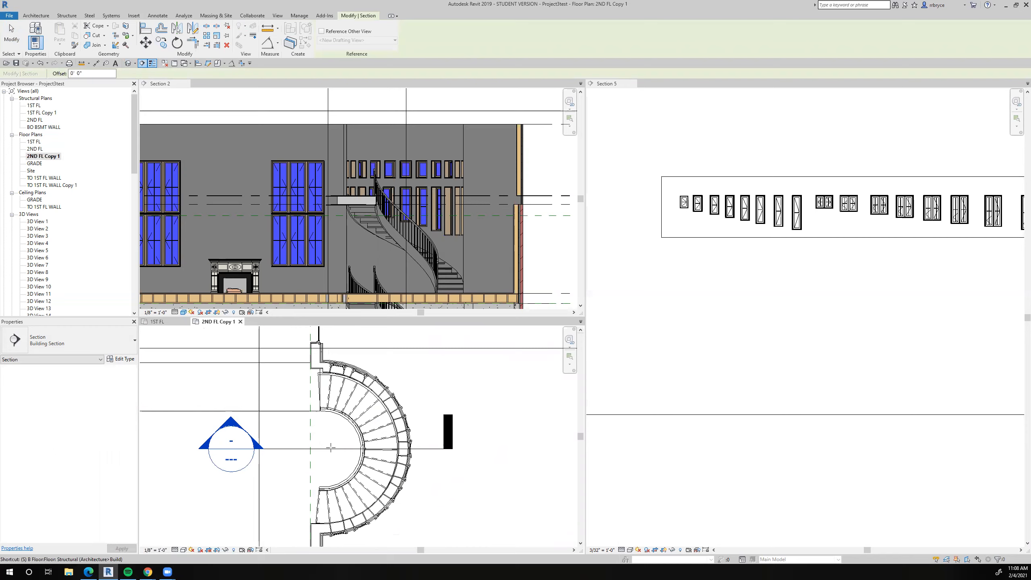
{"action": "scroll", "coordinate": [327, 446], "scroll_direction": "up", "scroll_amount": 2}
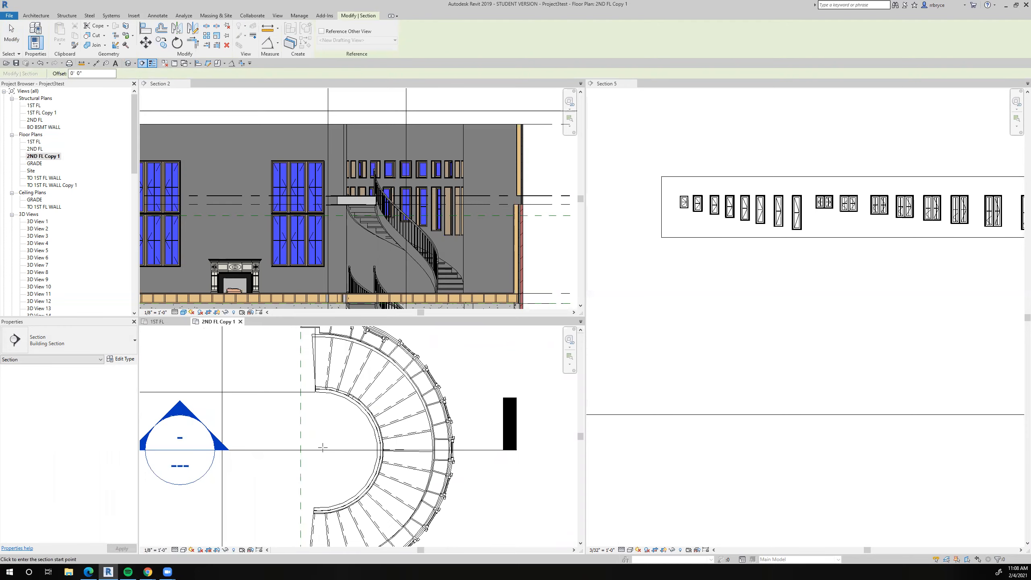
{"action": "left_click", "coordinate": [318, 450]}
{"action": "scroll", "coordinate": [318, 449], "scroll_direction": "down", "scroll_amount": 5}
{"action": "scroll", "coordinate": [345, 347], "scroll_direction": "up", "scroll_amount": 4}
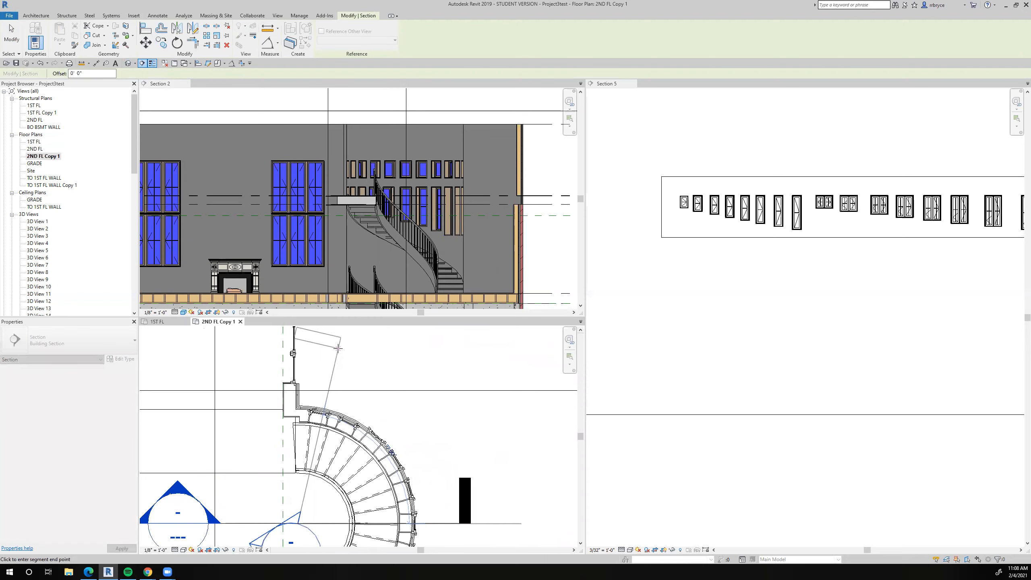
{"action": "left_click", "coordinate": [338, 348]}
{"action": "right_click", "coordinate": [337, 360]}
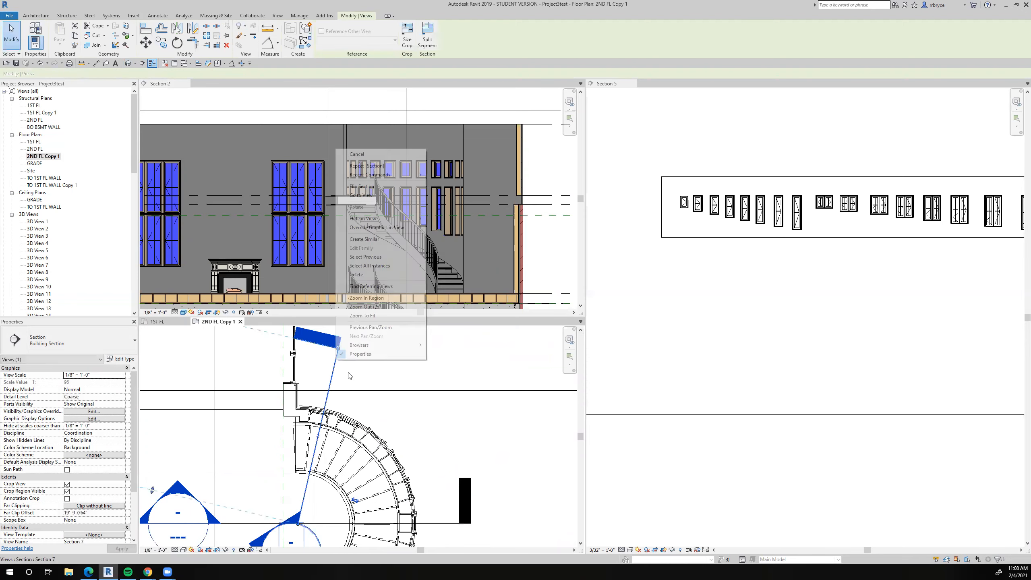
{"action": "left_click", "coordinate": [402, 196]}
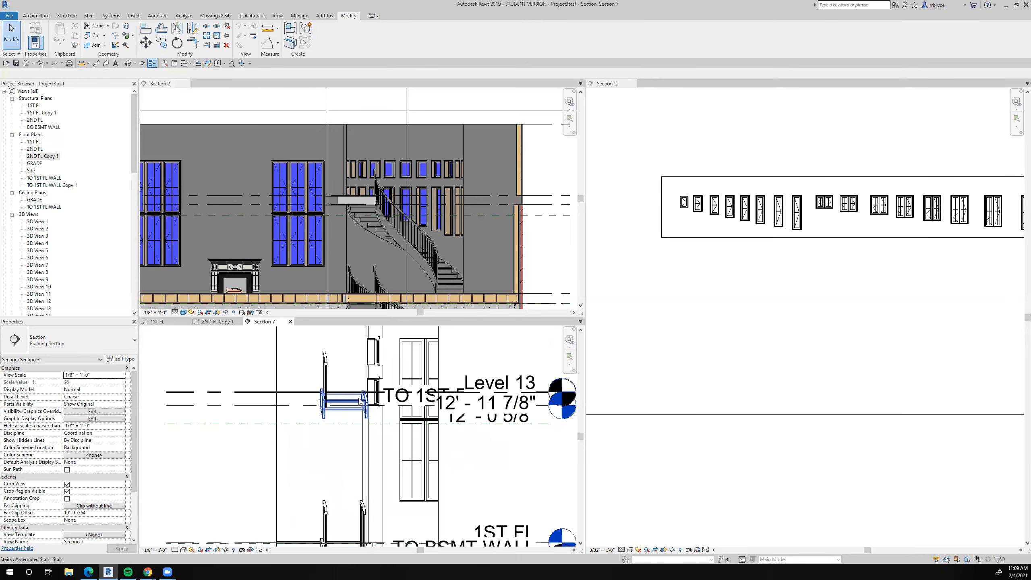
Step: Set the Section 7 view's detail level to Fine
{"action": "middle_click_drag", "start_coordinate": [344, 416], "coordinate": [310, 375]}
{"action": "left_click", "coordinate": [174, 551]}
{"action": "left_click", "coordinate": [185, 544]}
{"action": "middle_click_drag", "start_coordinate": [408, 407], "coordinate": [402, 438]}
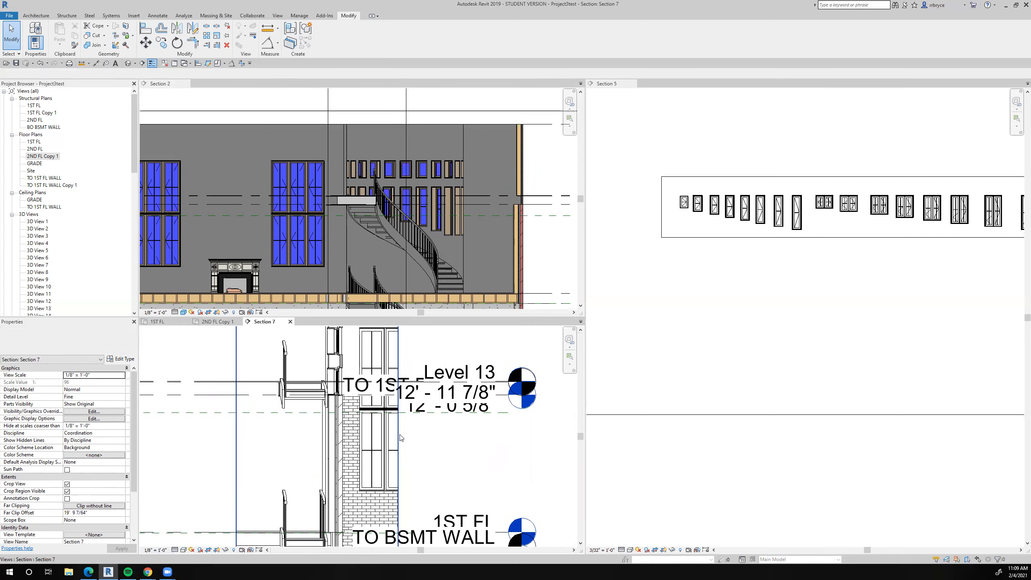
Step: Examine in Section 7 where the lower window's sill sits relative to the stair and the curved wall
{"action": "scroll", "coordinate": [325, 377], "scroll_direction": "up", "scroll_amount": 4}
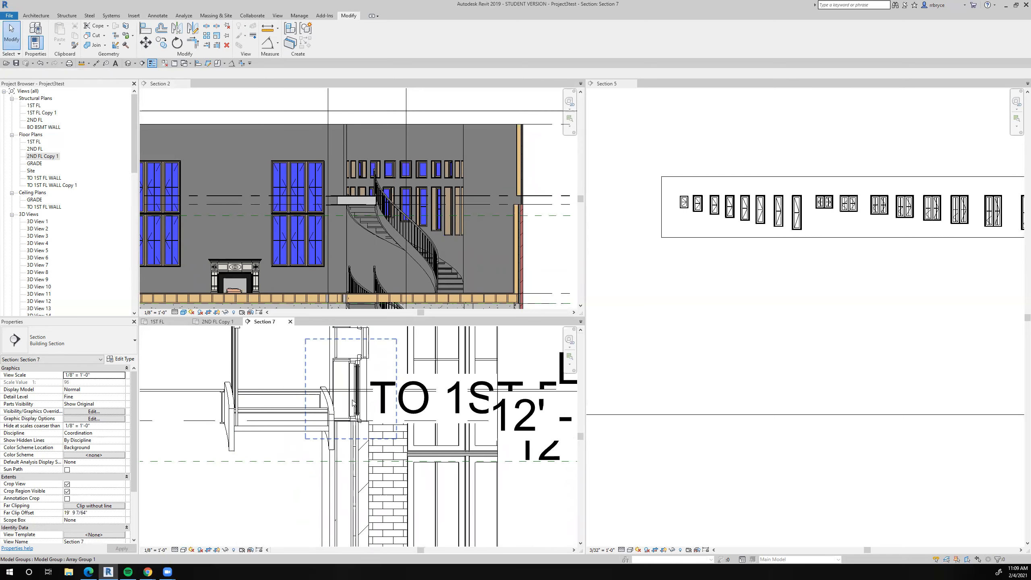
{"action": "scroll", "coordinate": [353, 402], "scroll_direction": "down", "scroll_amount": 2}
{"action": "scroll", "coordinate": [353, 396], "scroll_direction": "up", "scroll_amount": 2}
{"action": "middle_click_drag", "start_coordinate": [352, 396], "coordinate": [341, 396]}
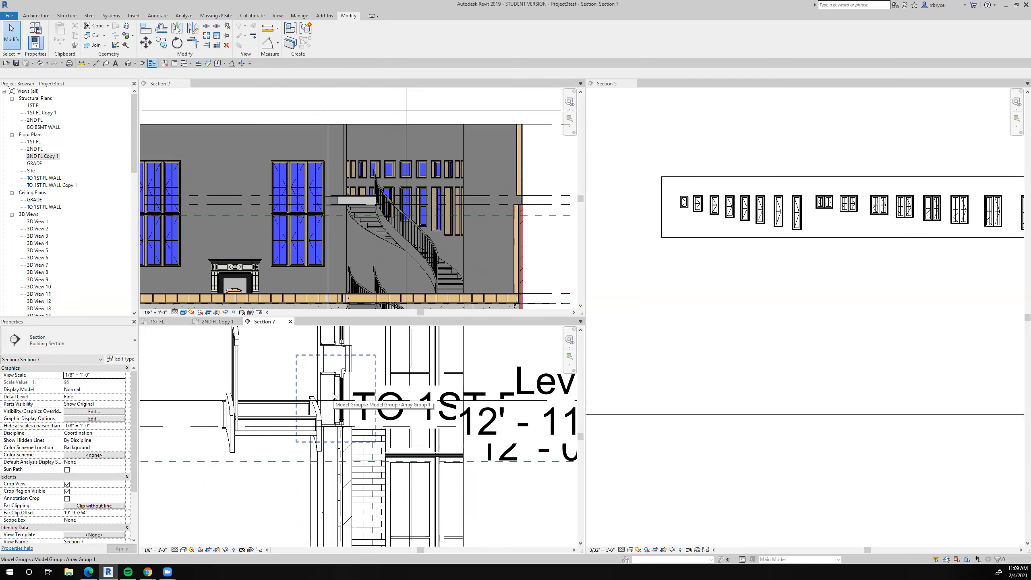
{"action": "scroll", "coordinate": [316, 422], "scroll_direction": "down", "scroll_amount": 2}
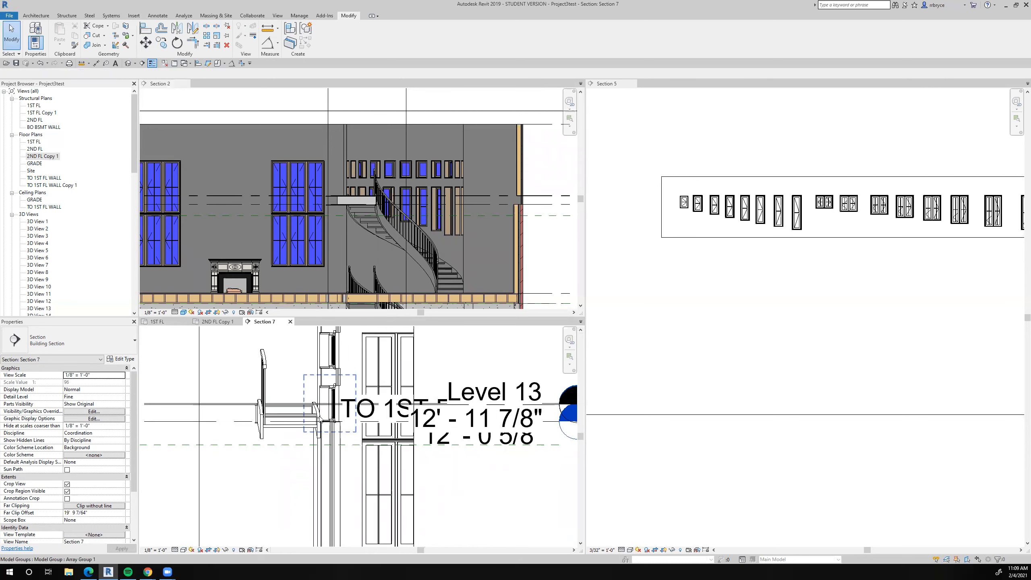
{"action": "scroll", "coordinate": [318, 420], "scroll_direction": "up", "scroll_amount": 3}
{"action": "scroll", "coordinate": [318, 419], "scroll_direction": "down", "scroll_amount": 2}
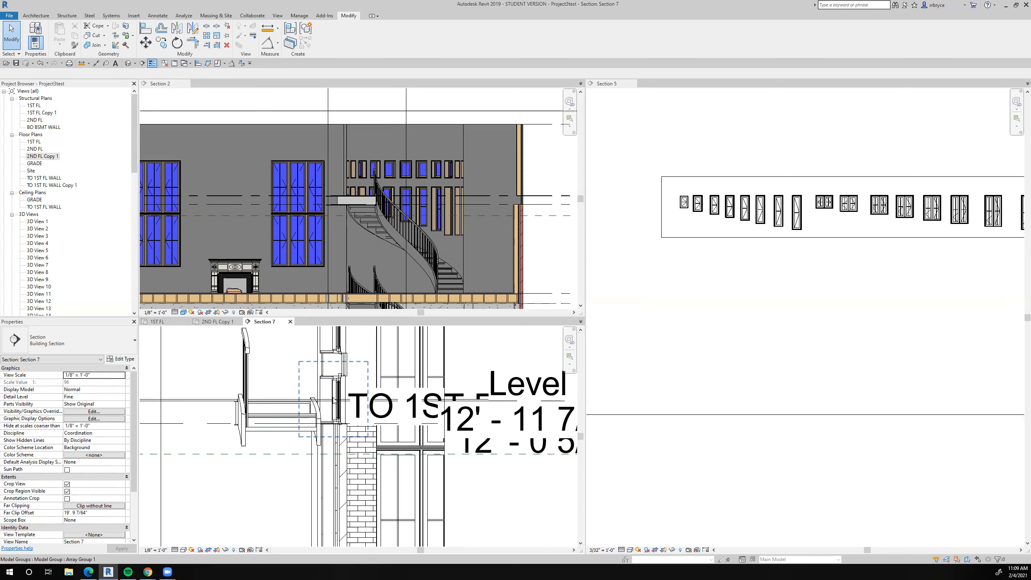
{"action": "scroll", "coordinate": [337, 396], "scroll_direction": "up", "scroll_amount": 2}
{"action": "scroll", "coordinate": [342, 390], "scroll_direction": "down", "scroll_amount": 2}
{"action": "scroll", "coordinate": [342, 390], "scroll_direction": "down", "scroll_amount": 3}
{"action": "scroll", "coordinate": [348, 395], "scroll_direction": "up", "scroll_amount": 1}
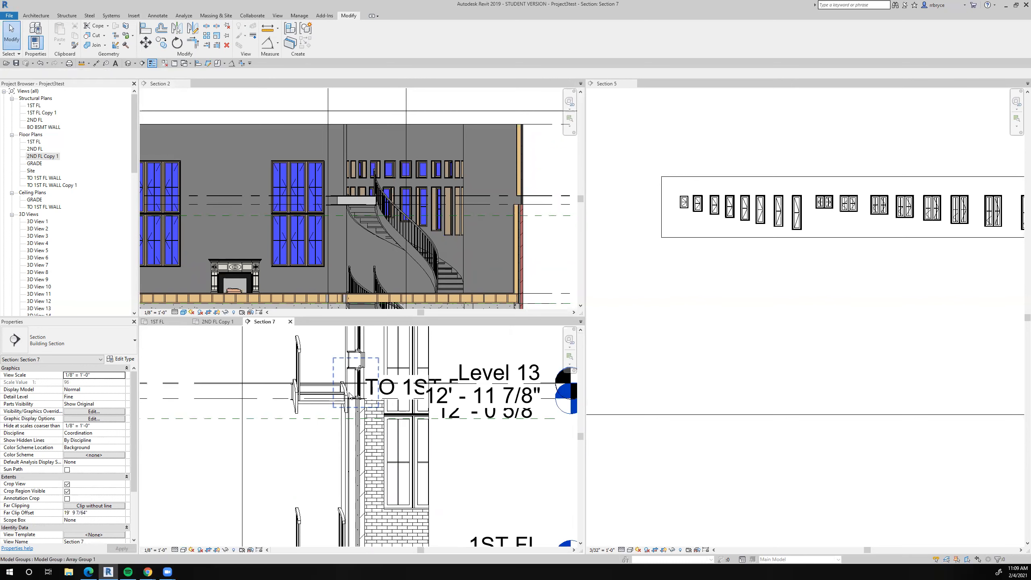
{"action": "middle_click_drag", "start_coordinate": [350, 397], "coordinate": [343, 391]}
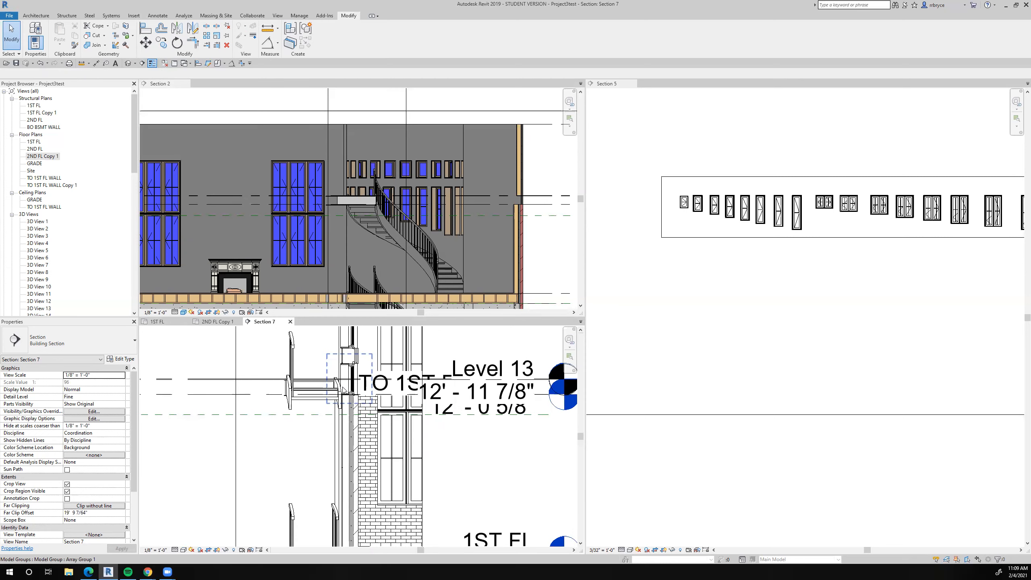
{"action": "scroll", "coordinate": [343, 389], "scroll_direction": "down", "scroll_amount": 2}
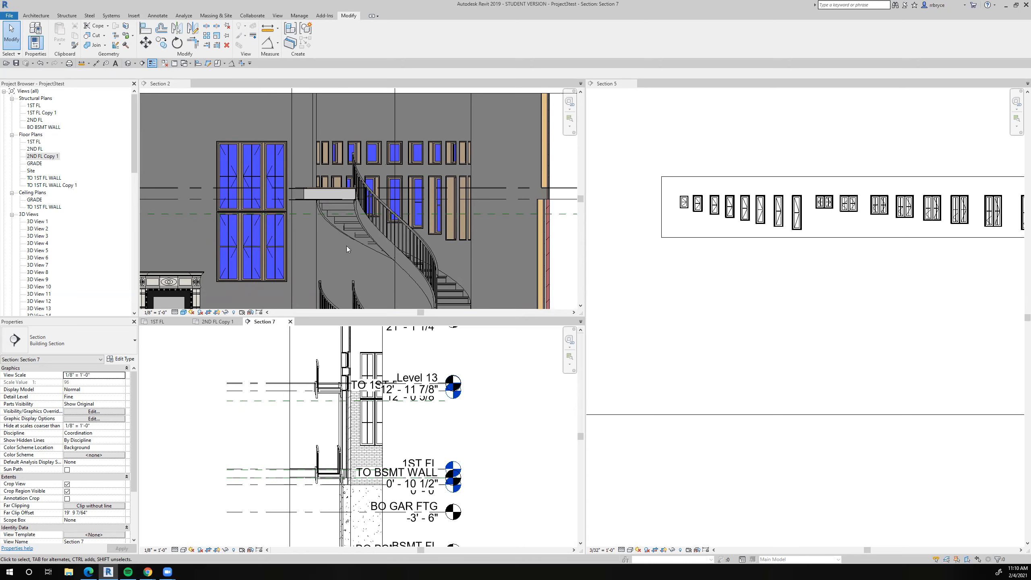
Step: Compare the lower window sills with the curved stair's slope again in Section 2
{"action": "scroll", "coordinate": [423, 260], "scroll_direction": "down", "scroll_amount": 2}
{"action": "middle_click_drag", "start_coordinate": [438, 226], "coordinate": [488, 191]}
{"action": "scroll", "coordinate": [472, 198], "scroll_direction": "up", "scroll_amount": 2}
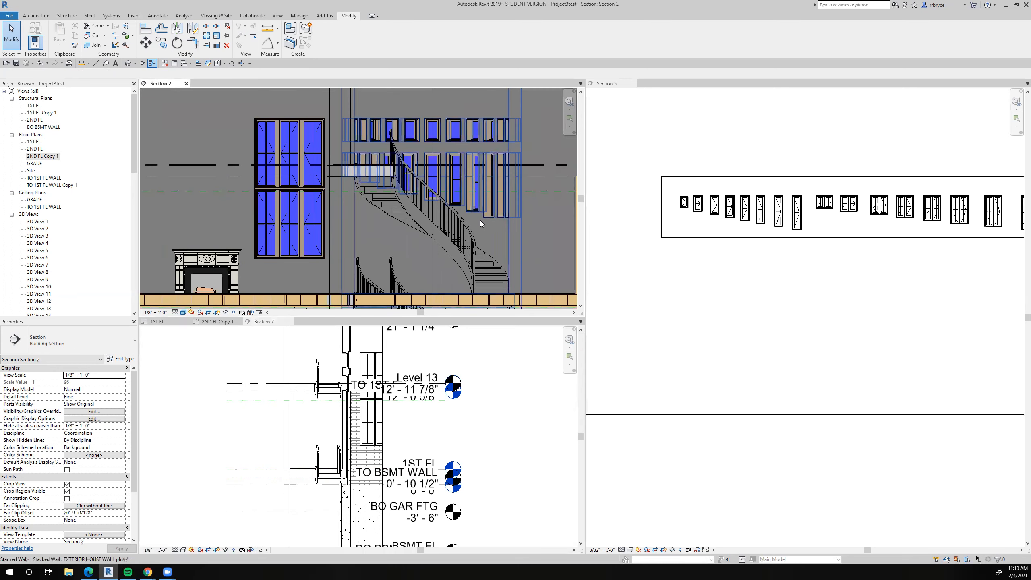
{"action": "scroll", "coordinate": [486, 220], "scroll_direction": "down", "scroll_amount": 1}
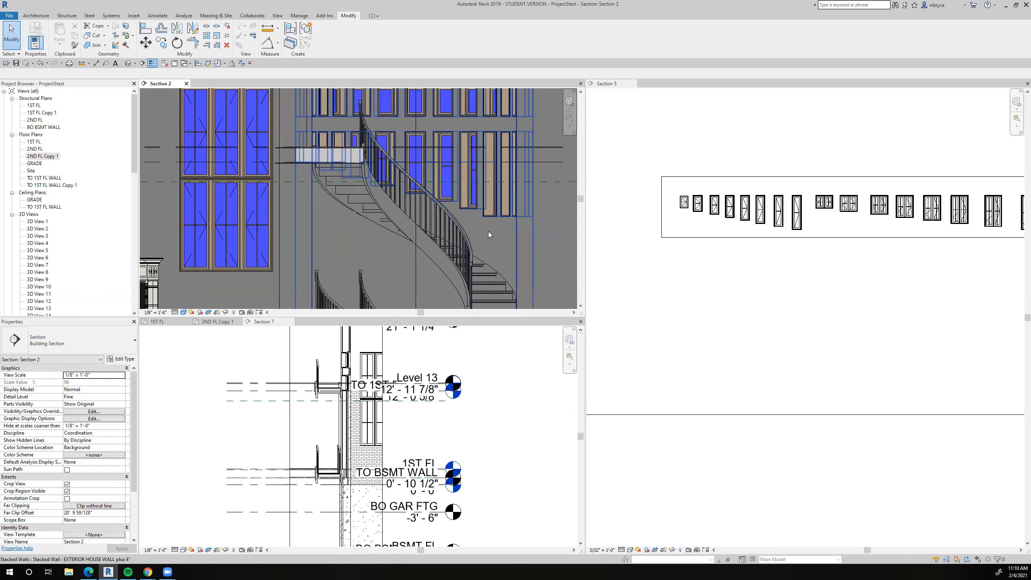
{"action": "middle_click_drag", "start_coordinate": [483, 233], "coordinate": [454, 233]}
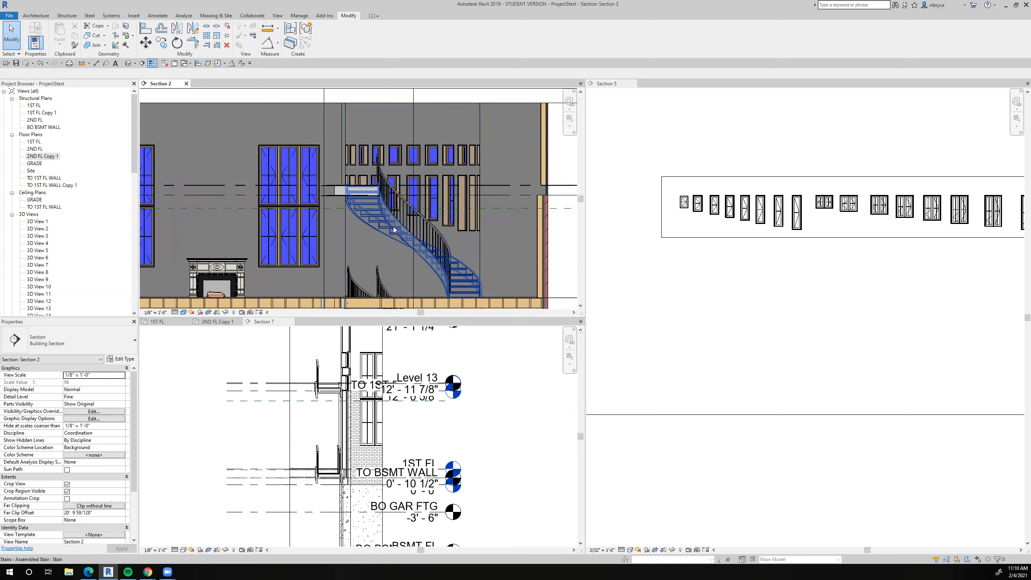